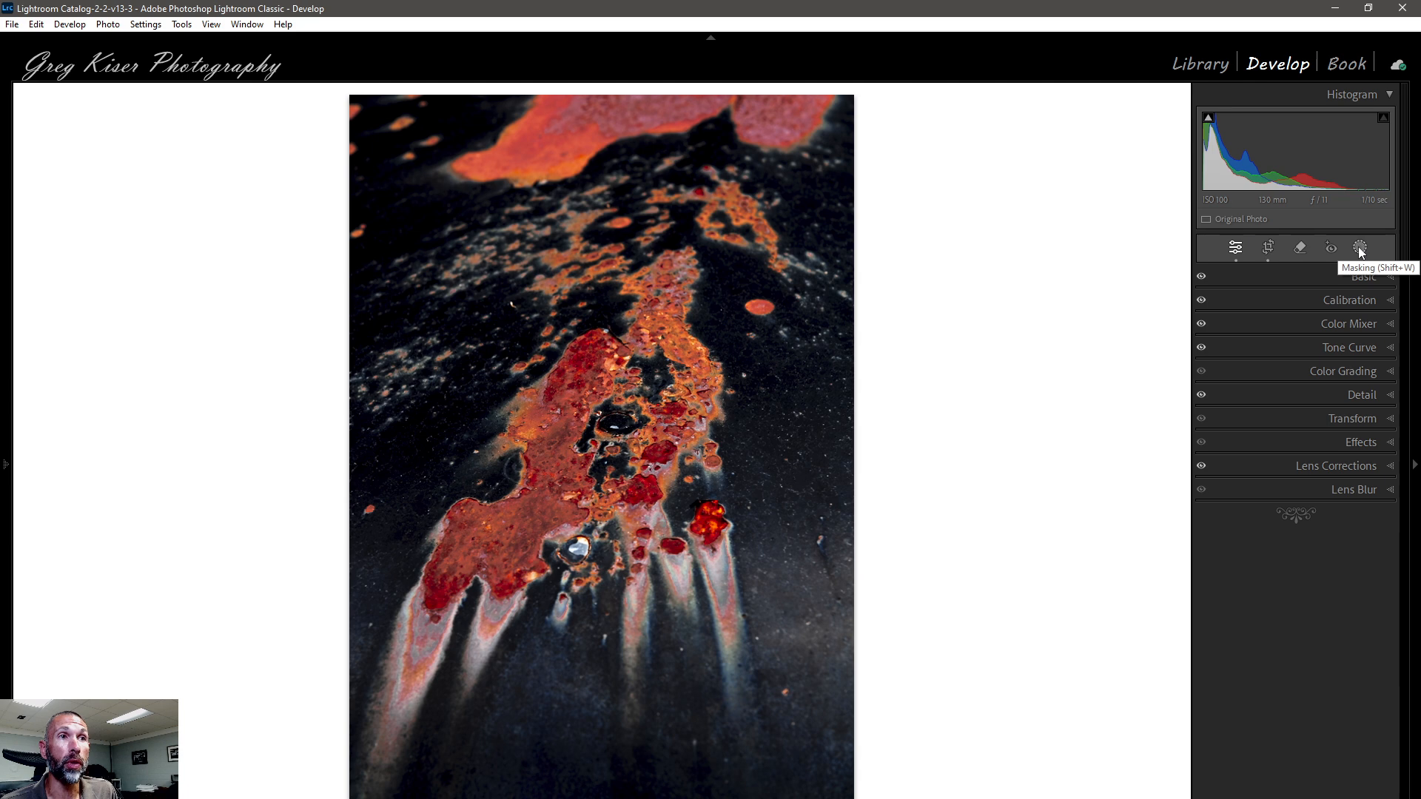
Create a color range mask by sampling the orange-red rust area on the lower part of the main rust patch
left_click(1359, 247)
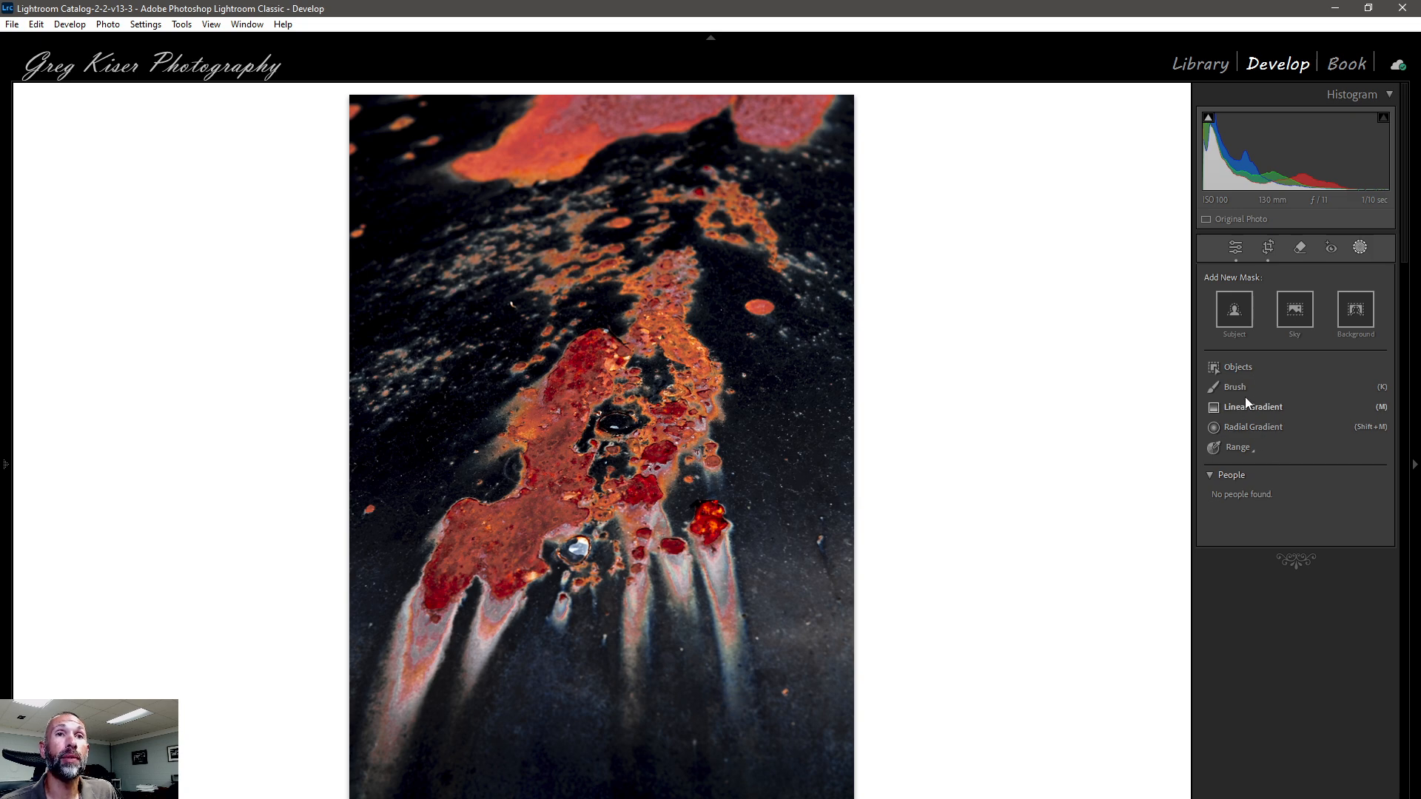
left_click(1252, 450)
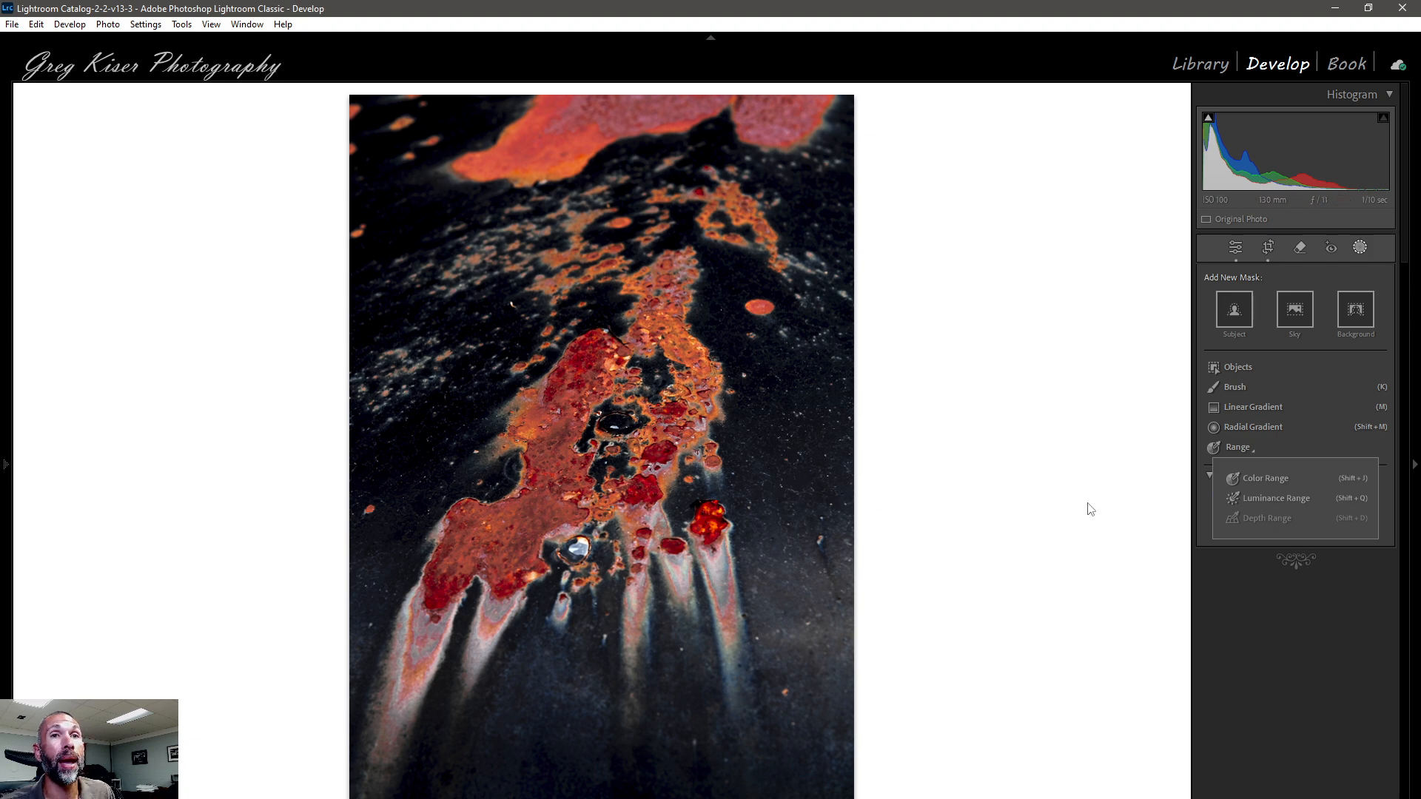
left_click(1263, 478)
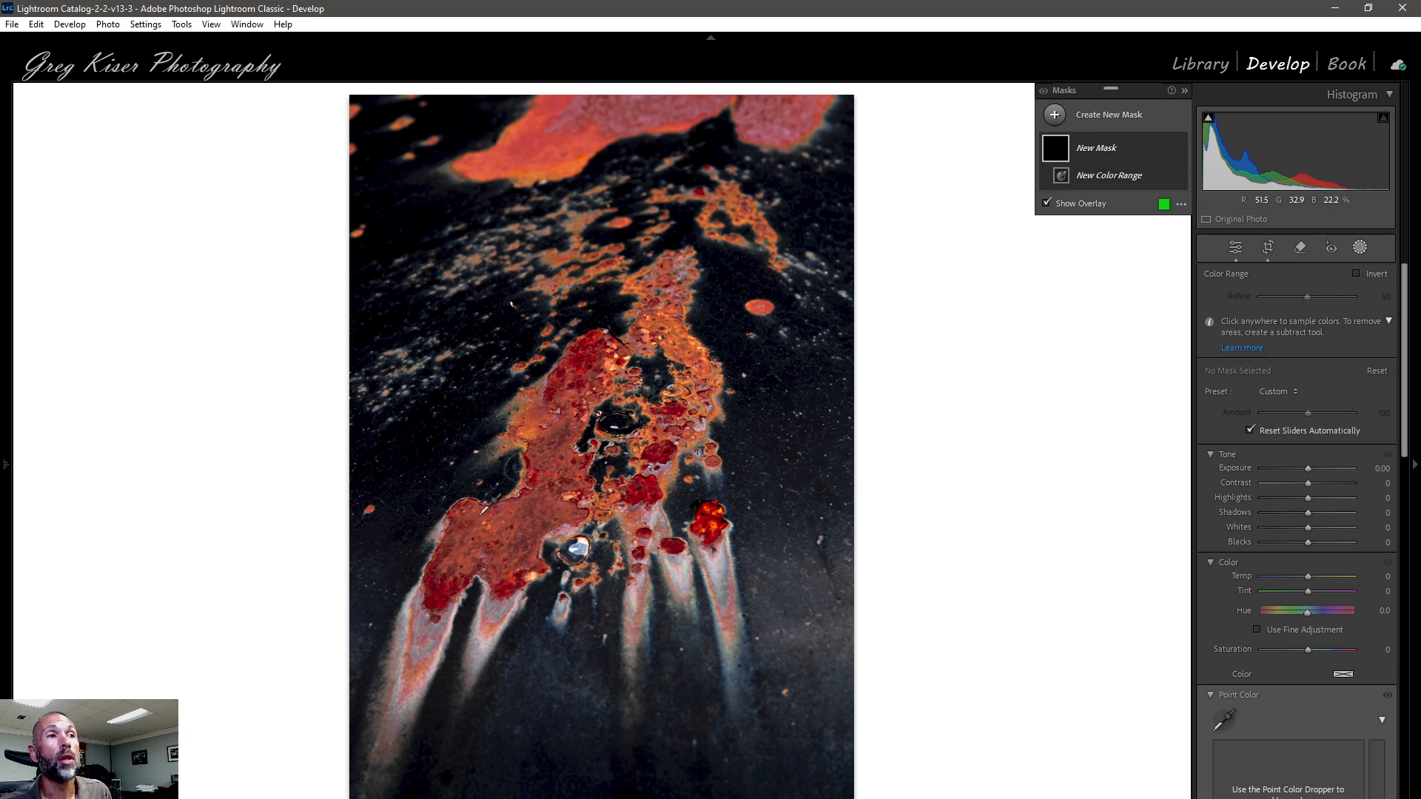
left_click_drag(478, 514, 530, 546)
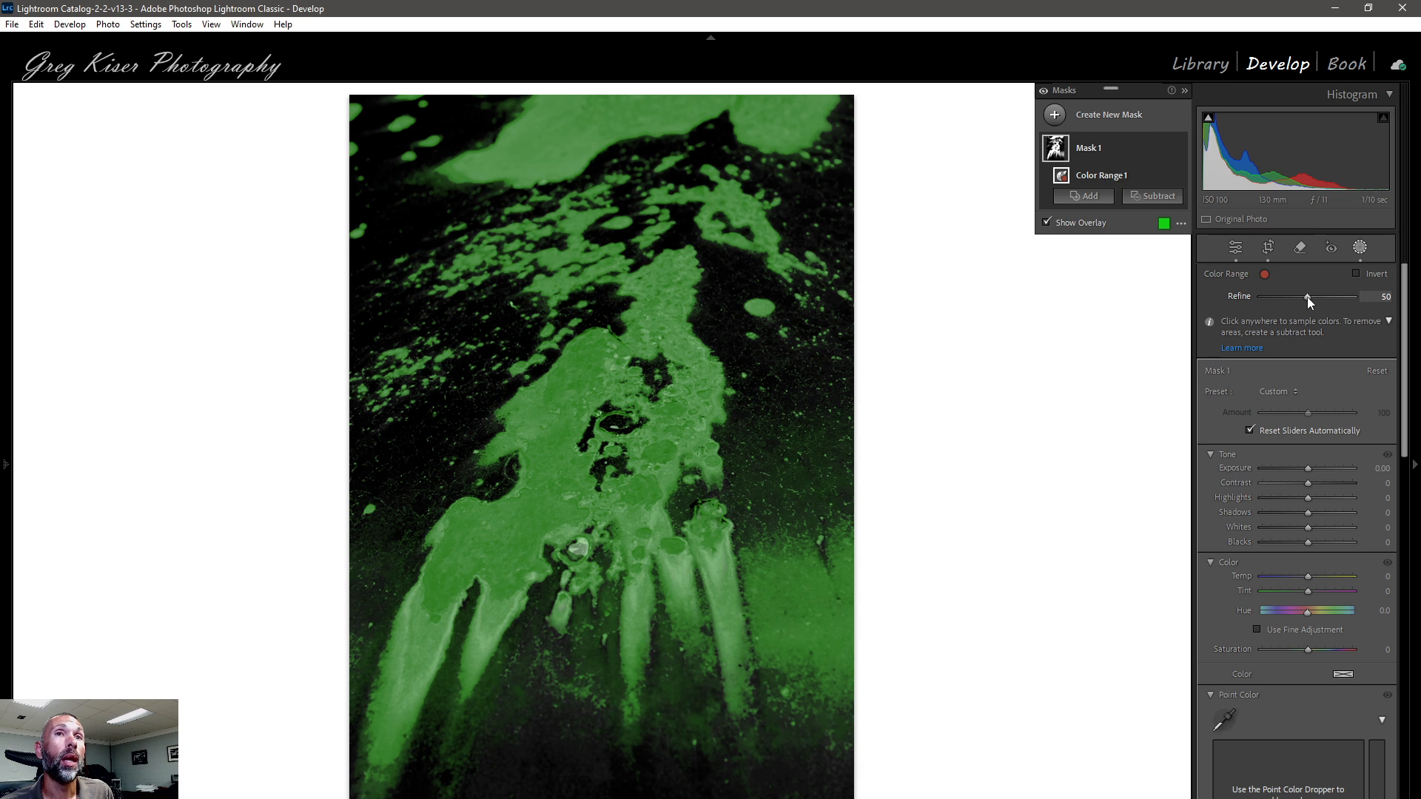
Try low and high Refine amounts on the color range, and settle on 19
left_click_drag(1307, 296, 1280, 296)
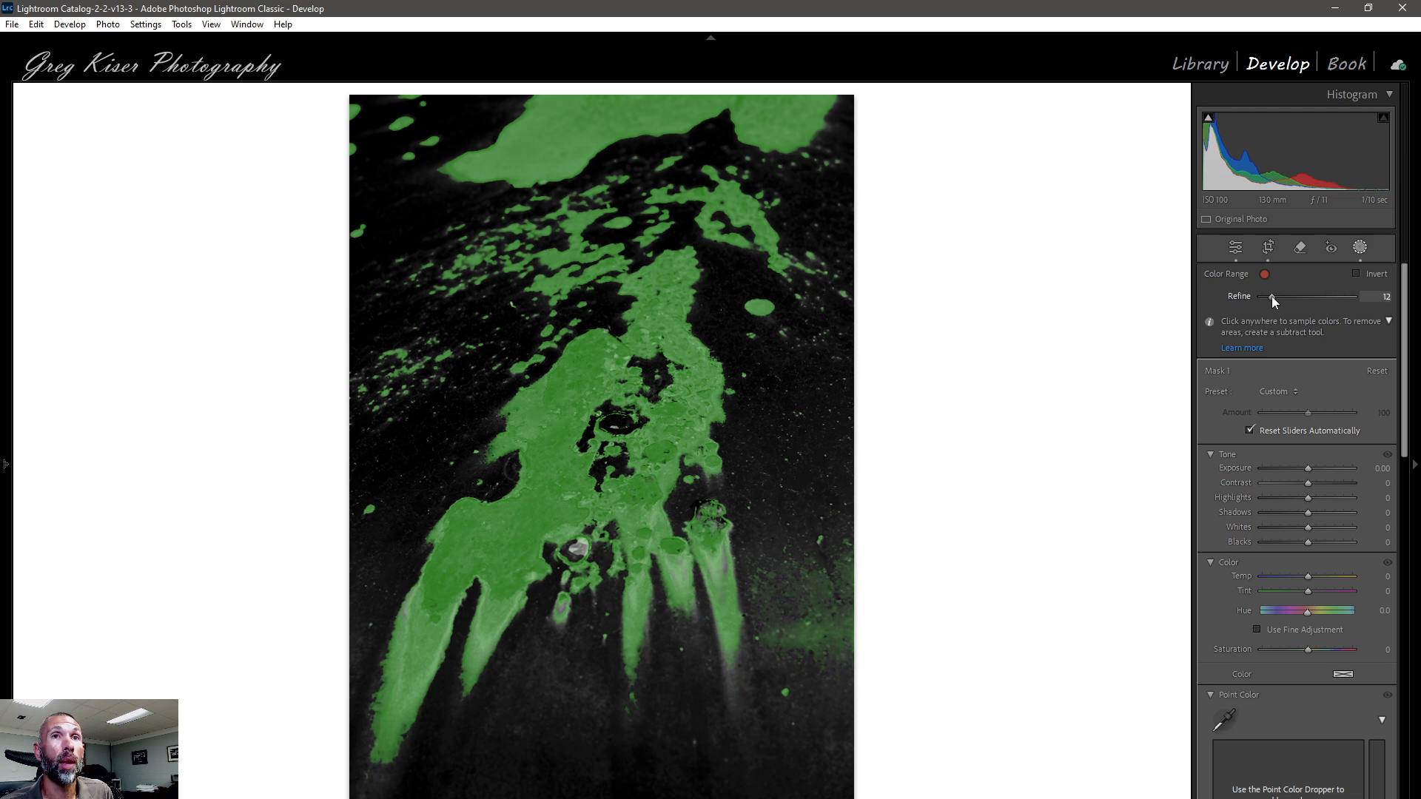
left_click_drag(1277, 296, 1338, 296)
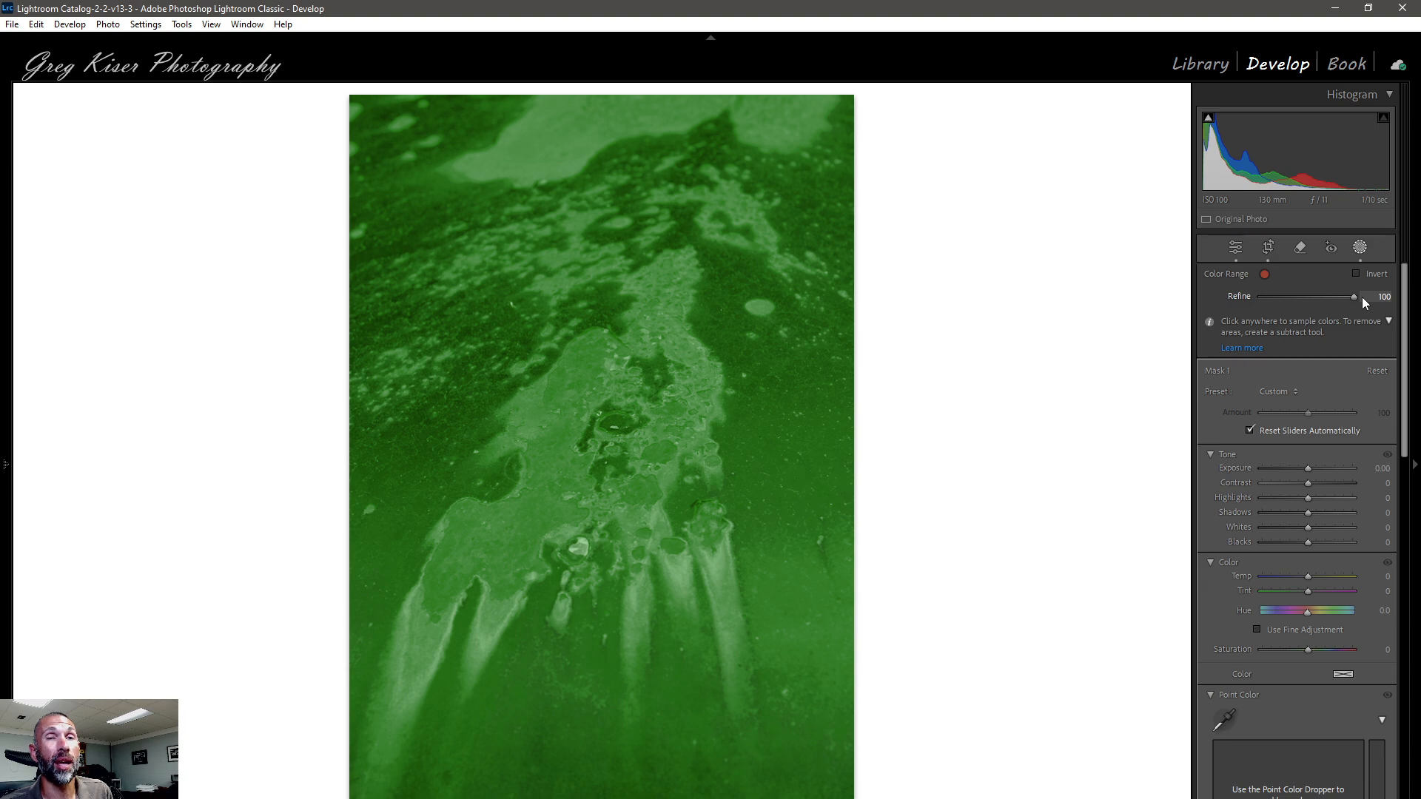
left_click_drag(1347, 298, 1259, 296)
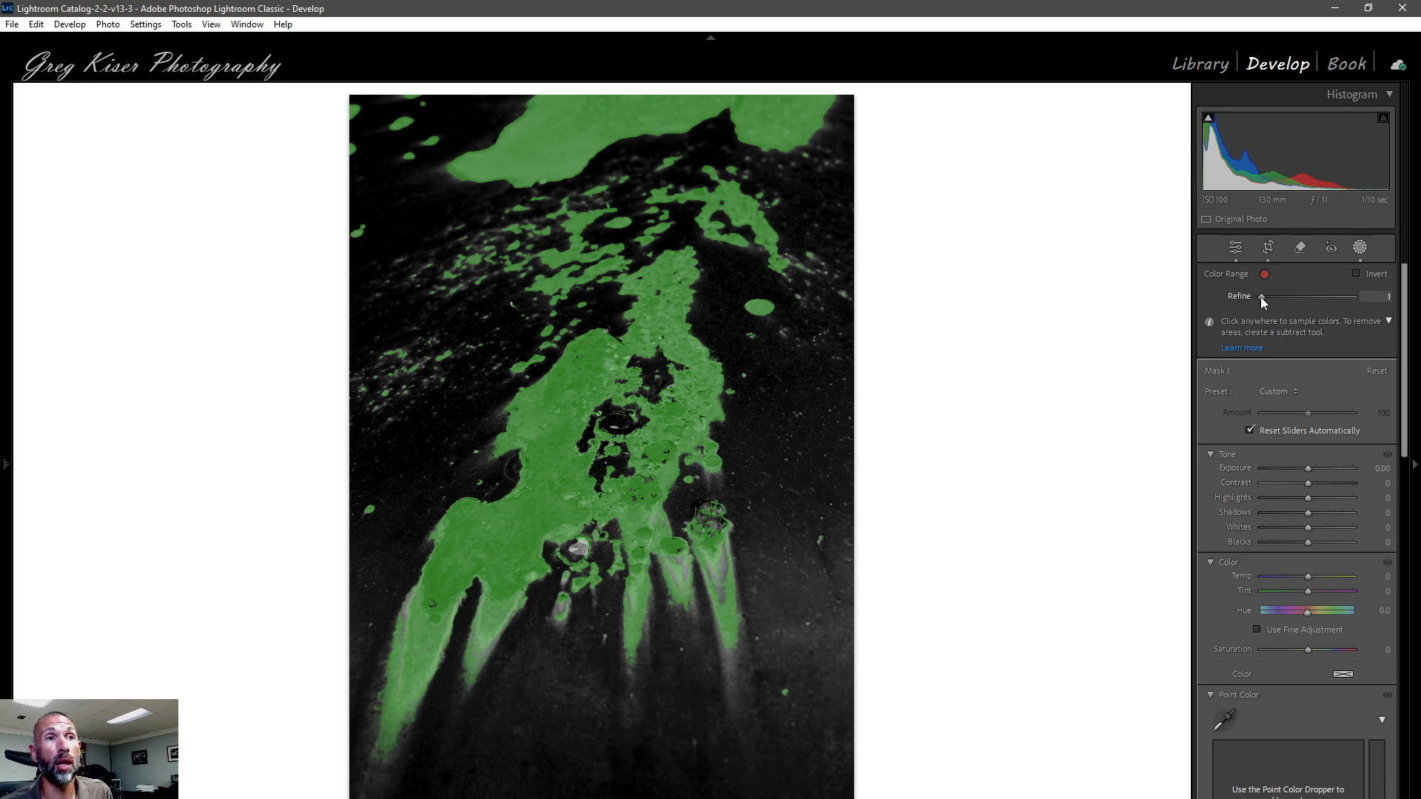
left_click_drag(1267, 296, 1272, 296)
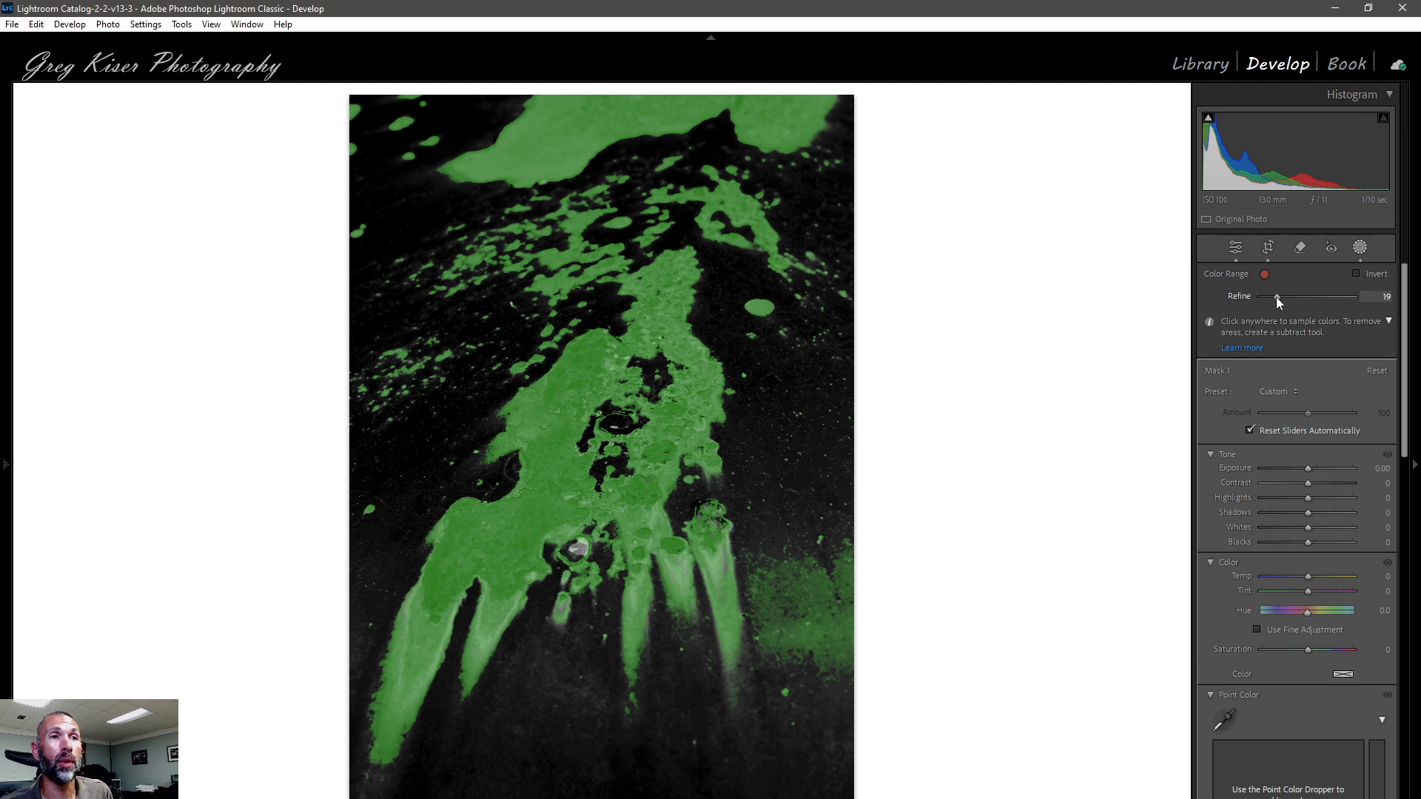
left_click_drag(1277, 299, 1274, 299)
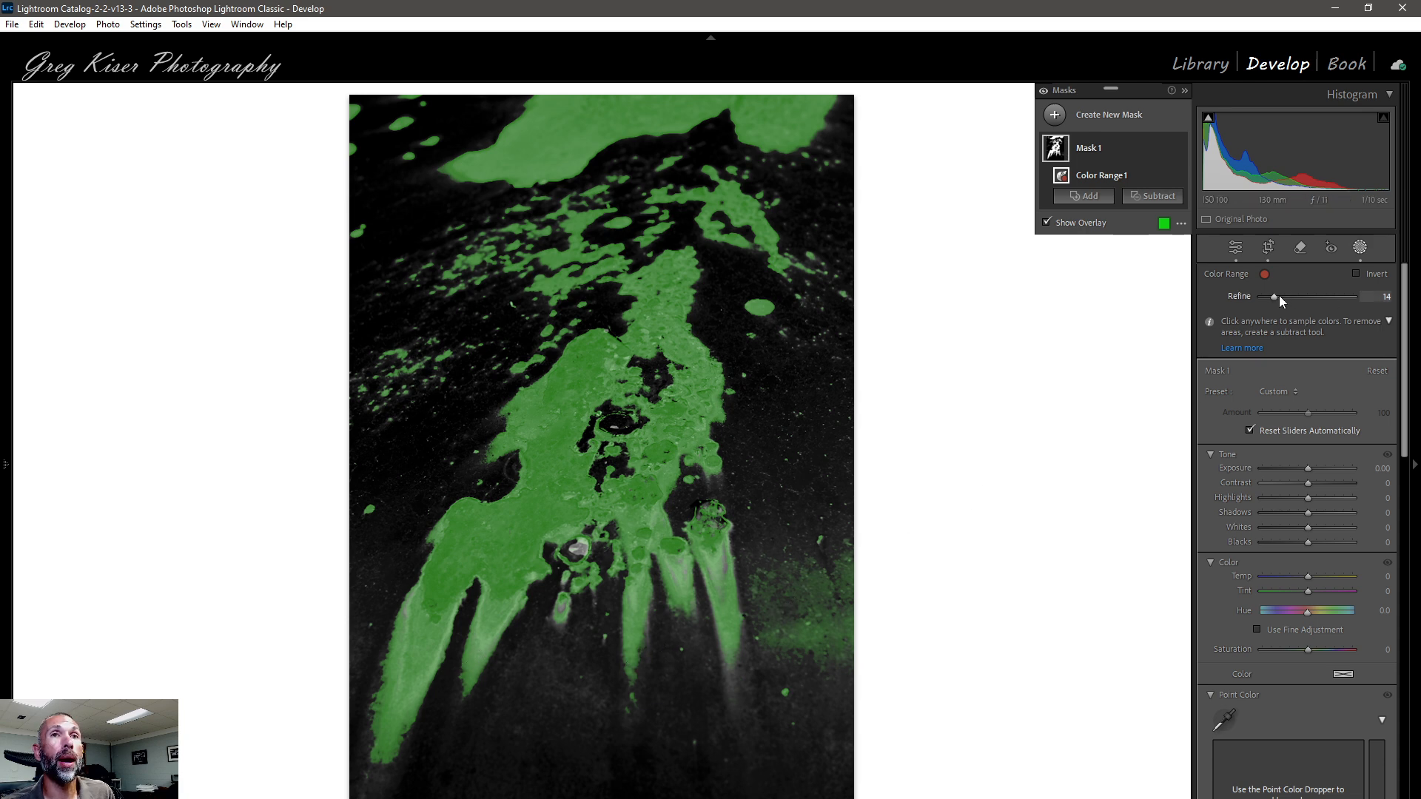
left_click_drag(1275, 297, 1276, 298)
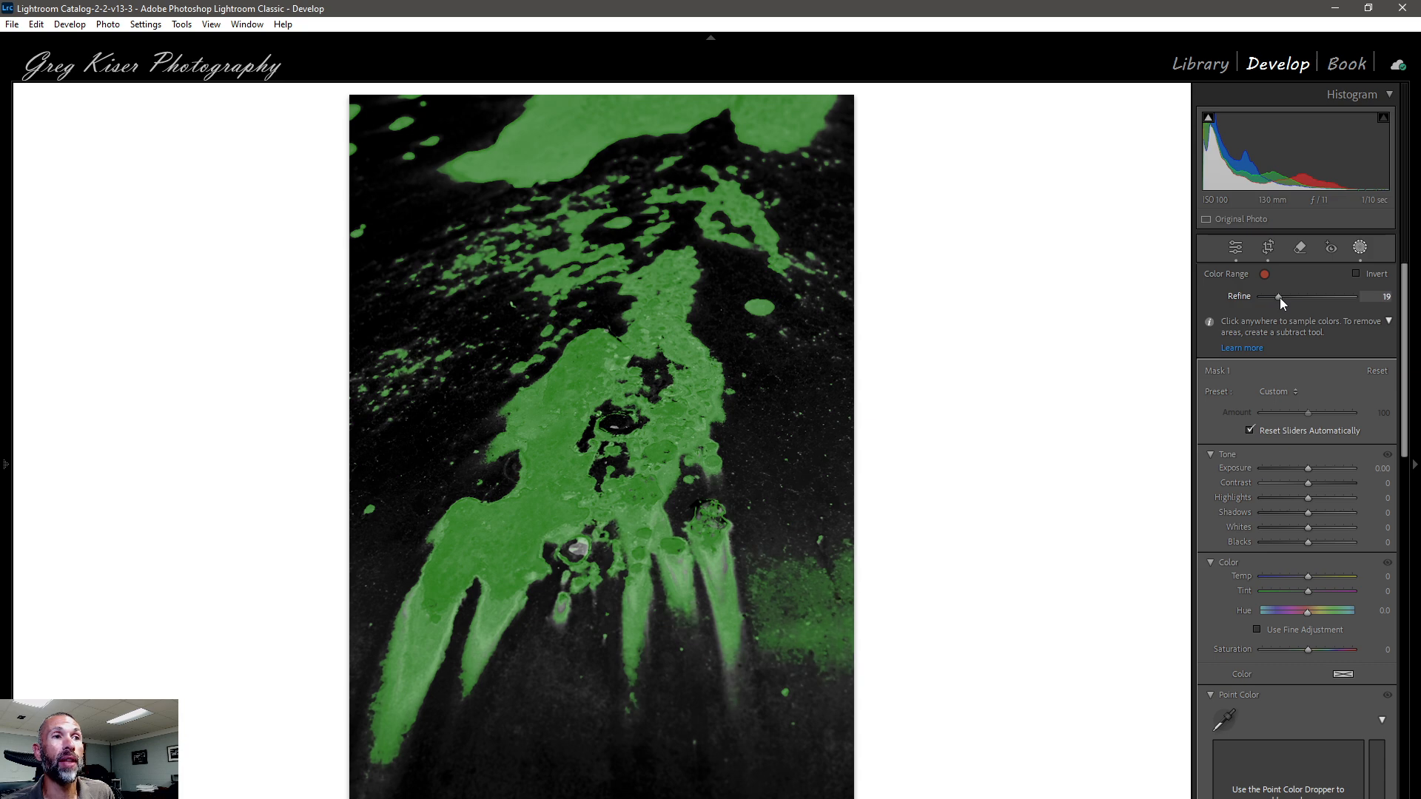
left_click_drag(1280, 298, 1281, 297)
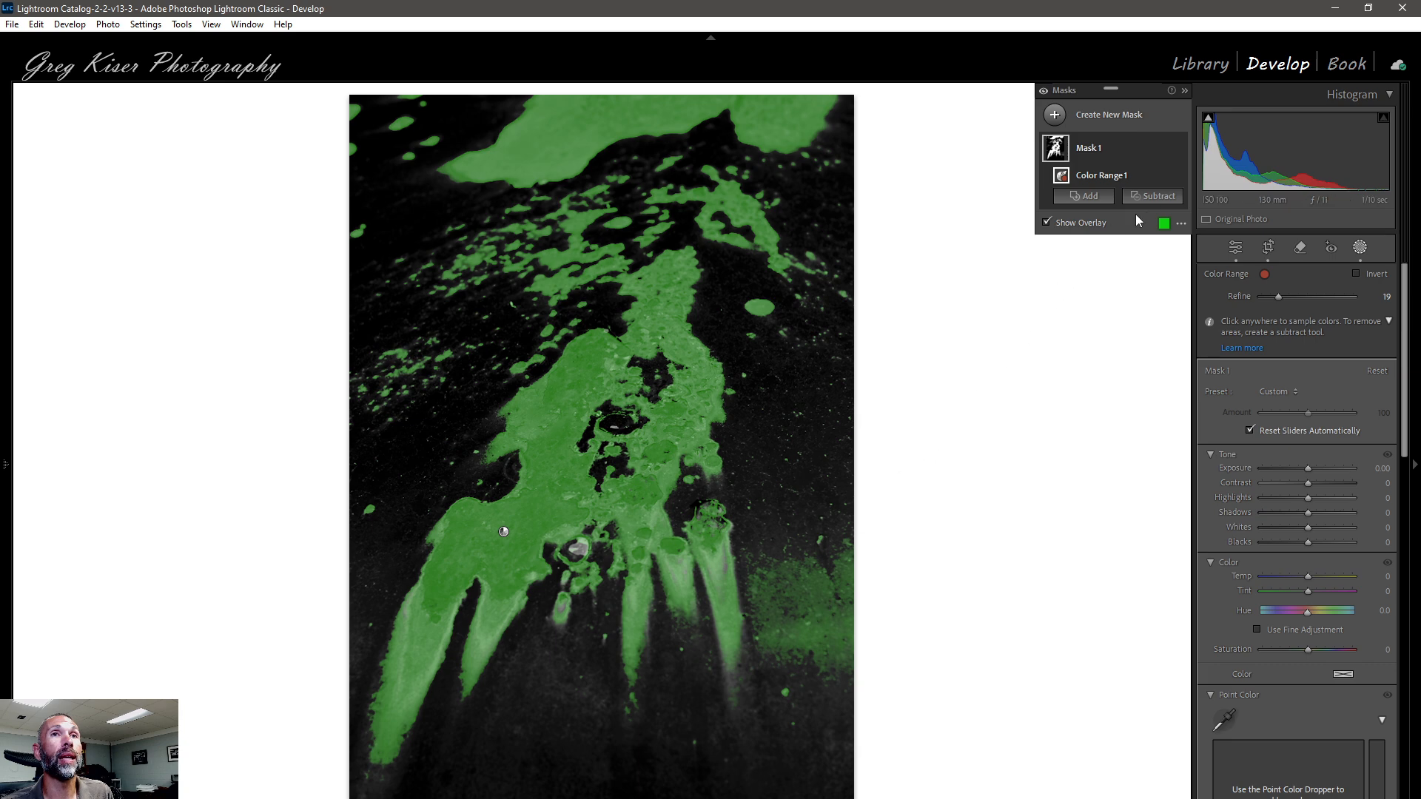
Subtract the stray patch near the photo's lower right edge from the mask using brush B
left_click(1159, 196)
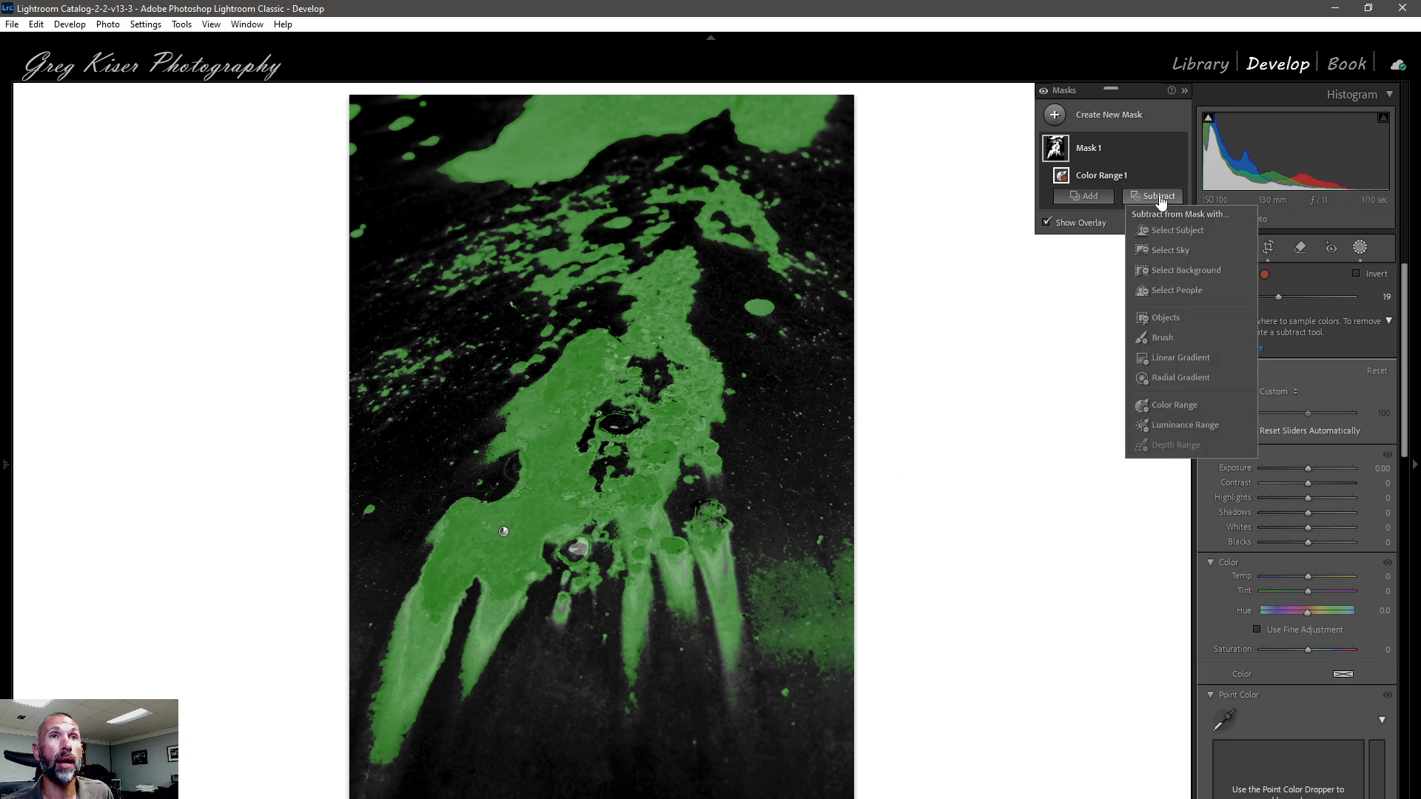
left_click(1163, 337)
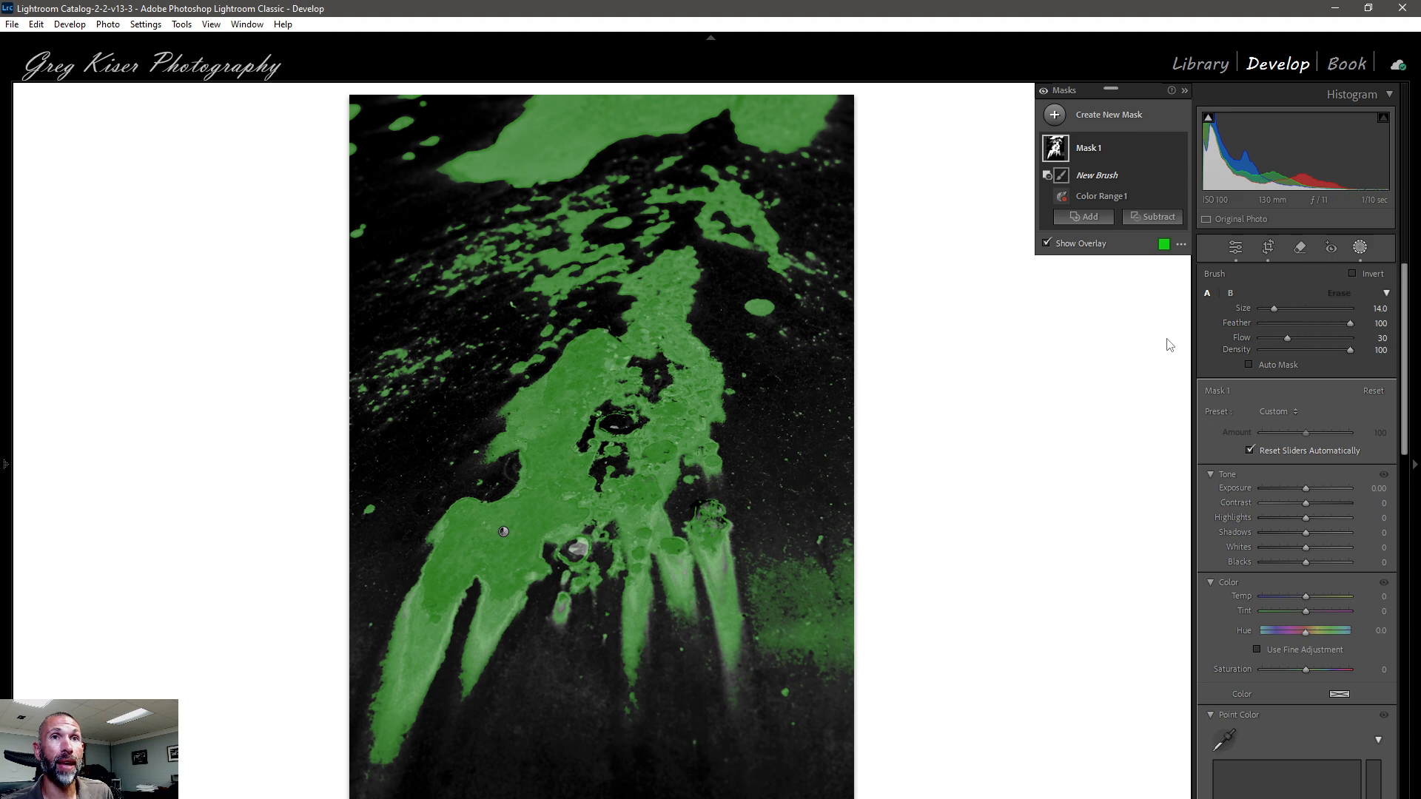
left_click(1229, 293)
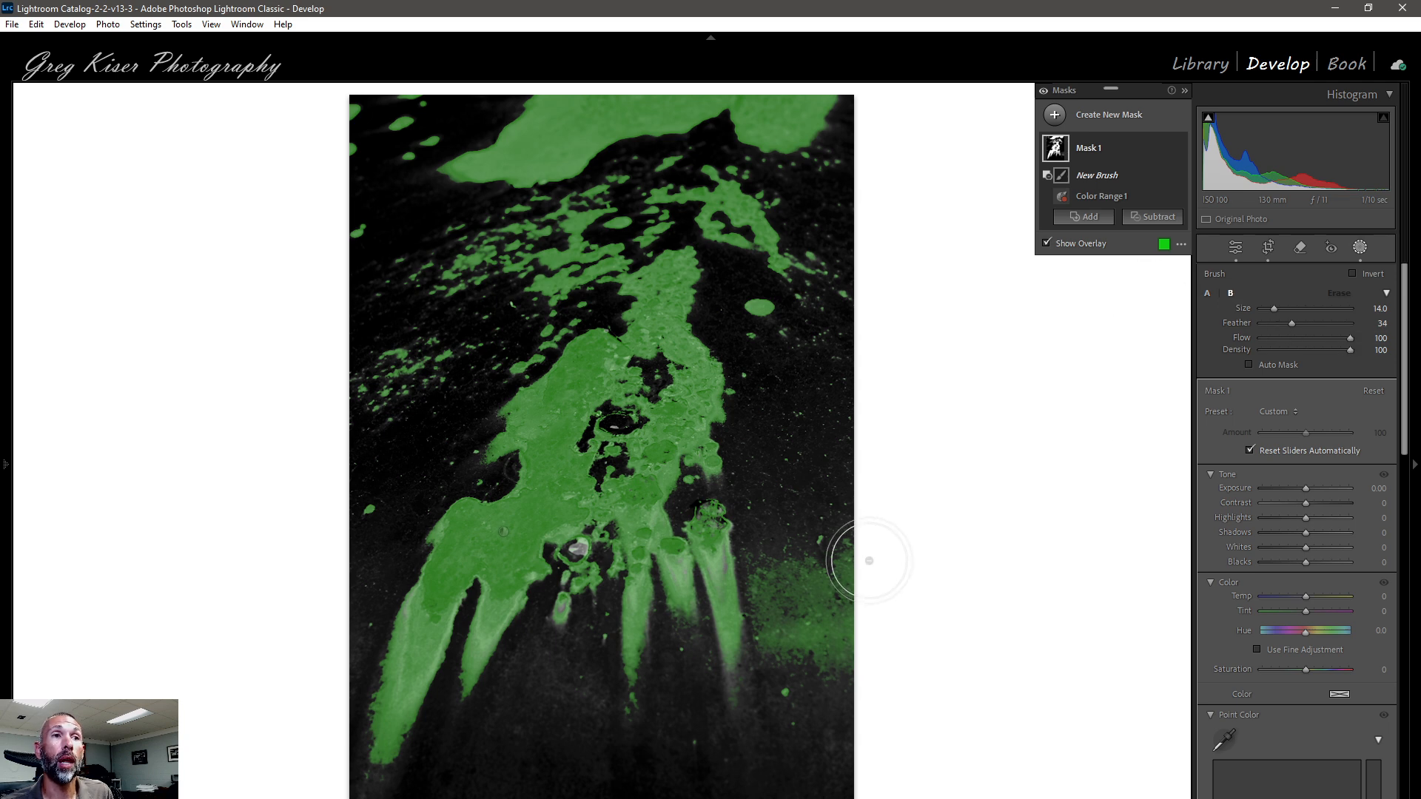
mouse_move(825, 564)
left_mouse_down()
mouse_move(841, 671)
mouse_move(780, 581)
mouse_move(780, 564)
mouse_move(811, 659)
mouse_move(802, 587)
mouse_move(825, 547)
left_mouse_up()
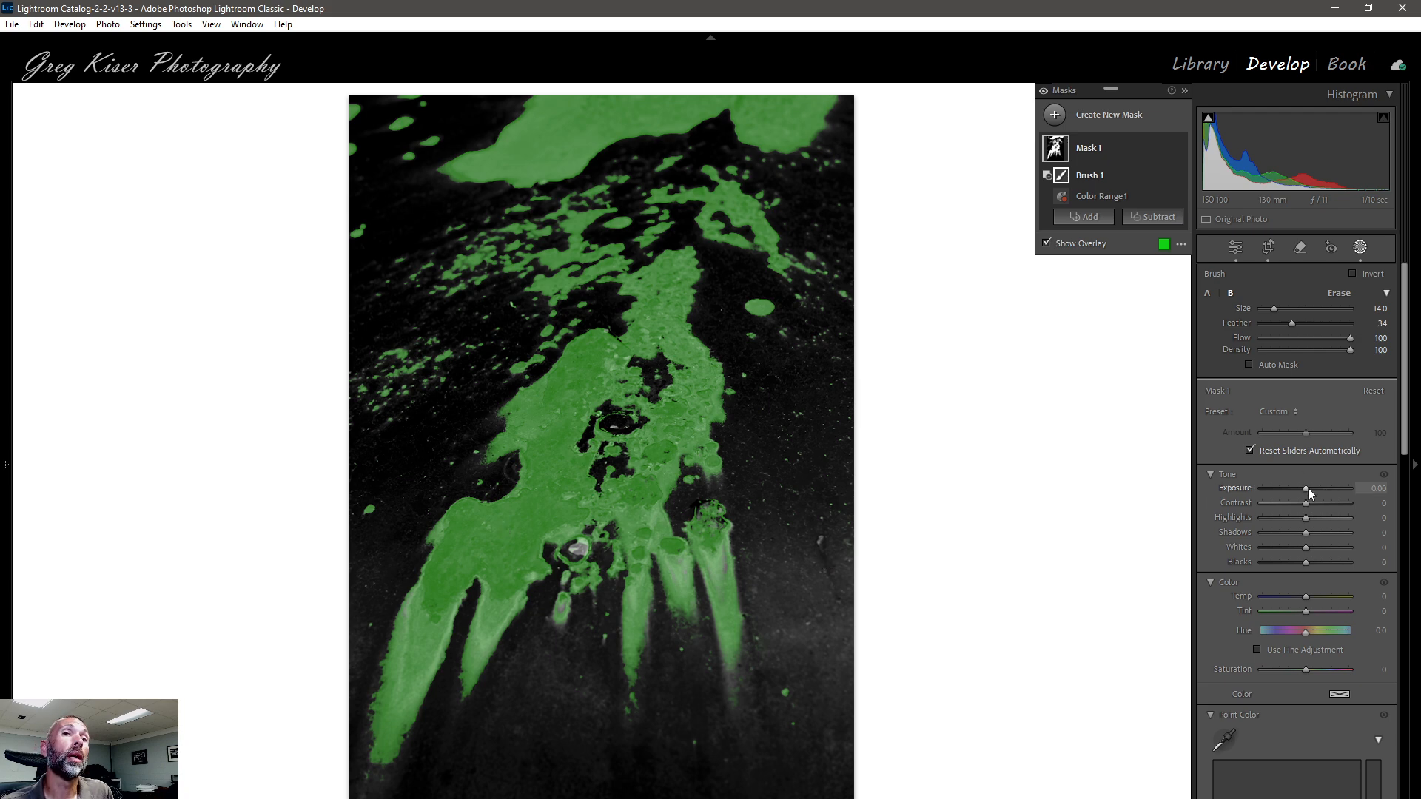
Set the mask's exposure to 0.14 and its saturation to 20
left_click_drag(1306, 490, 1307, 490)
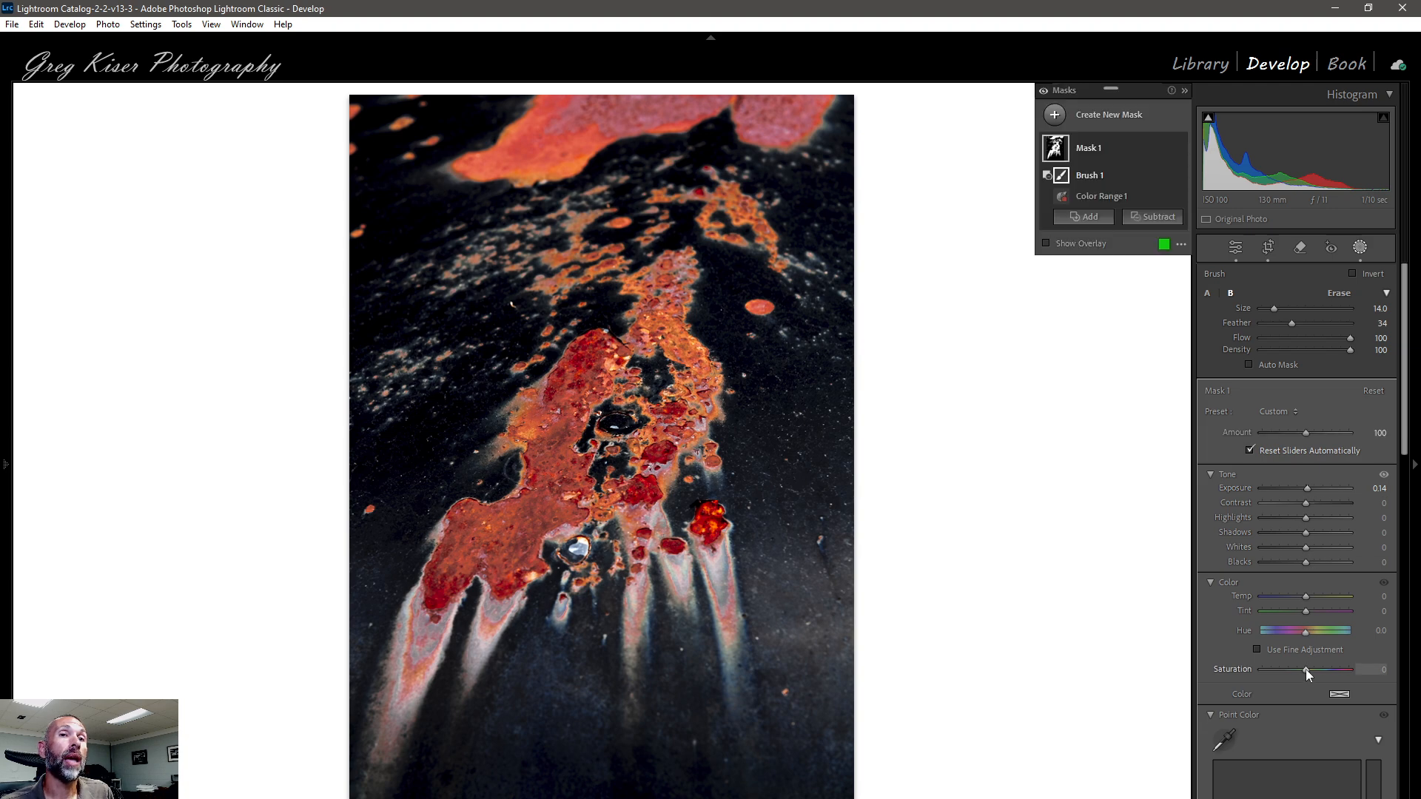
left_click_drag(1306, 668, 1313, 668)
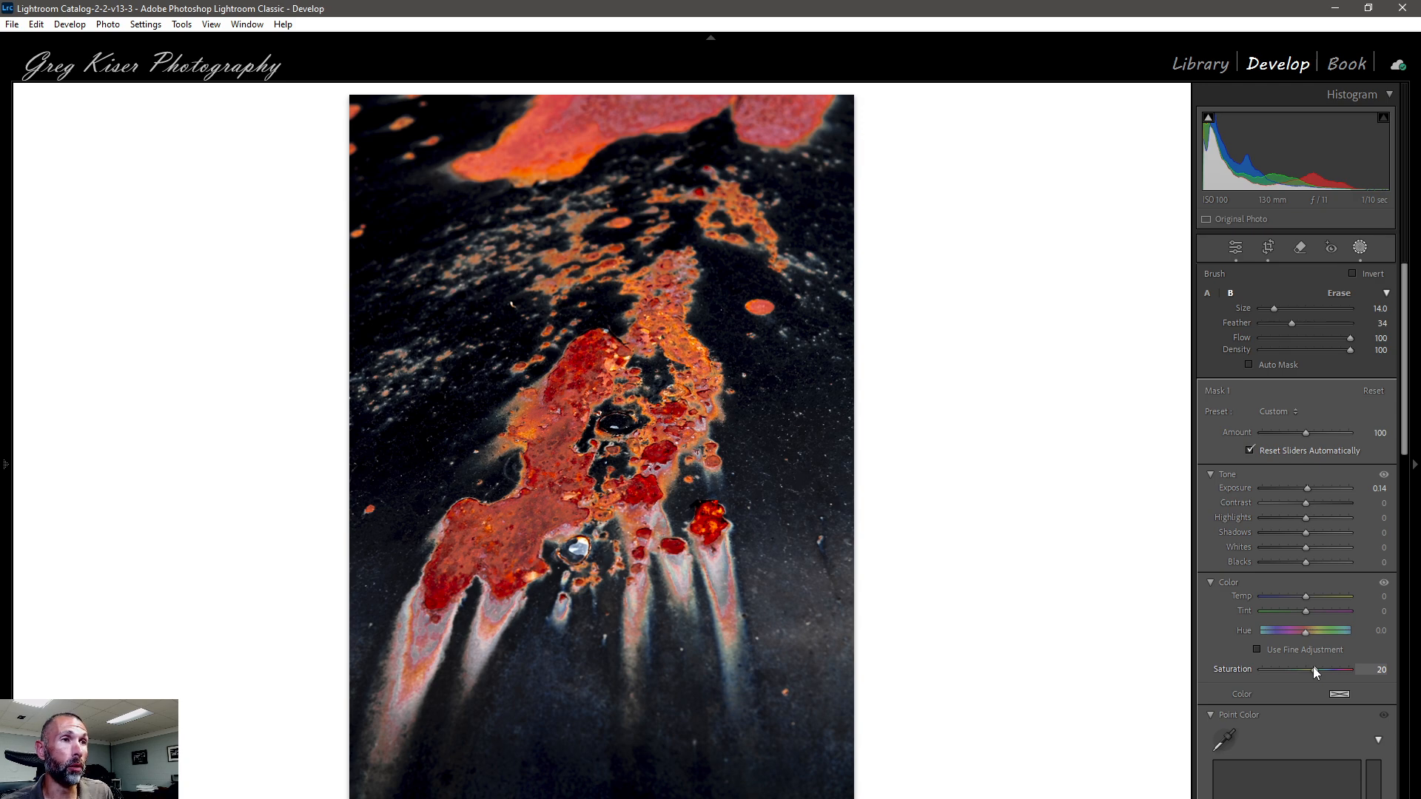
left_click_drag(1313, 669, 1312, 669)
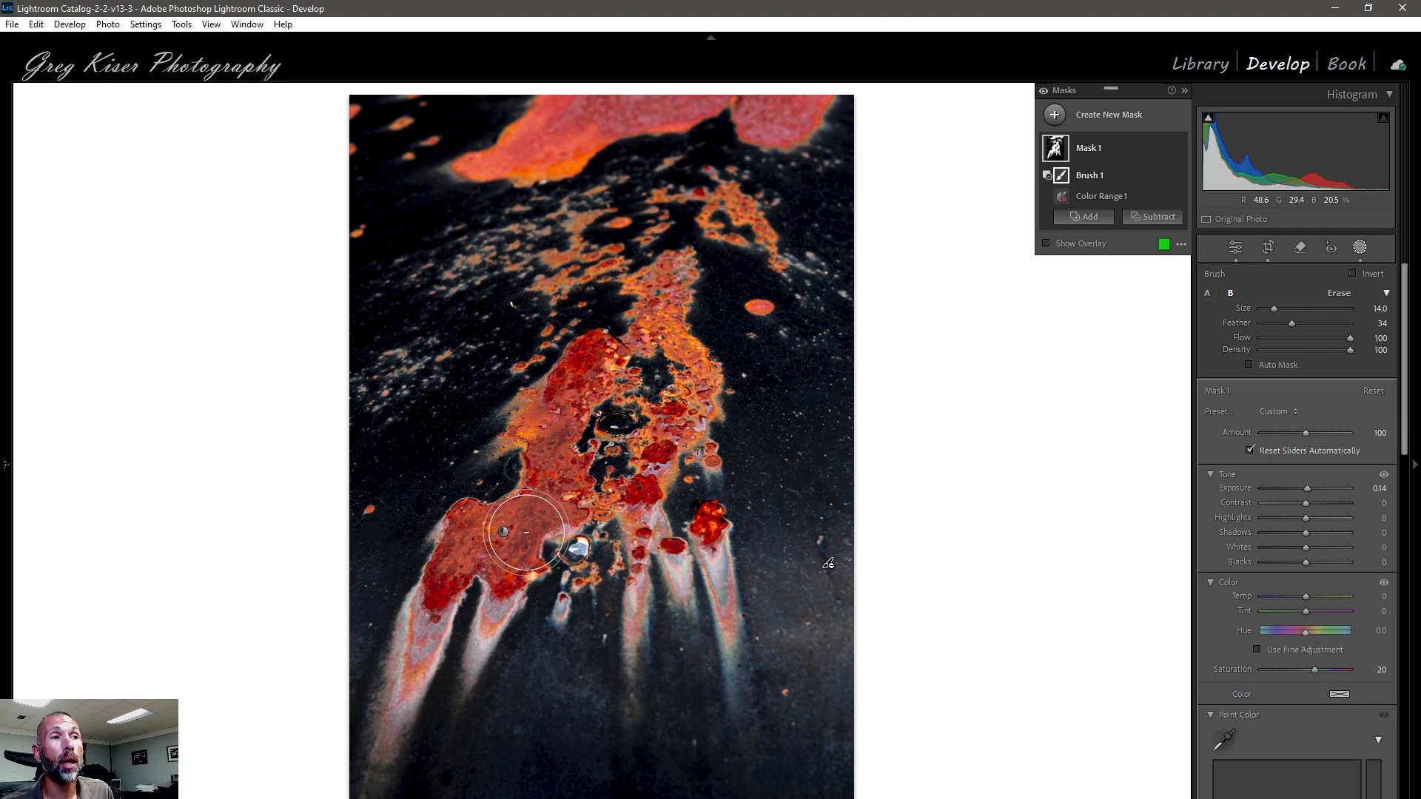
Try a reddish-orange color tint with hue 14 and saturation 41% on the mask, and reset it to the original color
left_click(1339, 694)
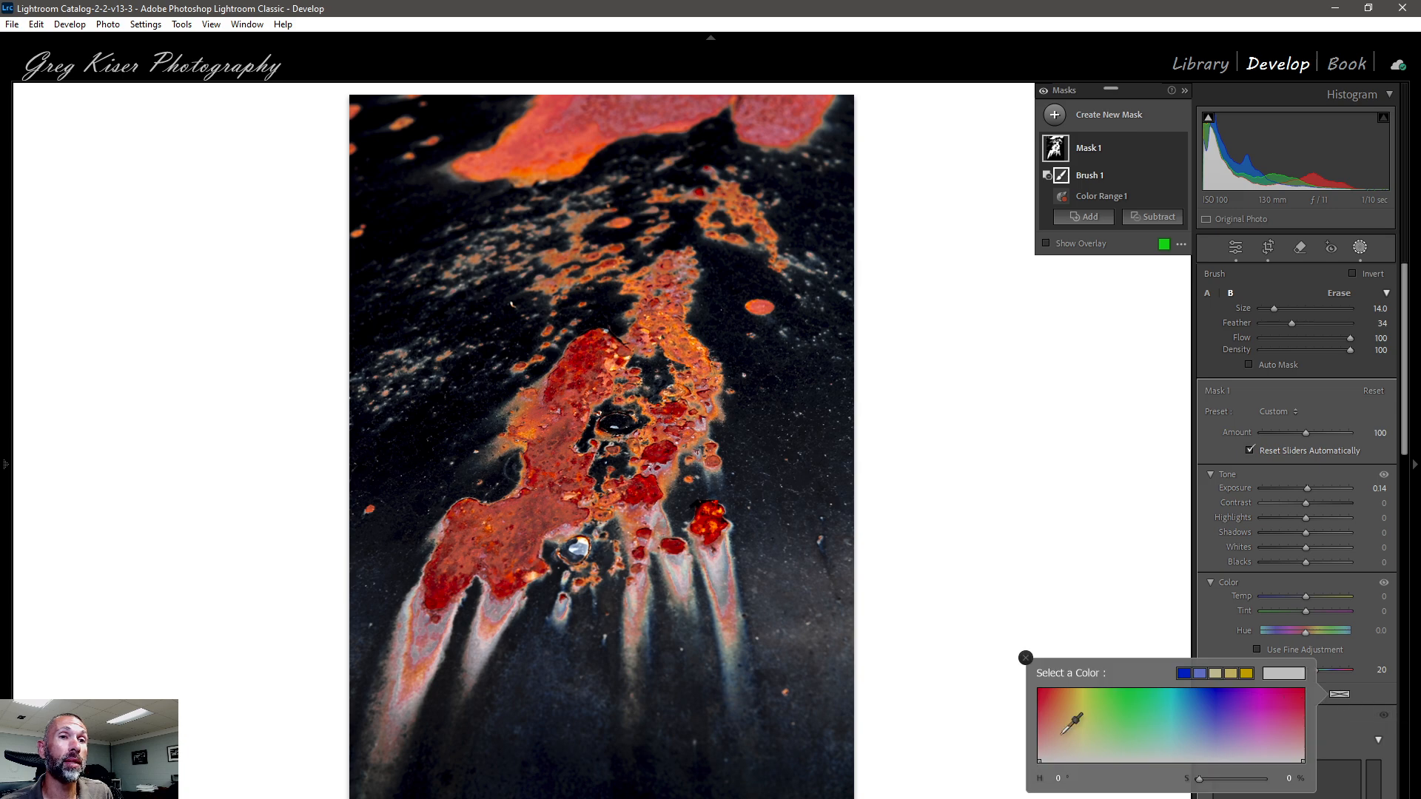
mouse_move(1057, 715)
left_mouse_down()
mouse_move(1038, 742)
mouse_move(1270, 743)
mouse_move(1048, 732)
left_mouse_up()
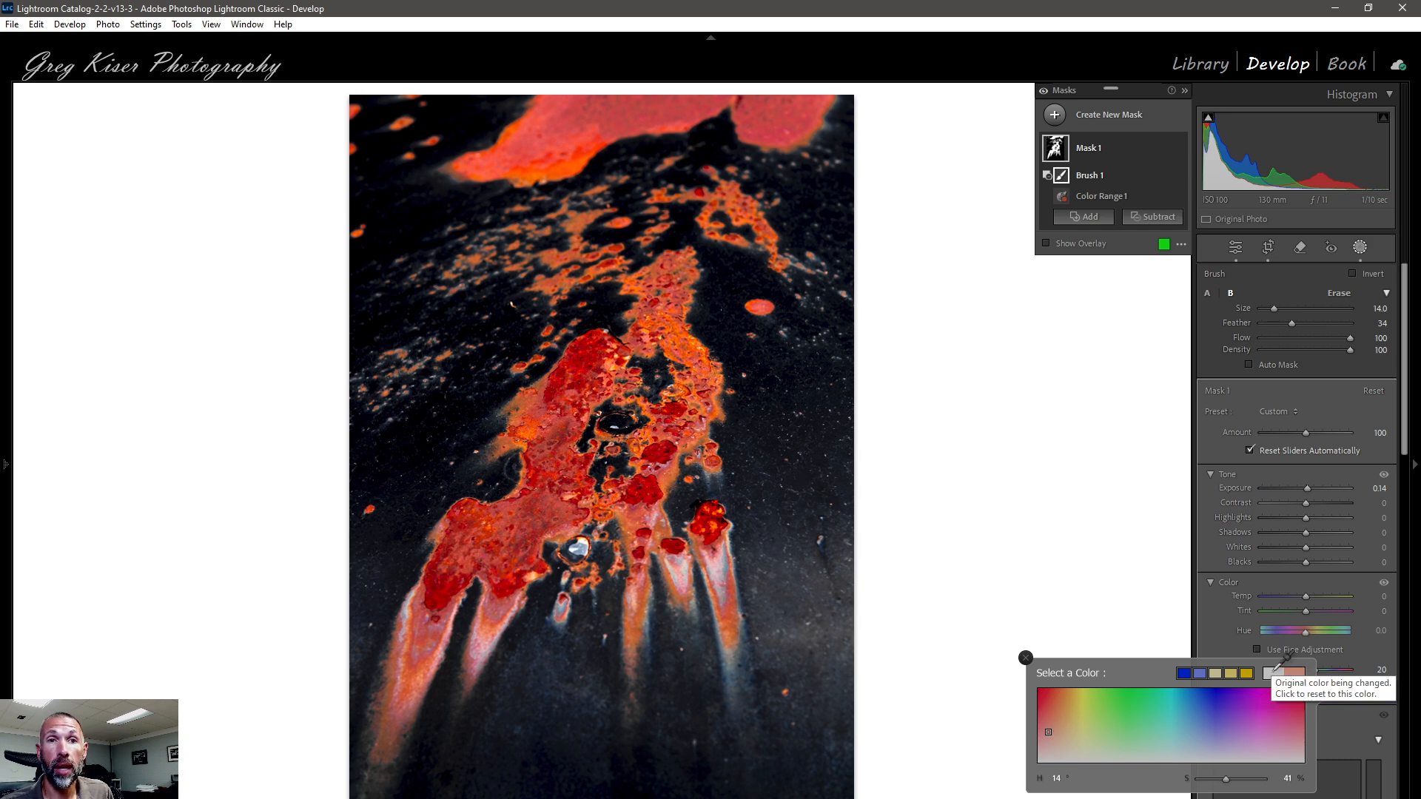
left_click(1277, 666)
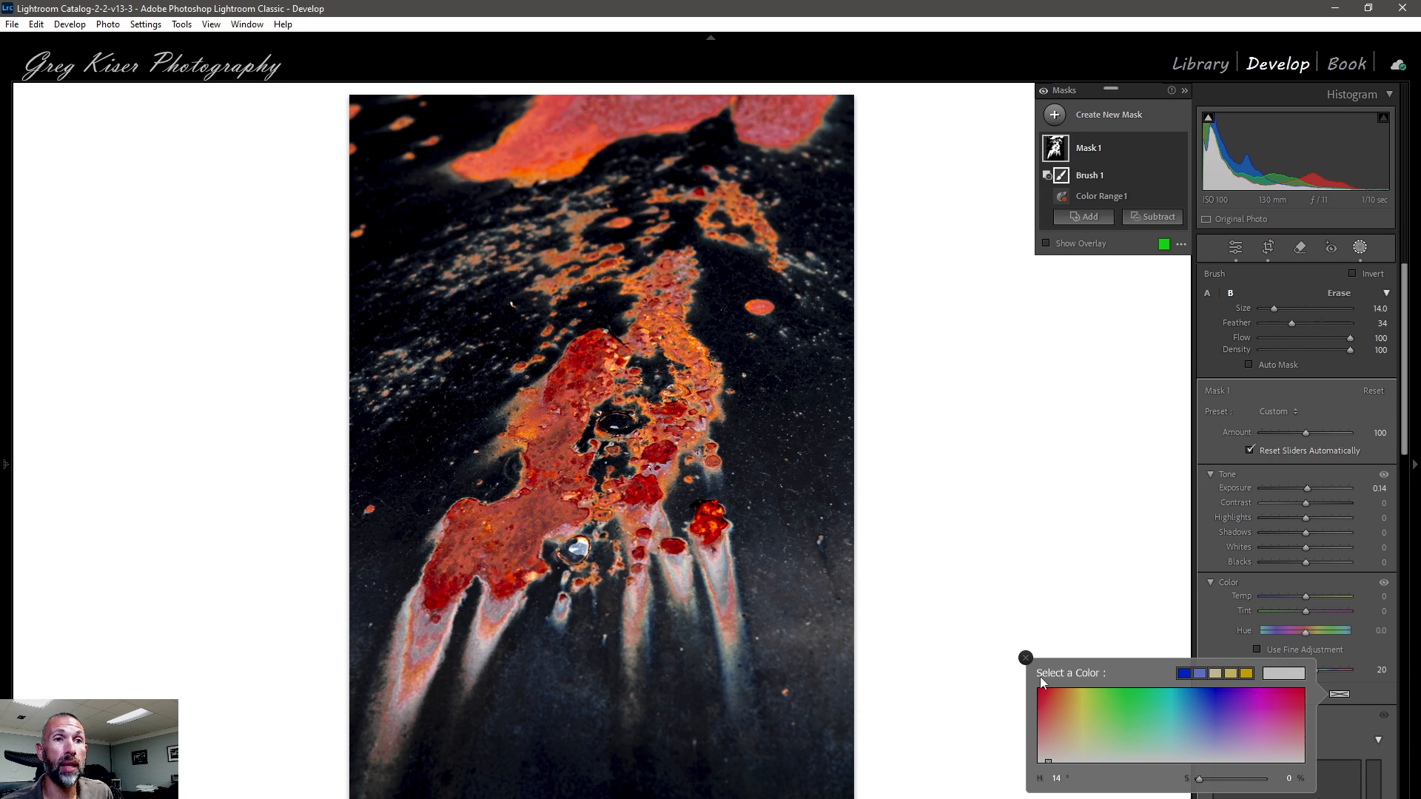
left_click(1026, 660)
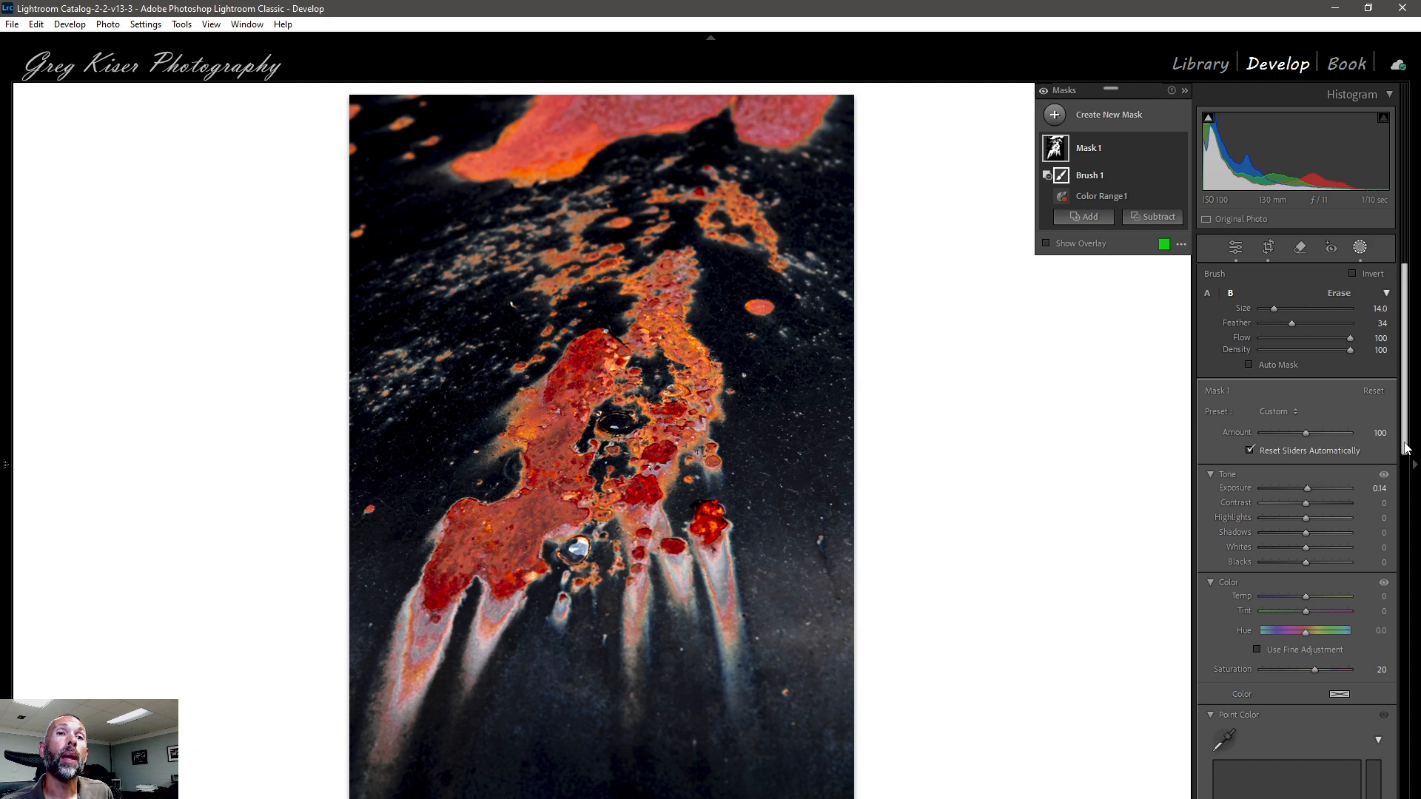
Sample the dark red spot near the center of the rust as a Point Color within the mask
left_click_drag(1405, 447, 1410, 562)
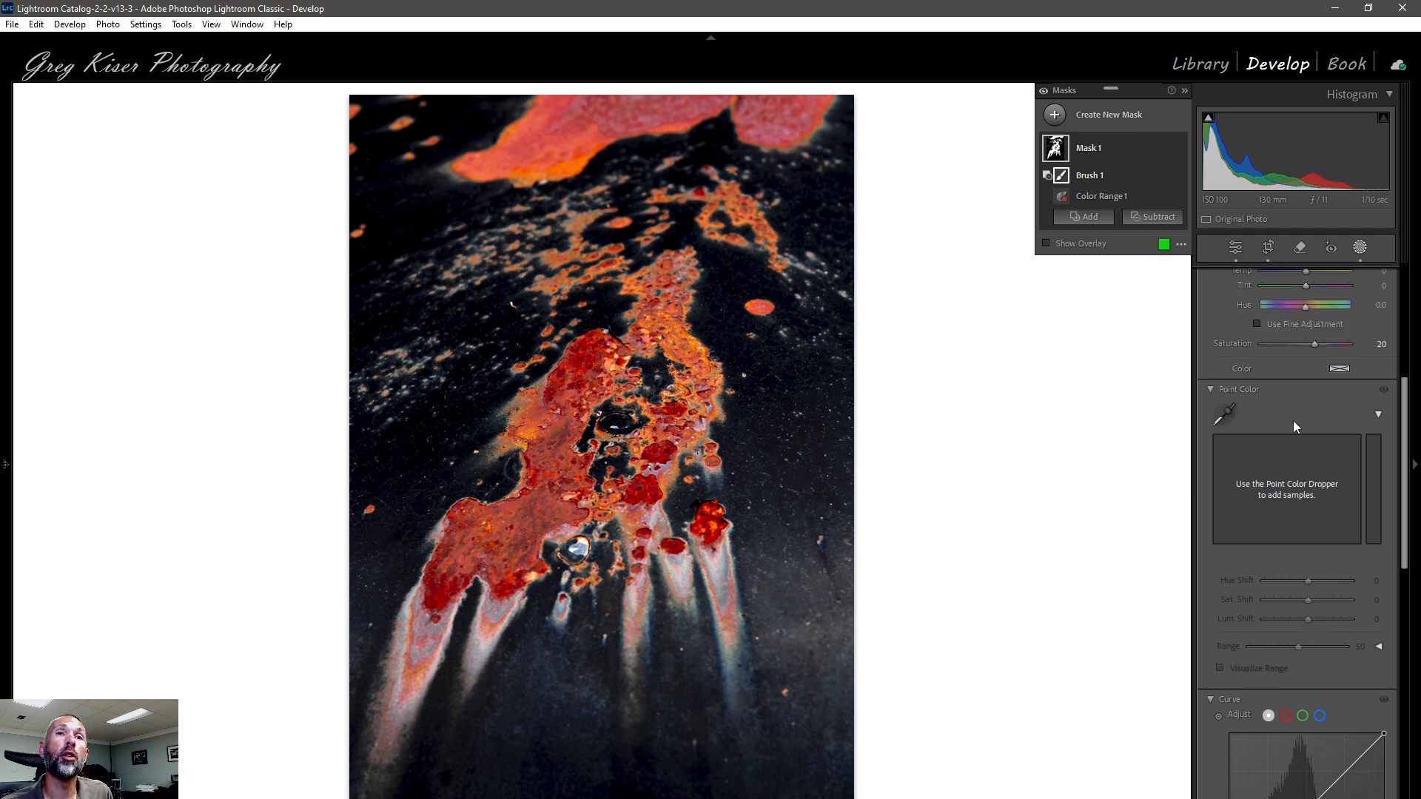
left_click(1225, 416)
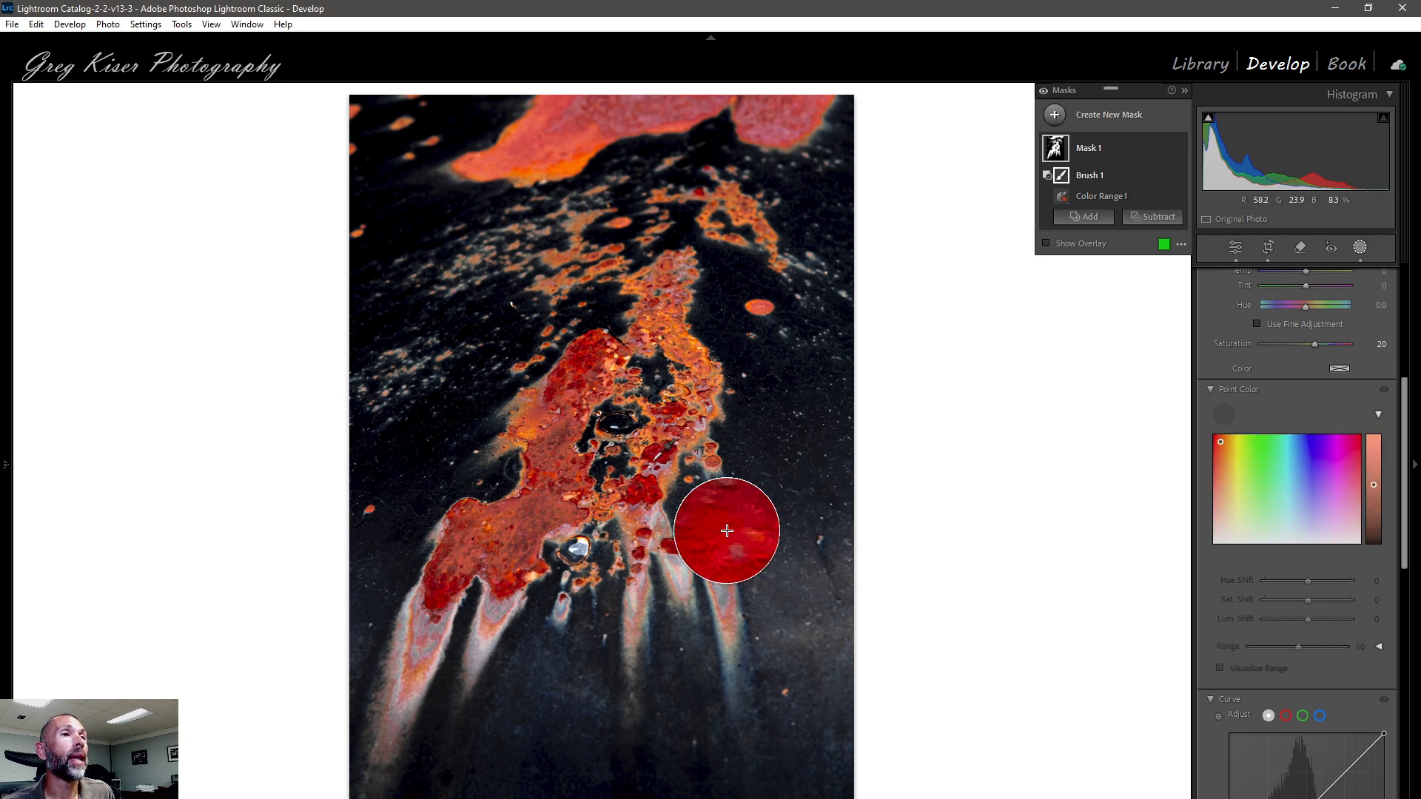
left_click(641, 494)
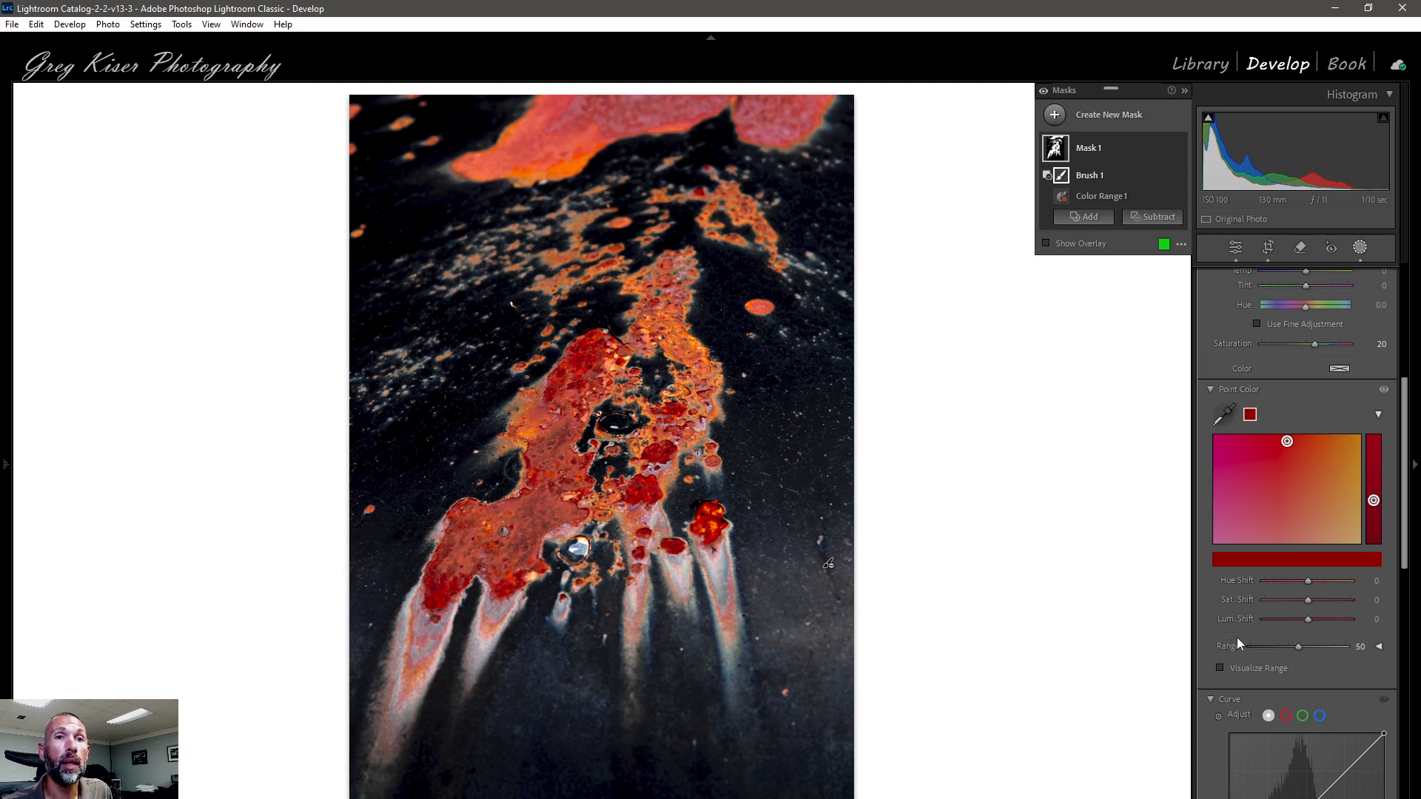
Narrow the red sample's range to 13 while visualizing it, and set its saturation shift to 21 and hue shift to 13
left_click(1220, 668)
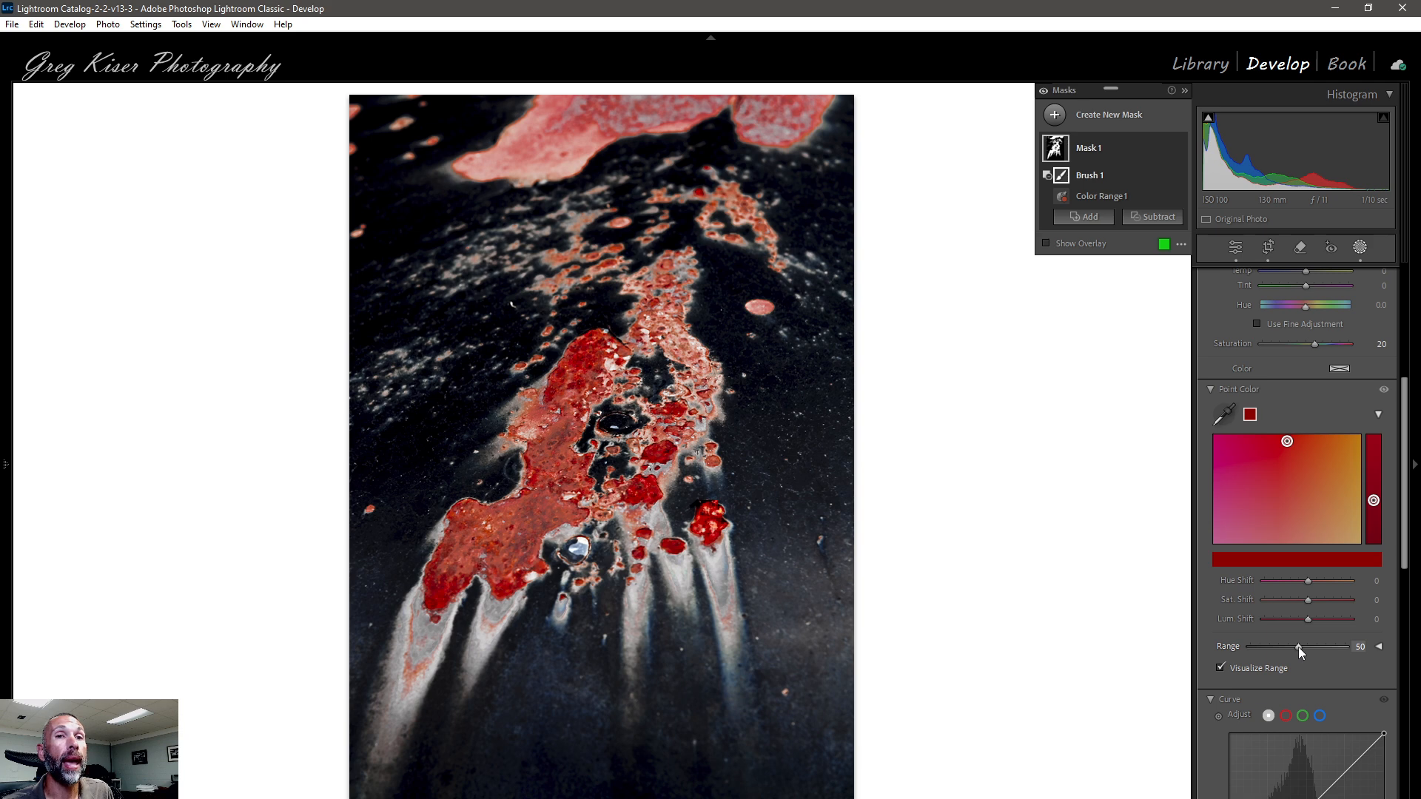
left_click_drag(1298, 647, 1263, 646)
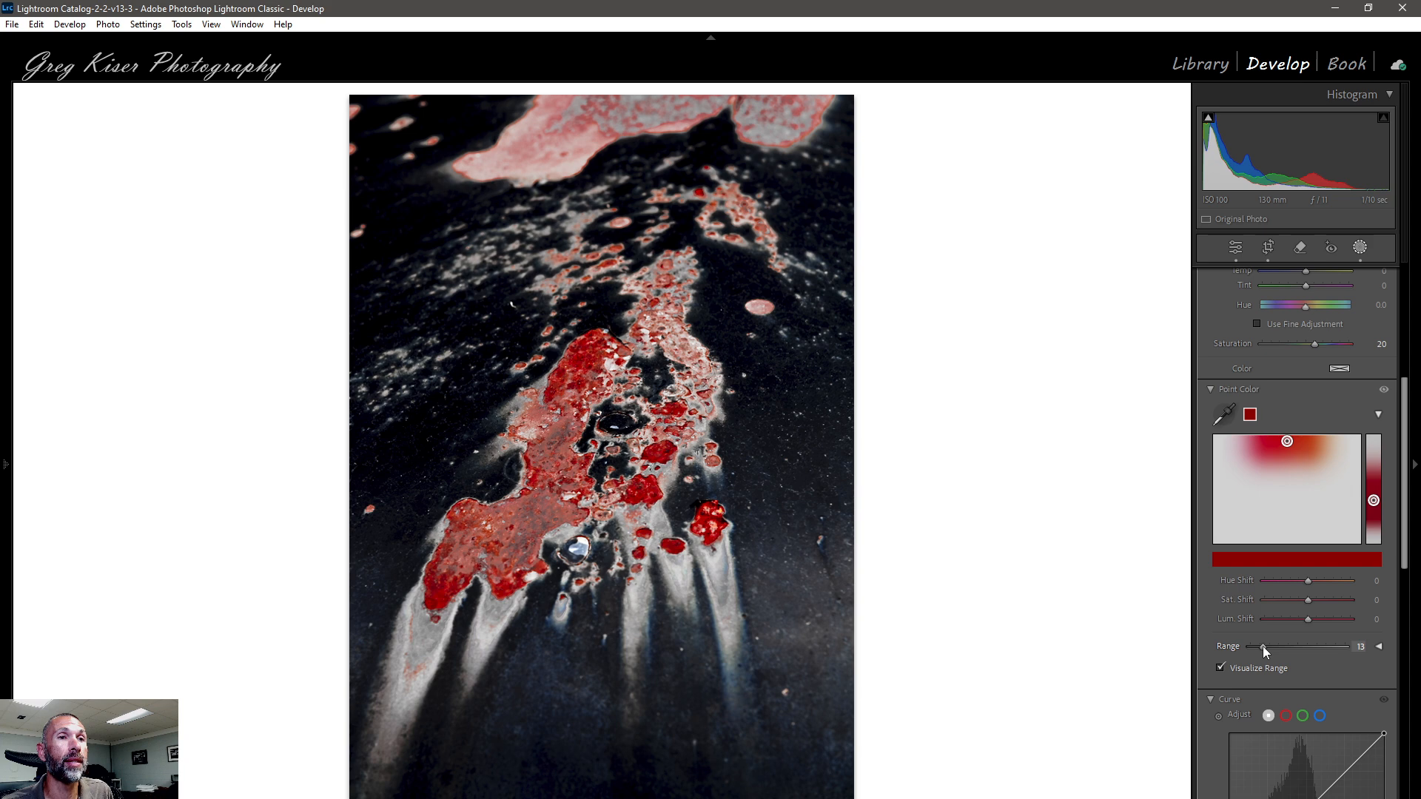
left_click_drag(1262, 646, 1263, 646)
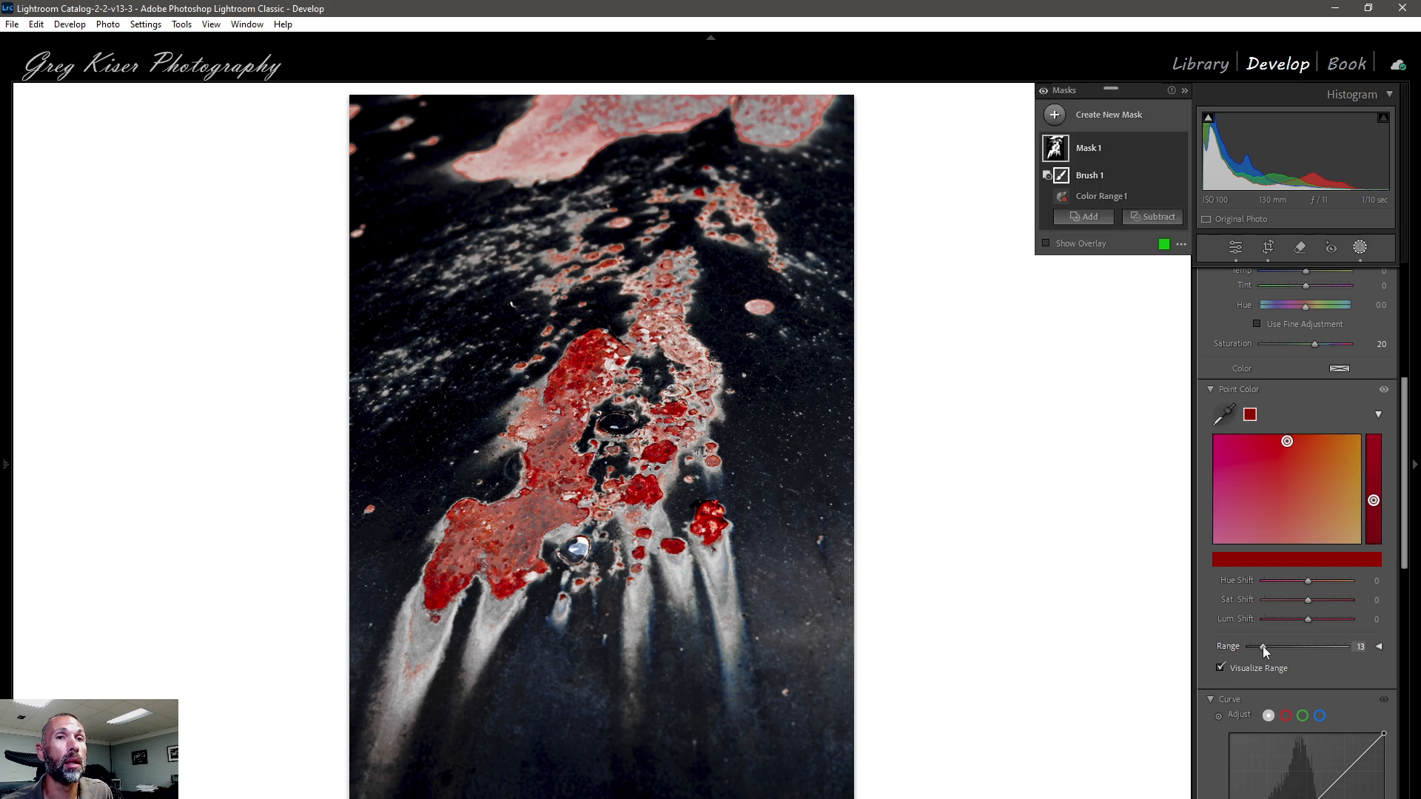
left_click(1221, 669)
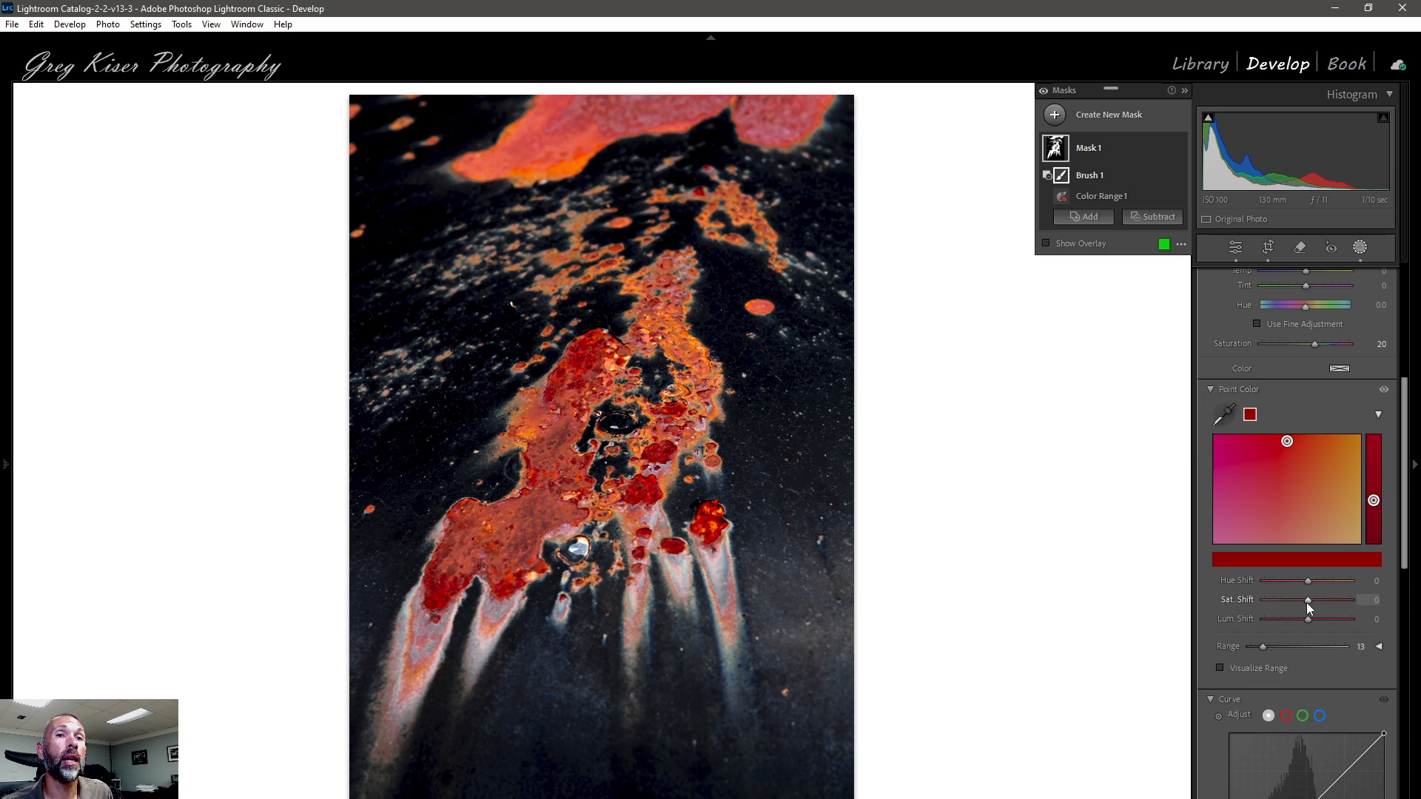
left_click_drag(1307, 603, 1316, 601)
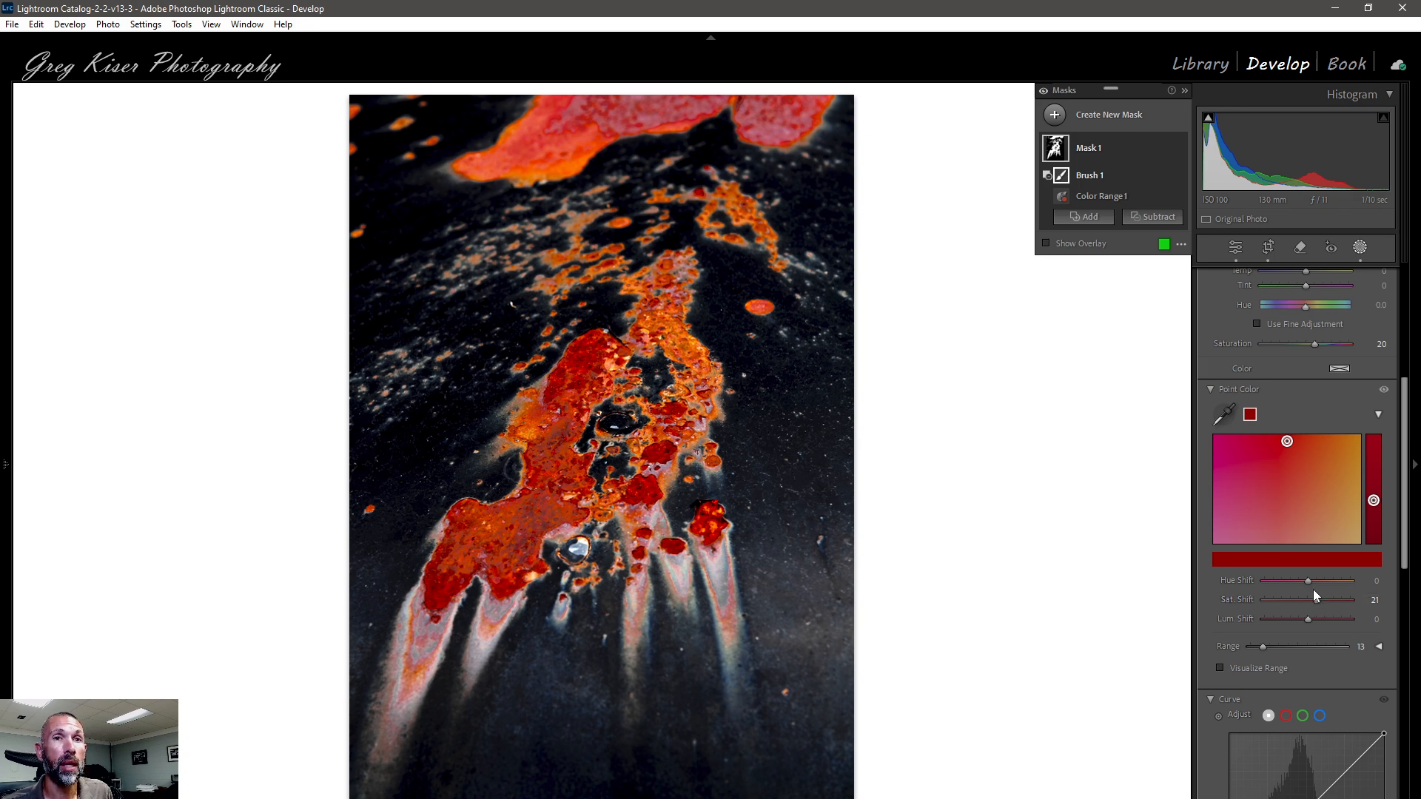
left_click_drag(1308, 578, 1313, 580)
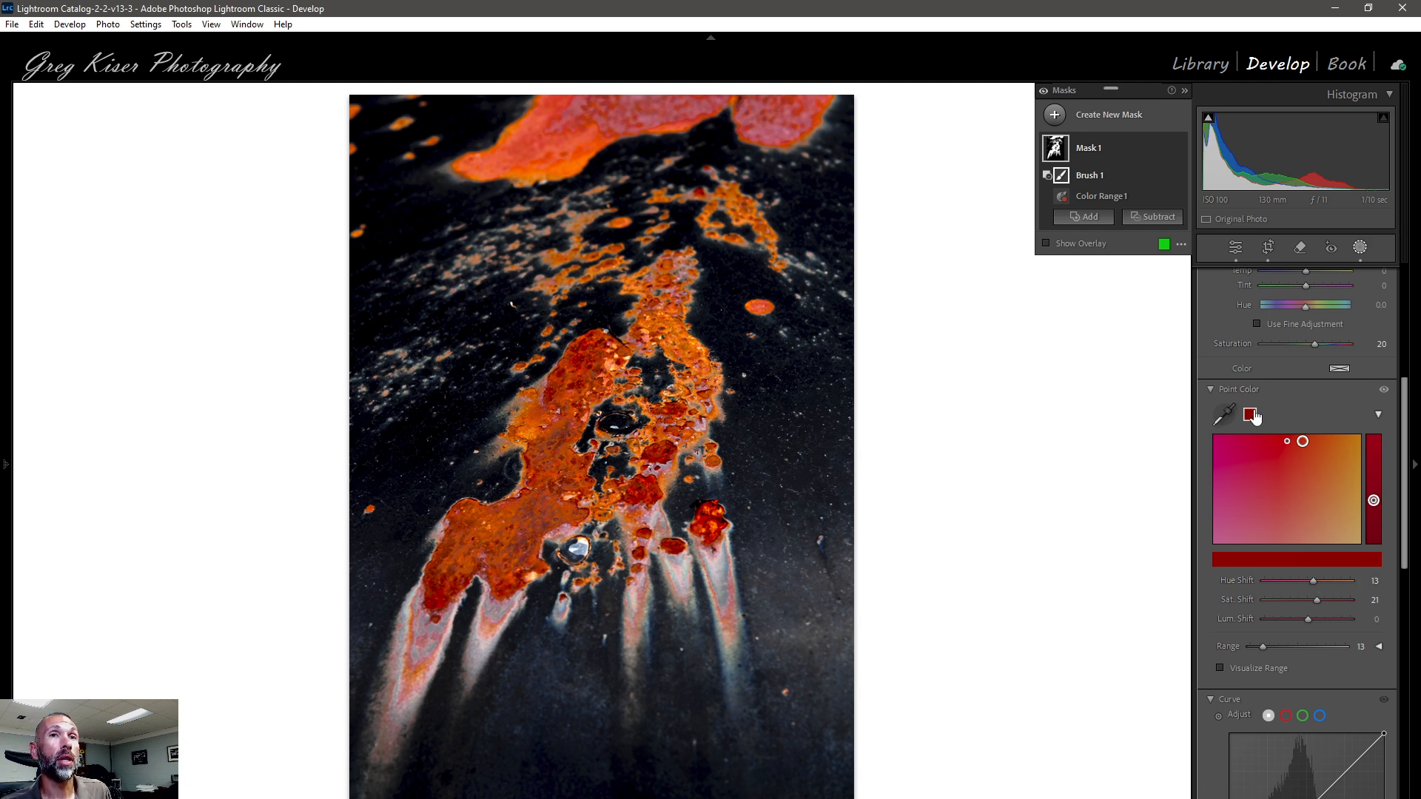
Raise the midtones of the mask's red channel curve with a point at input 125, output 136
scroll(1334, 682, "down", 2)
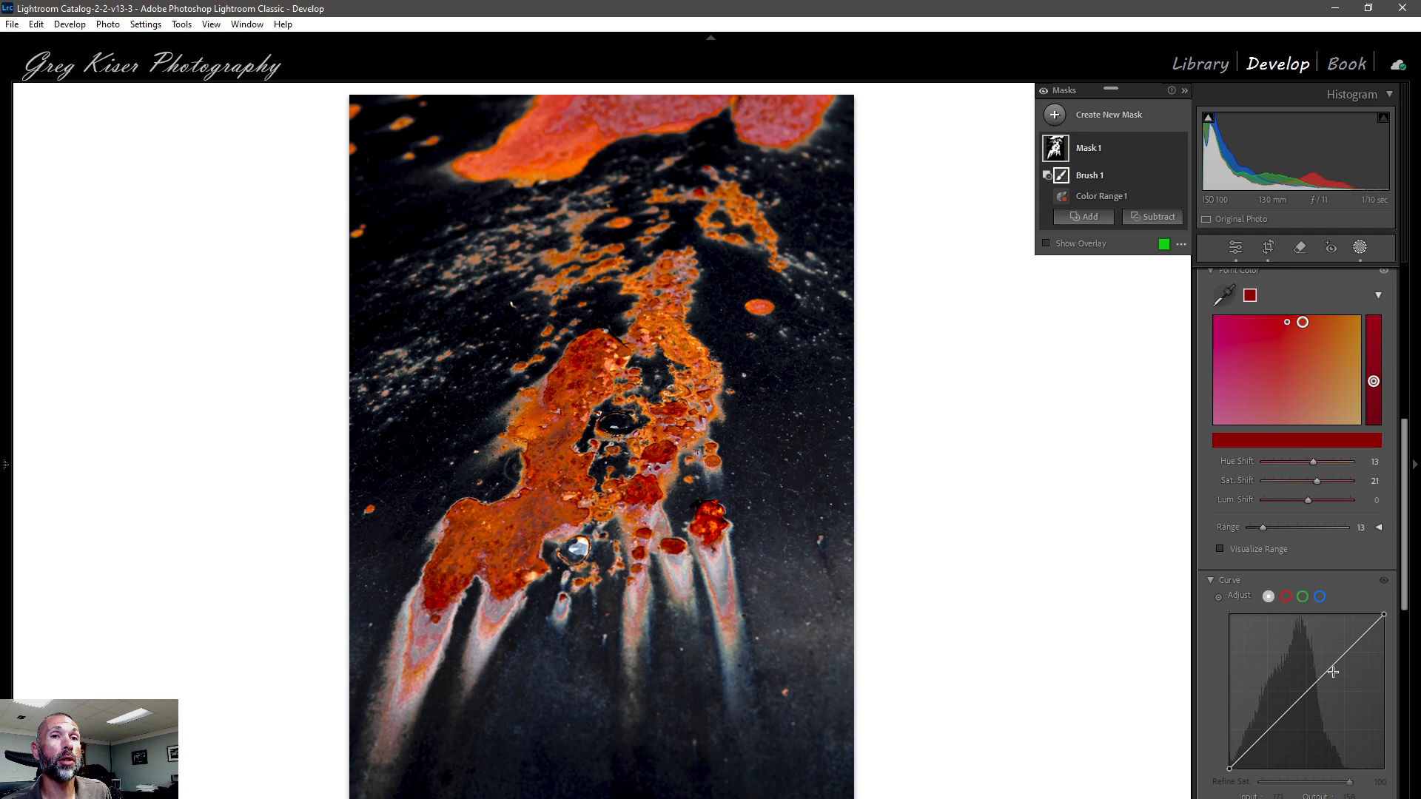
scroll(1333, 671, "down", 2)
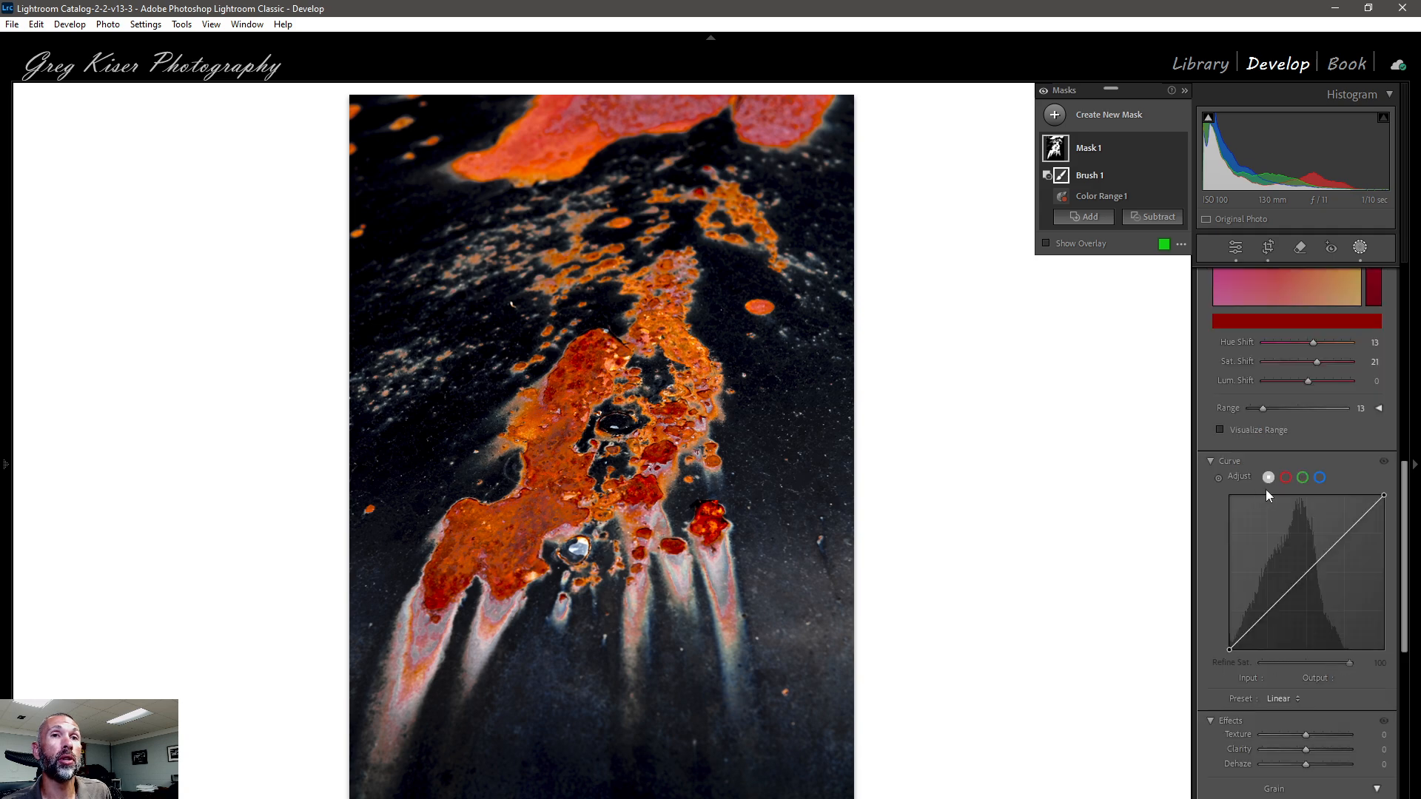
left_click(1286, 479)
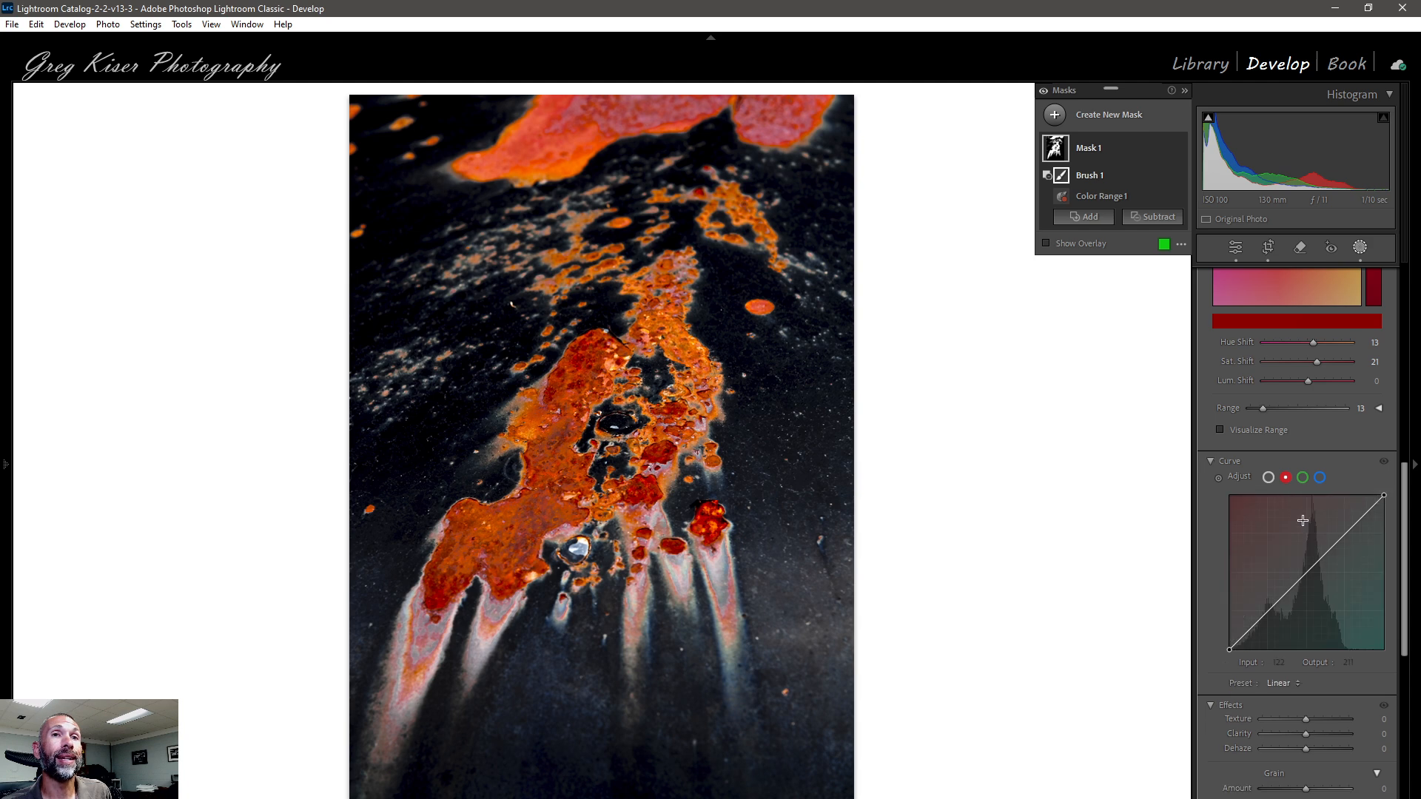
left_click(1305, 574)
left_click_drag(1304, 574, 1306, 572)
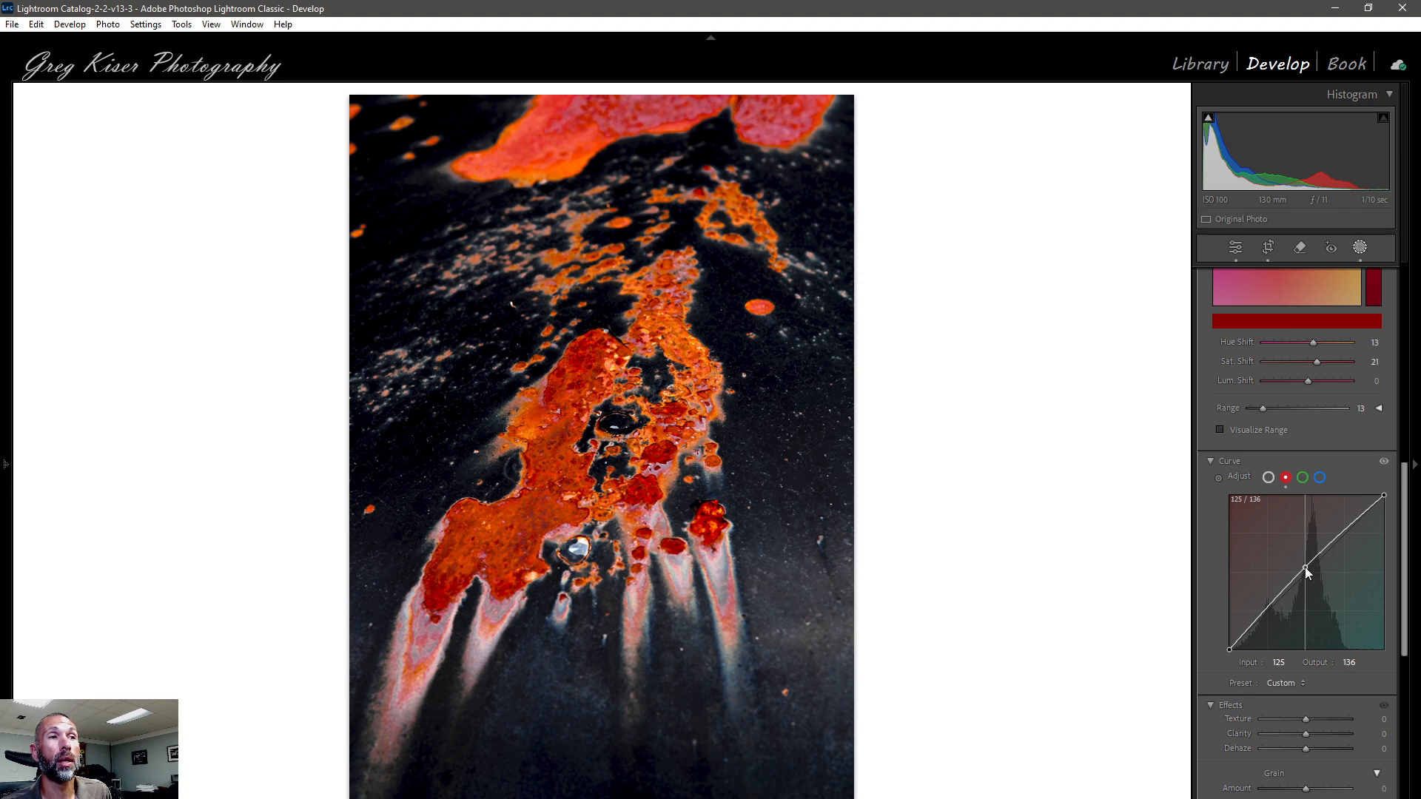
Lower the midtone point on the mask's red curve to output 134, and set clarity to 42 and texture to 17
left_click_drag(1304, 567, 1305, 568)
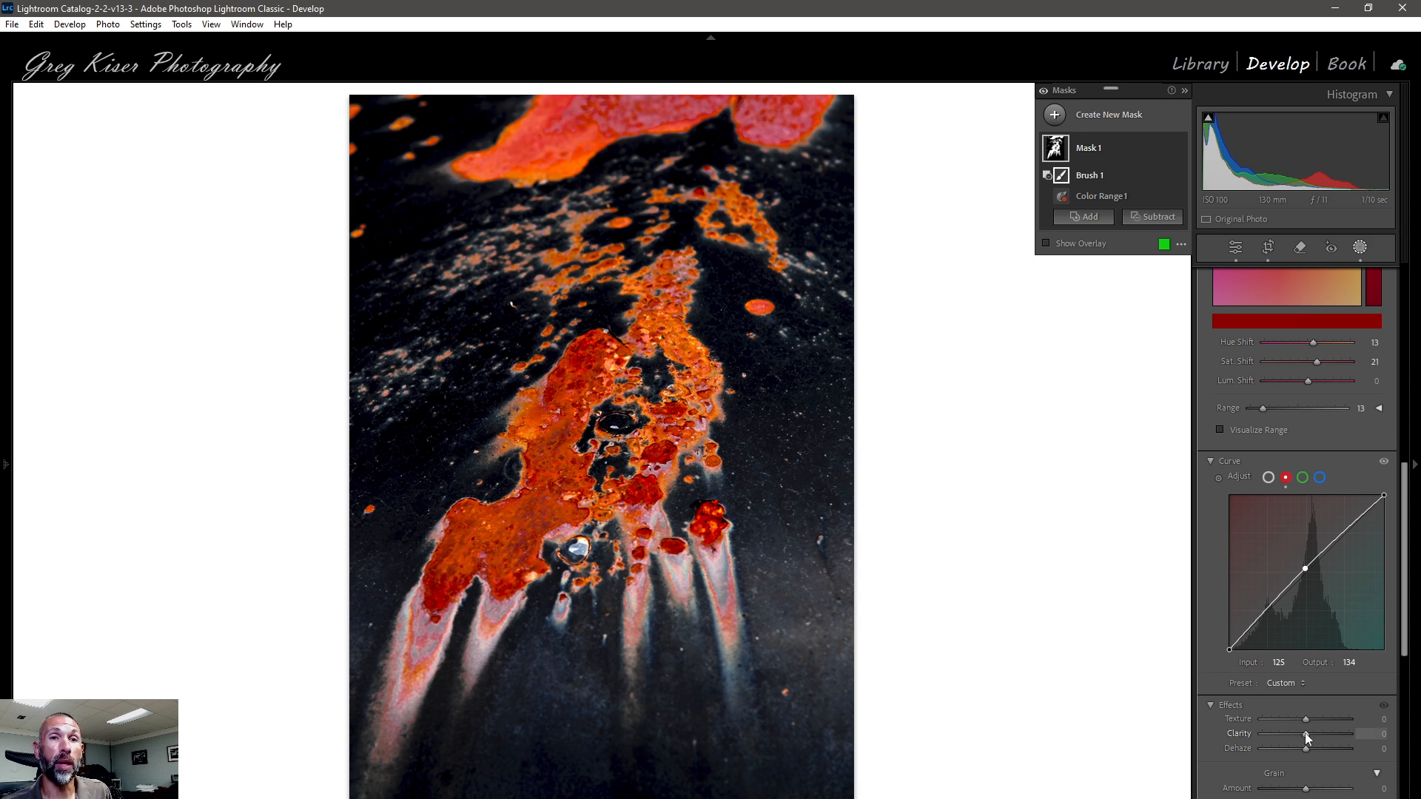
left_click_drag(1305, 733, 1322, 734)
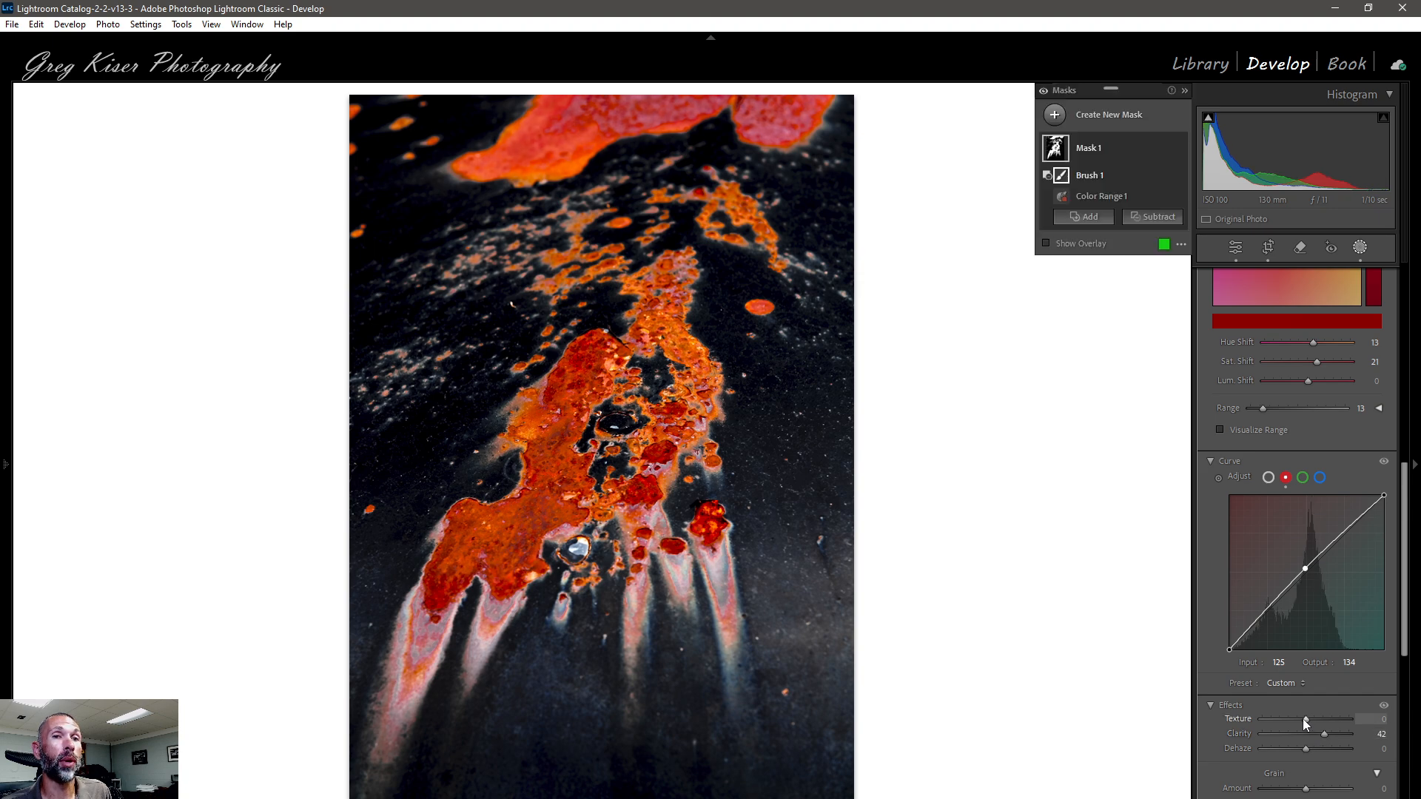
left_click_drag(1305, 719, 1308, 716)
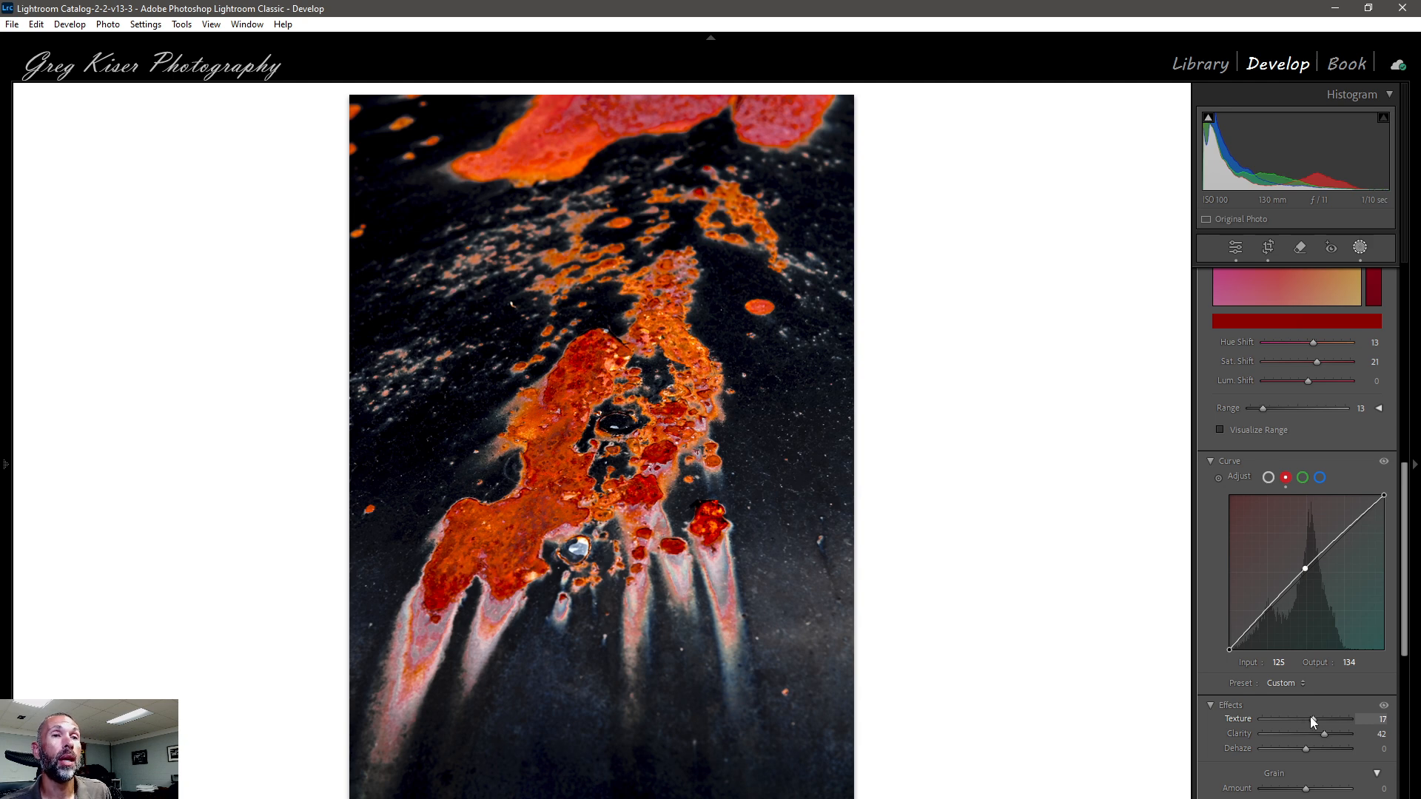
left_click_drag(1310, 716, 1308, 715)
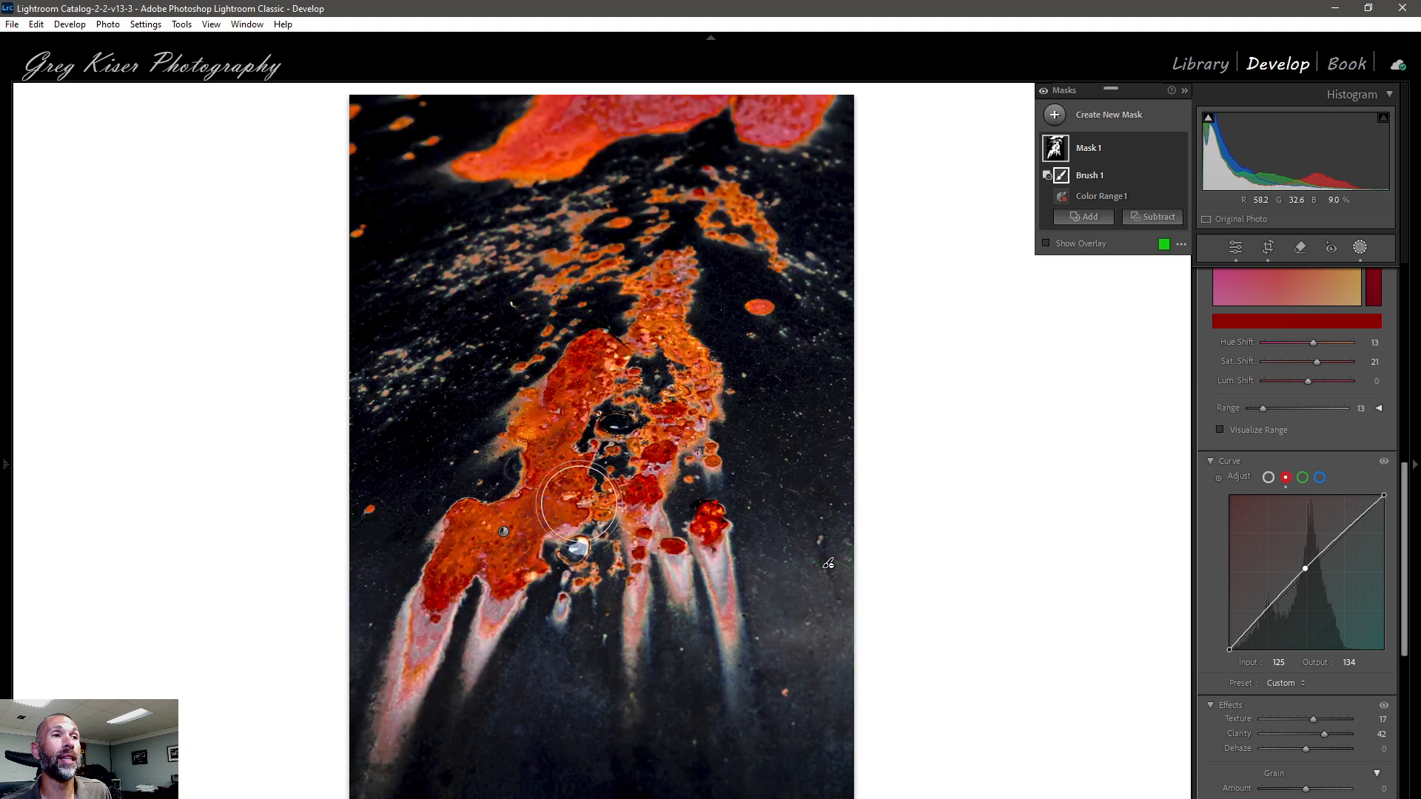
Hide Mask 1 and show it again to compare the rust before and after the local adjustments
mouse_move(501, 539)
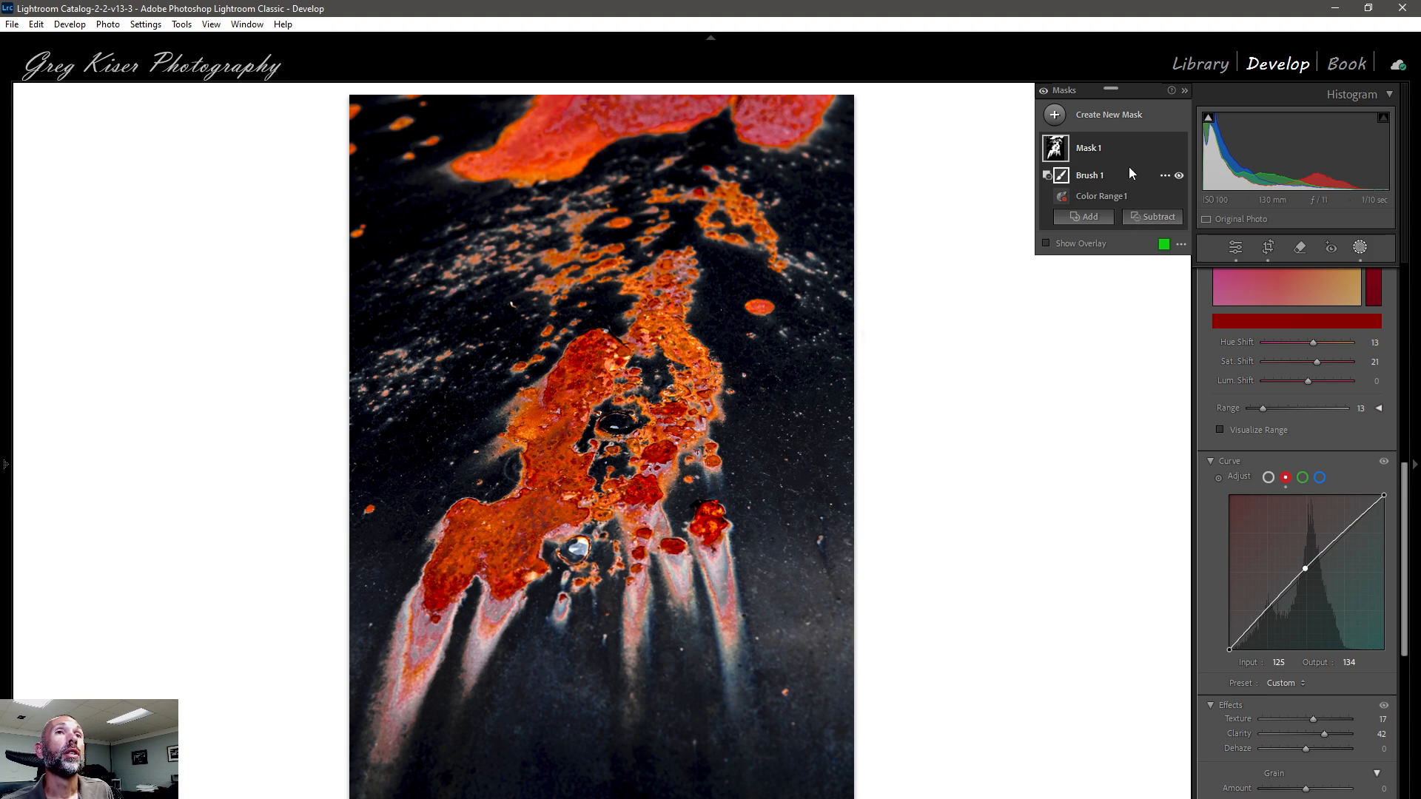
mouse_move(1164, 152)
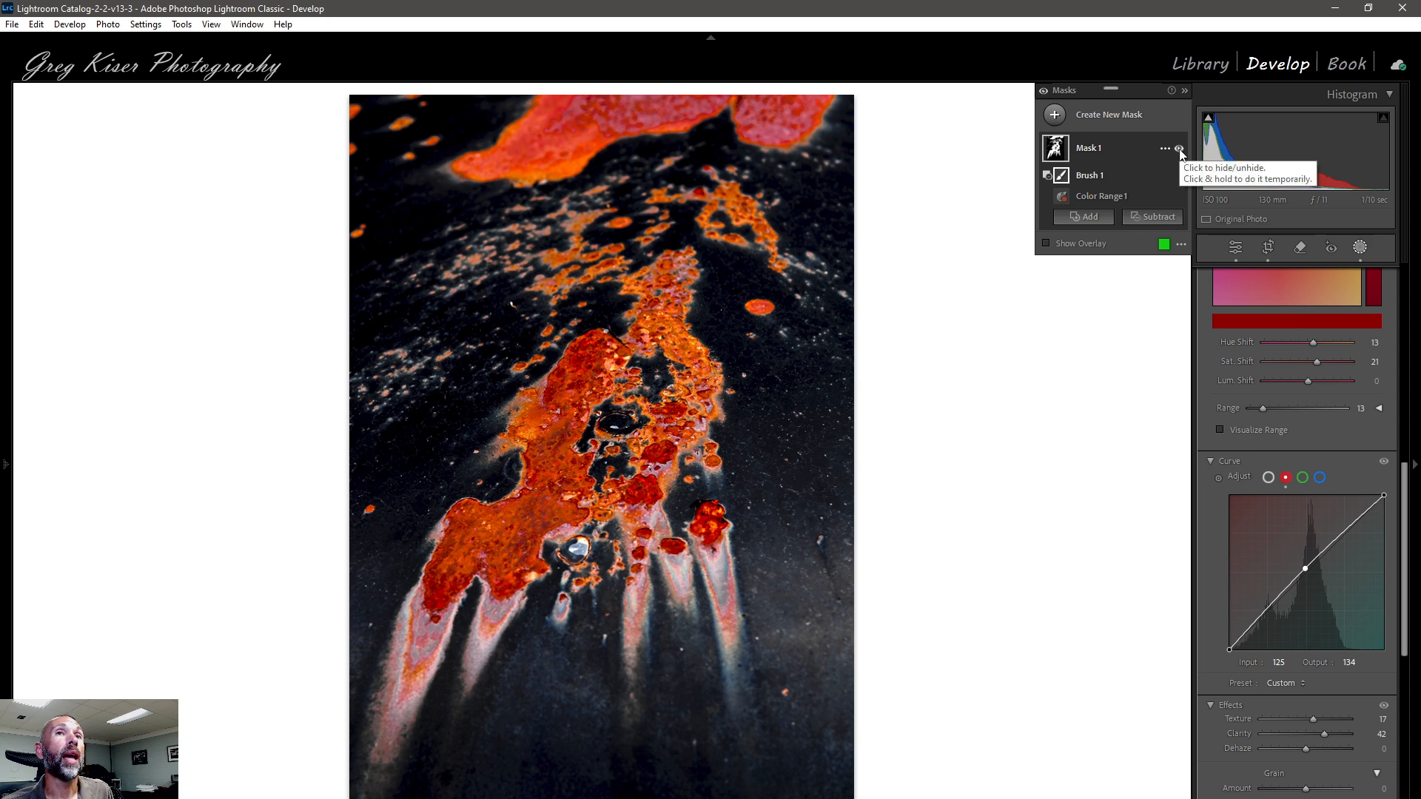
left_click(1178, 149)
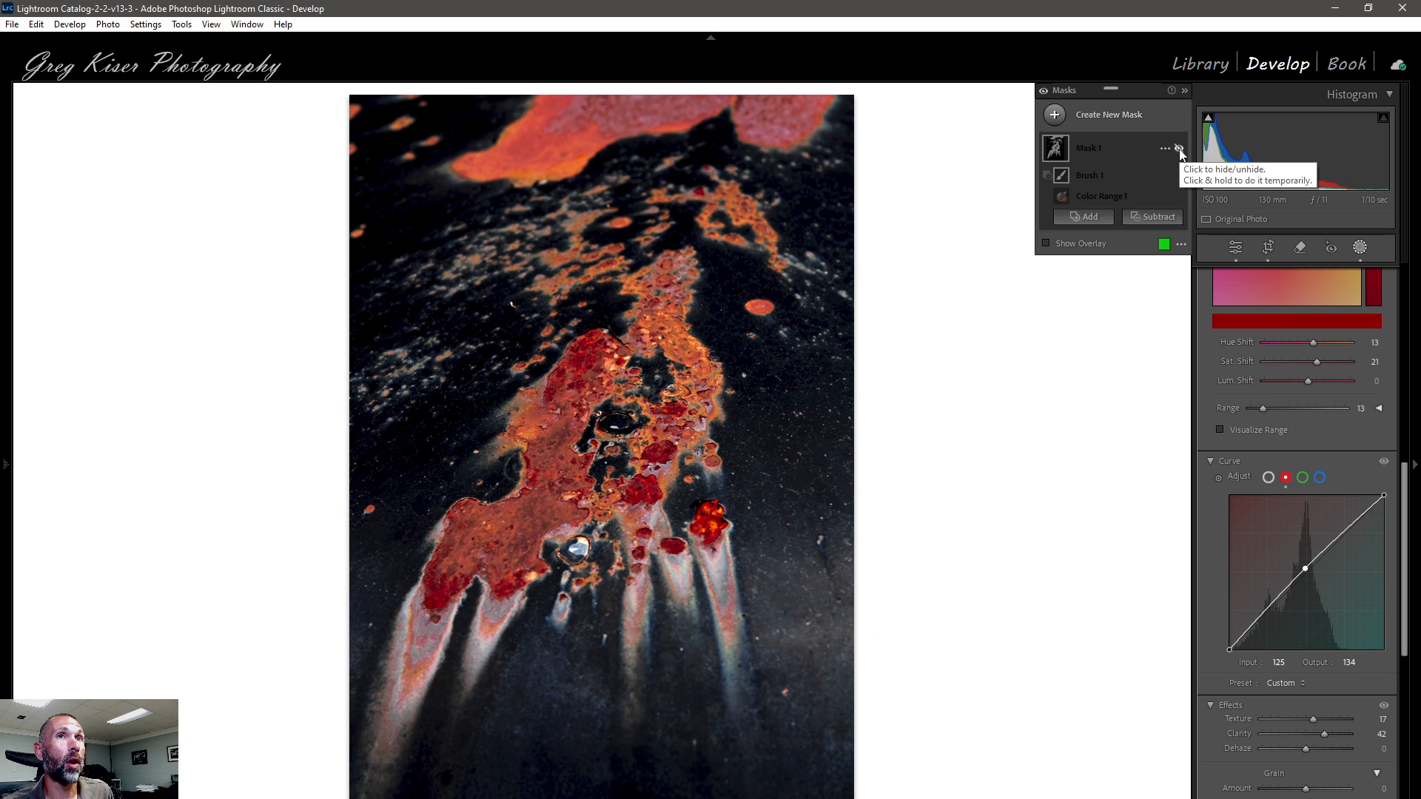
left_click(1178, 150)
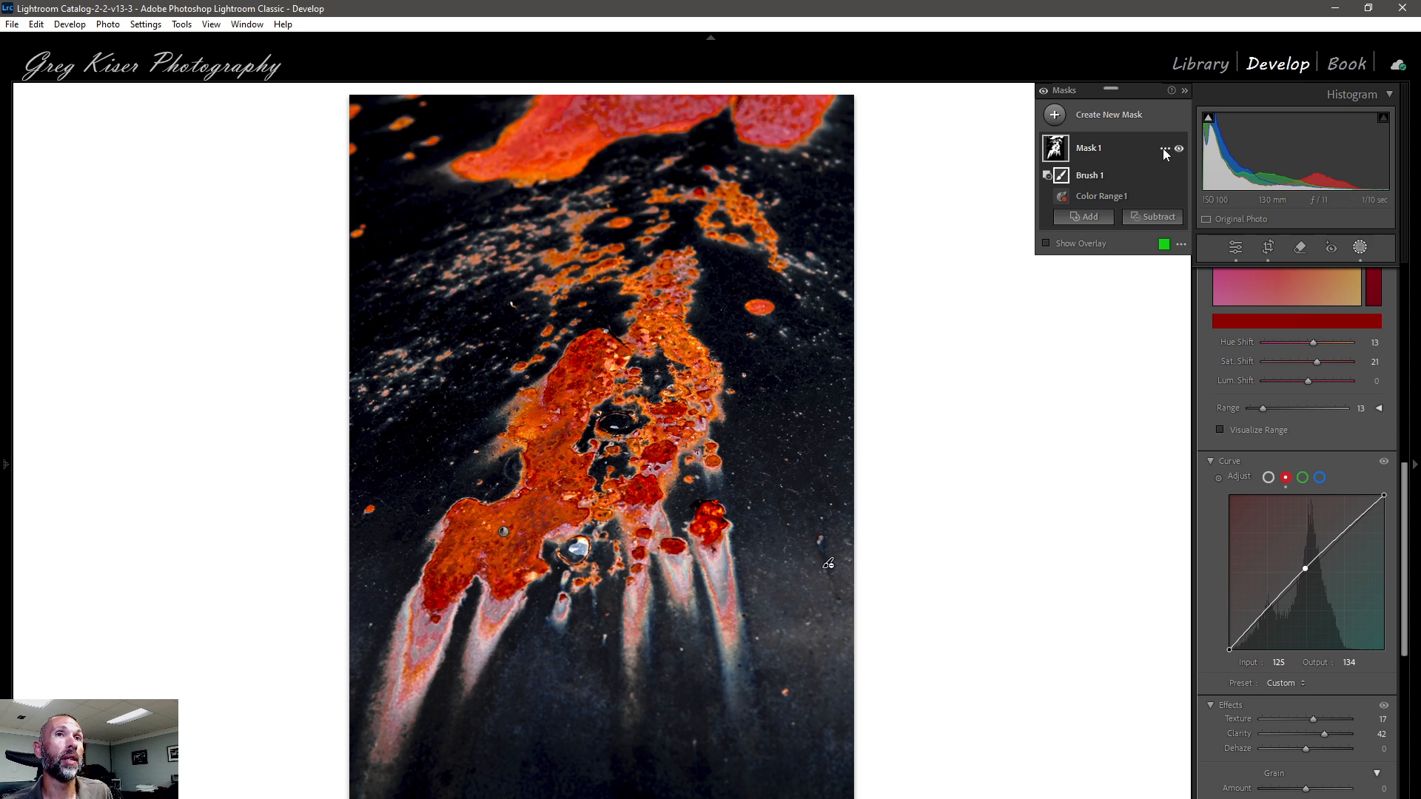
Create a duplicated and inverted copy of Mask 1 to target the dark background around the rust
left_click(1165, 150)
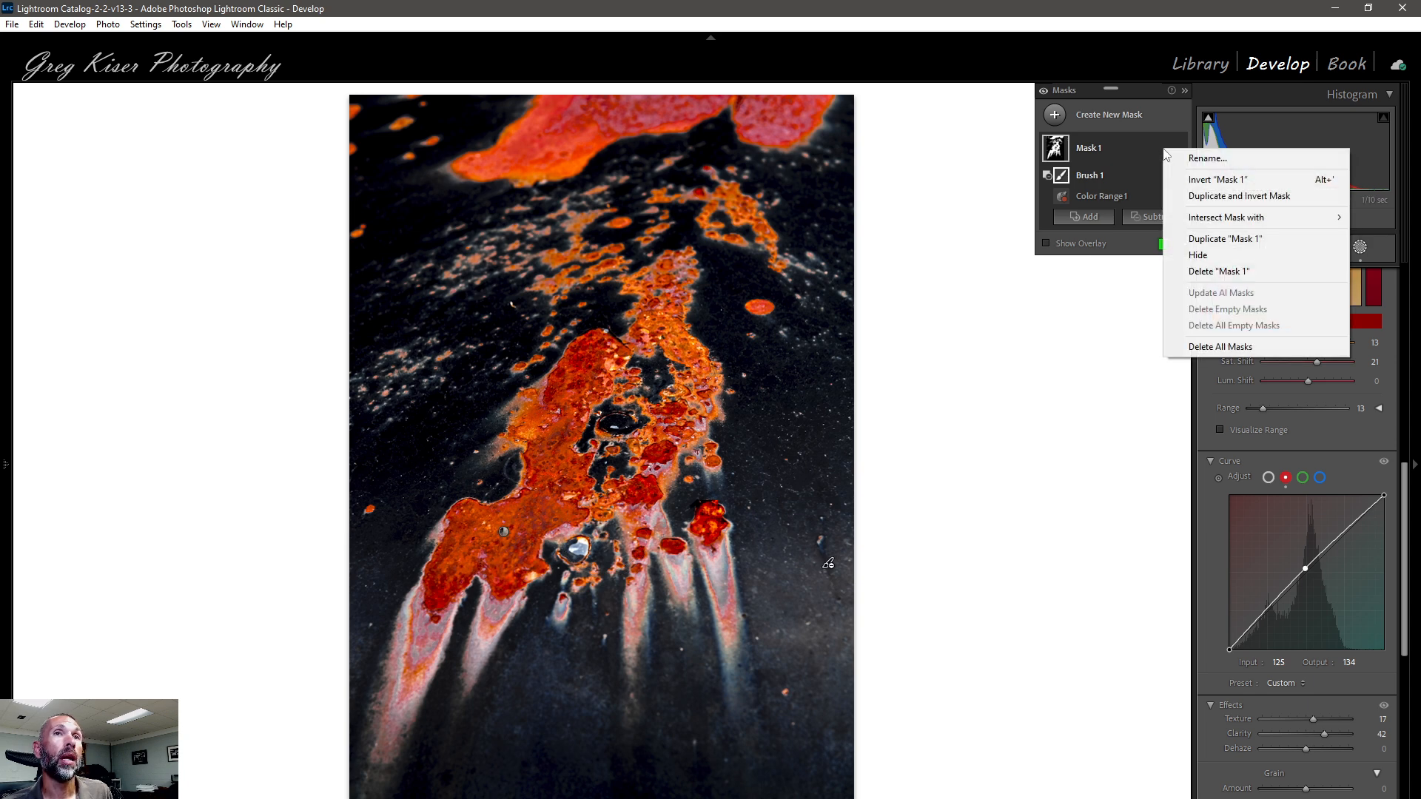
left_click(1216, 196)
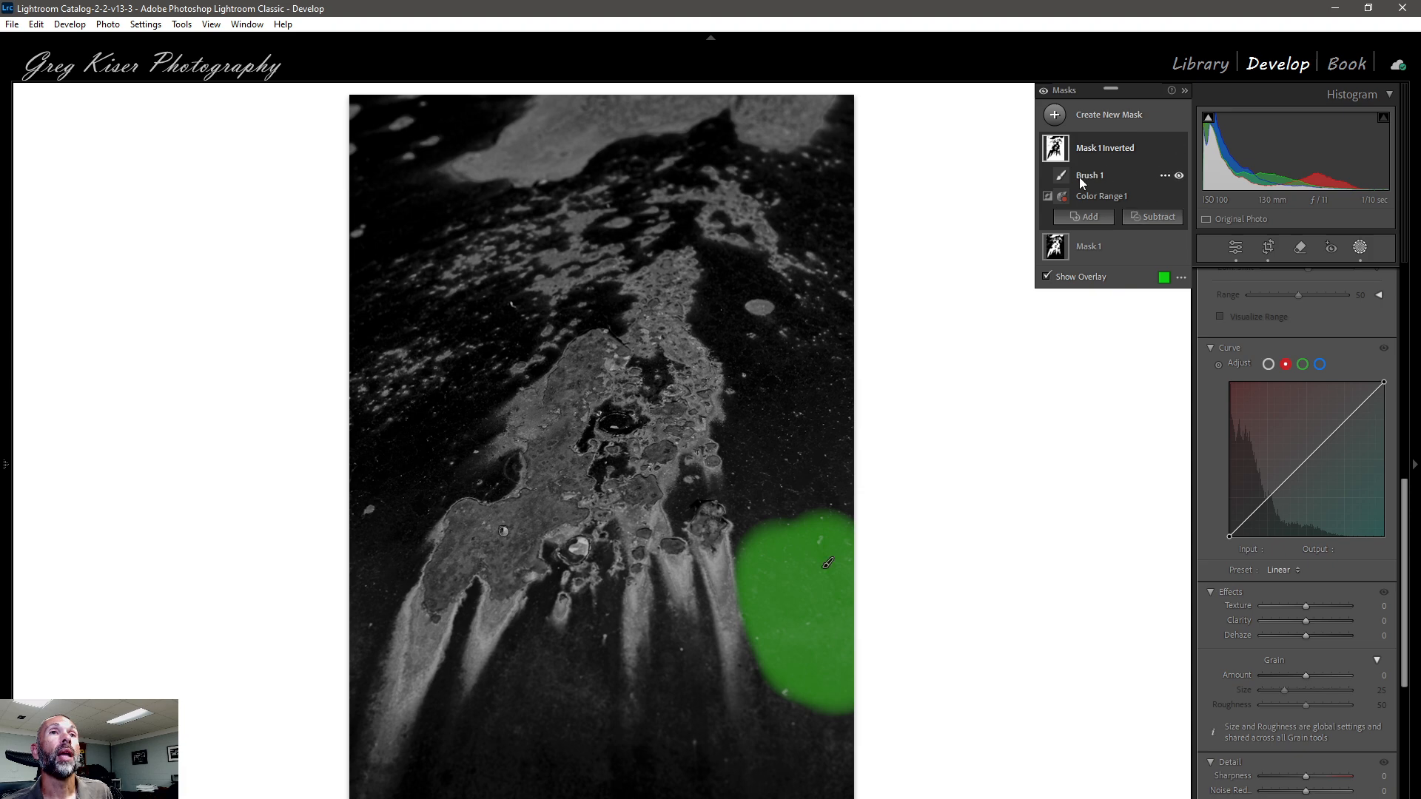
left_click(1165, 175)
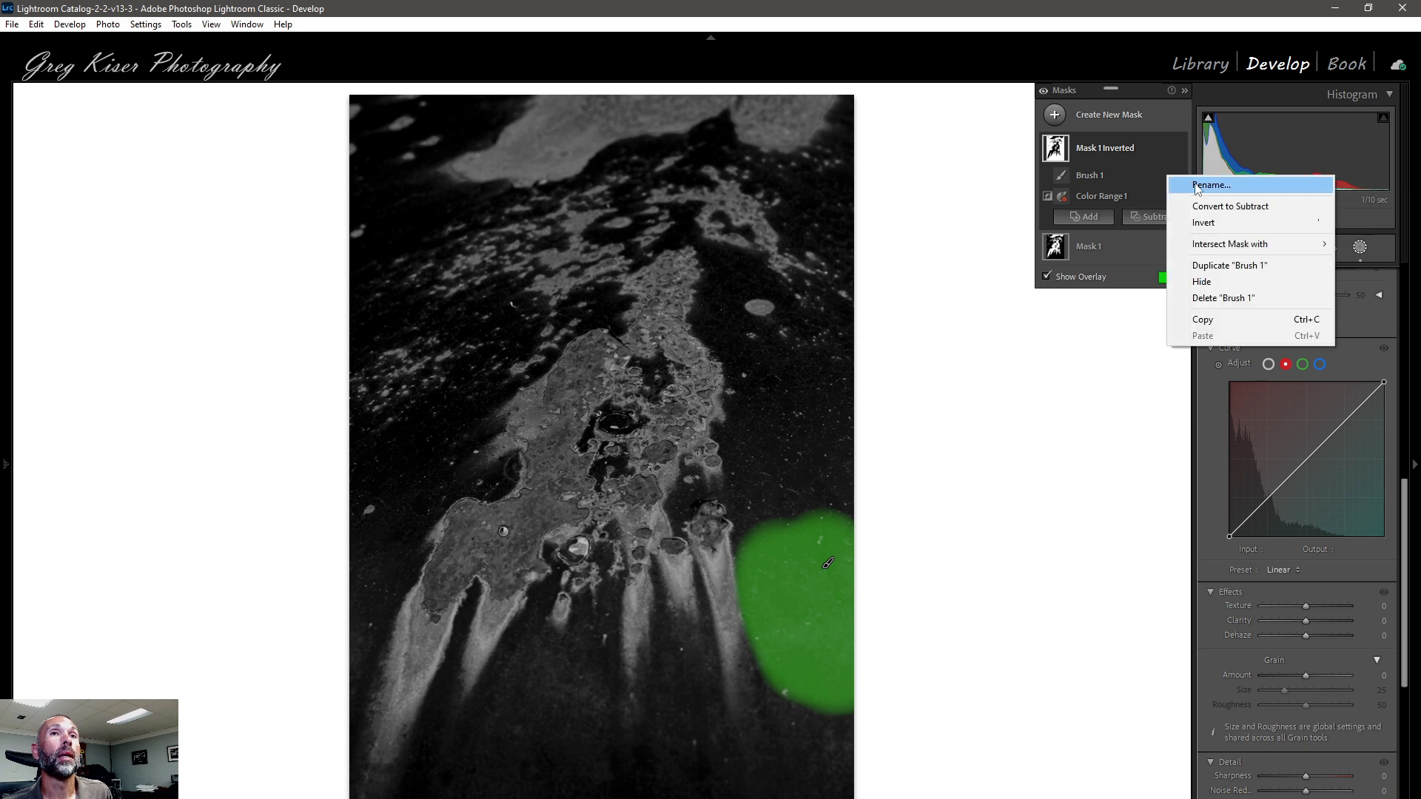
left_click(1224, 265)
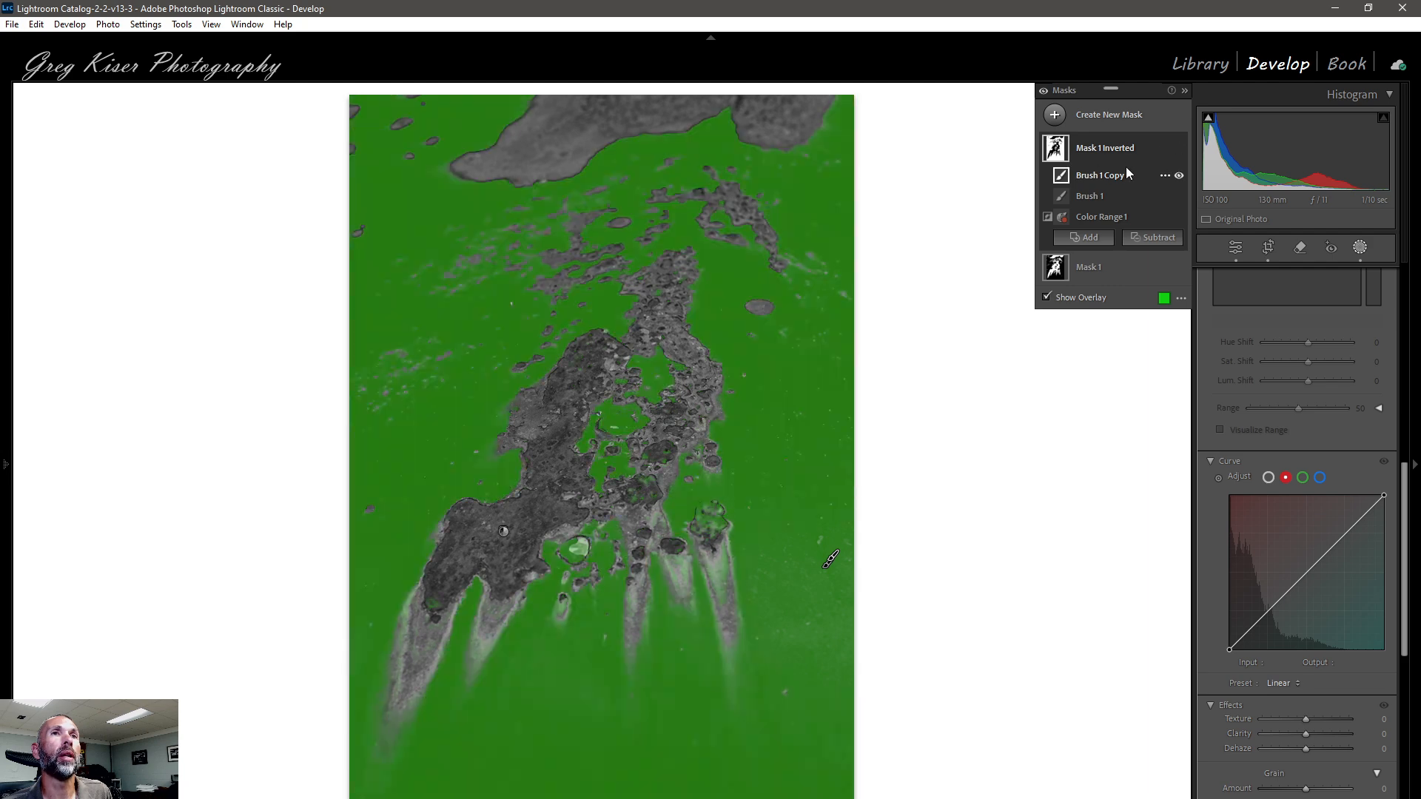
left_click(1164, 177)
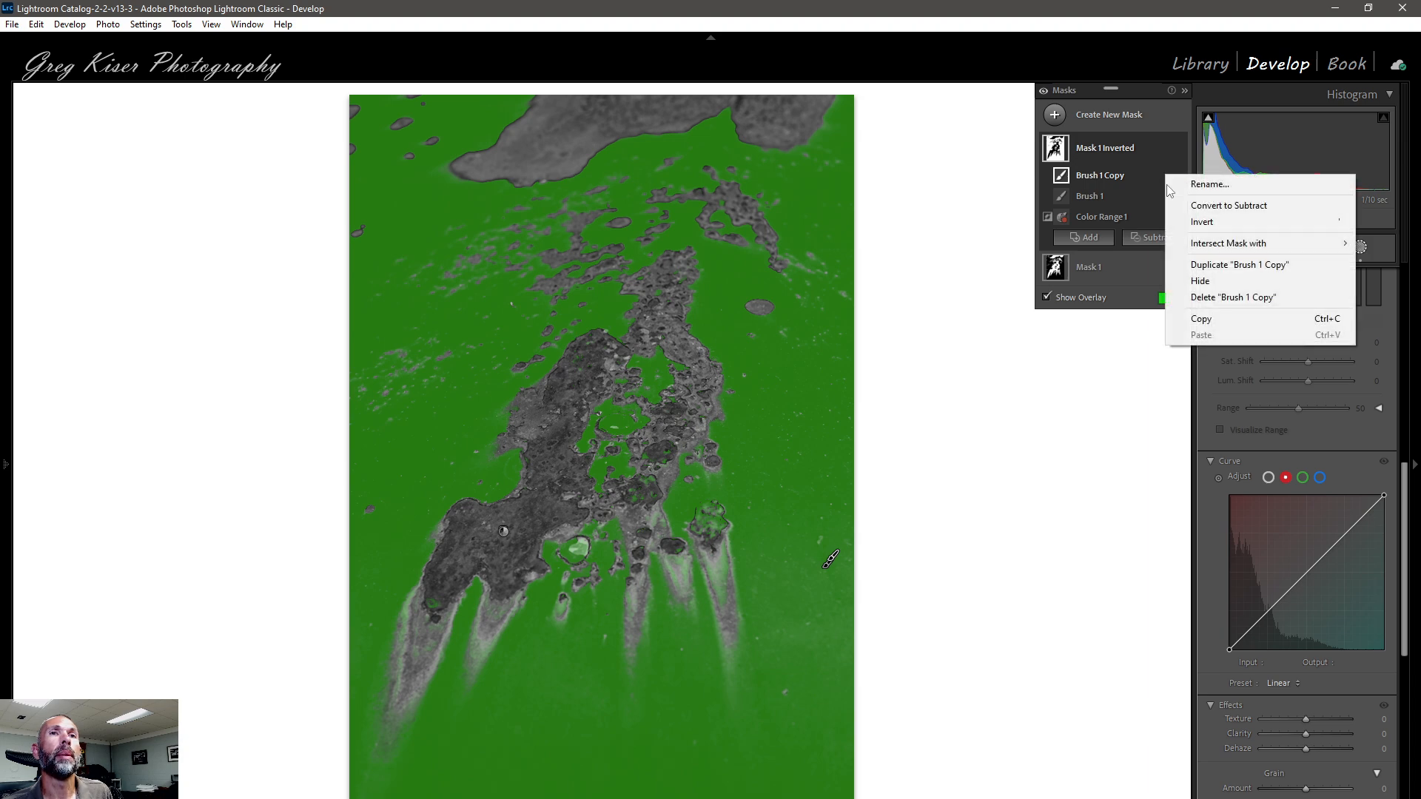
left_click(1211, 299)
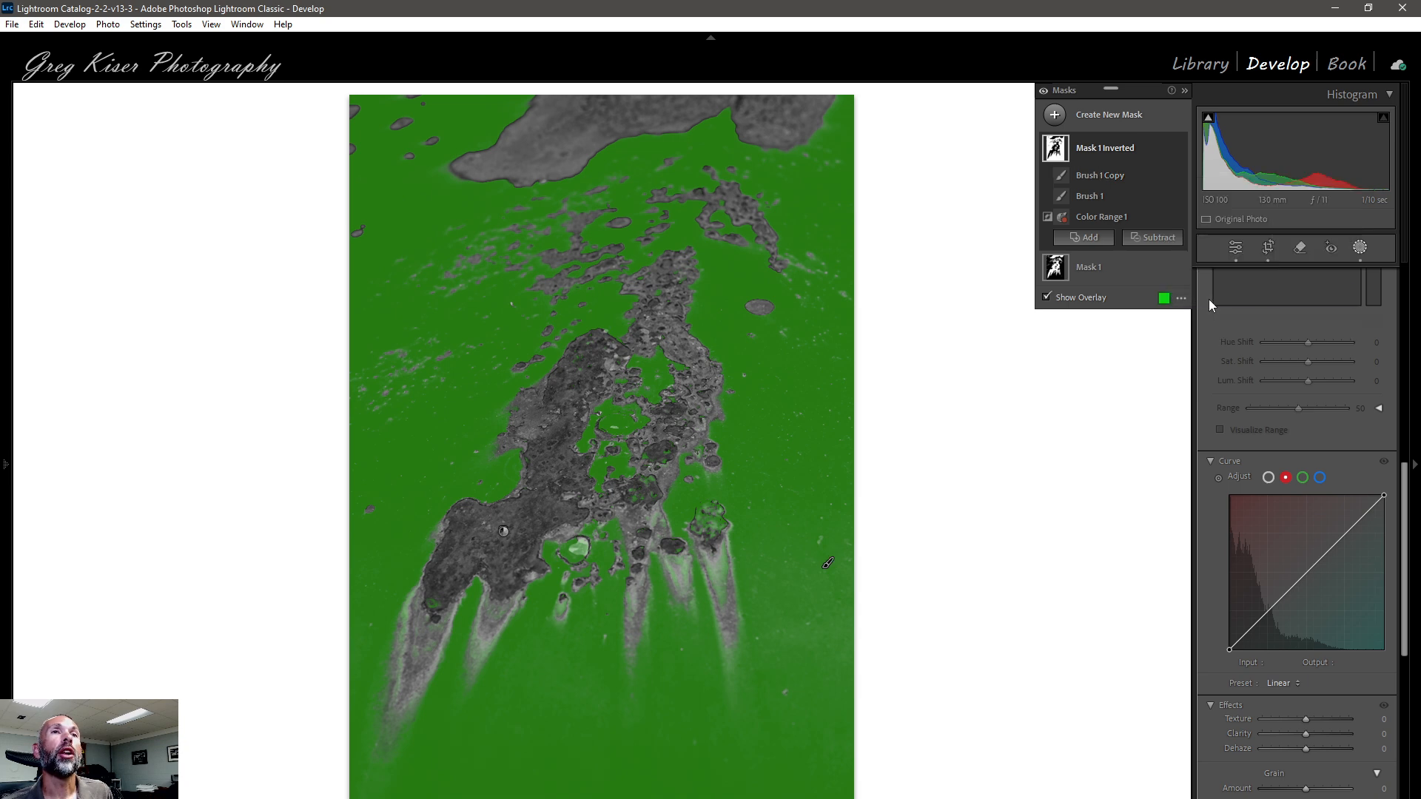
Delete the brush component from the inverted mask and set the mask's saturation to -15
left_click(1164, 177)
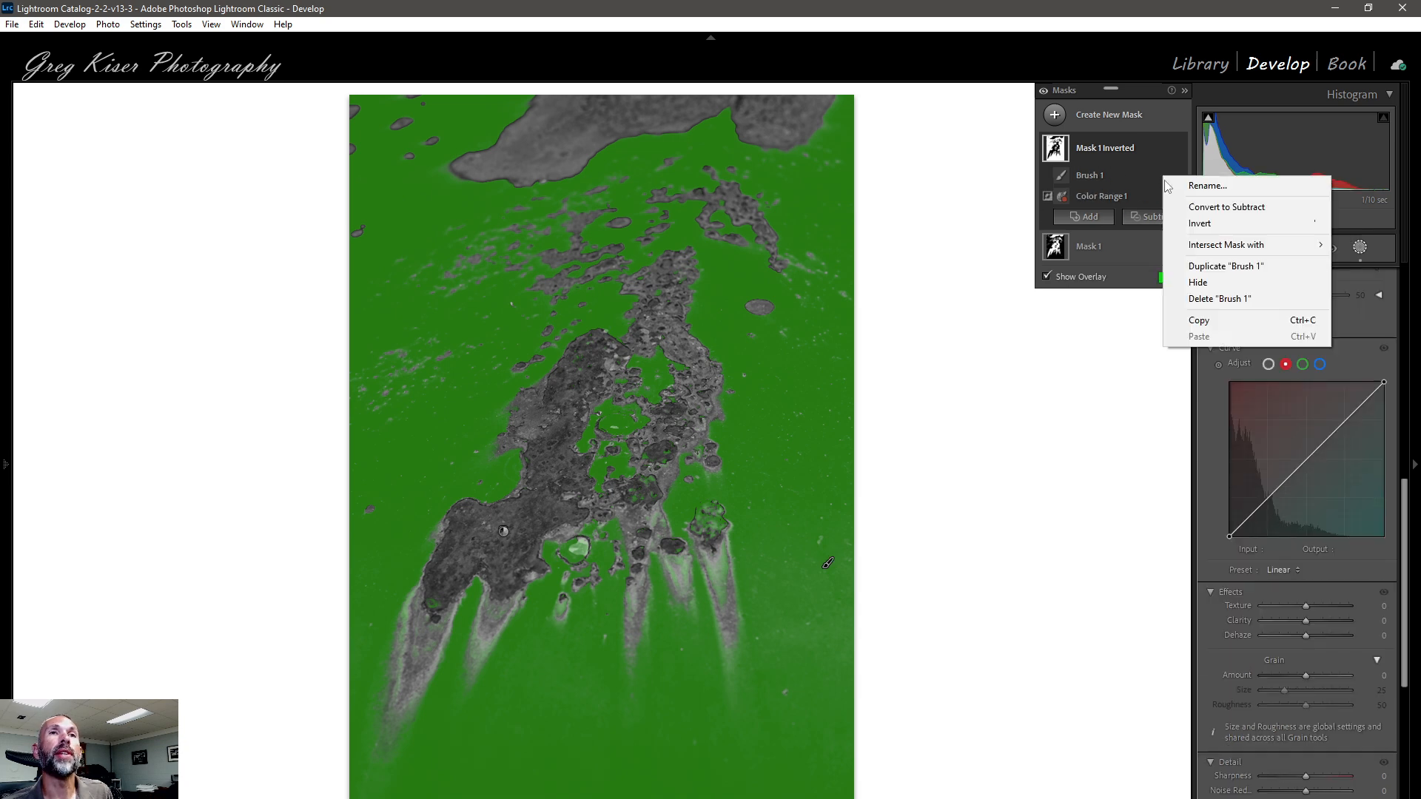
left_click(1213, 299)
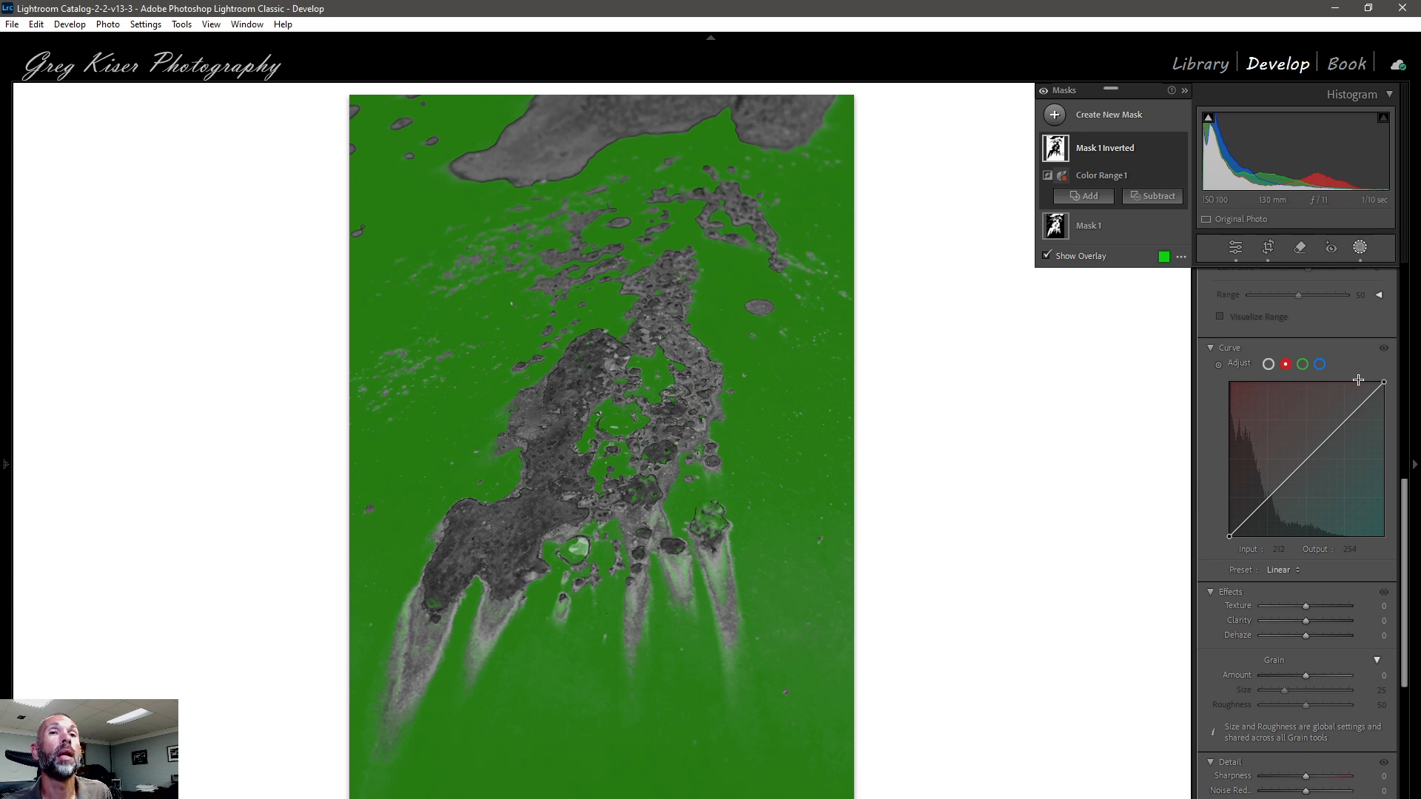
scroll(1361, 370, "up", 8)
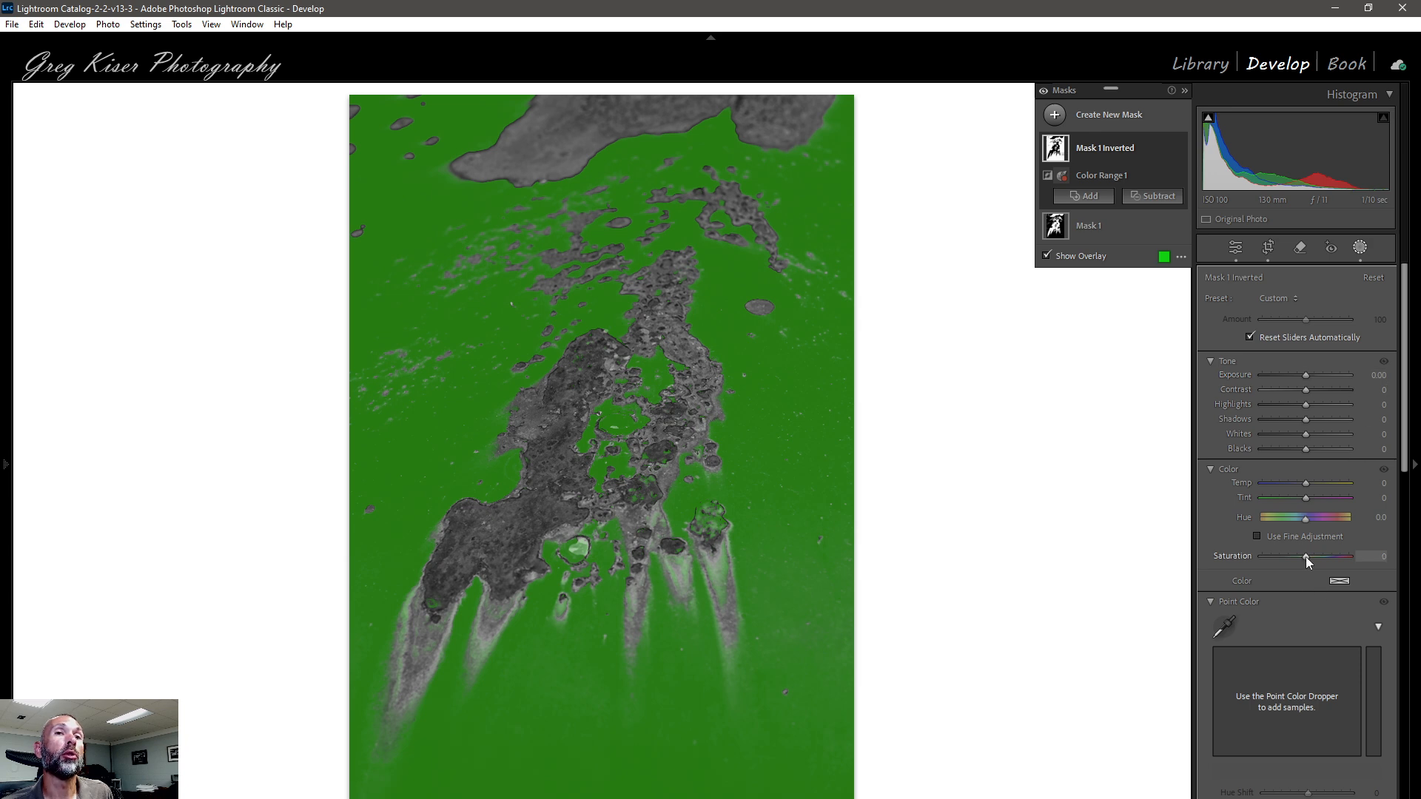
left_click_drag(1305, 556, 1304, 557)
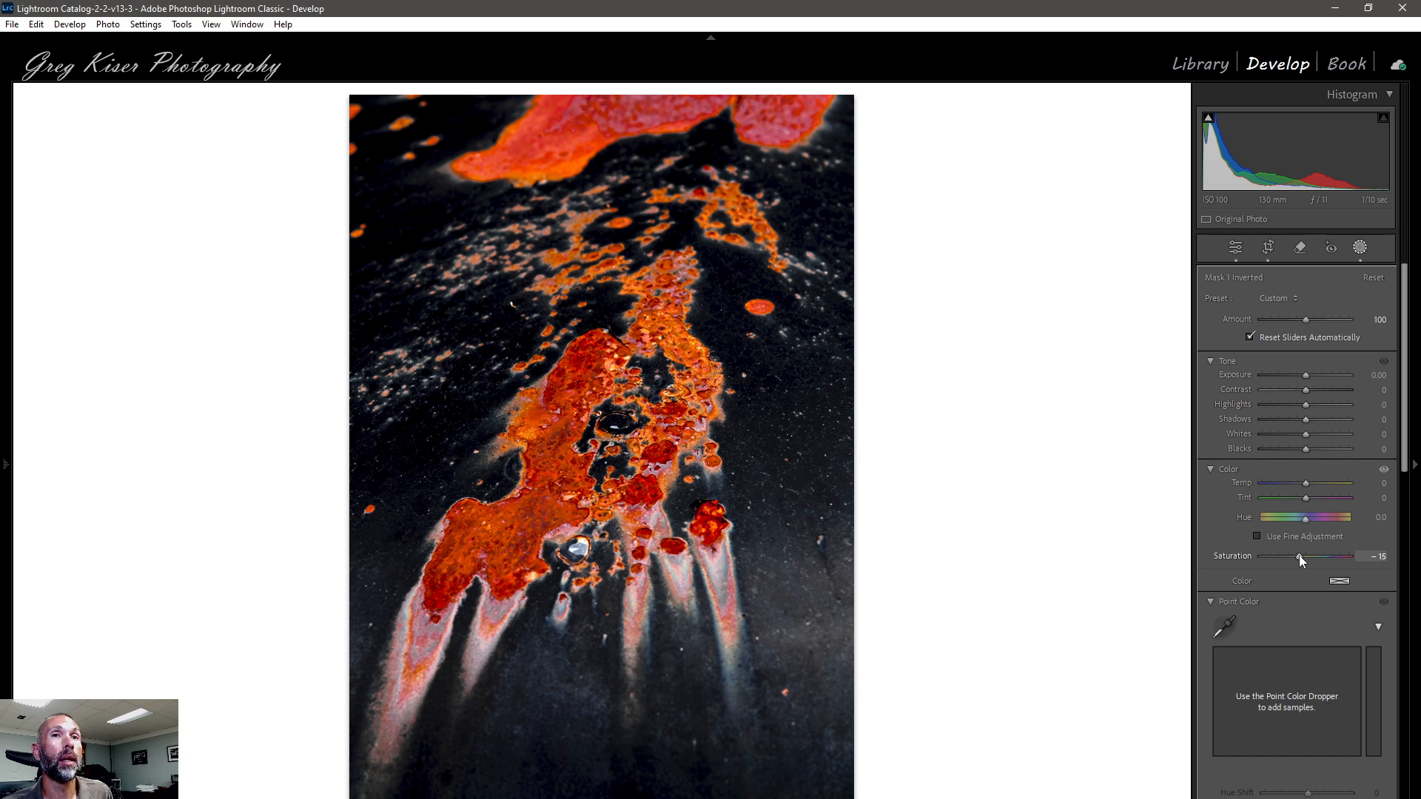
left_click_drag(1299, 555, 1298, 555)
Darken the inverted mask's exposure to -0.34 while checking shadow clipping, and turn the clipping display off
mouse_move(1208, 120)
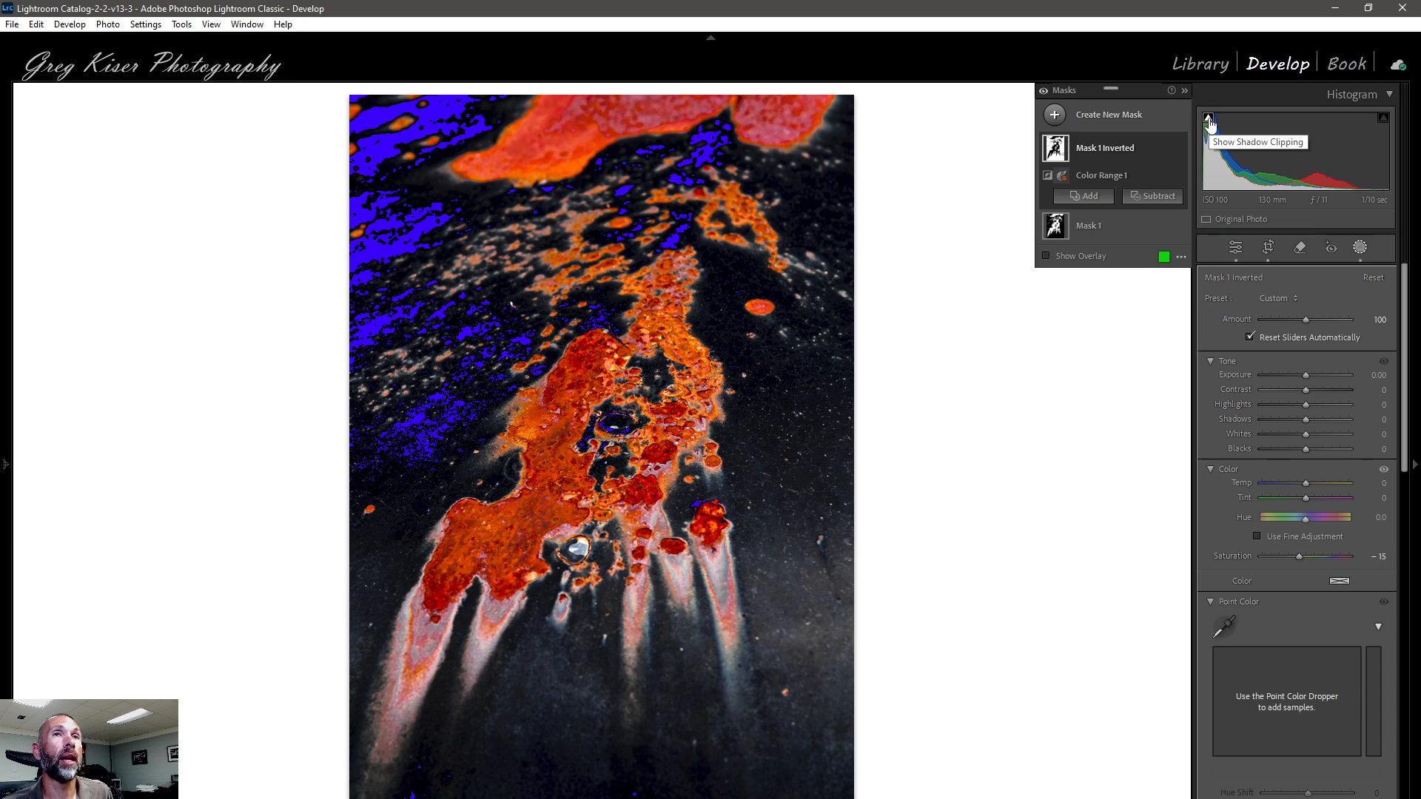
left_click(1209, 120)
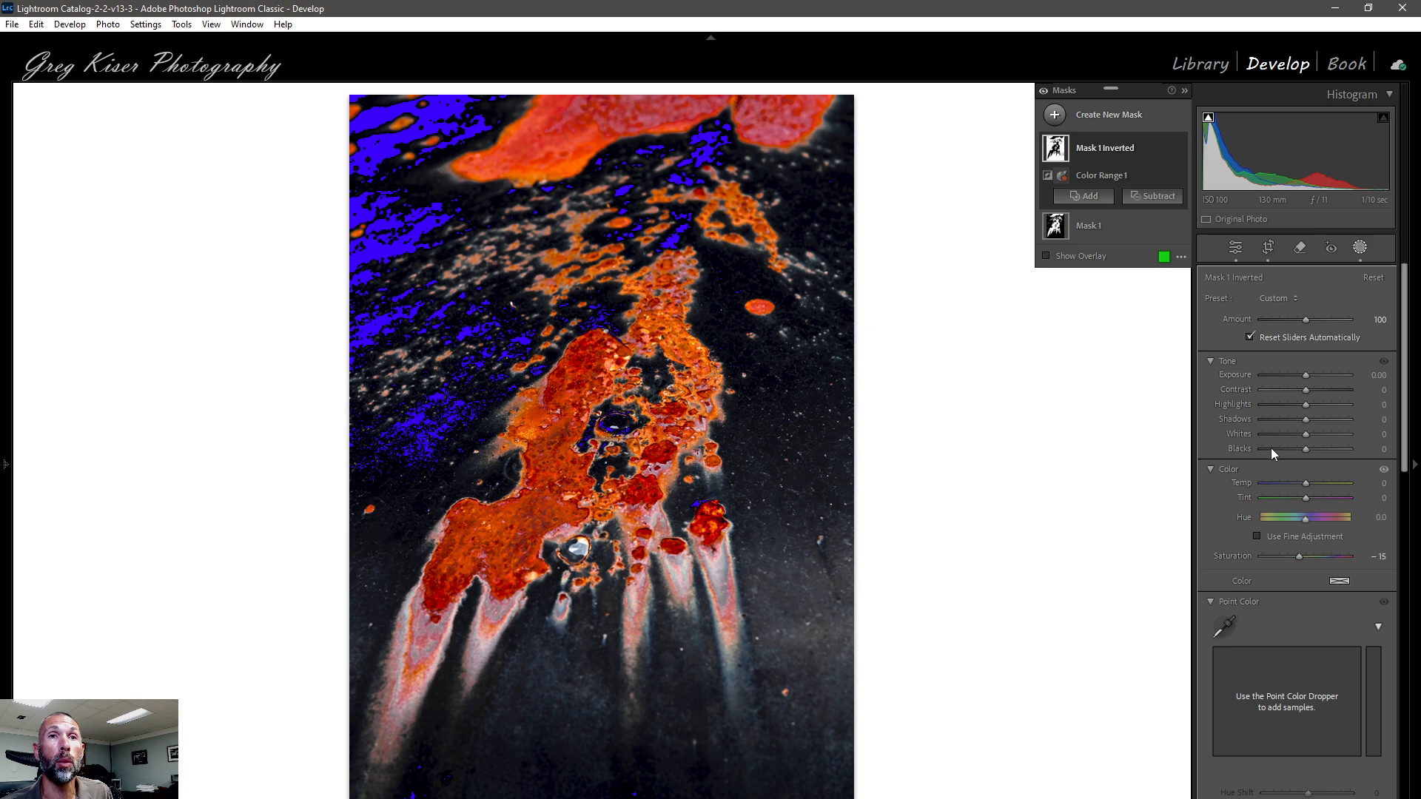
left_click_drag(1305, 375, 1301, 375)
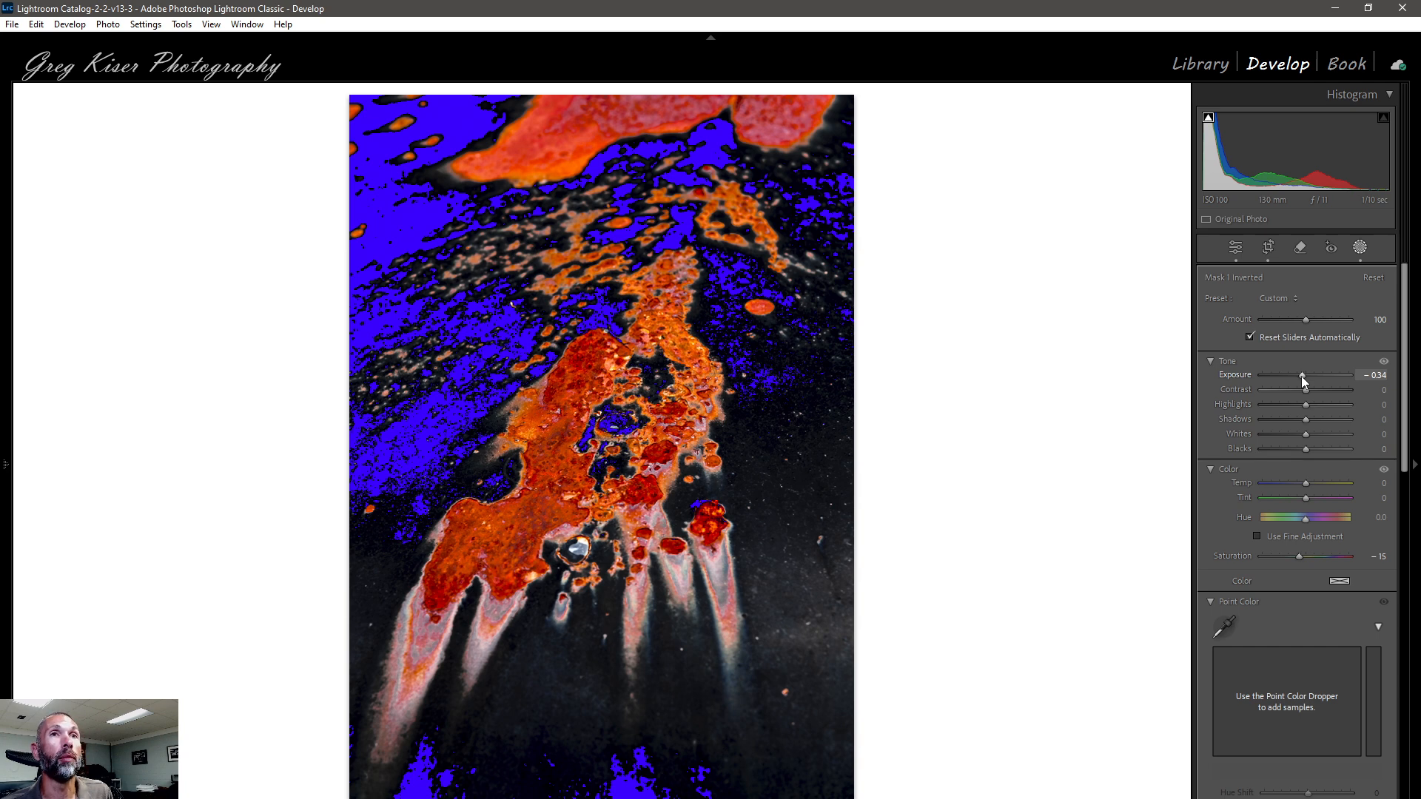
left_click_drag(1301, 376, 1301, 376)
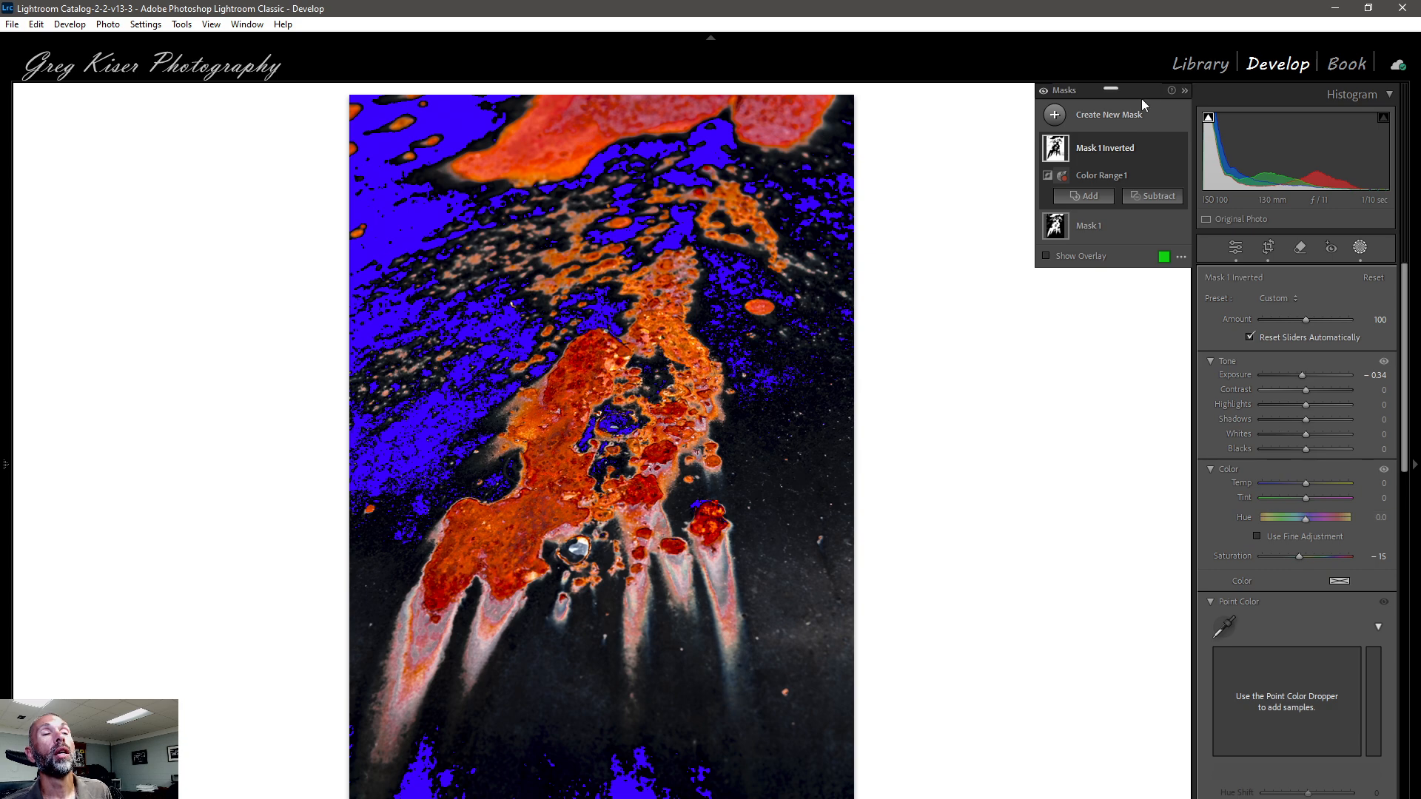
left_click(1207, 117)
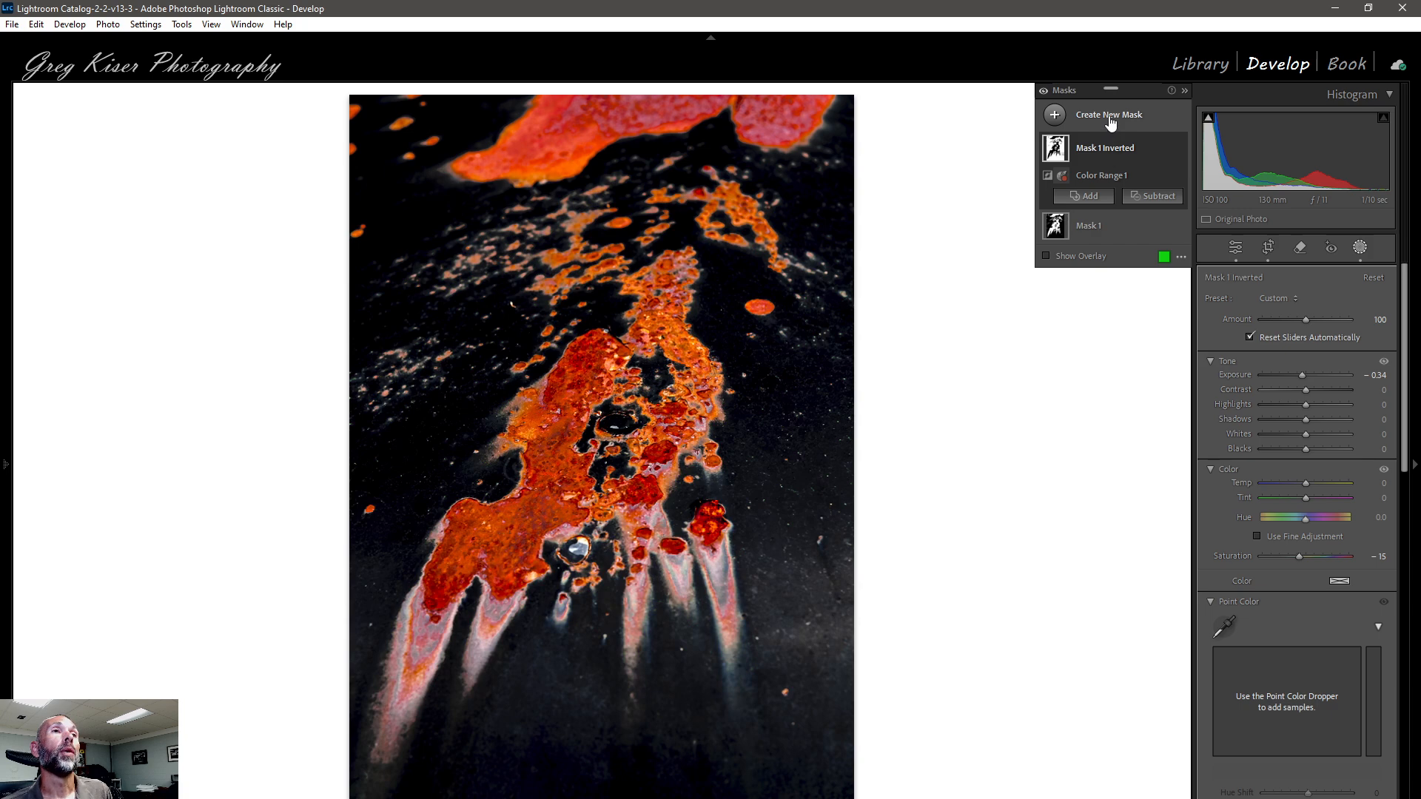
Create a luminance range mask sampled from the pale streak below the rust and set its saturation to 32
left_click(1110, 118)
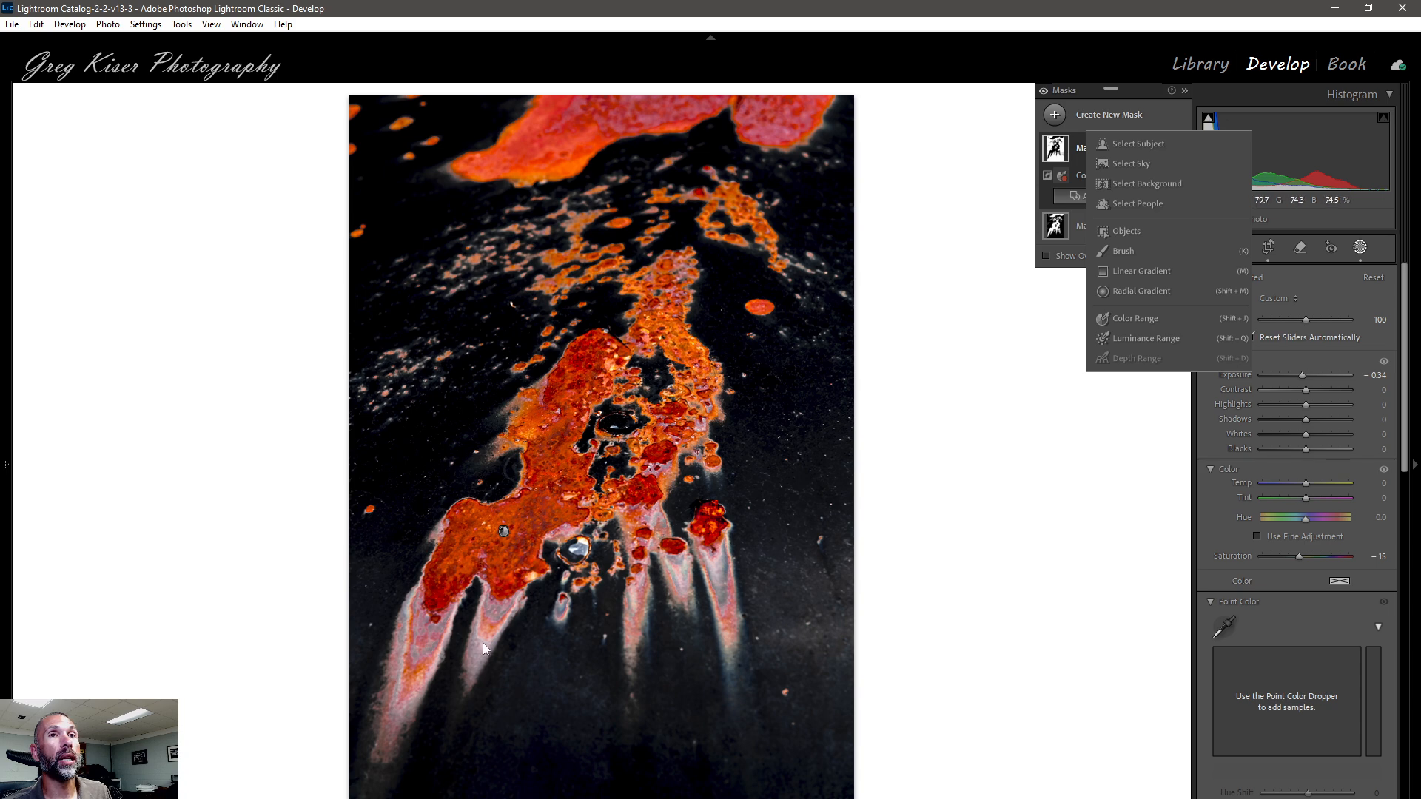
left_click(1154, 339)
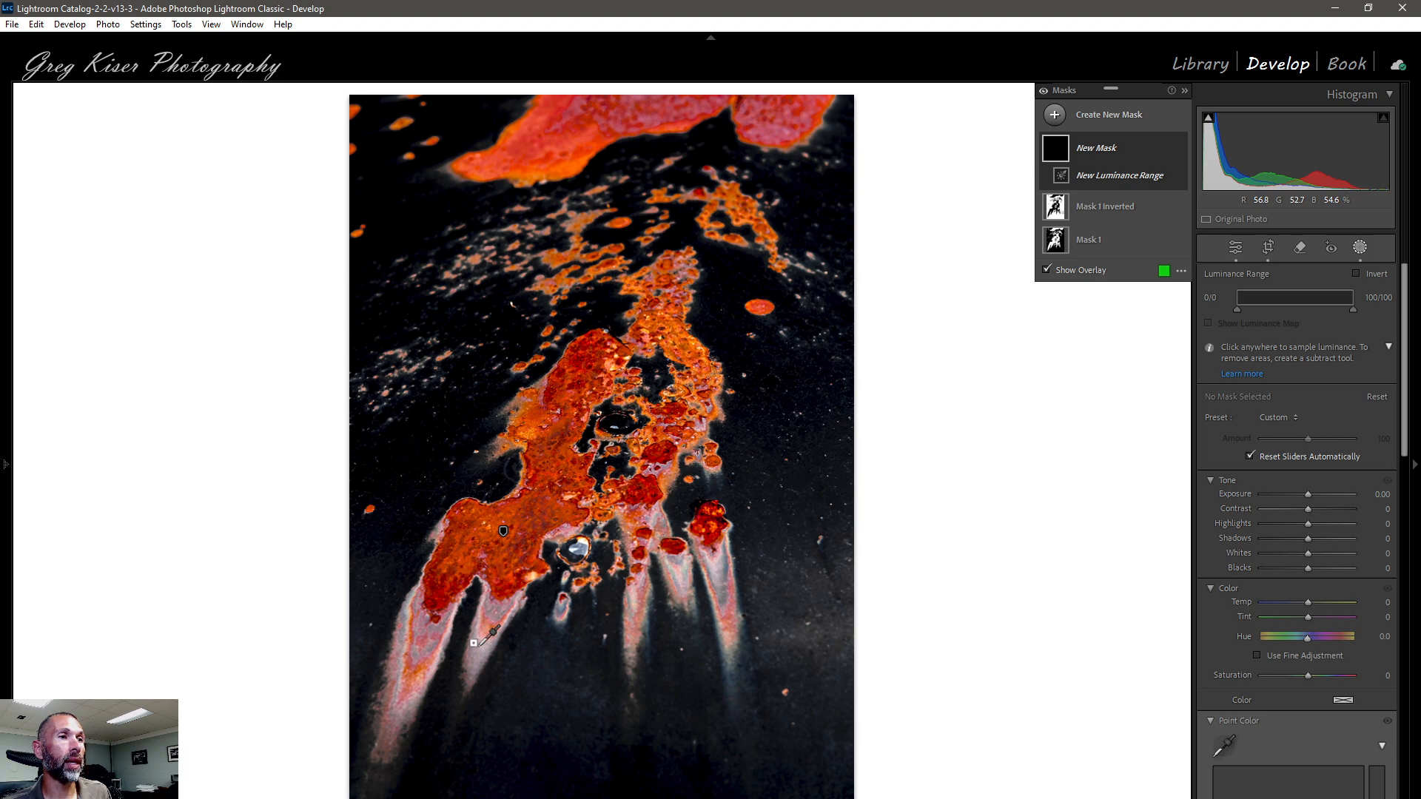
left_click_drag(471, 641, 493, 651)
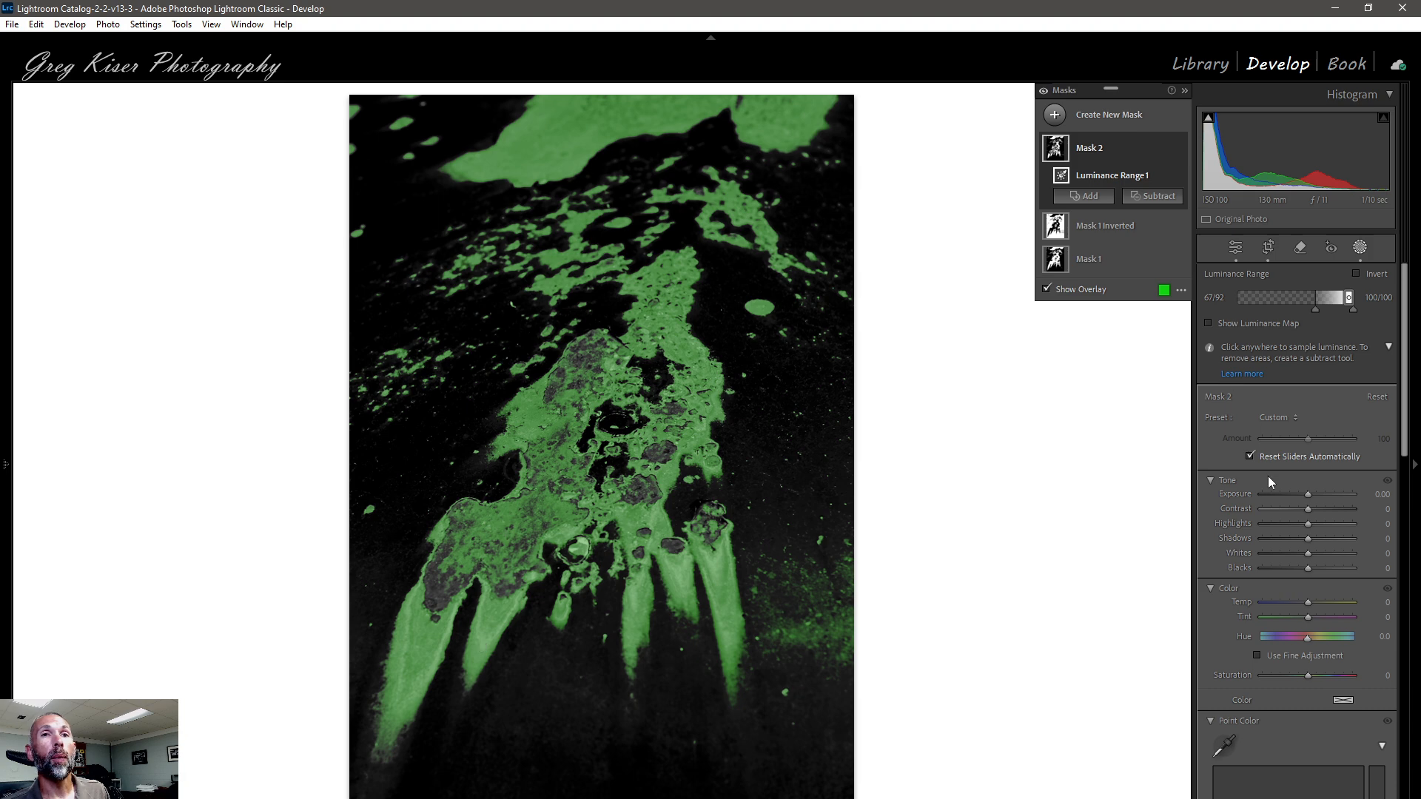
left_click(1308, 675)
left_click_drag(1308, 675, 1310, 675)
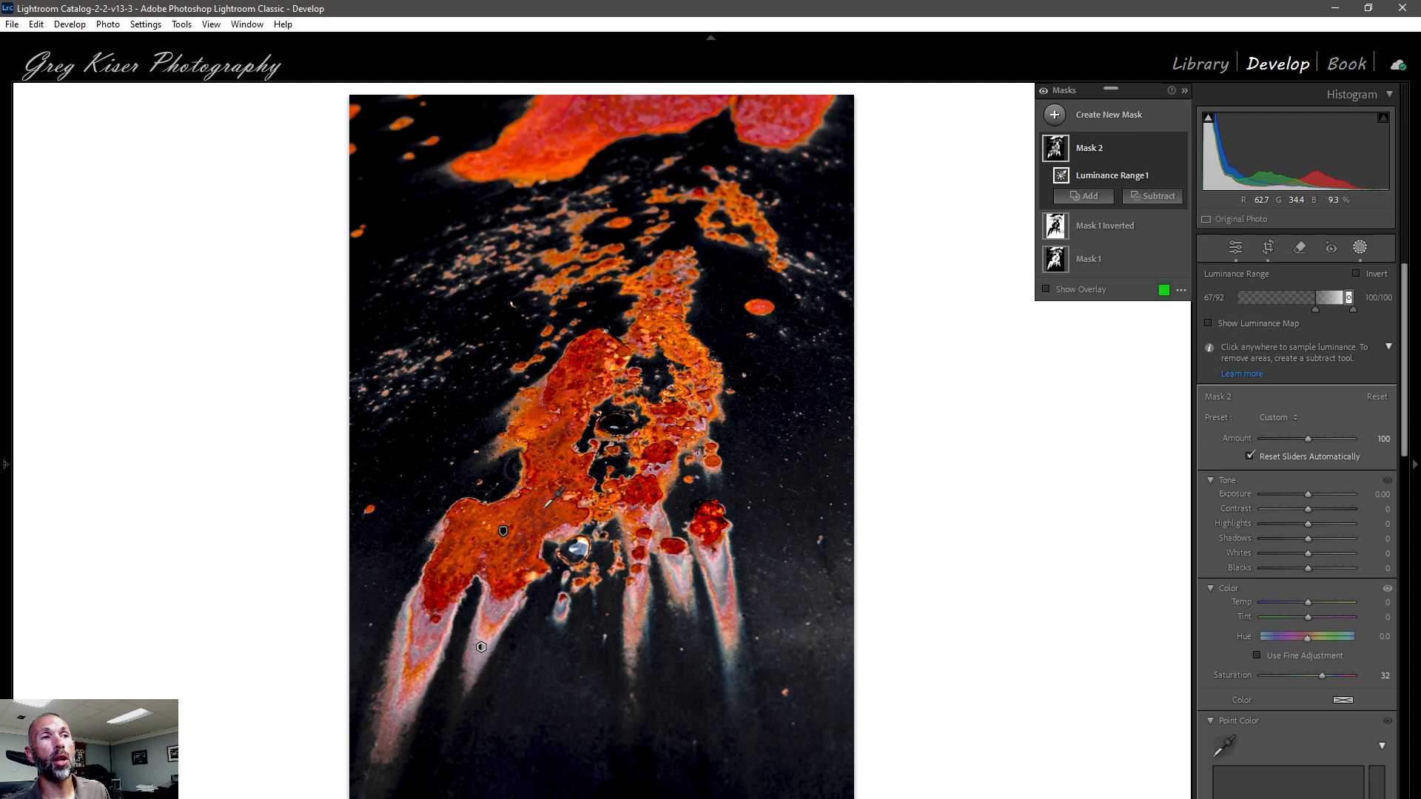
Subtract a color range sampled from the orange rust from the new luminance mask
left_click(1151, 195)
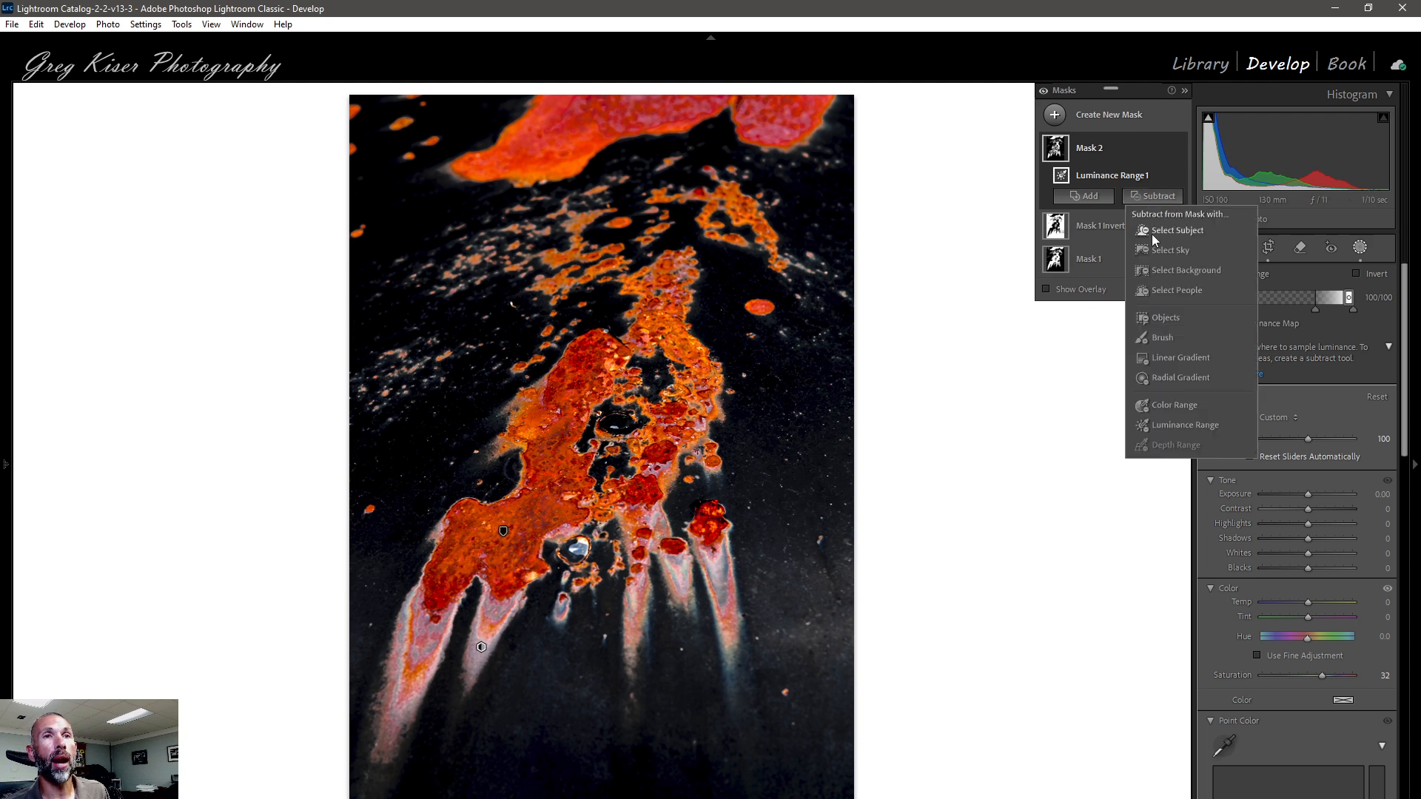
left_click(1173, 405)
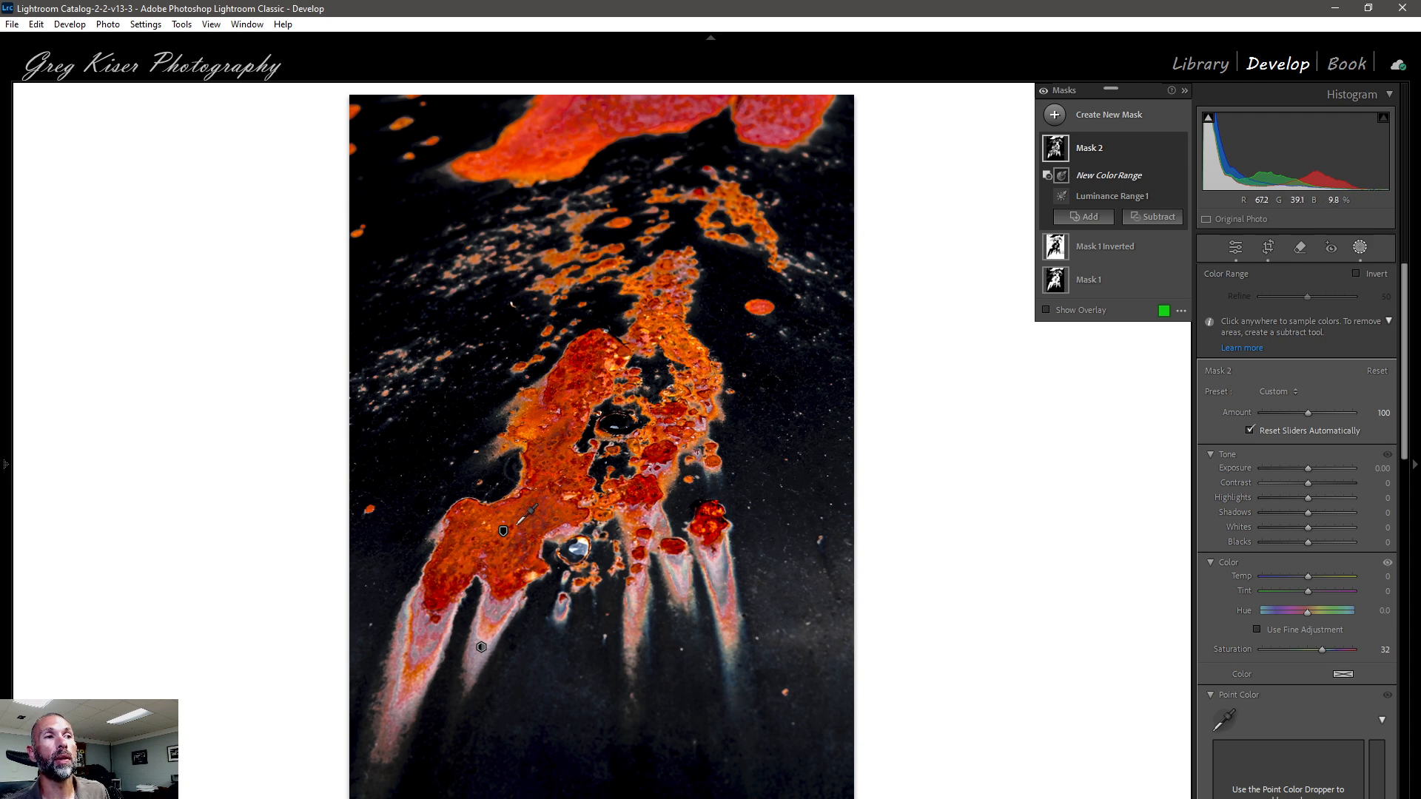
left_click(516, 524)
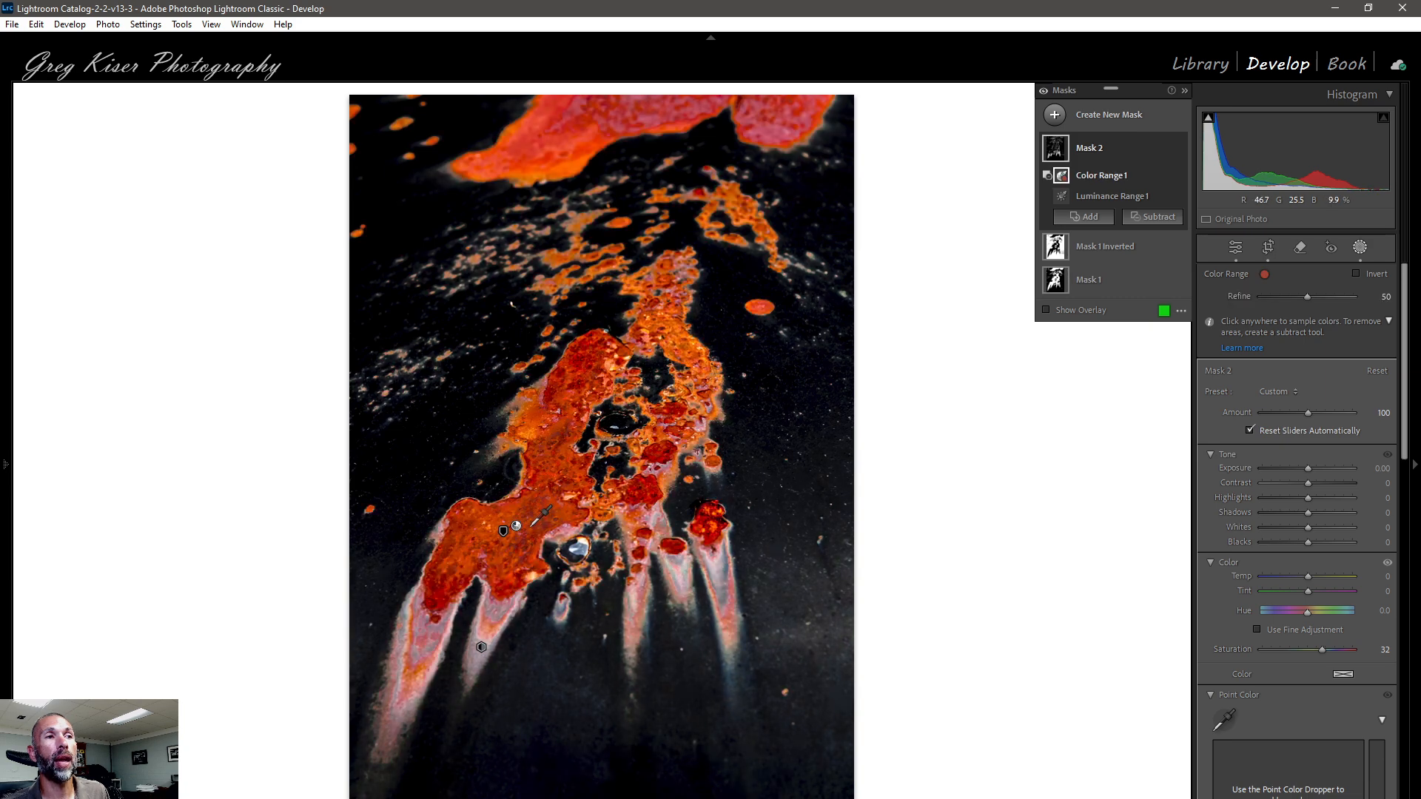
mouse_move(1061, 152)
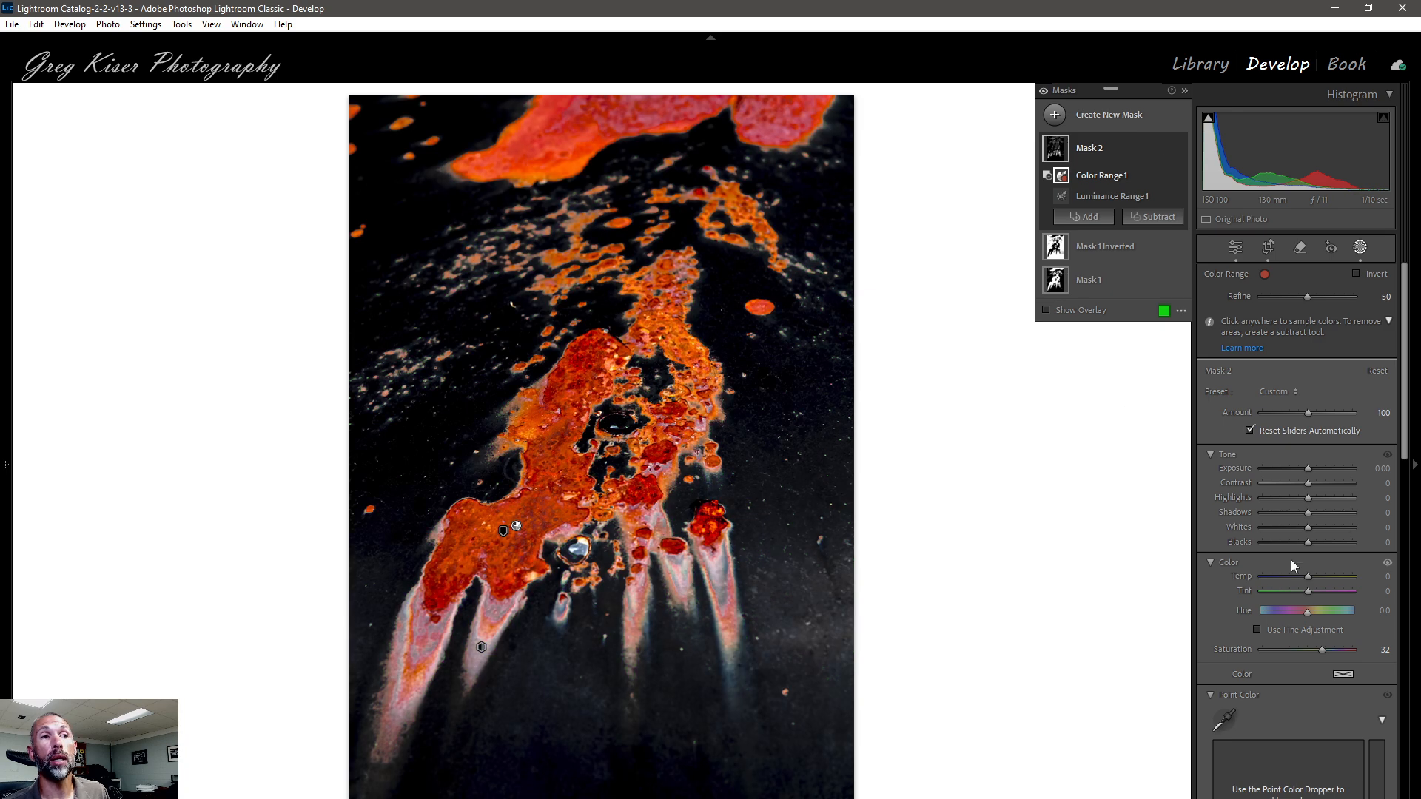
Warm the pale streaks in Mask 2 with temp 11 and a reddish-orange color tint of hue 14 and saturation 28%
left_click_drag(1307, 576, 1312, 576)
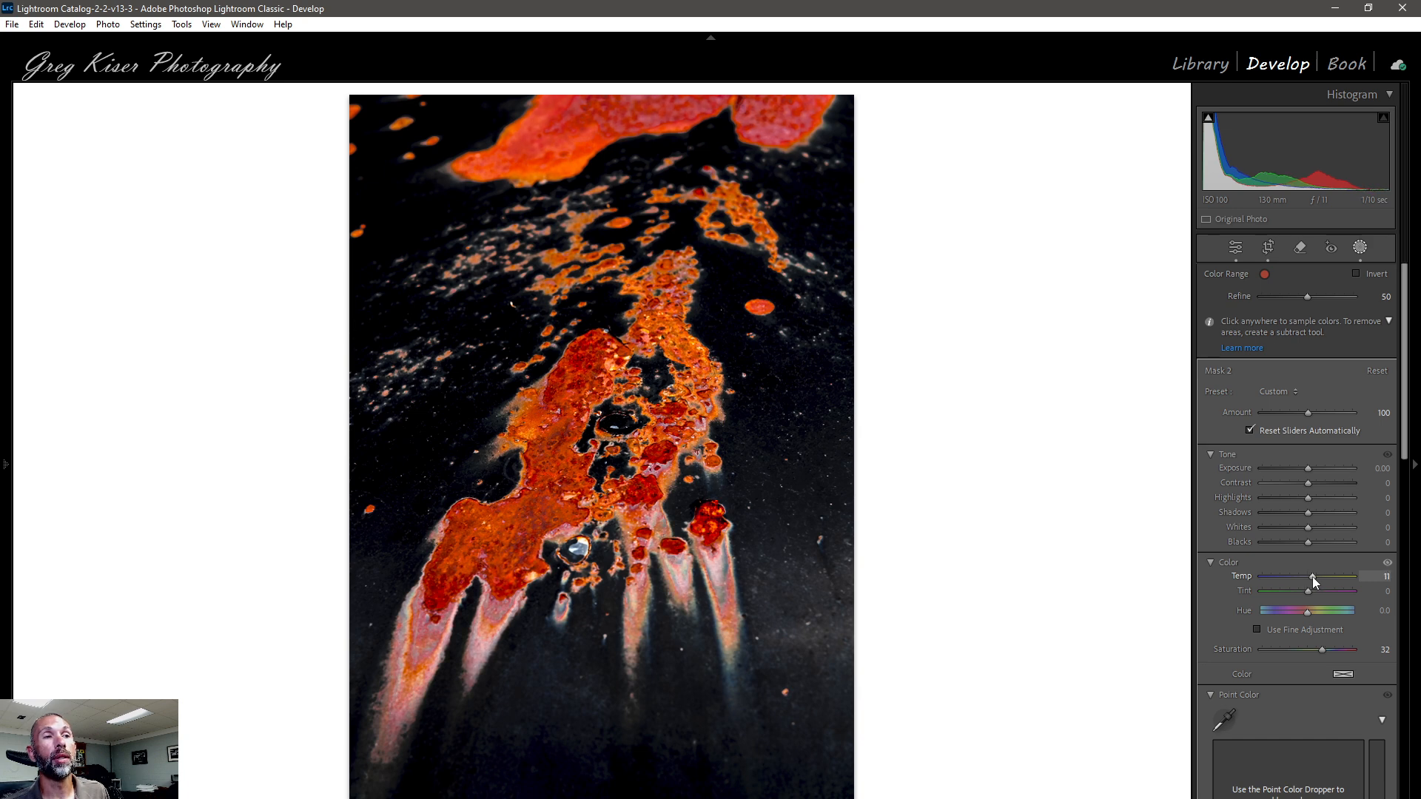
left_click_drag(1312, 576, 1312, 576)
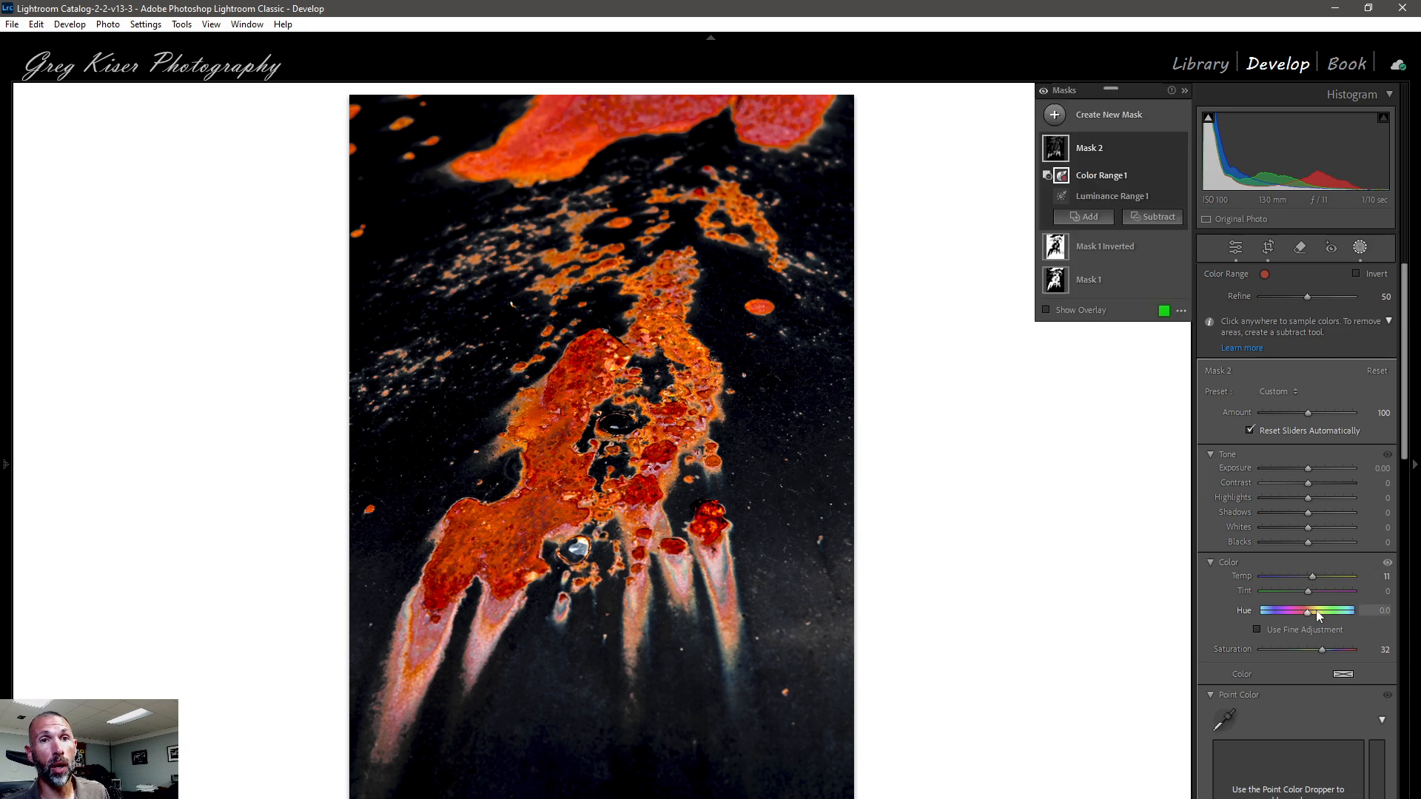
left_click(1343, 674)
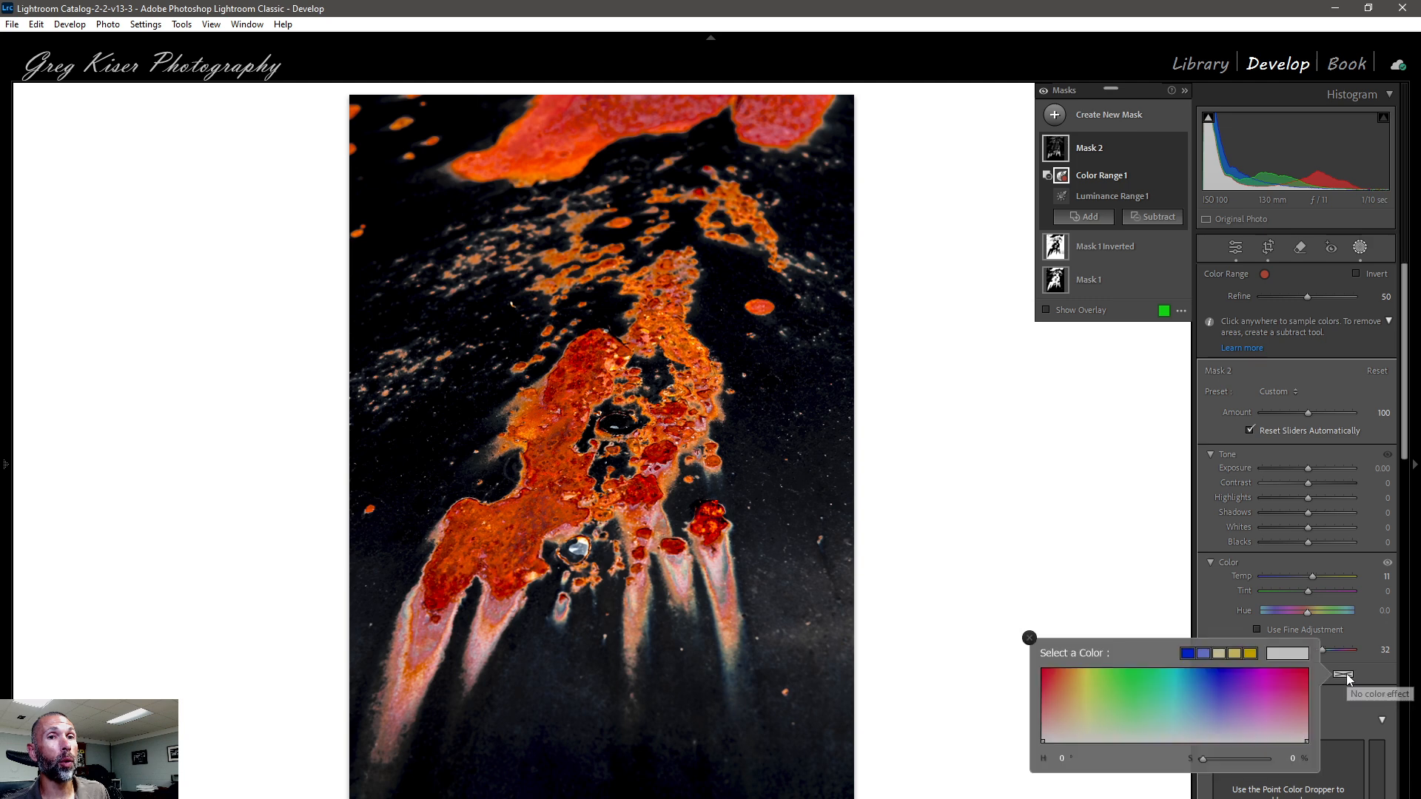
left_click(1048, 699)
left_click_drag(1048, 698, 1052, 722)
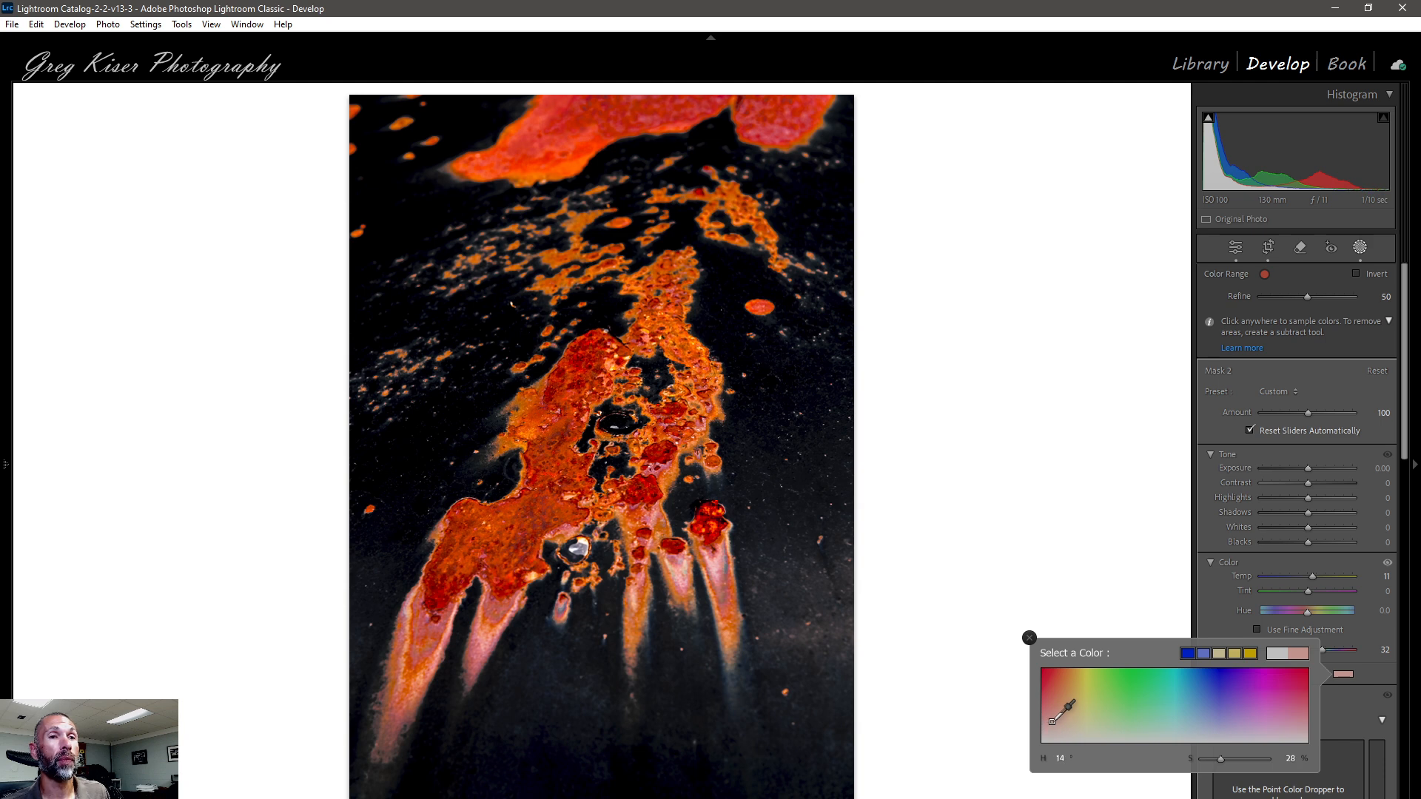
Change Mask 2's color tint to a muted yellow of hue 57 and saturation 35%, and compare the photo with the mask hidden and shown
left_click_drag(1051, 722, 1084, 716)
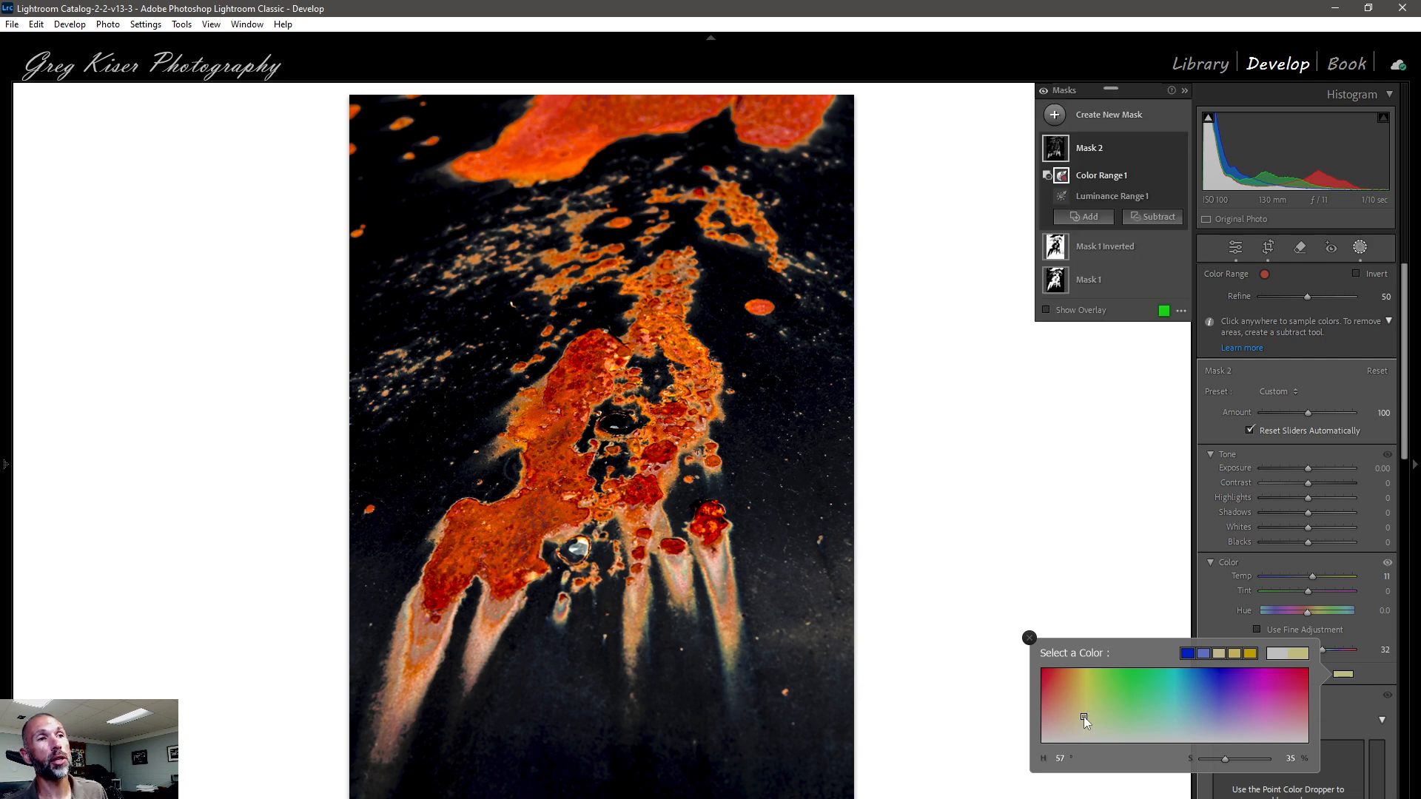
left_click(1029, 636)
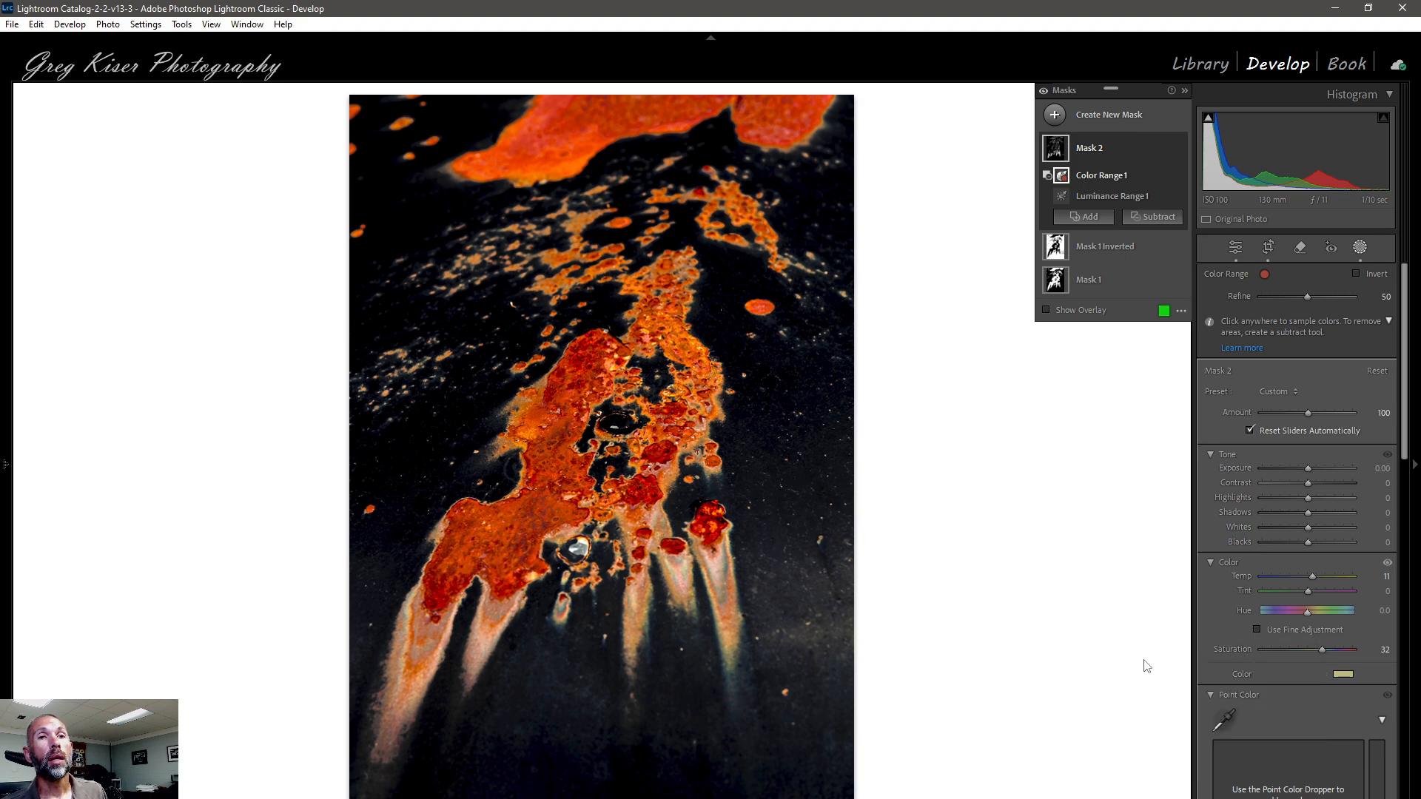
left_click(1180, 149)
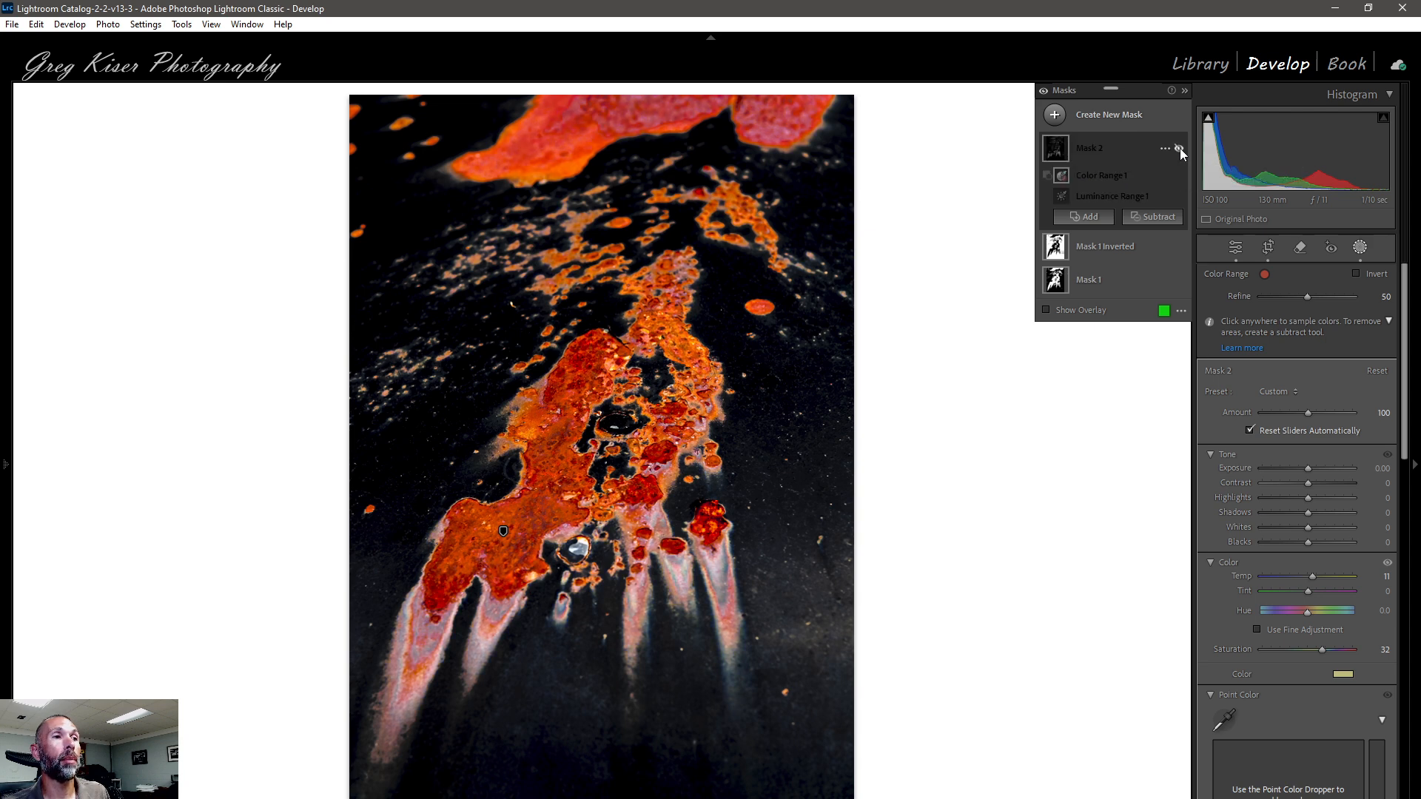
left_click(1179, 148)
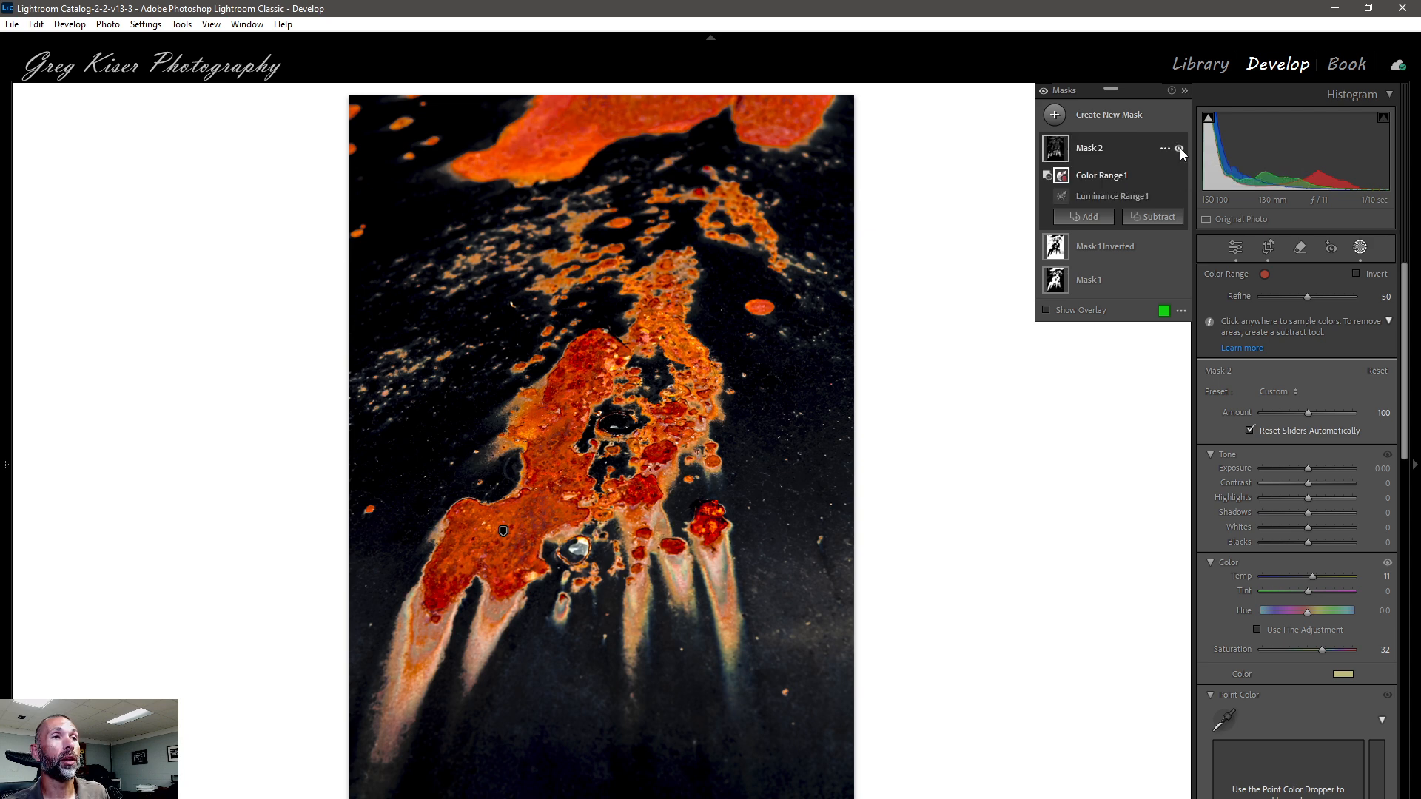
left_click(1180, 148)
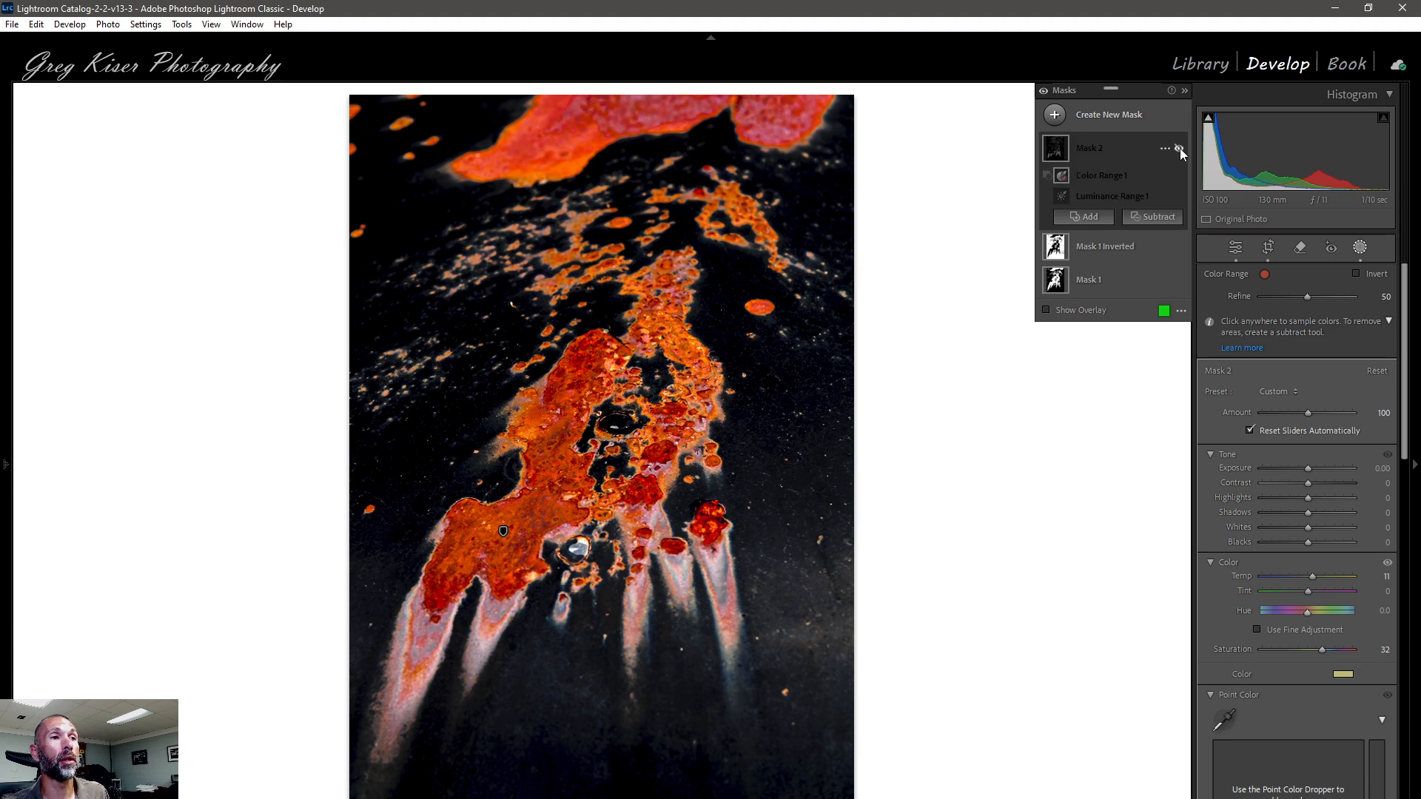
left_click(1179, 148)
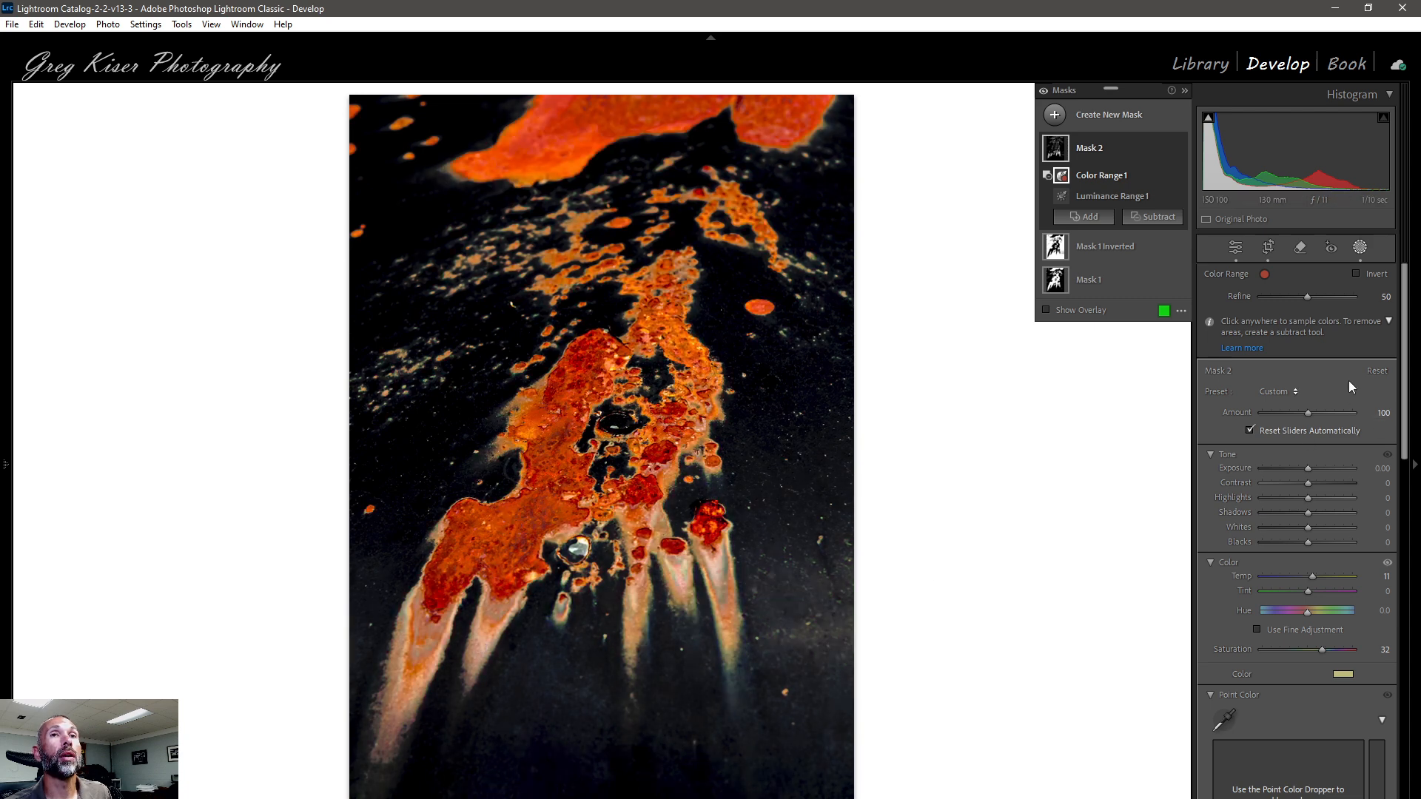
Tighten the luminance range in Mask 2 by raising its lower falloff to 77
left_click(1090, 192)
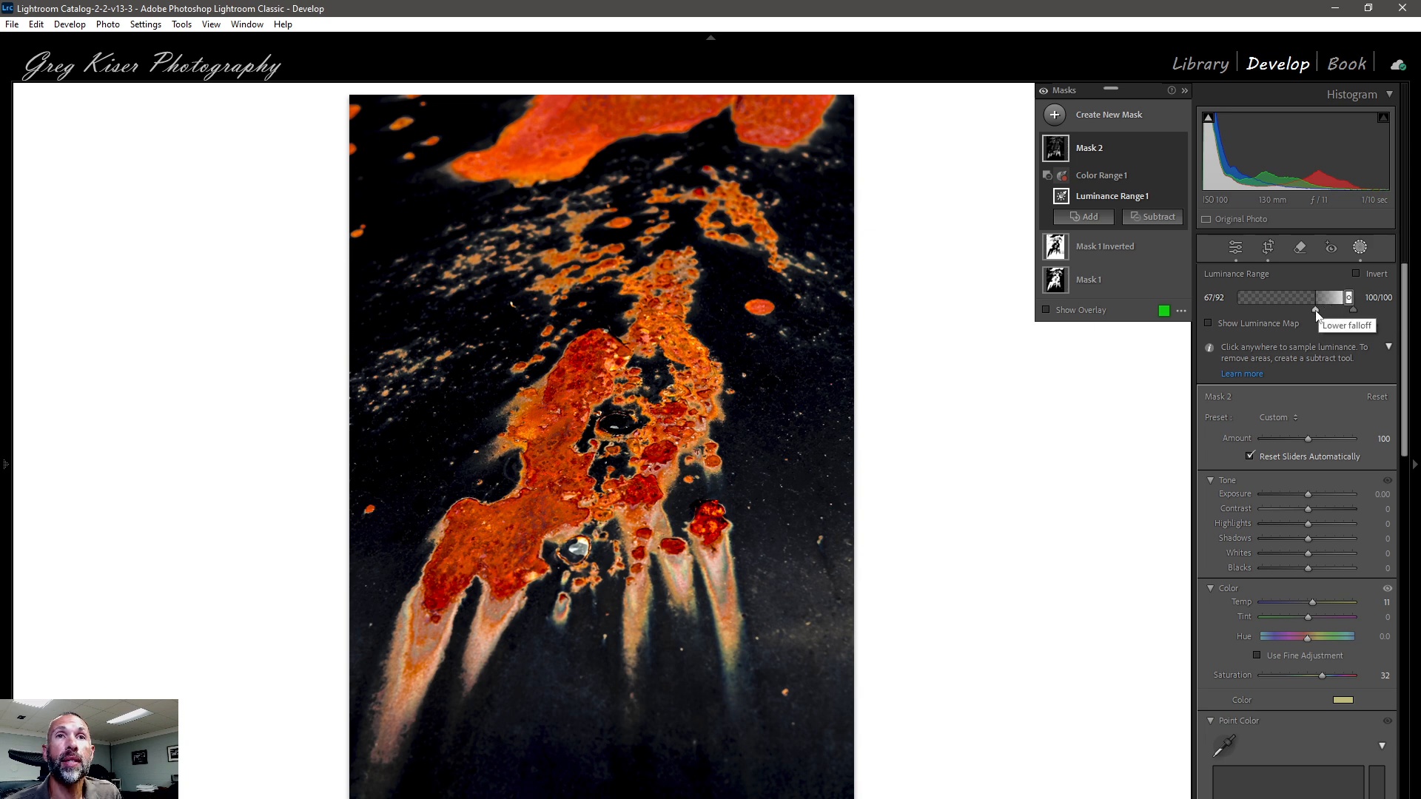
left_click_drag(1316, 311, 1321, 309)
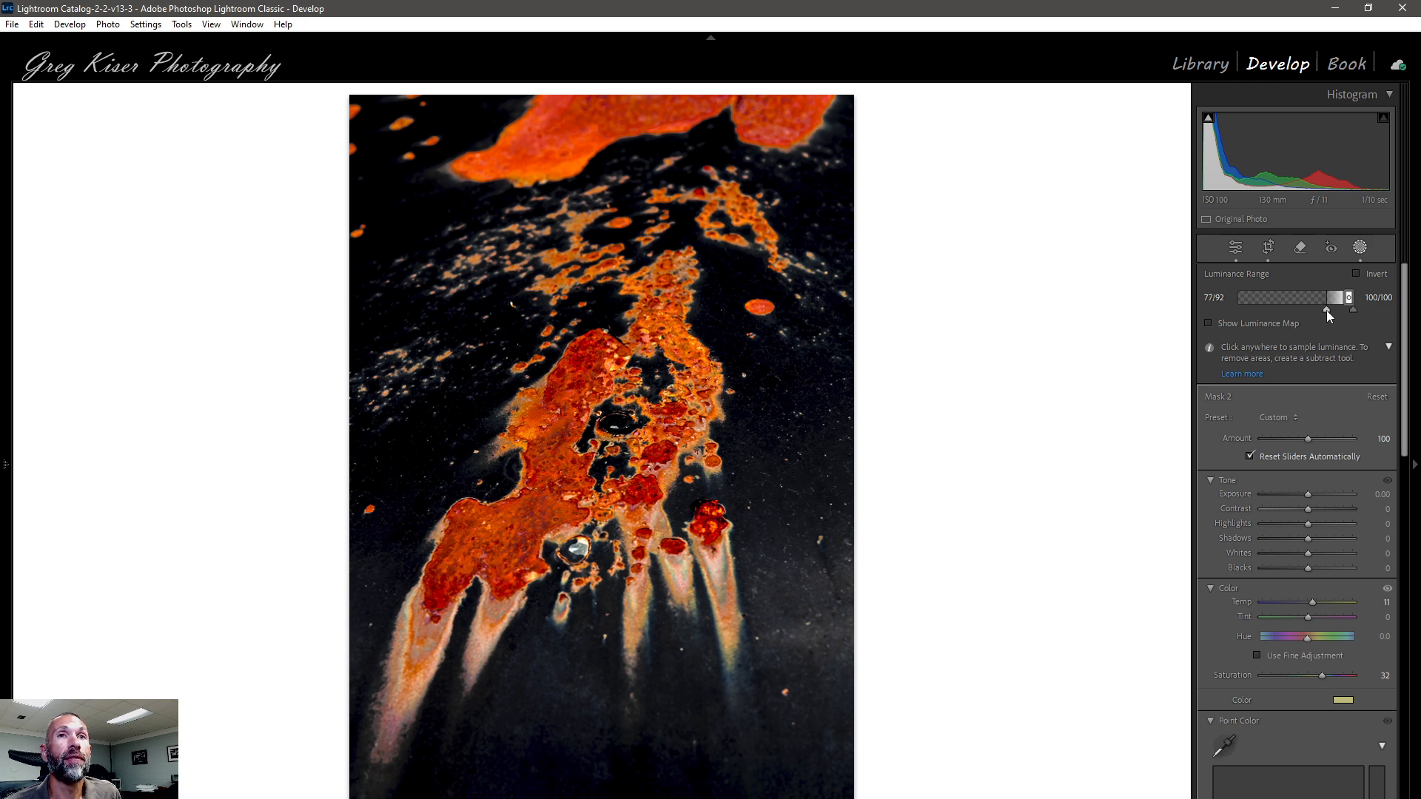
left_click_drag(1327, 311, 1326, 311)
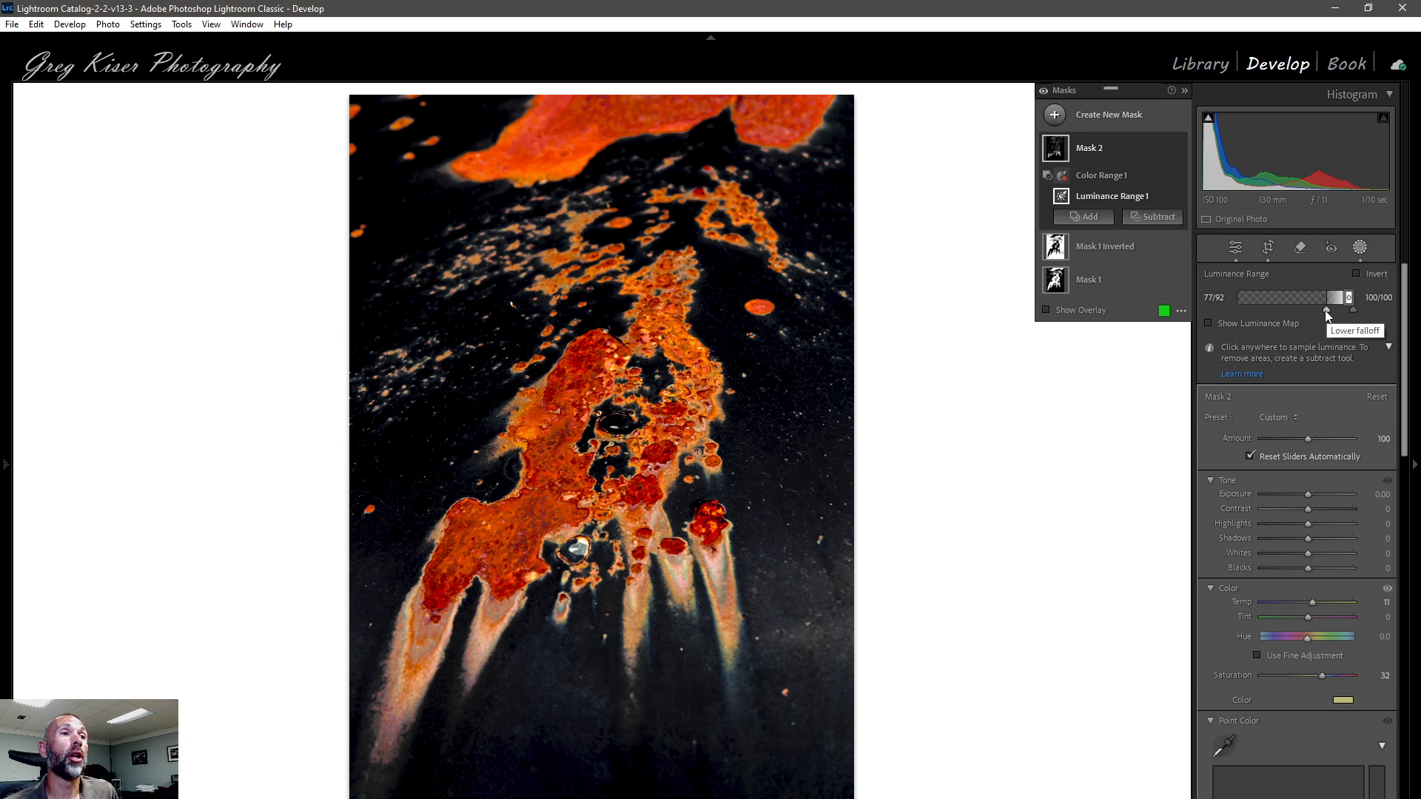
Create a new luminance range mask for the brighter tones with the range set from 48/73 to 100/100
left_click(1096, 117)
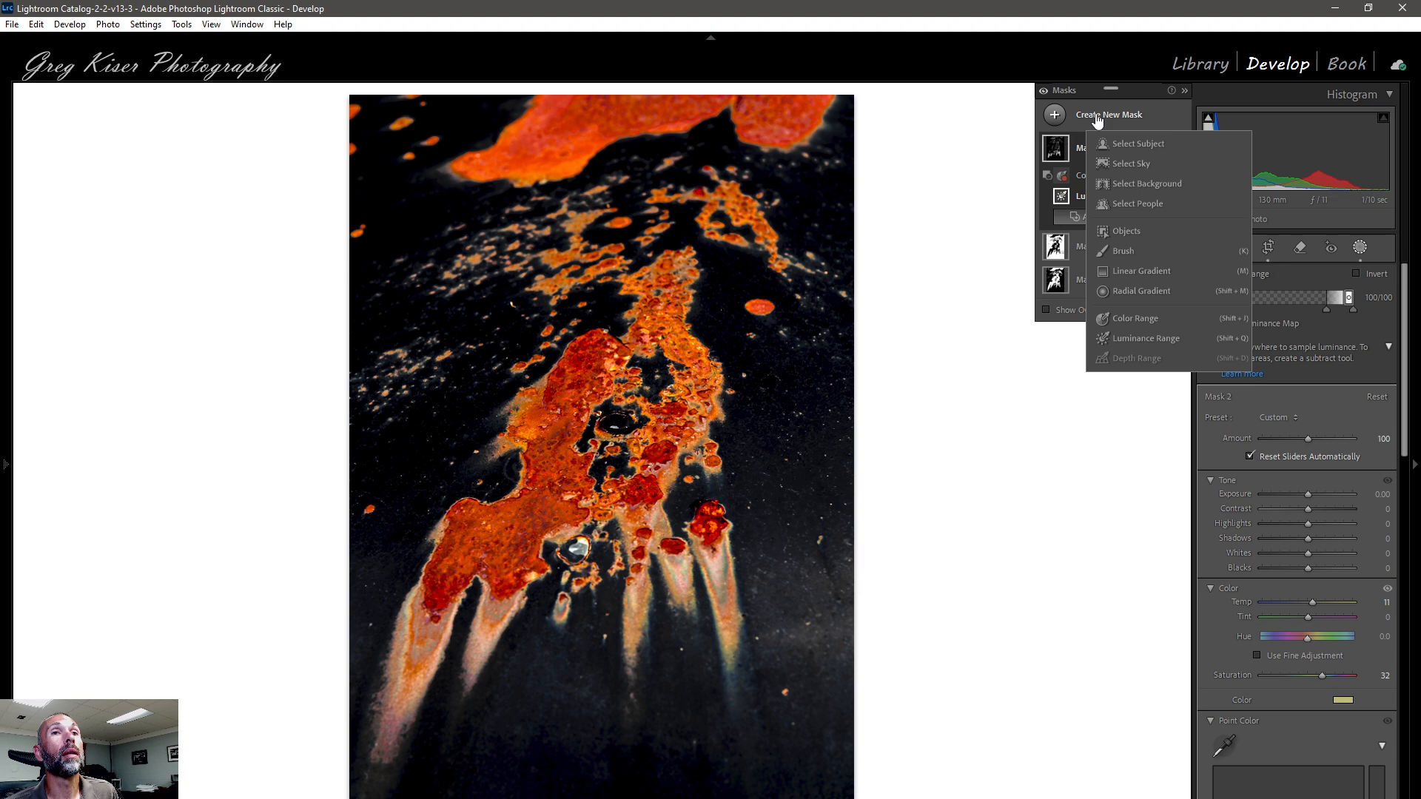
left_click(1160, 339)
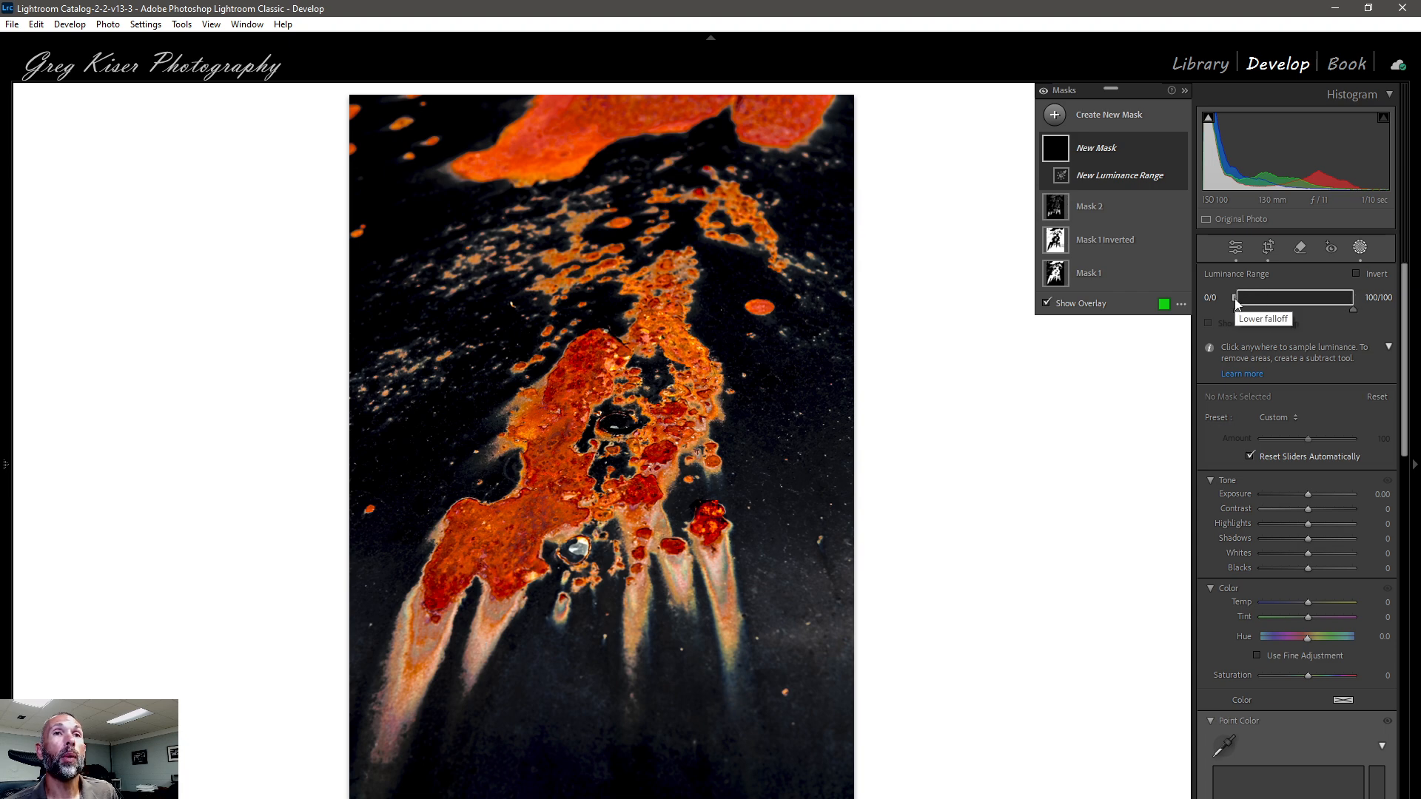
left_click_drag(1235, 299, 1275, 296)
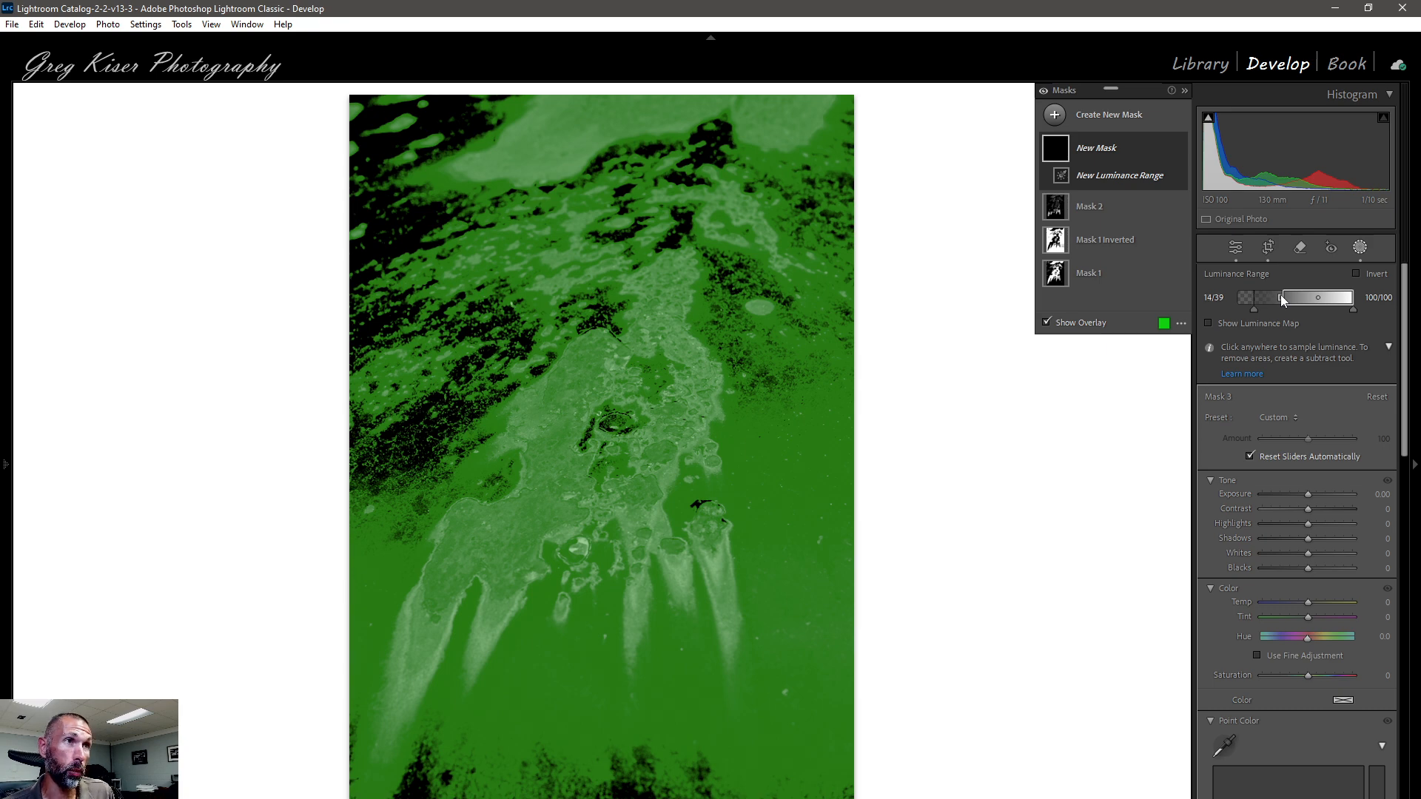
left_click_drag(1280, 296, 1314, 298)
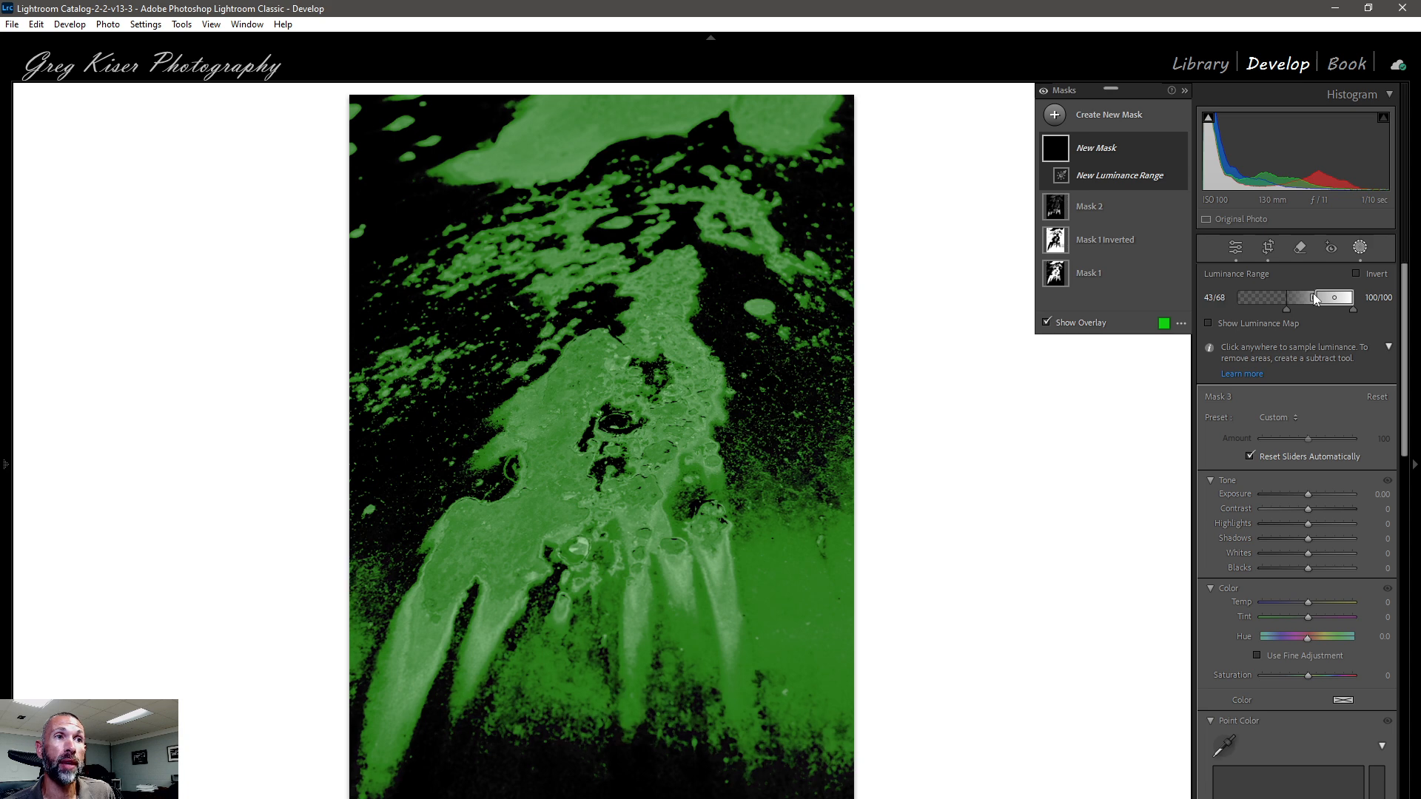
left_click_drag(1314, 298, 1318, 297)
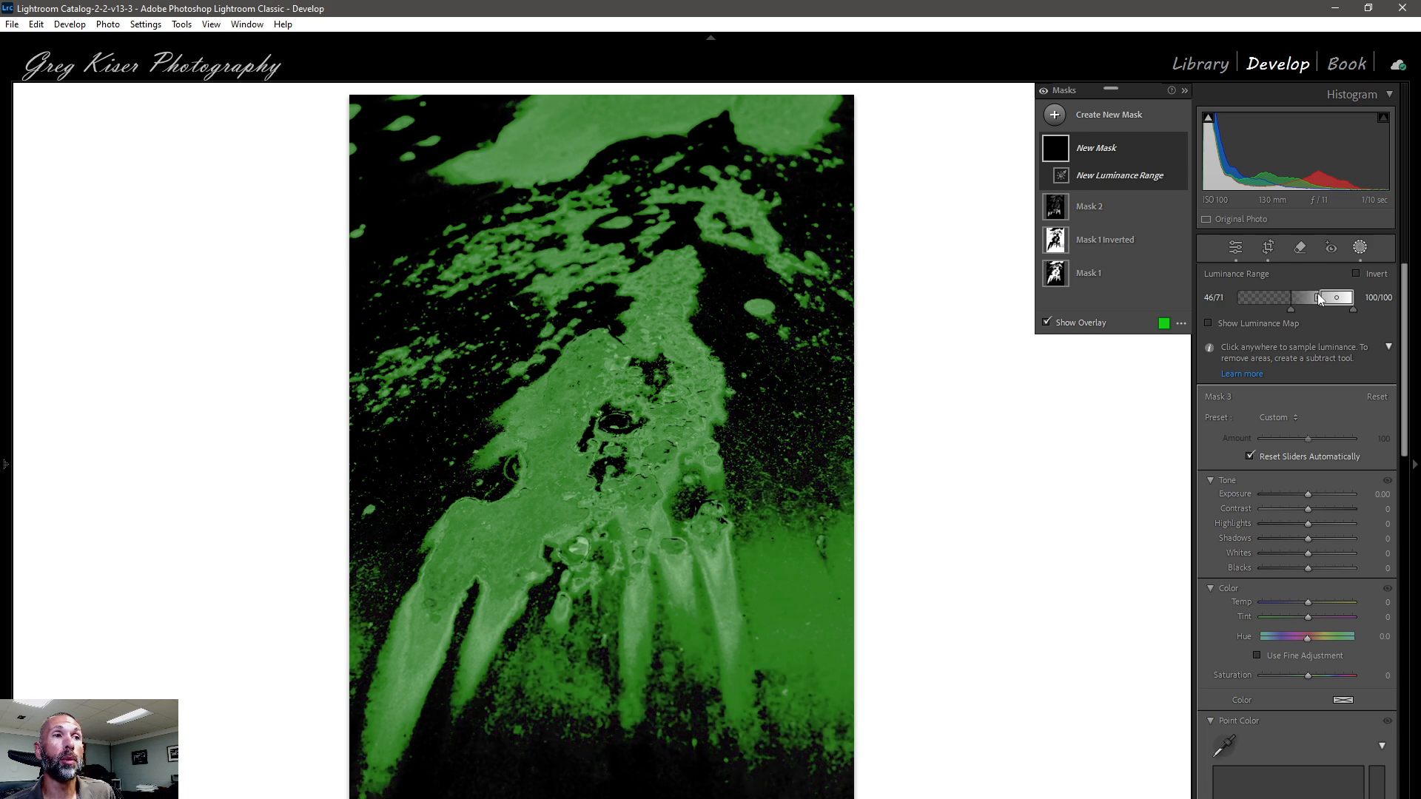
left_click_drag(1320, 298, 1321, 297)
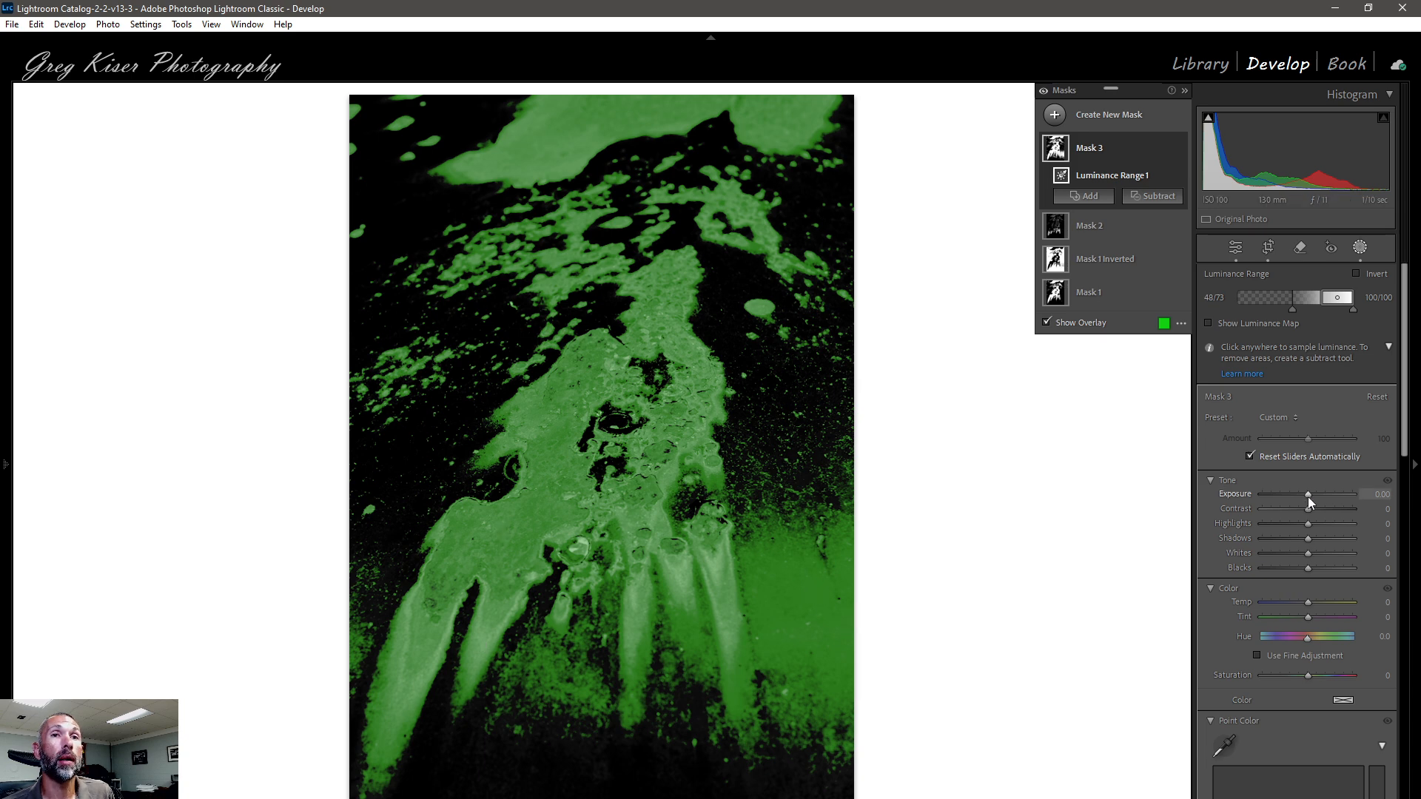
Brighten the new highlight luminance mask by setting its exposure to 0.42
left_click_drag(1306, 494, 1309, 494)
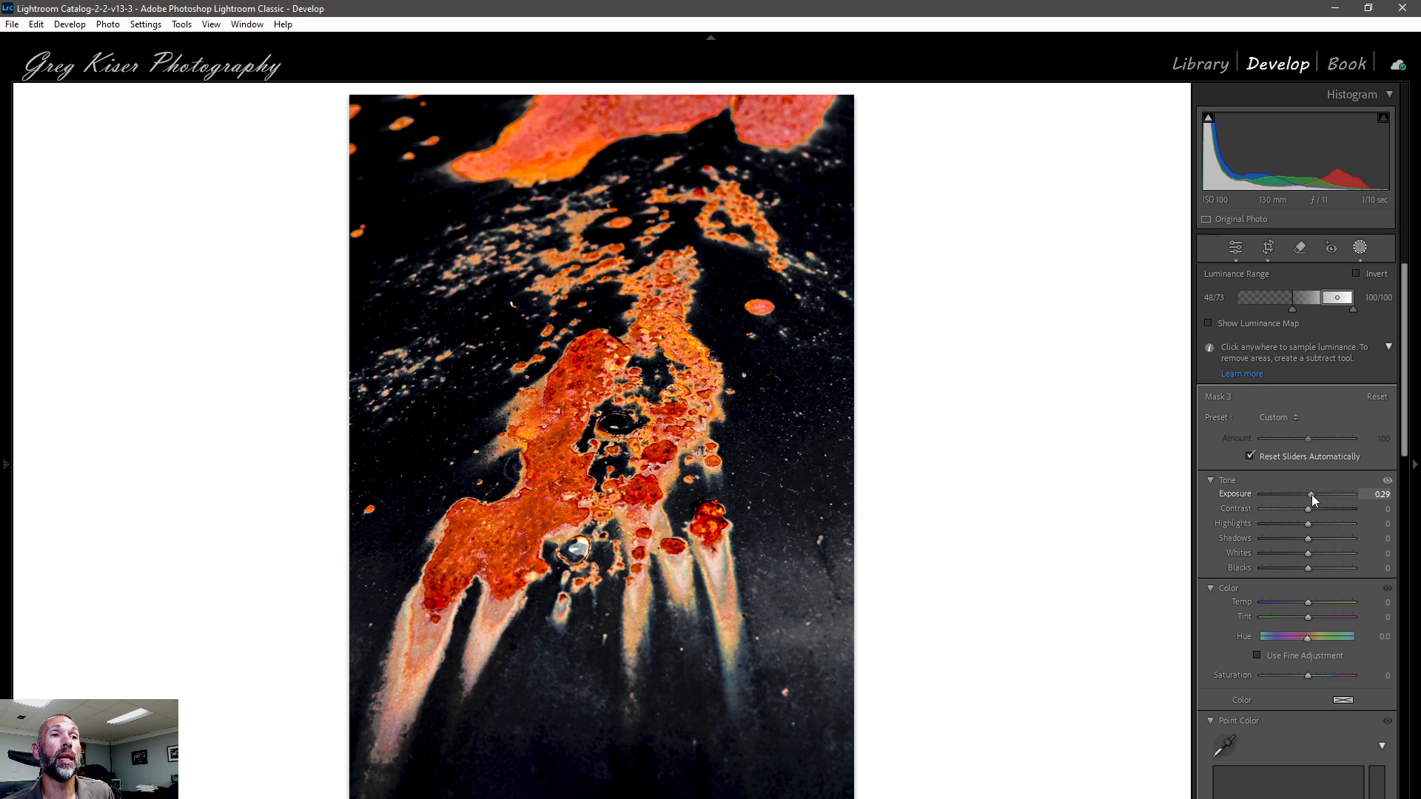
left_click_drag(1311, 494, 1312, 494)
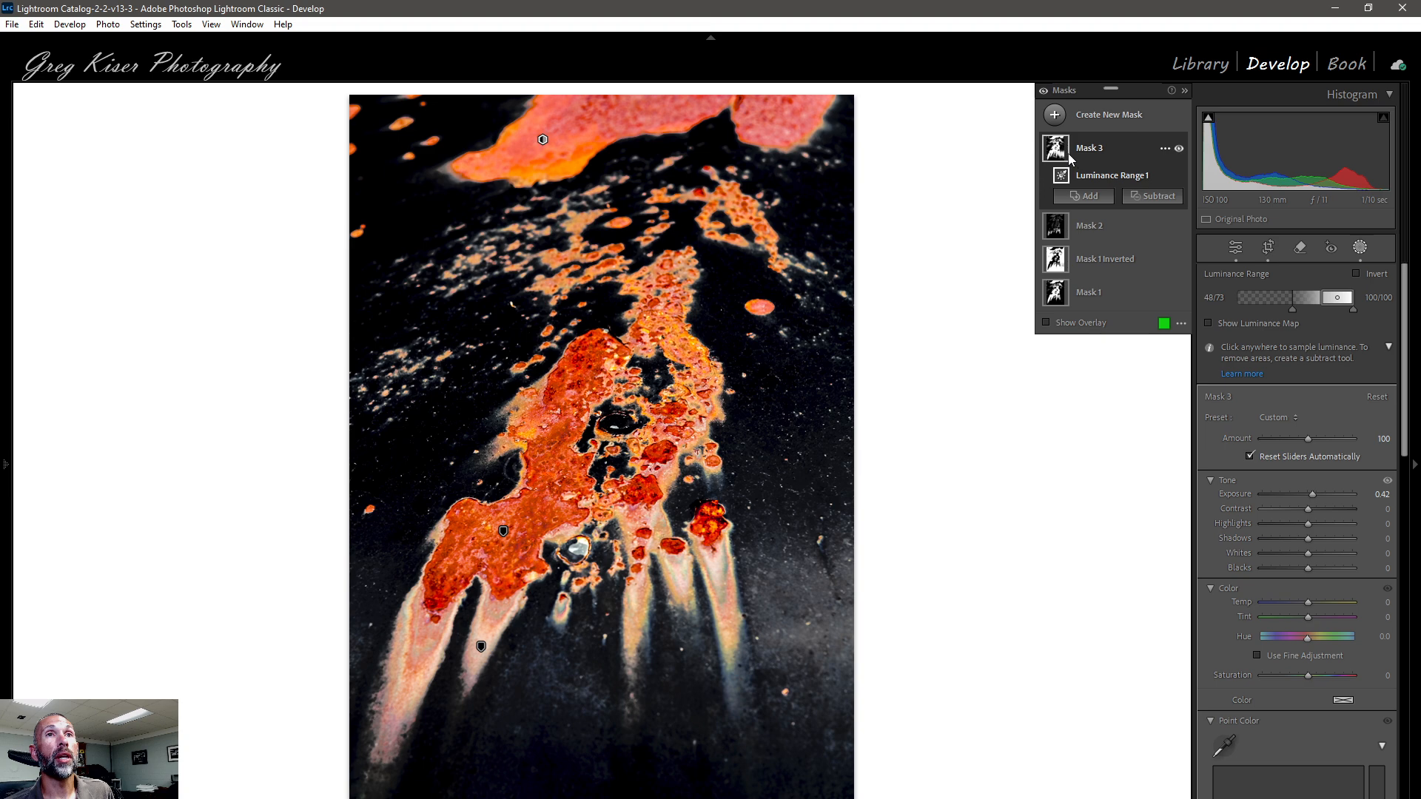
mouse_move(1050, 152)
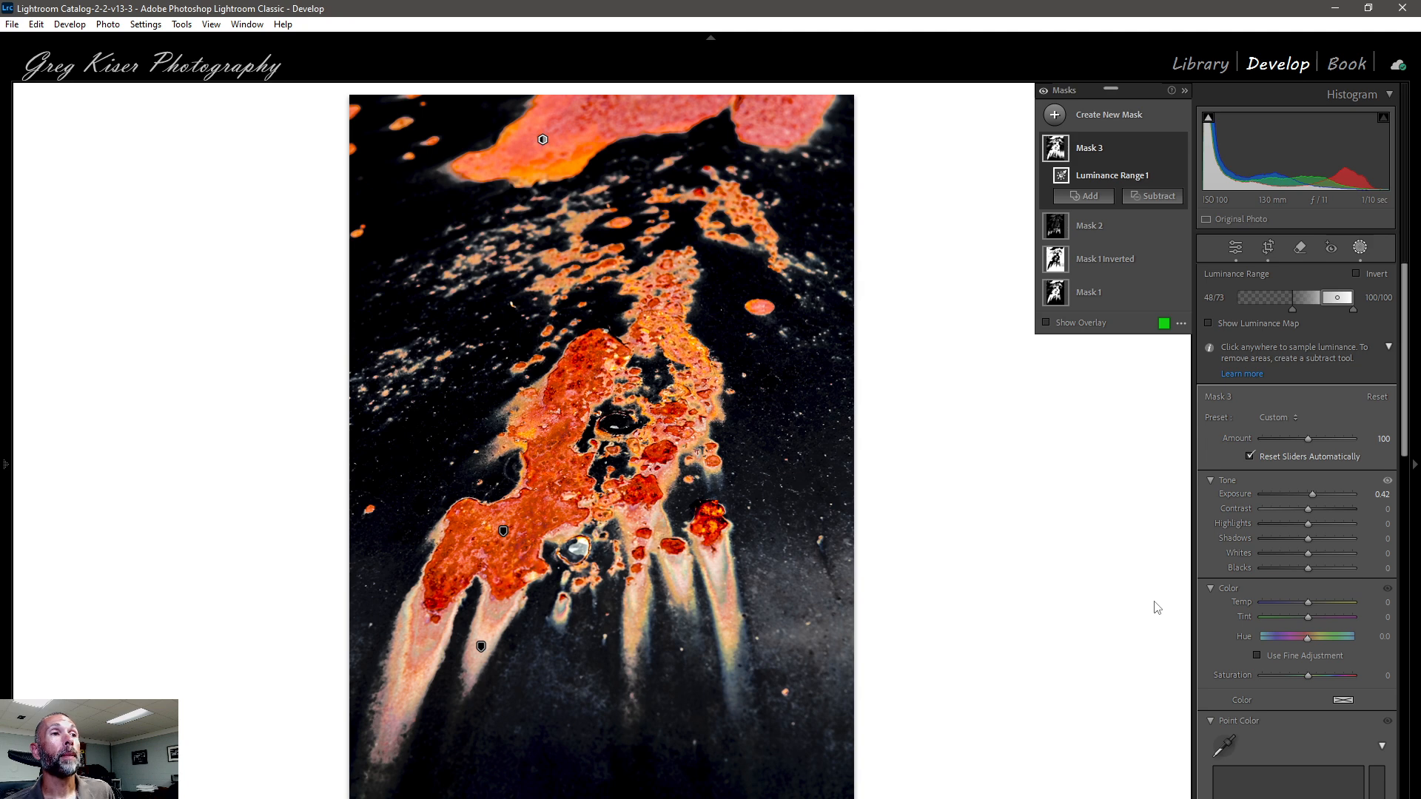
Create another luminance range mask limited to the dark tones, with the range set from 0/0 to 13/33
left_click(1113, 115)
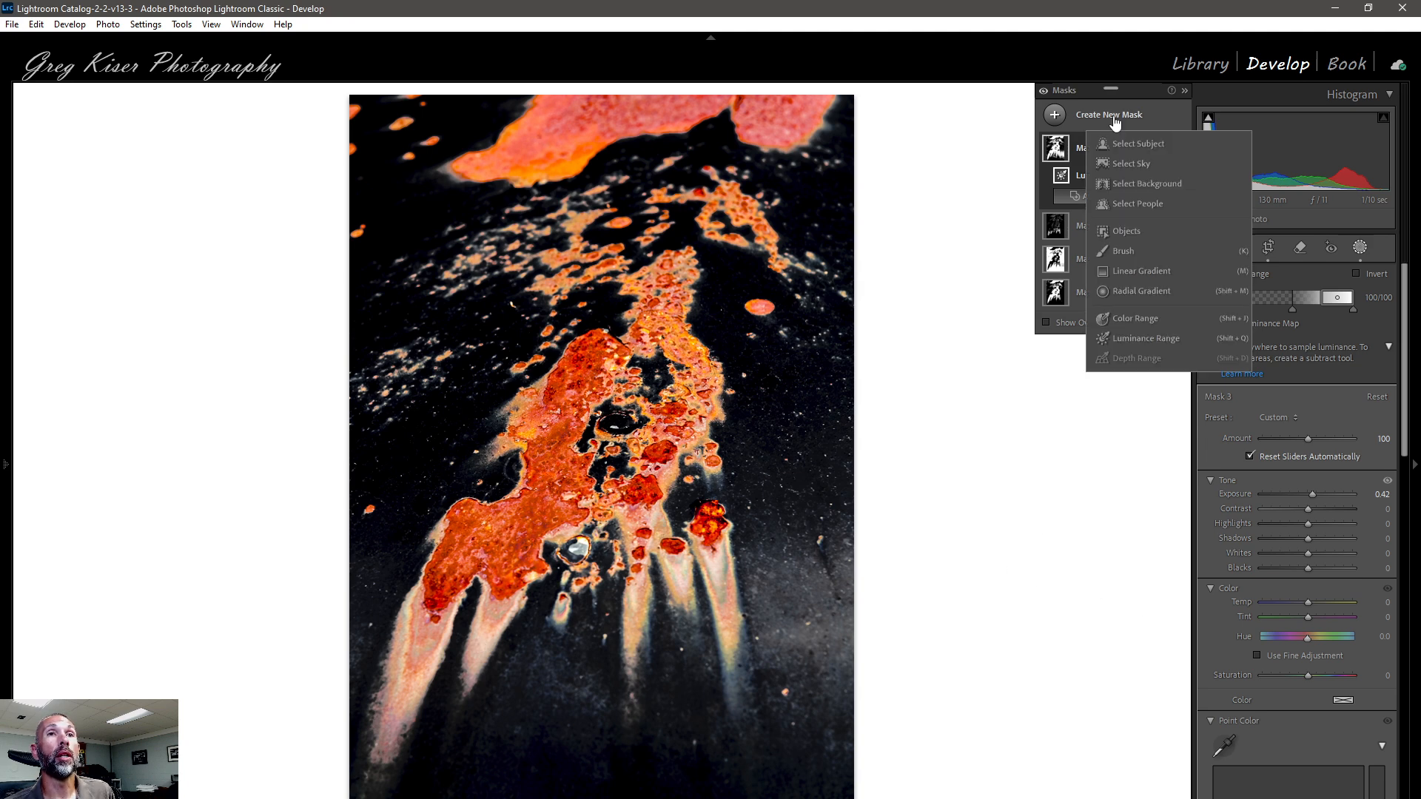
left_click(1146, 339)
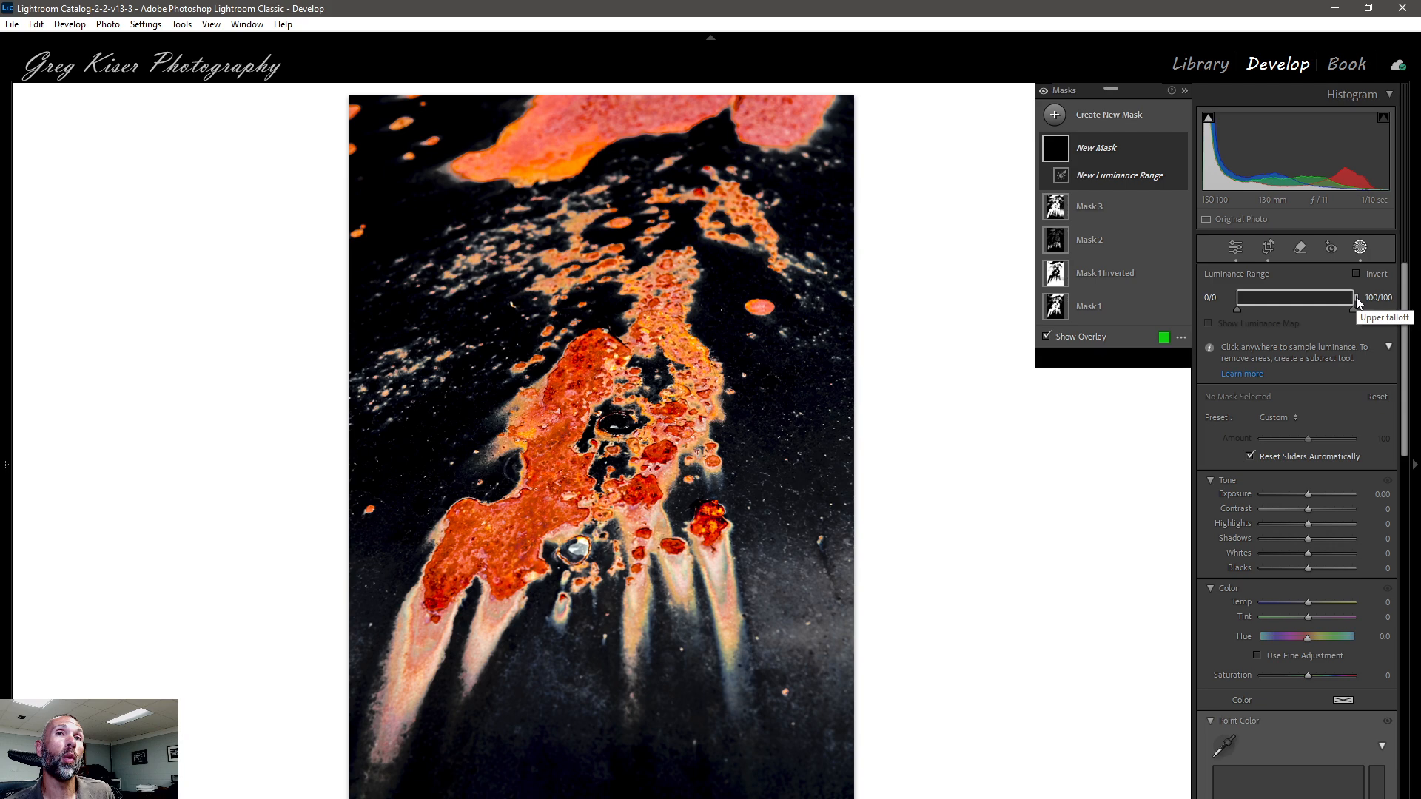
left_click_drag(1355, 296, 1255, 296)
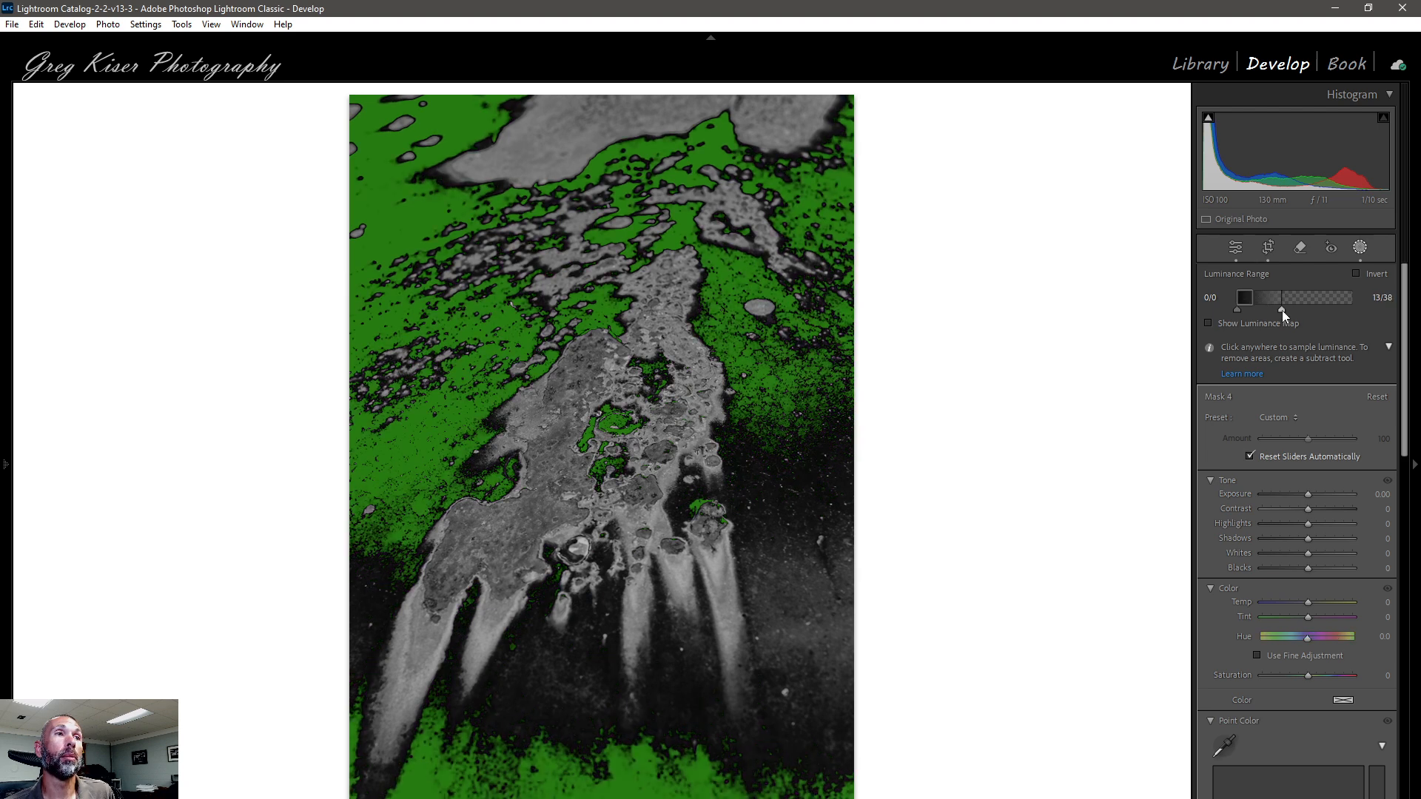
left_click_drag(1281, 309, 1275, 309)
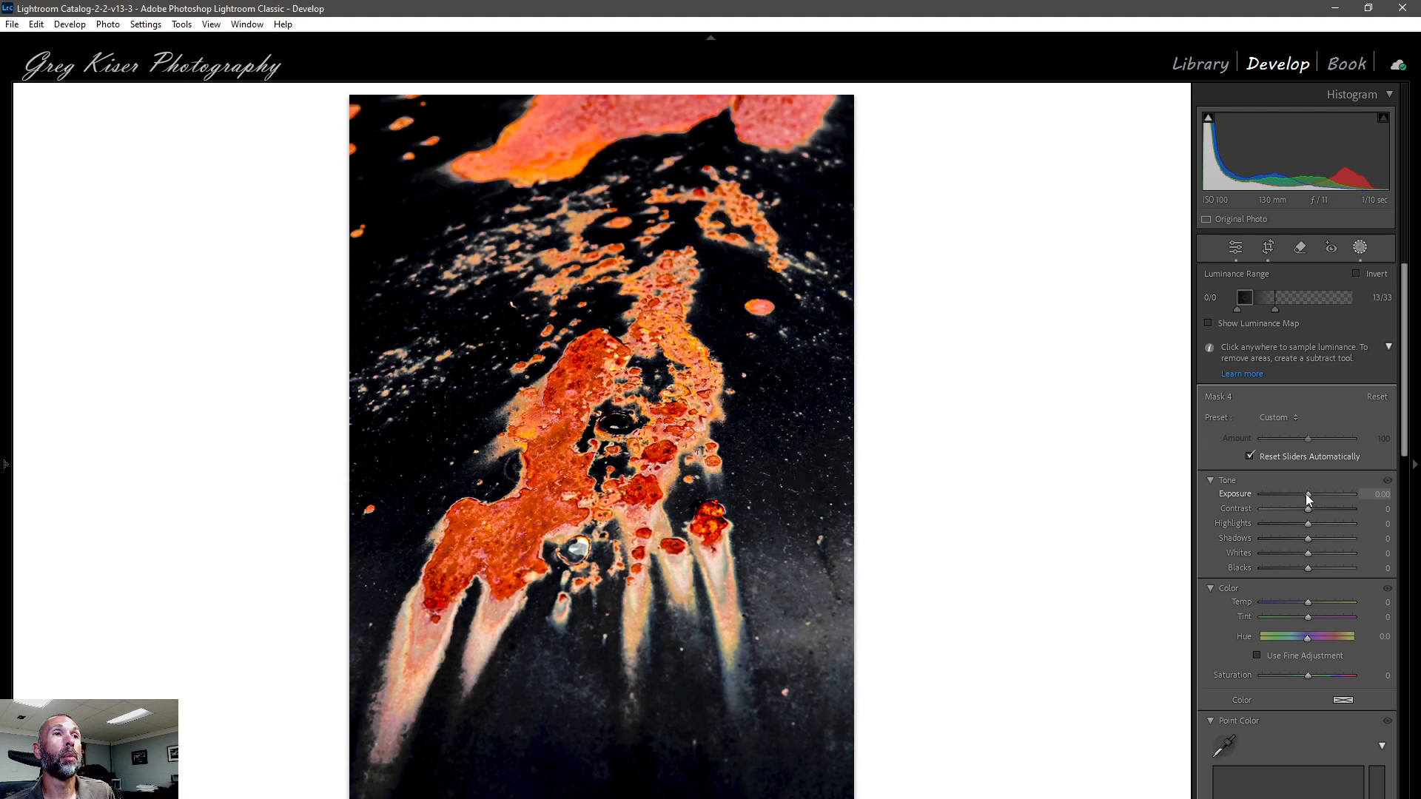
Lower the dark-tone mask's exposure to -0.88 and compare the photo with that mask hidden and shown
left_click_drag(1306, 494, 1302, 494)
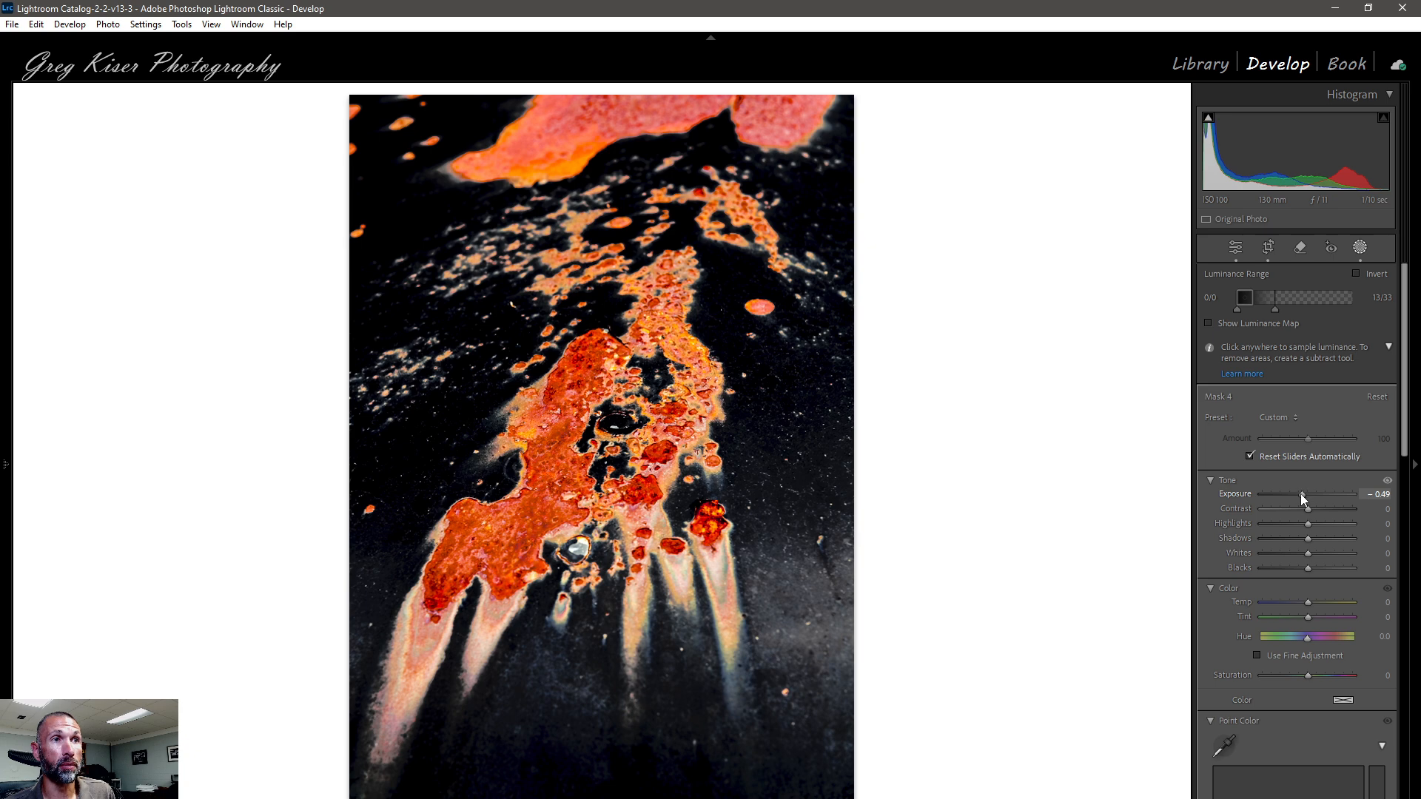
left_click_drag(1301, 498, 1295, 494)
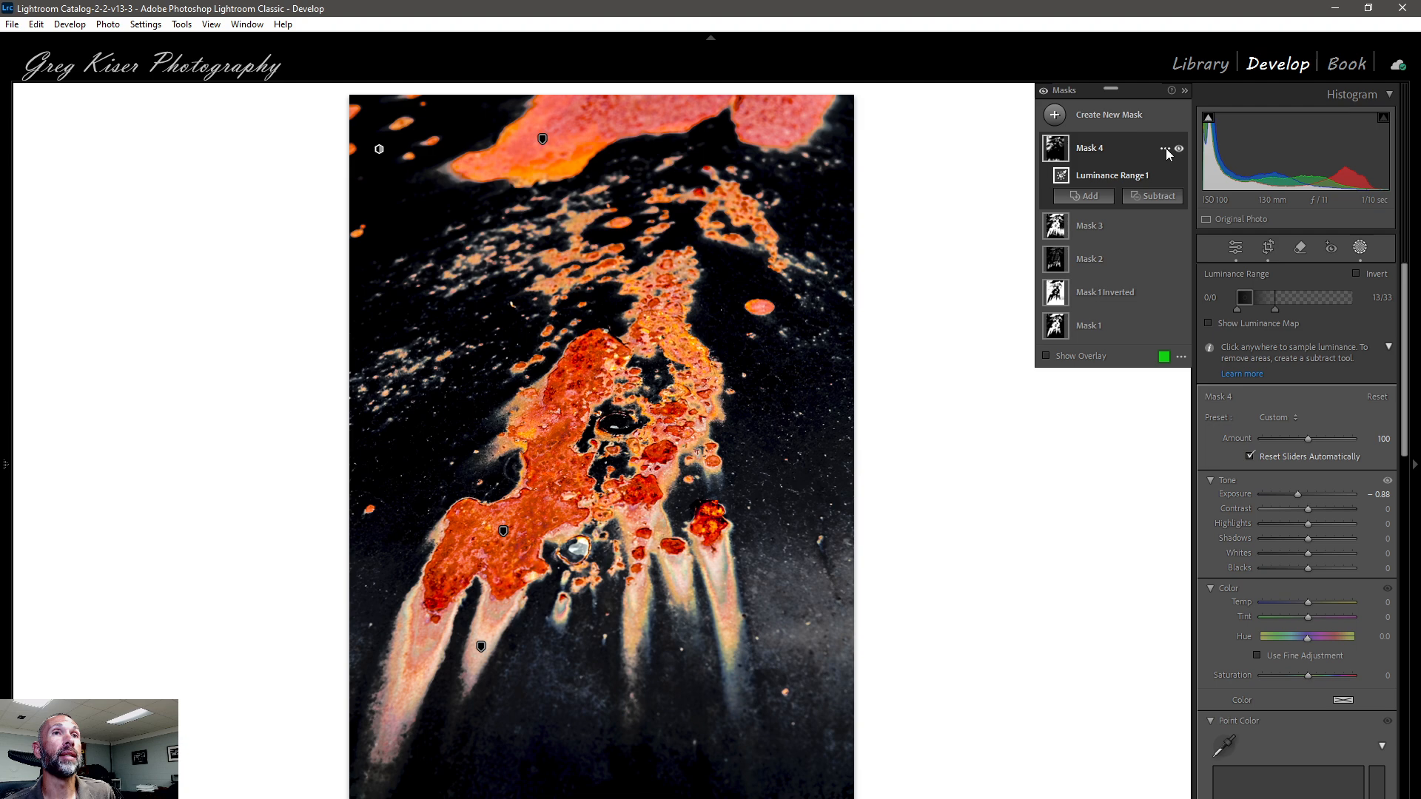
left_click(1180, 149)
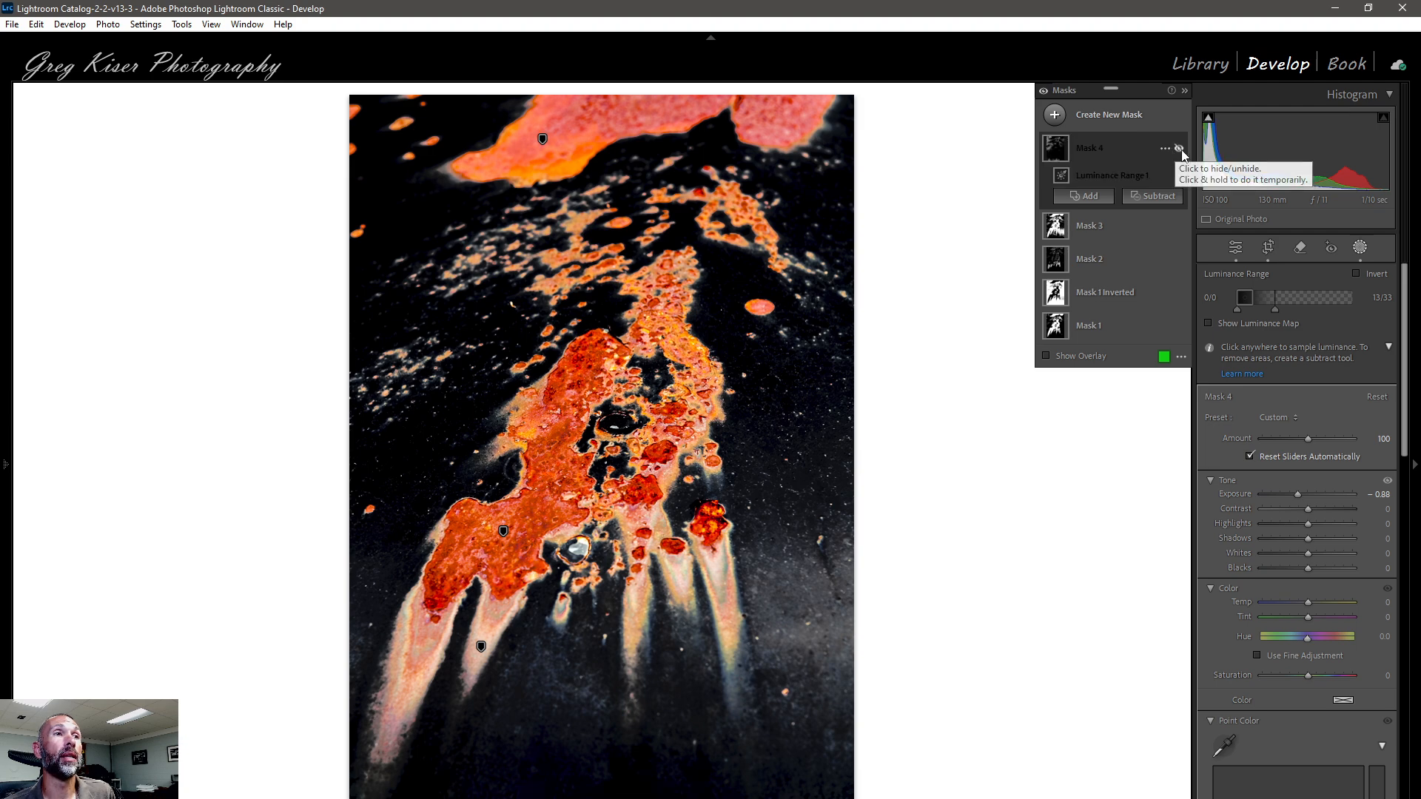
left_click(1179, 148)
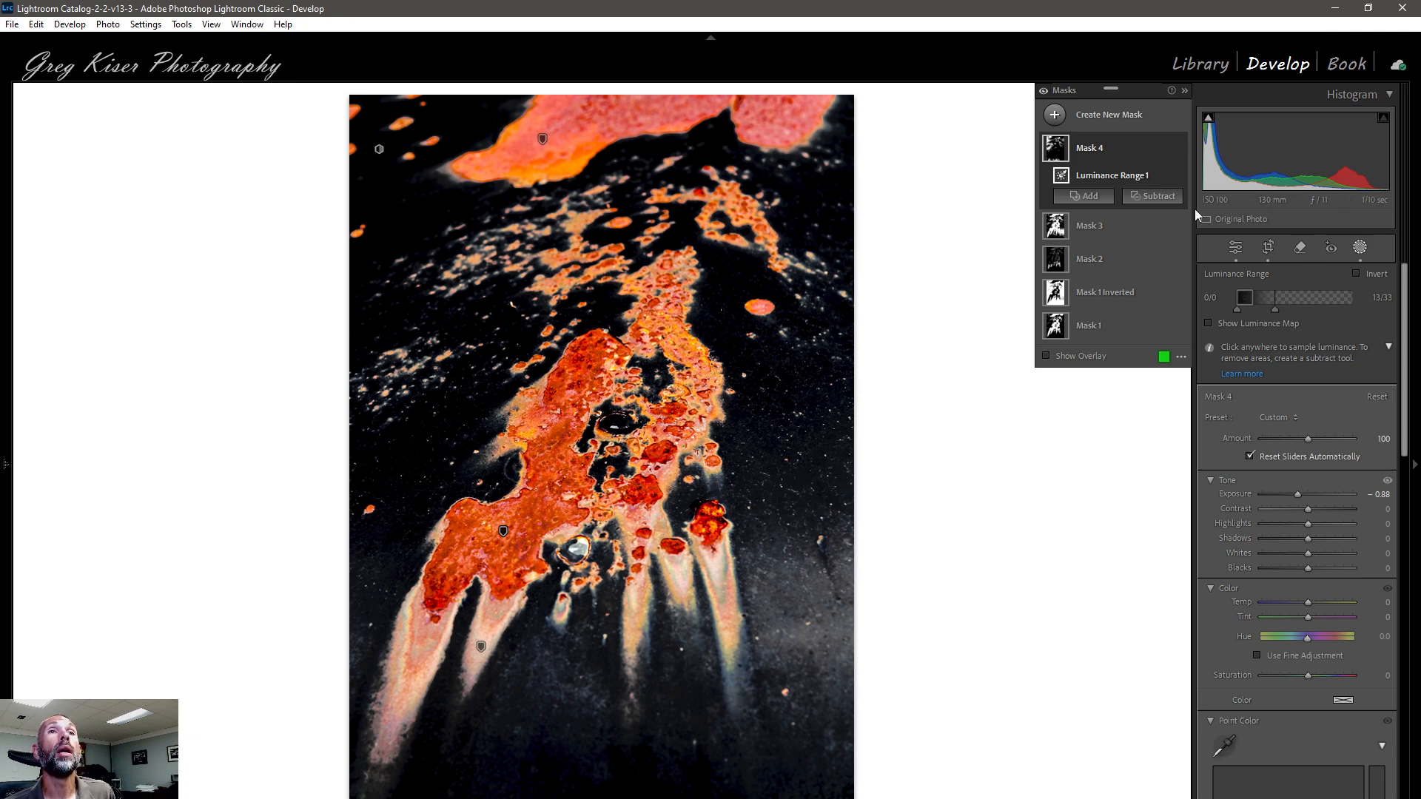
Delete Mask 4, the dark-tone luminance mask
right_click(1166, 148)
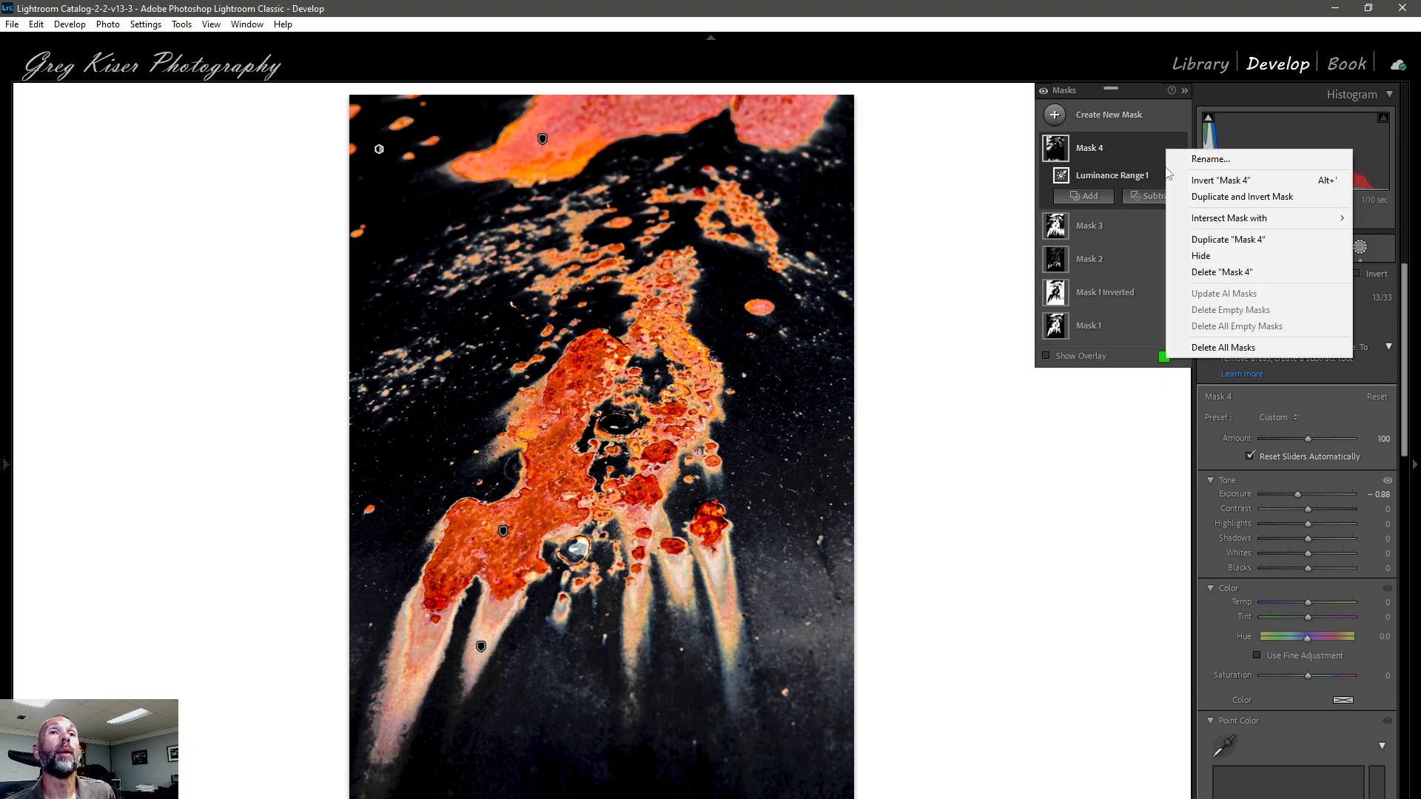
left_click(1219, 272)
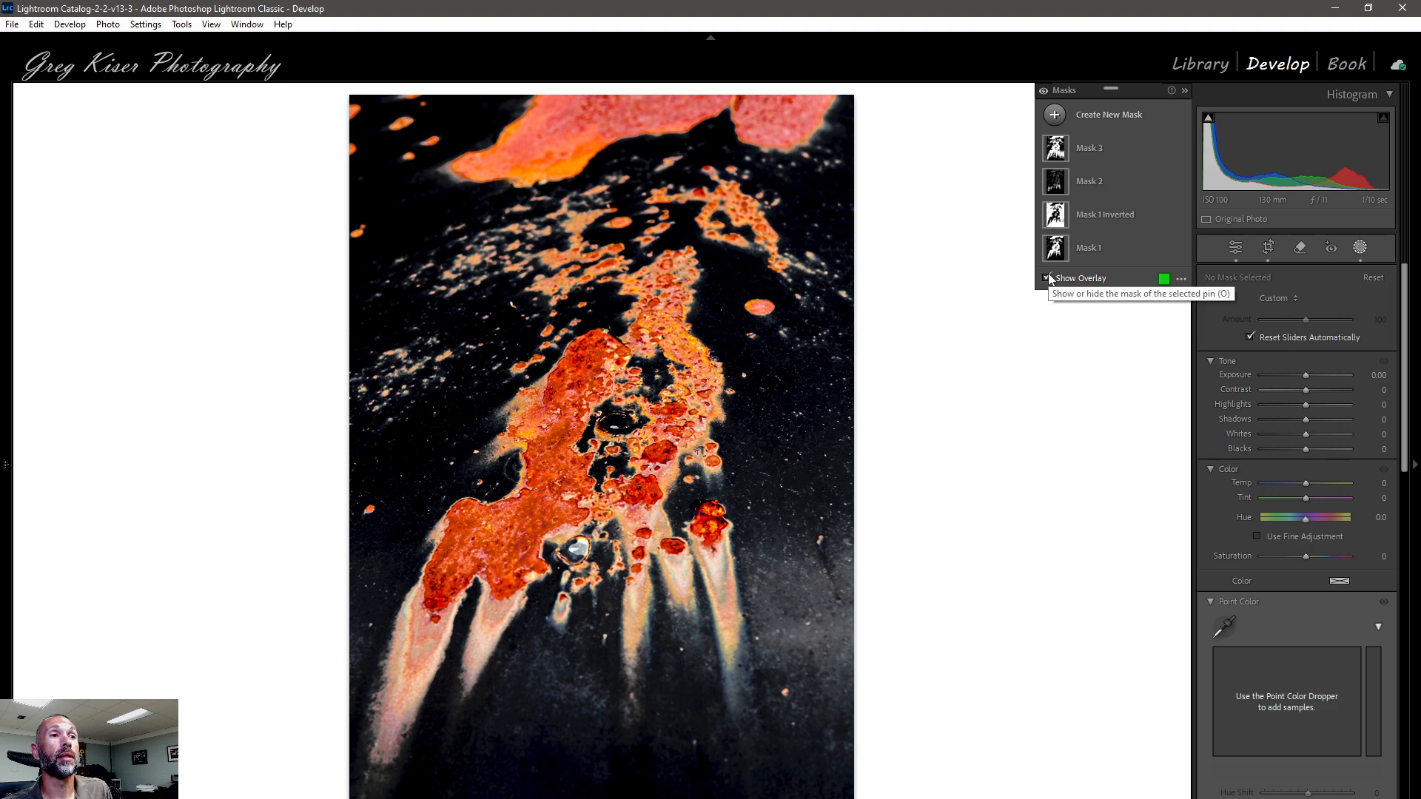
Switch to the photo of the rusty vintage car near the red barn and open its masking tools
mouse_move(710, 796)
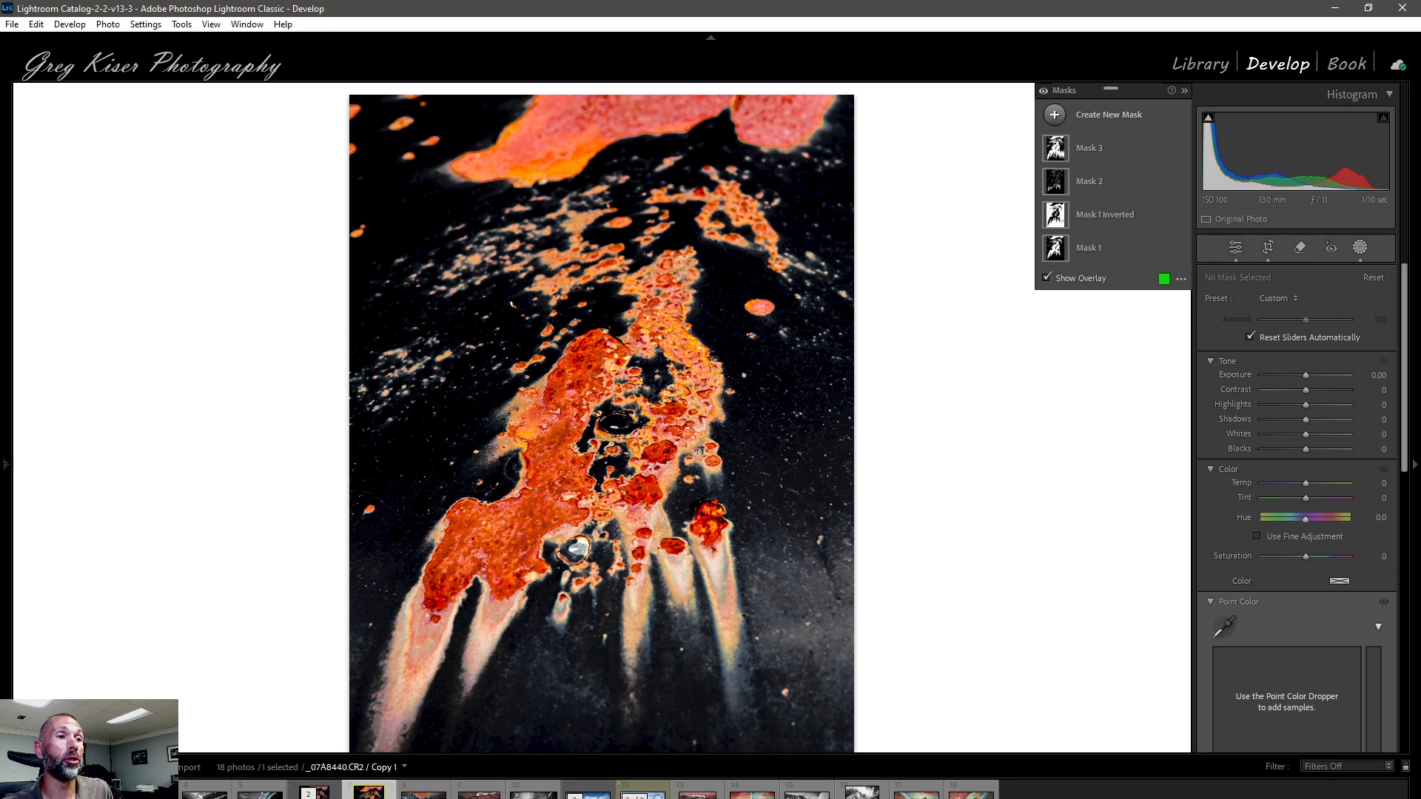
left_click(642, 792)
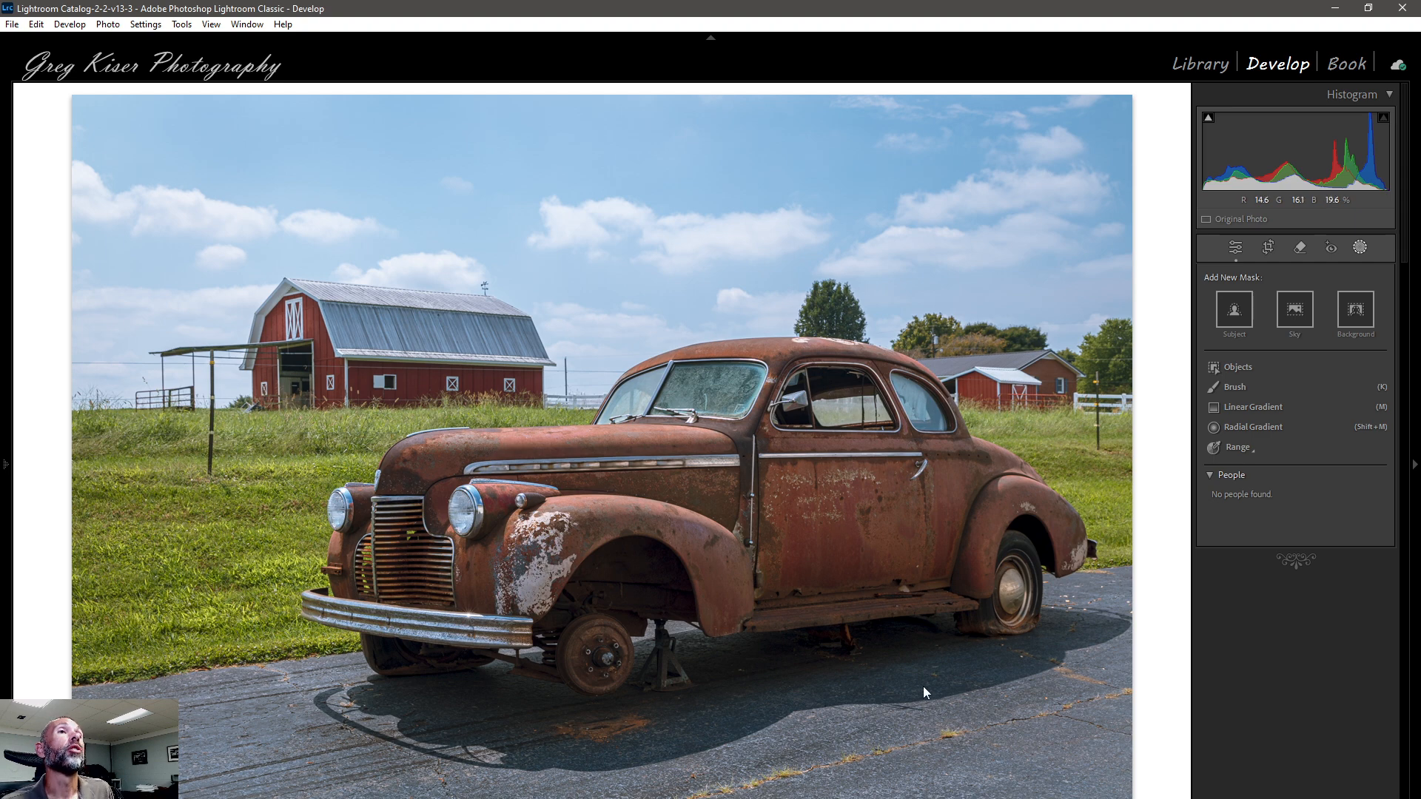
left_click(1239, 247)
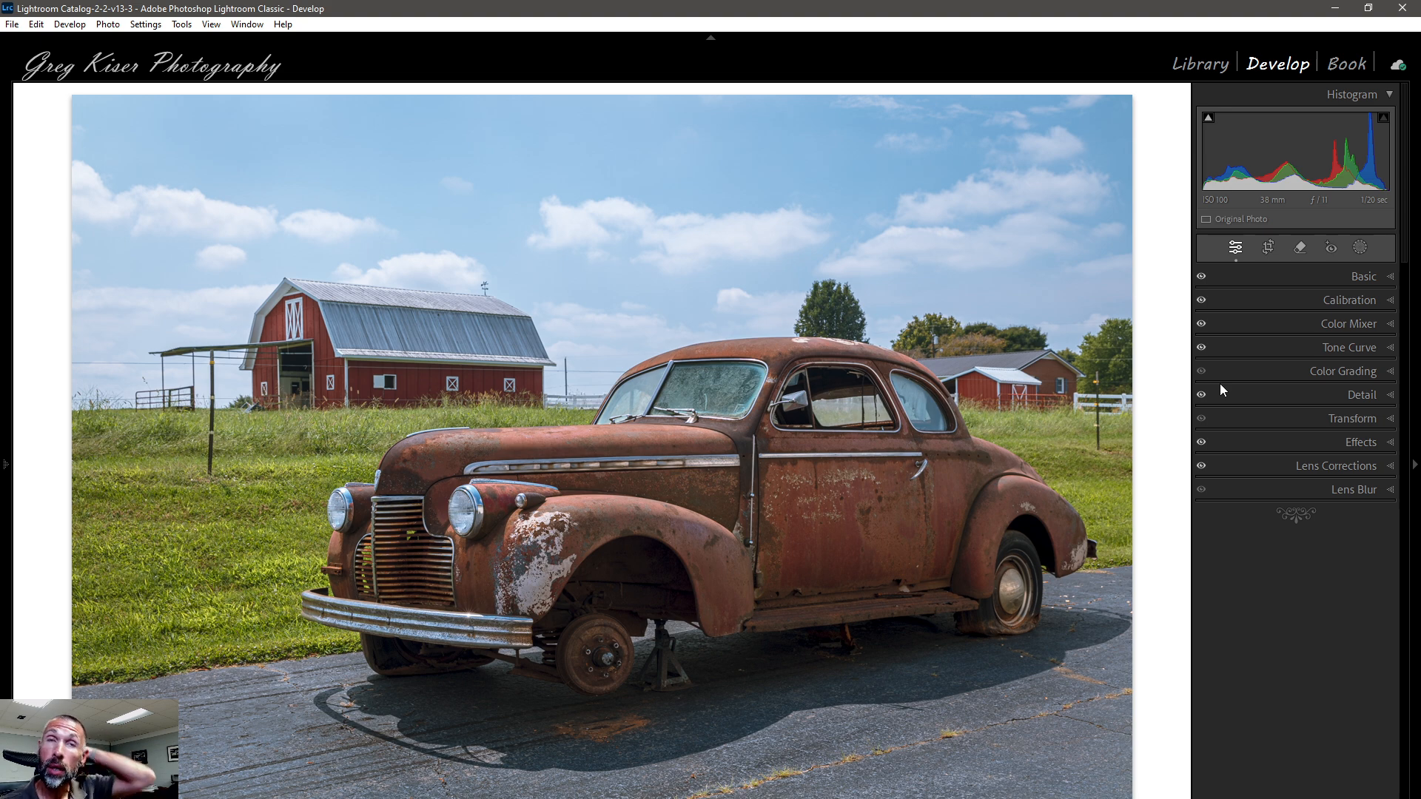
left_click(1360, 249)
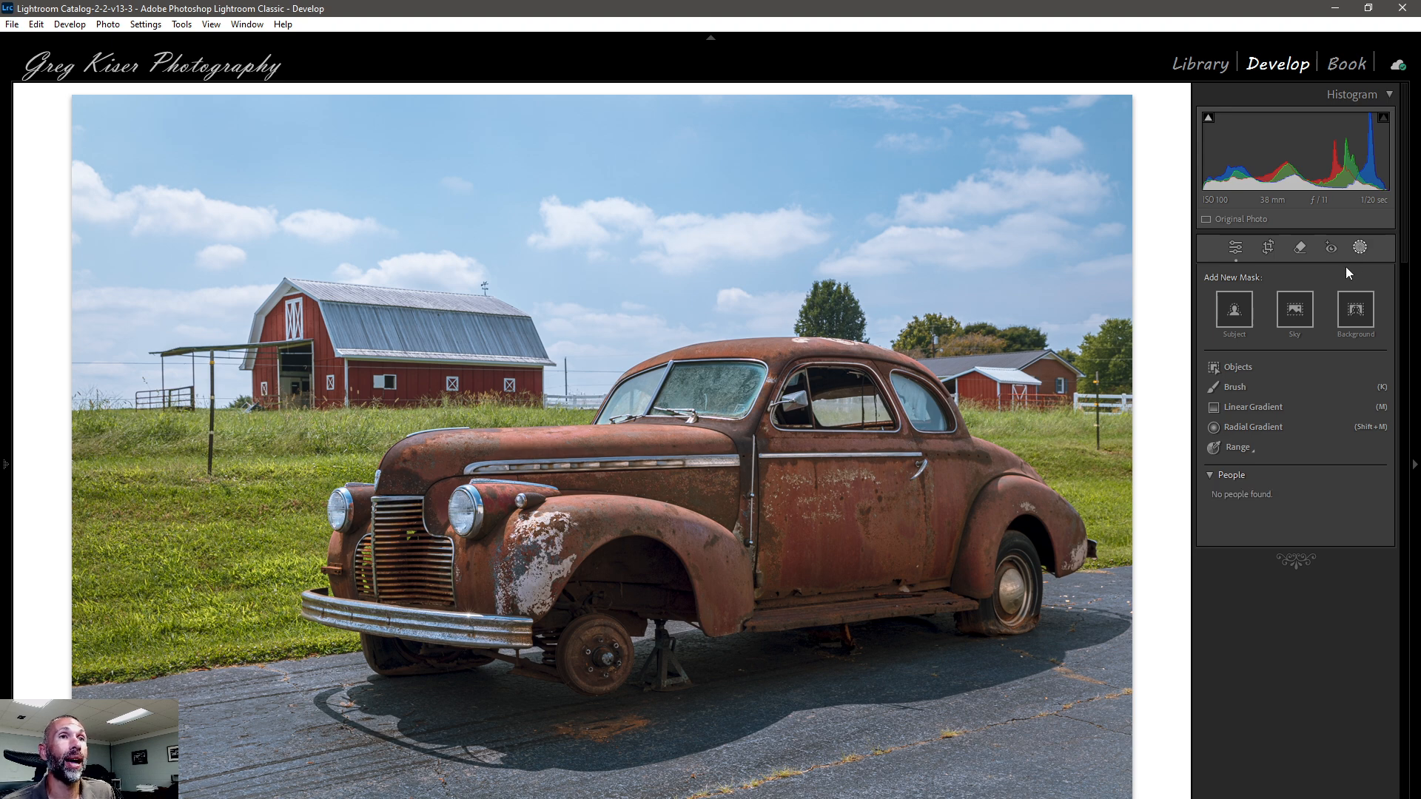
Try darkening the sky with a sky selection mask at exposure -0.47, and delete the mask
left_click(1296, 325)
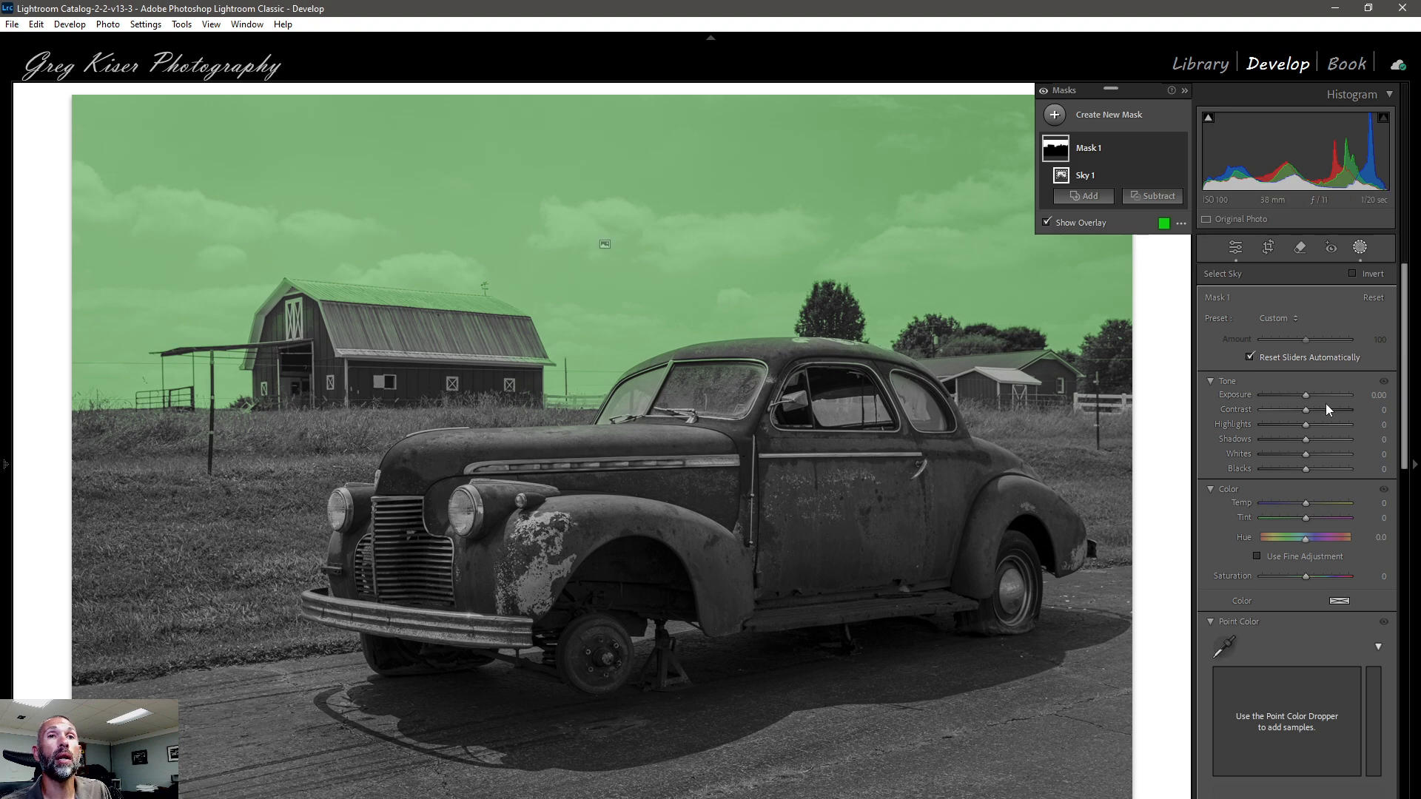
left_click_drag(1305, 393, 1299, 393)
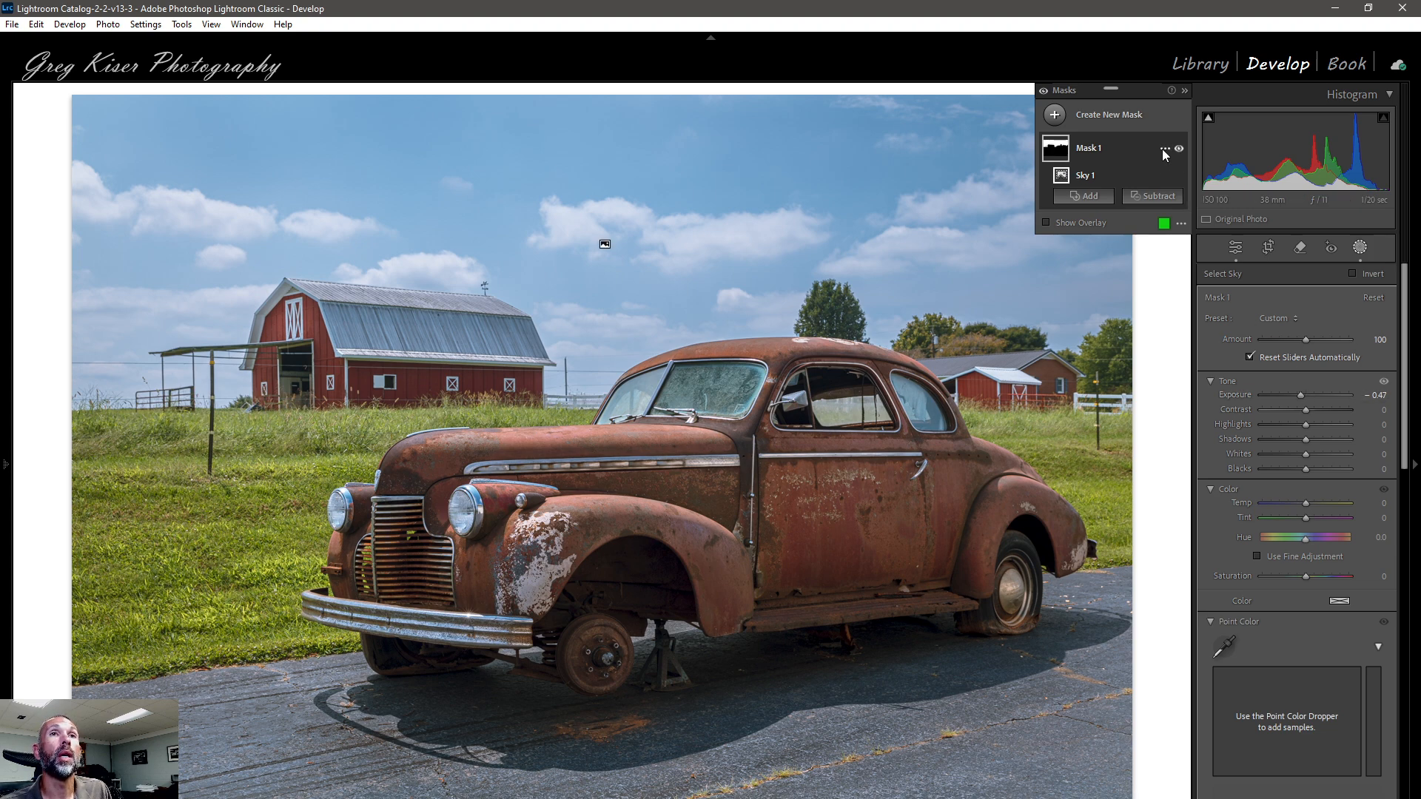
right_click(1161, 149)
left_click(1217, 272)
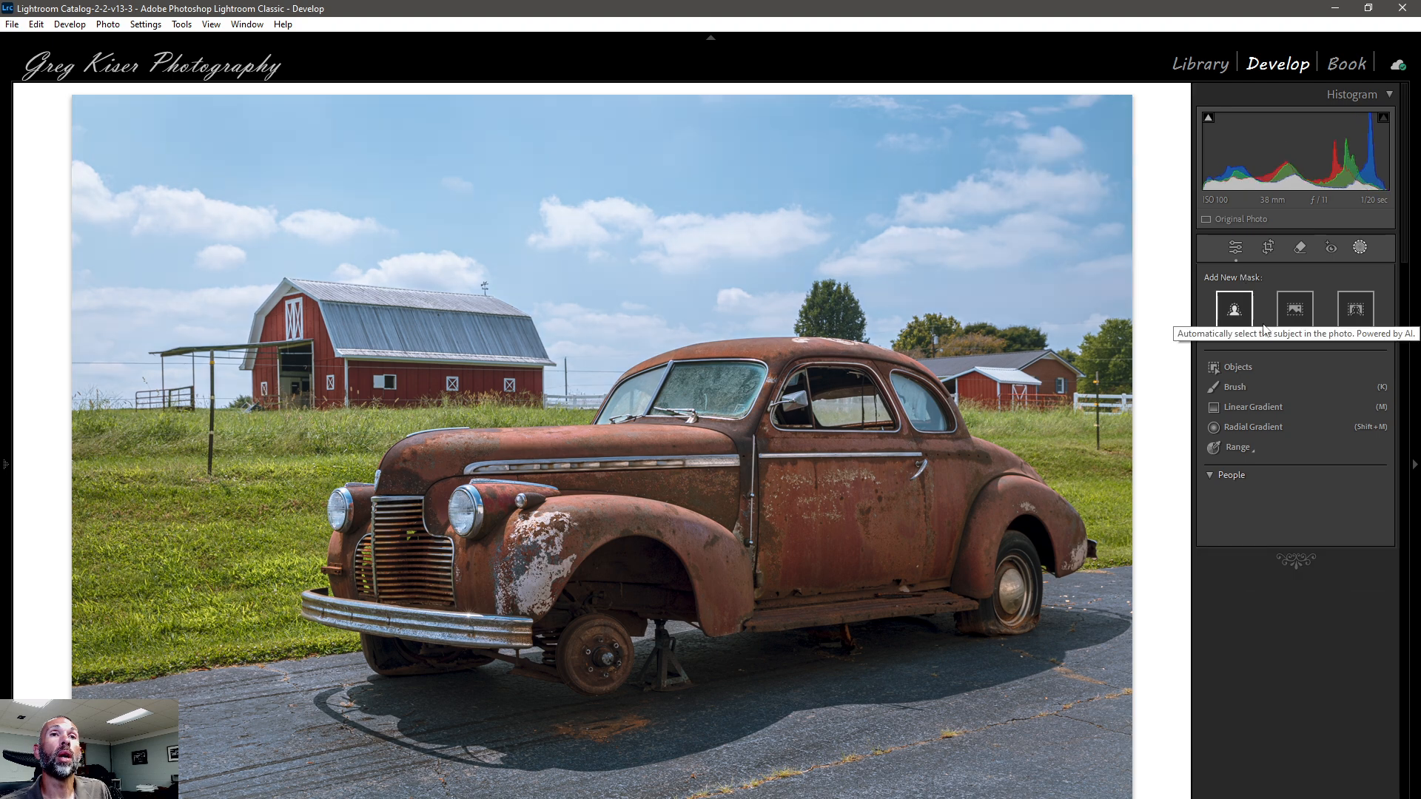
Create a linear gradient mask fading from the sky down to the barn, and intersect it with a sky selection
left_click(1258, 407)
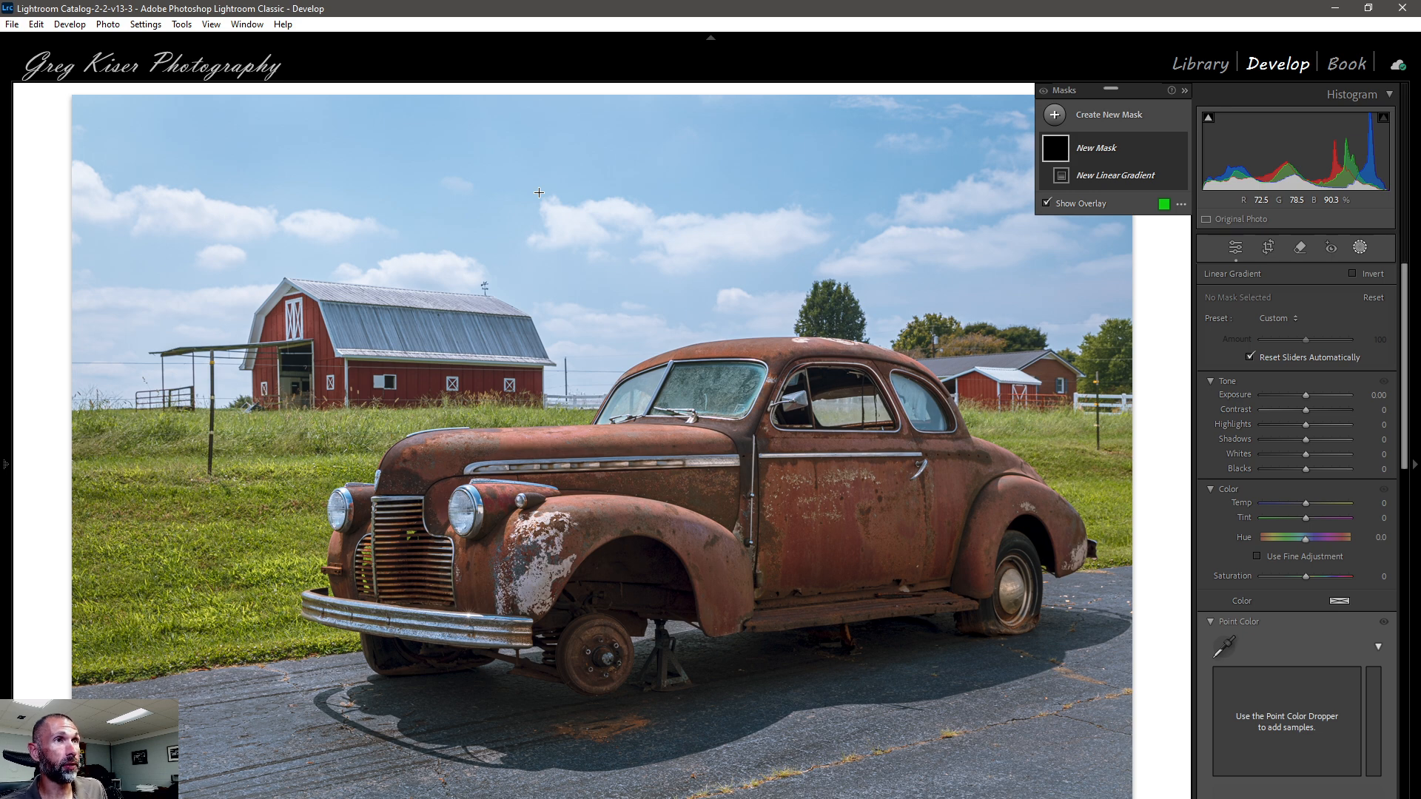
left_click_drag(539, 192, 539, 347)
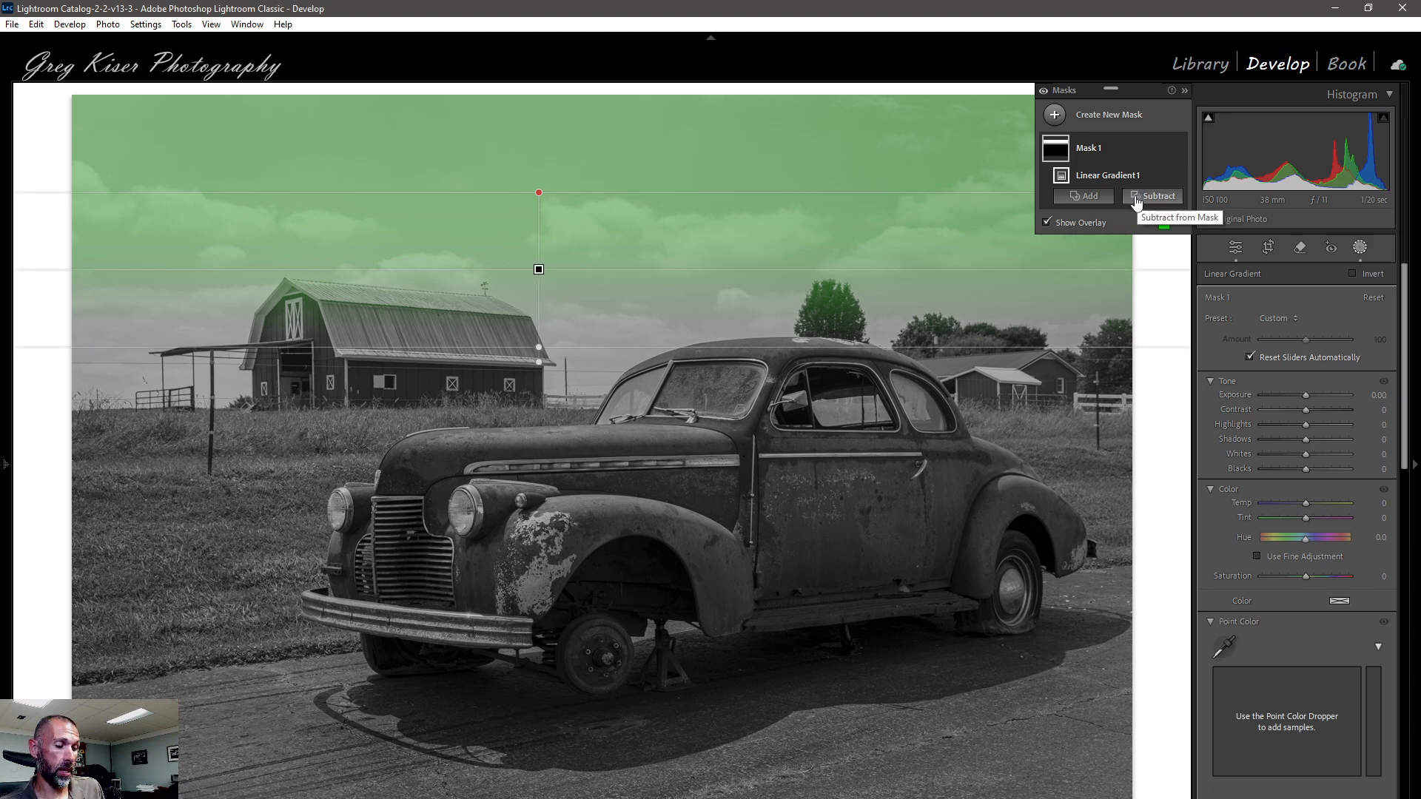
key("alt")
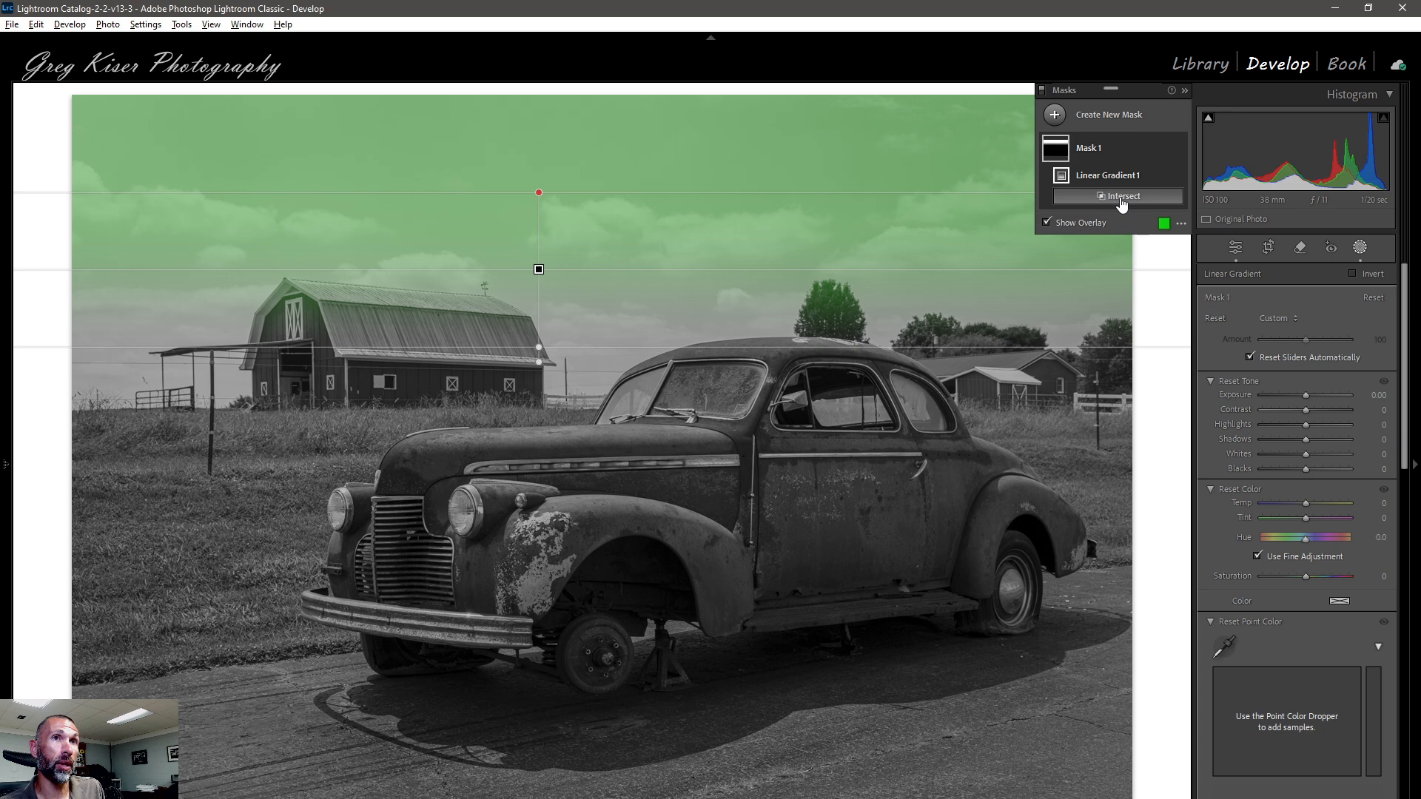
left_click(1122, 196)
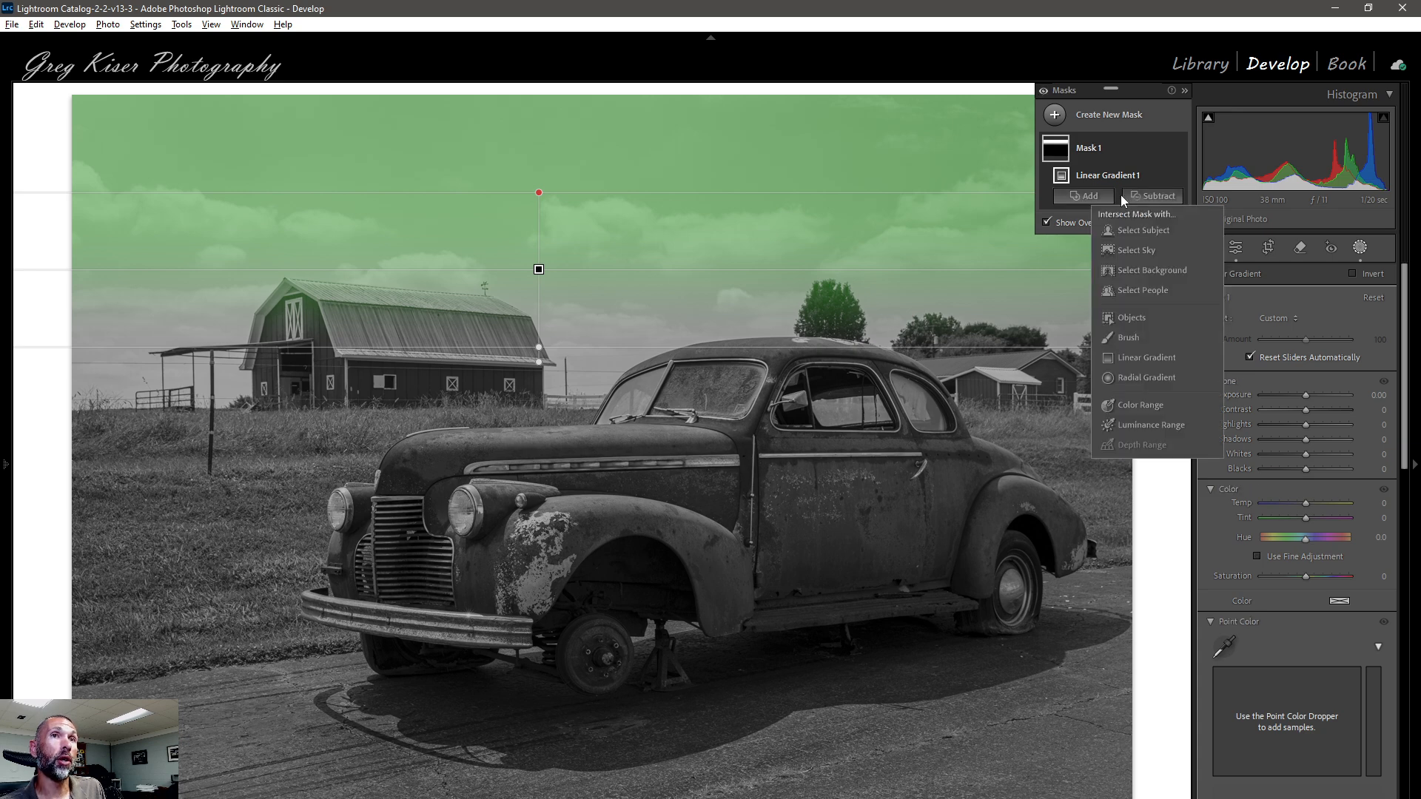
left_click(1131, 250)
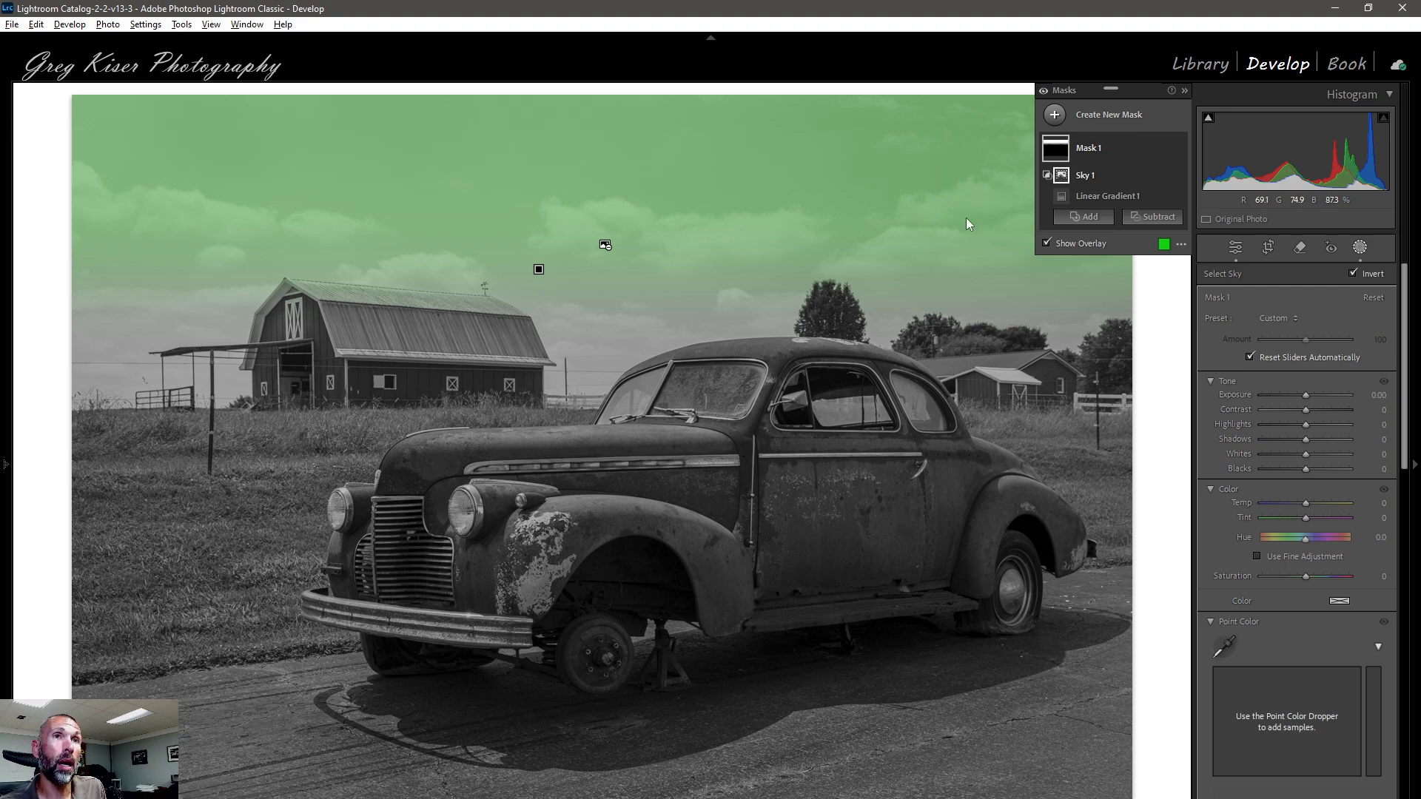
Intersect Mask 1 with a color range sampled from the blue sky, refined to 18, and lower its exposure to -0.36
key("alt")
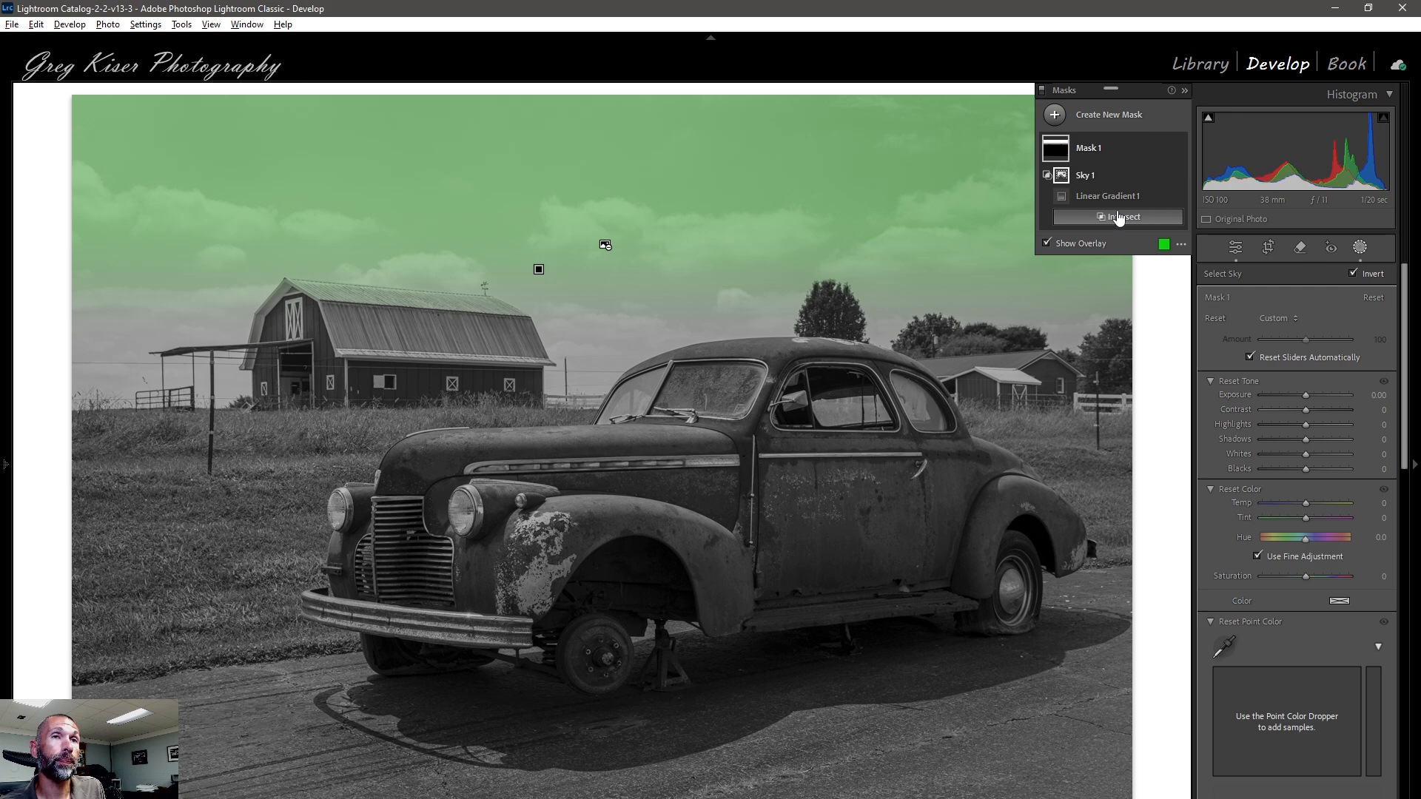
left_click(1118, 216, "alt")
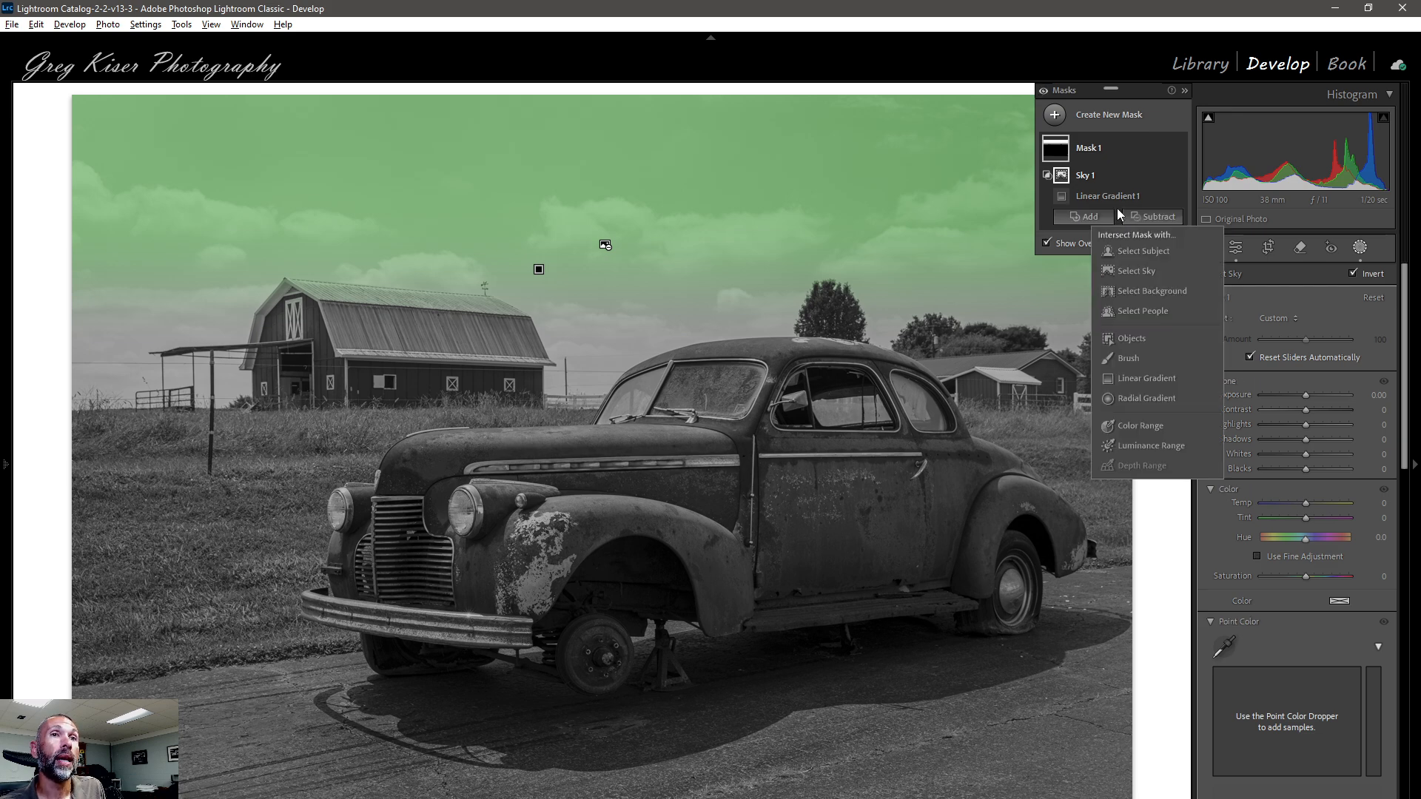
left_click(1137, 426)
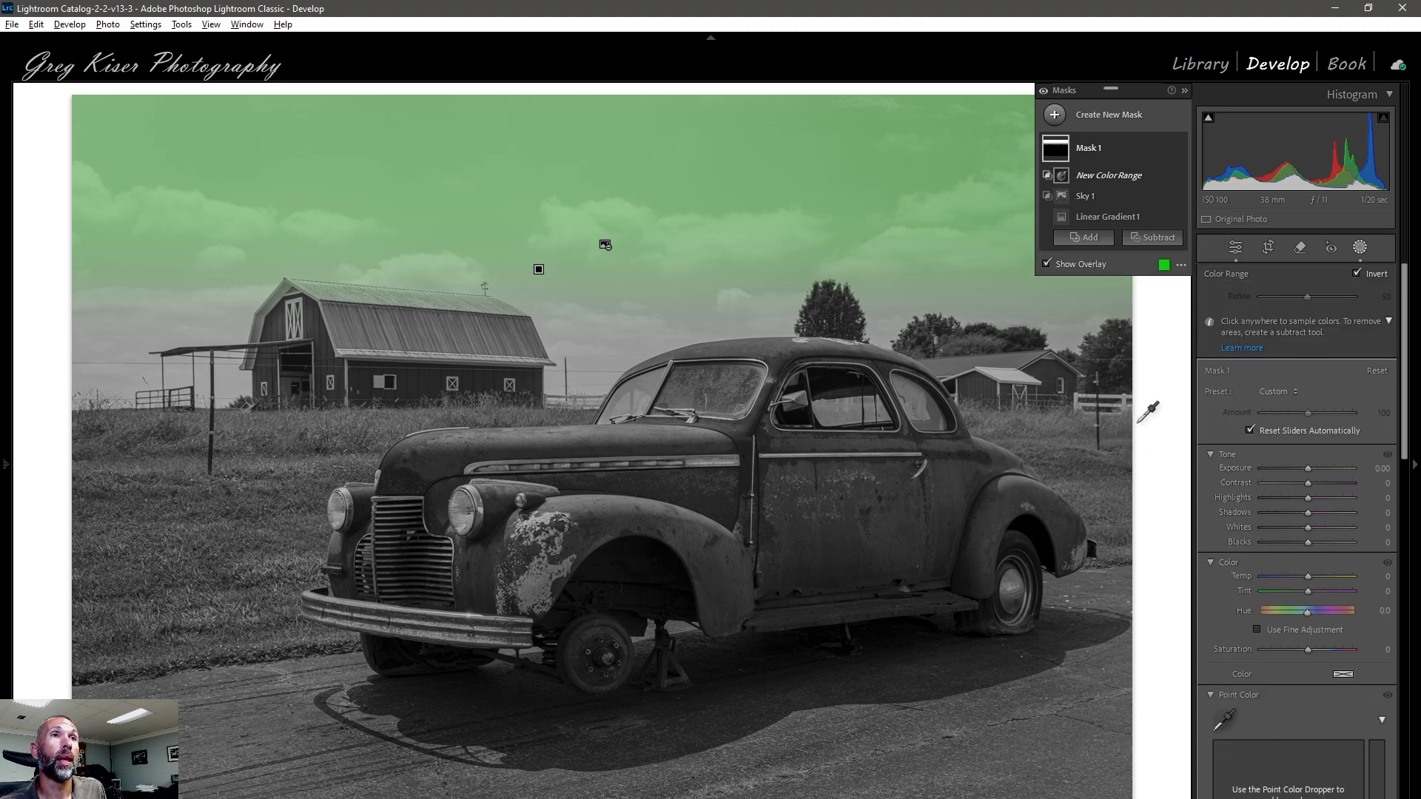
left_click(696, 145)
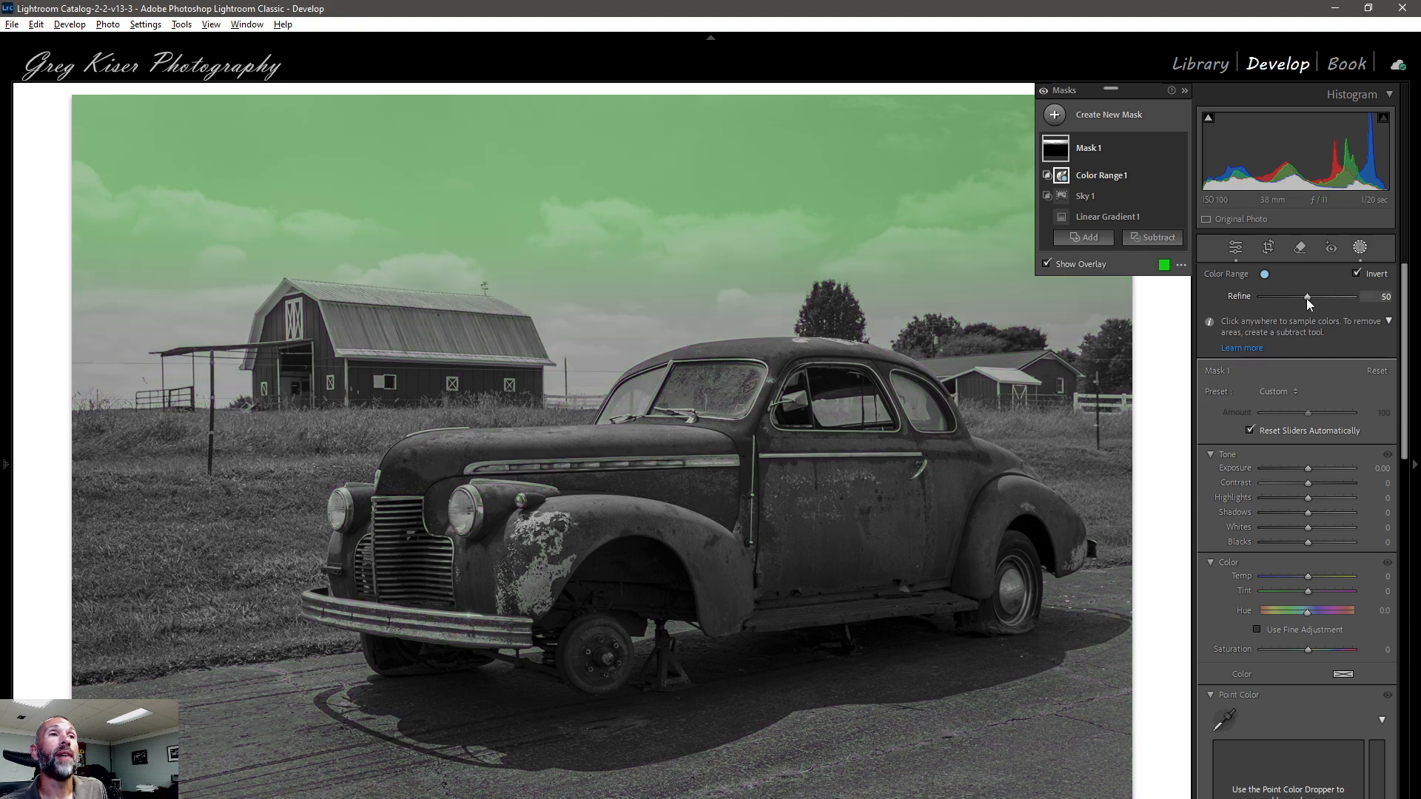
left_click_drag(1307, 299, 1307, 298)
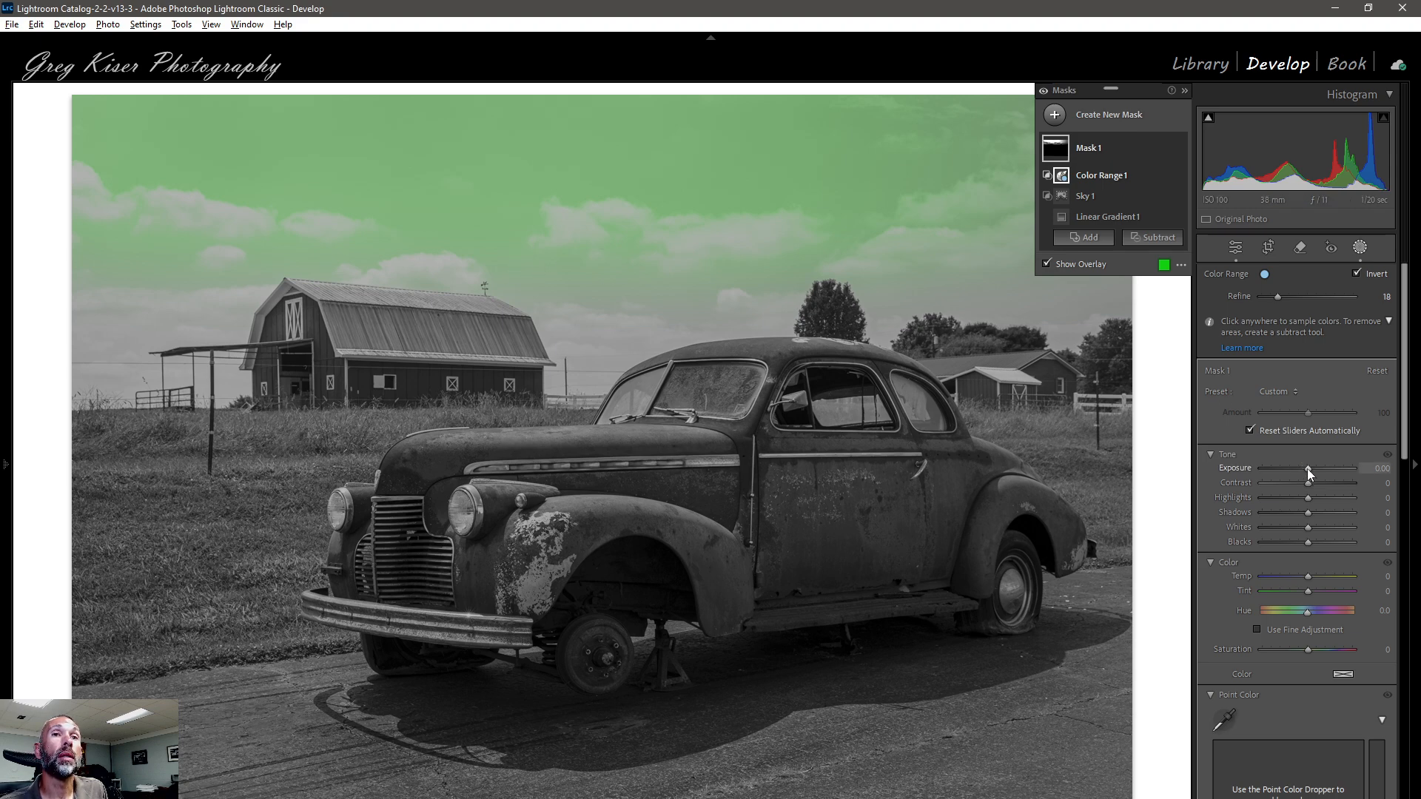
left_click_drag(1307, 469, 1304, 474)
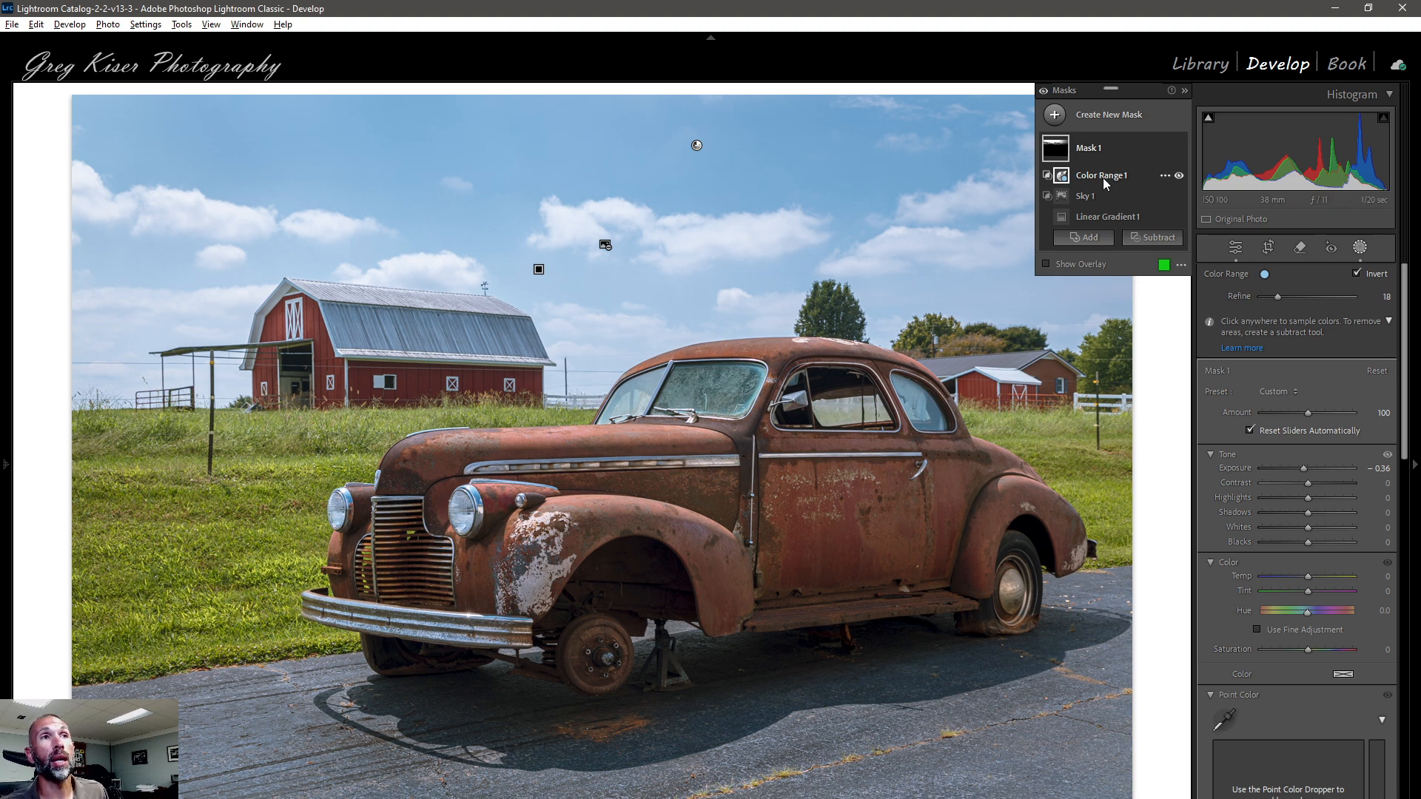
Create a second linear gradient mask over the uppermost sky and intersect it with a color range sampled from the blue
left_click(1105, 121)
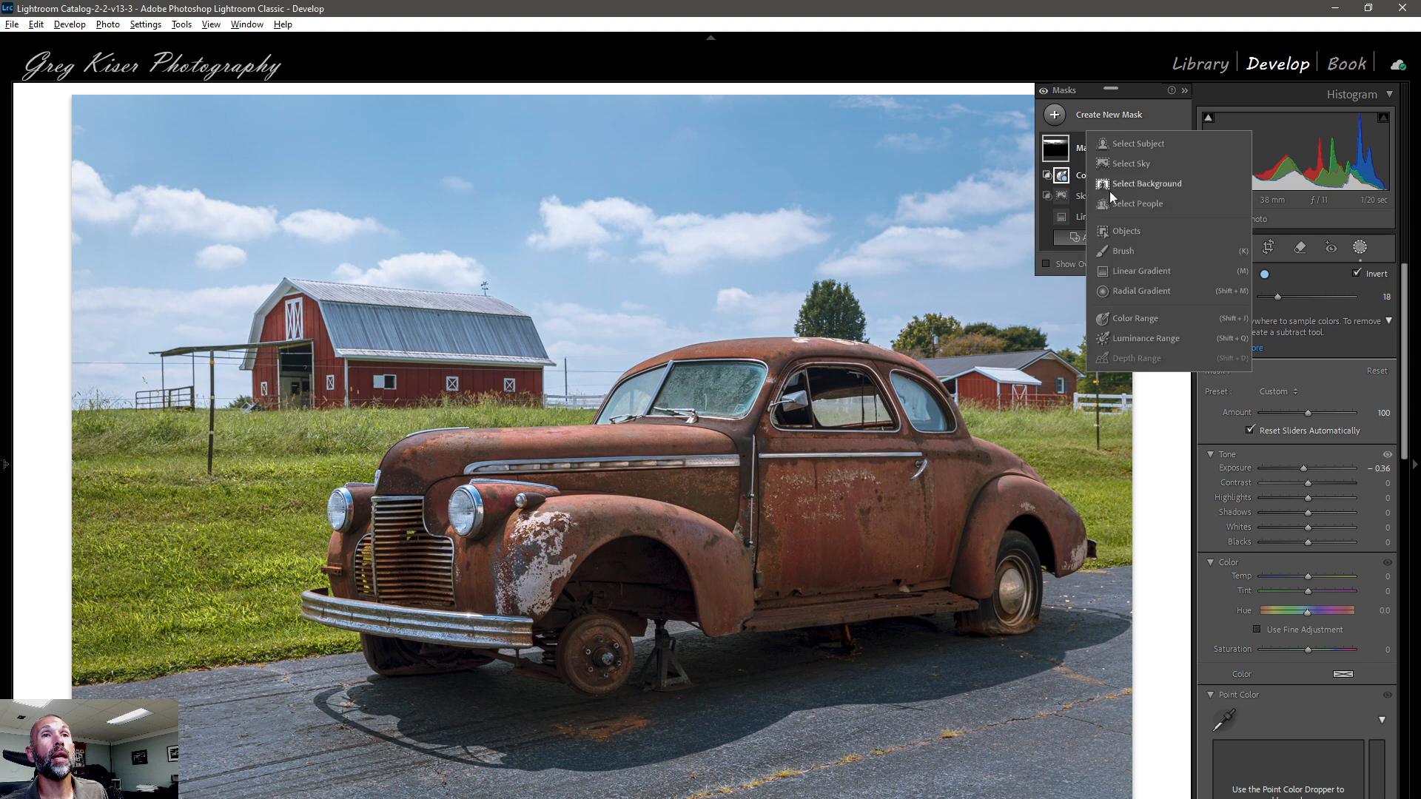
left_click(1140, 273)
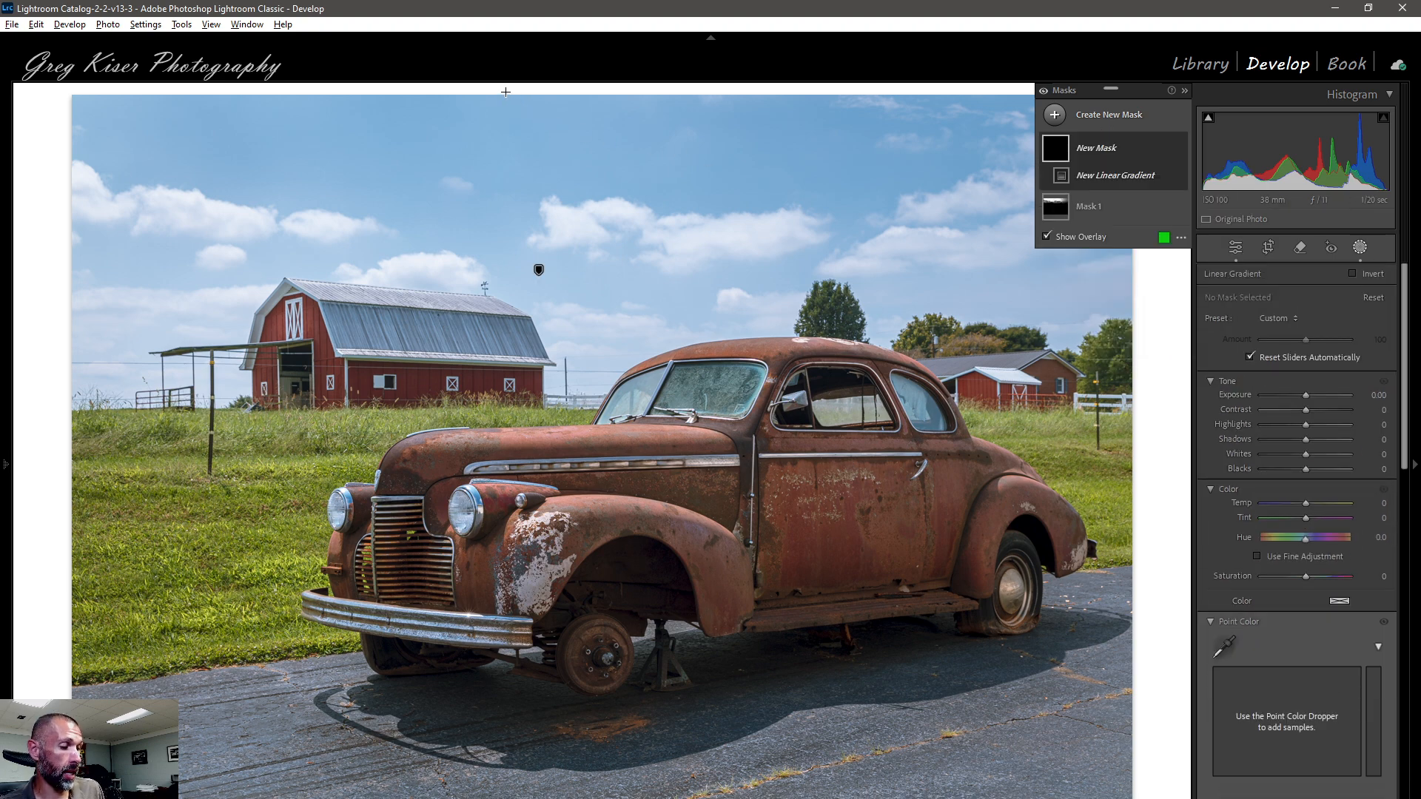
left_click_drag(505, 108, 515, 232)
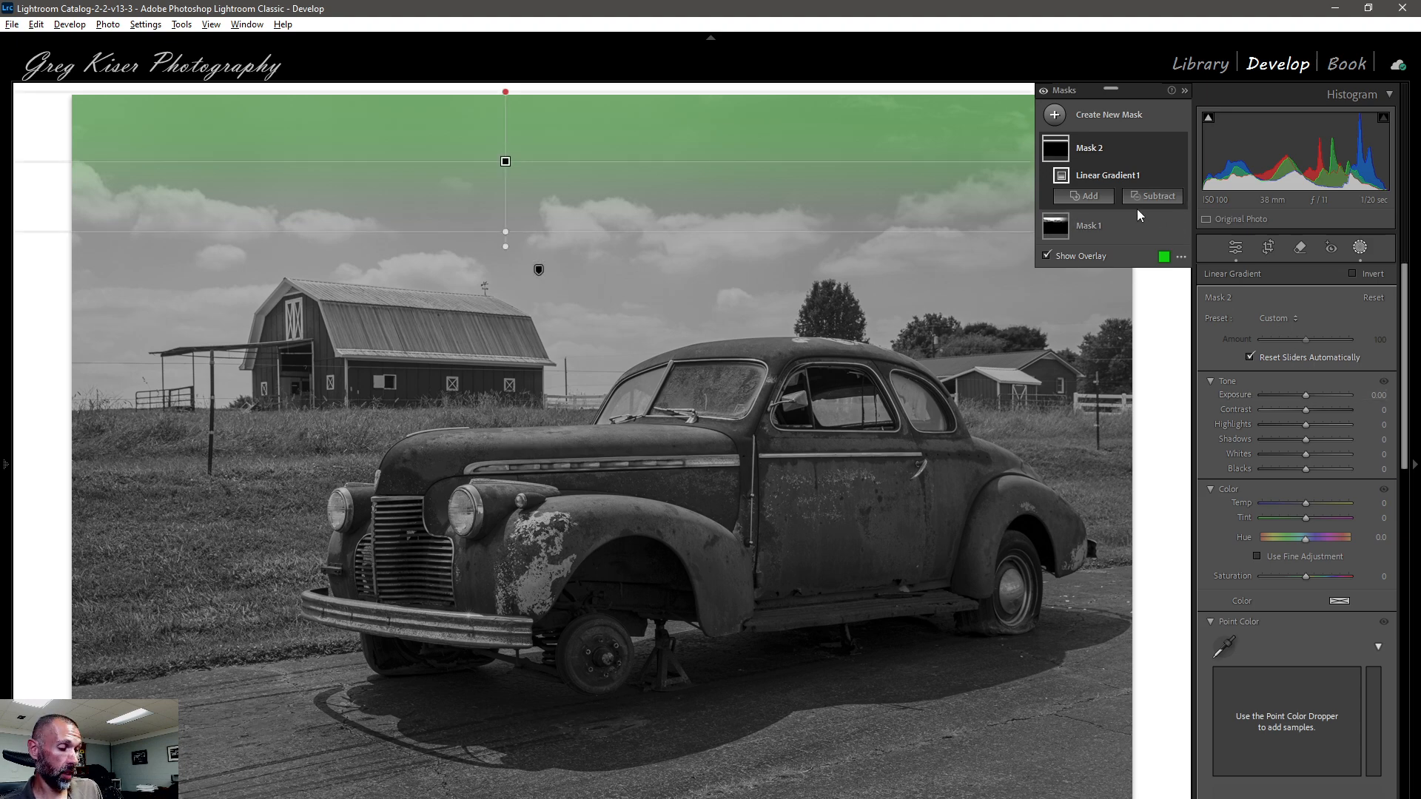
key("alt")
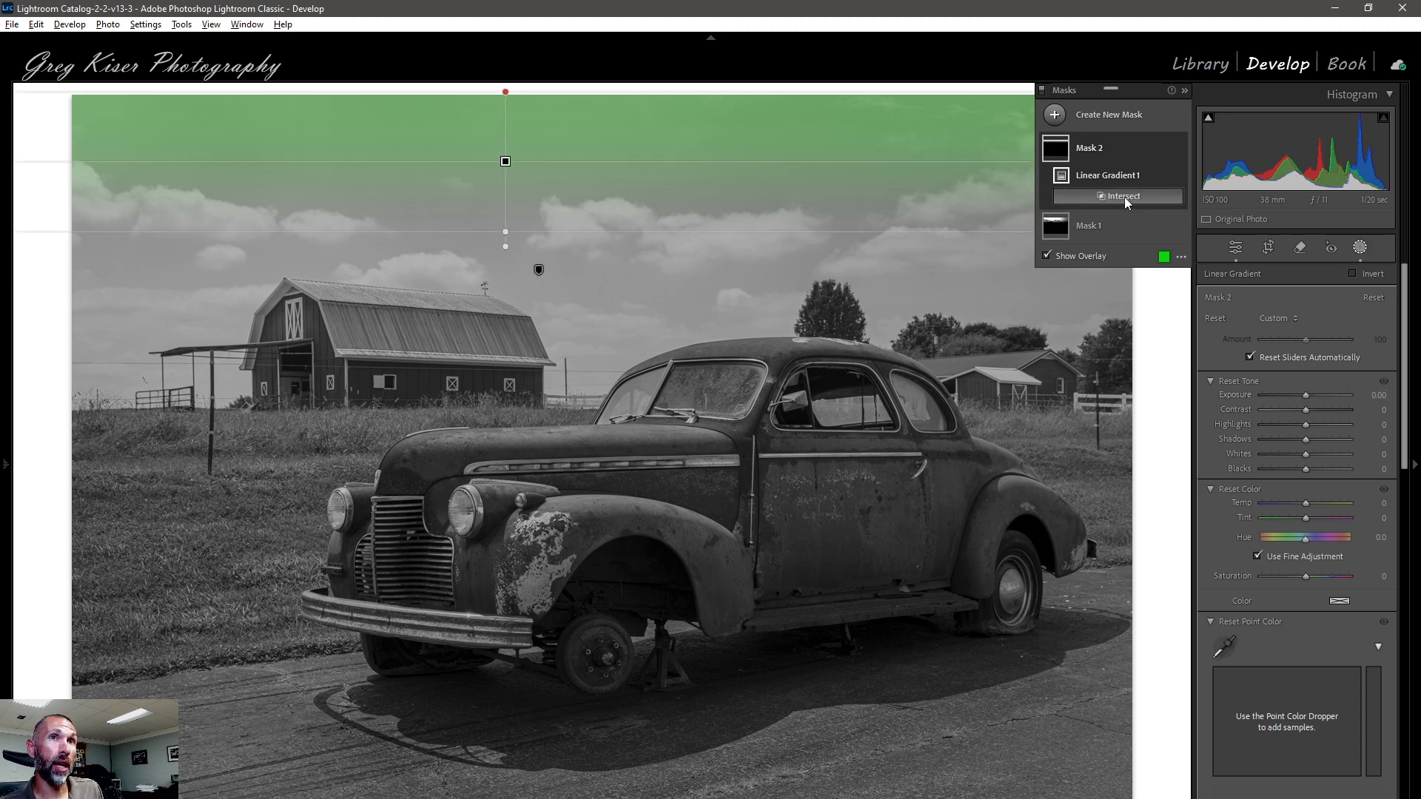
left_click(1125, 197, "alt")
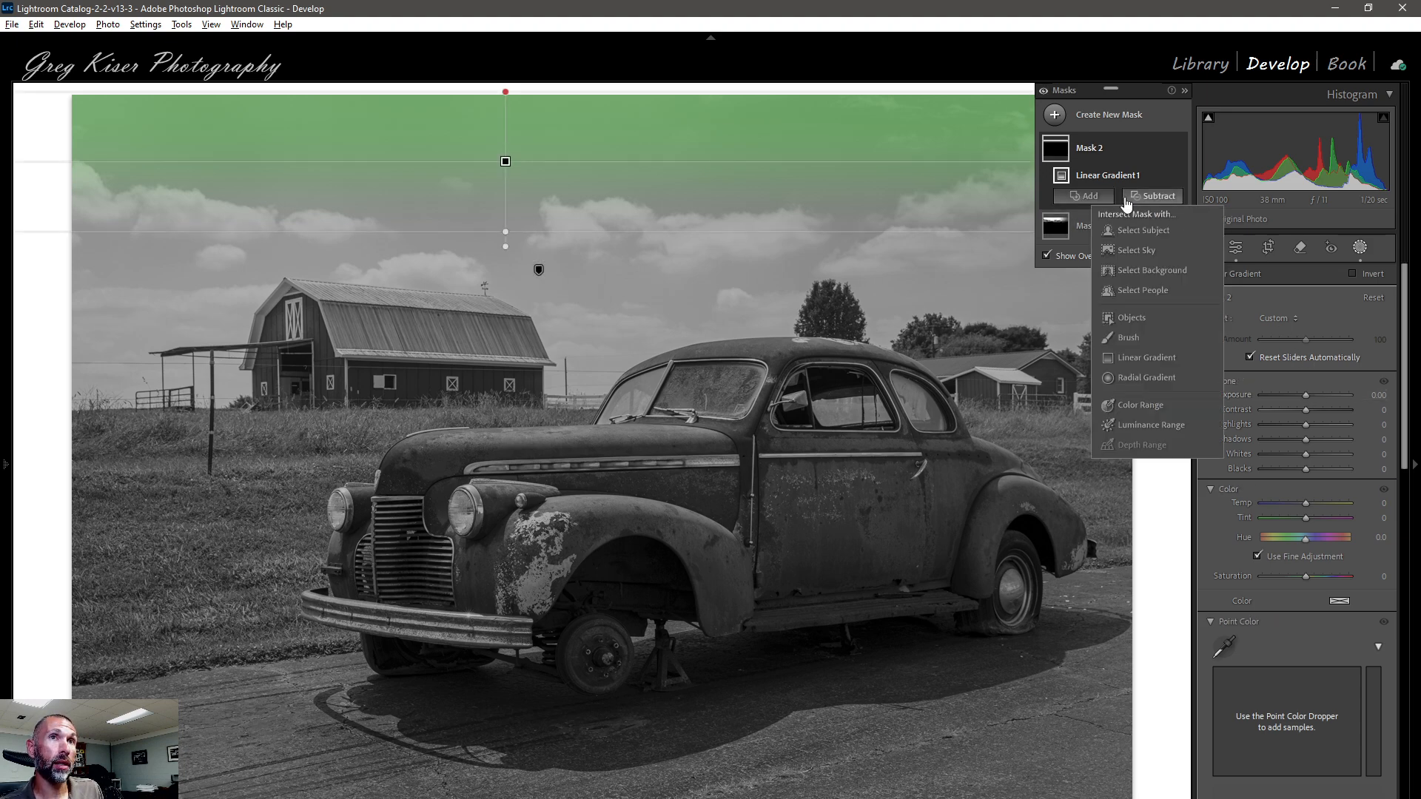
left_click(1141, 405)
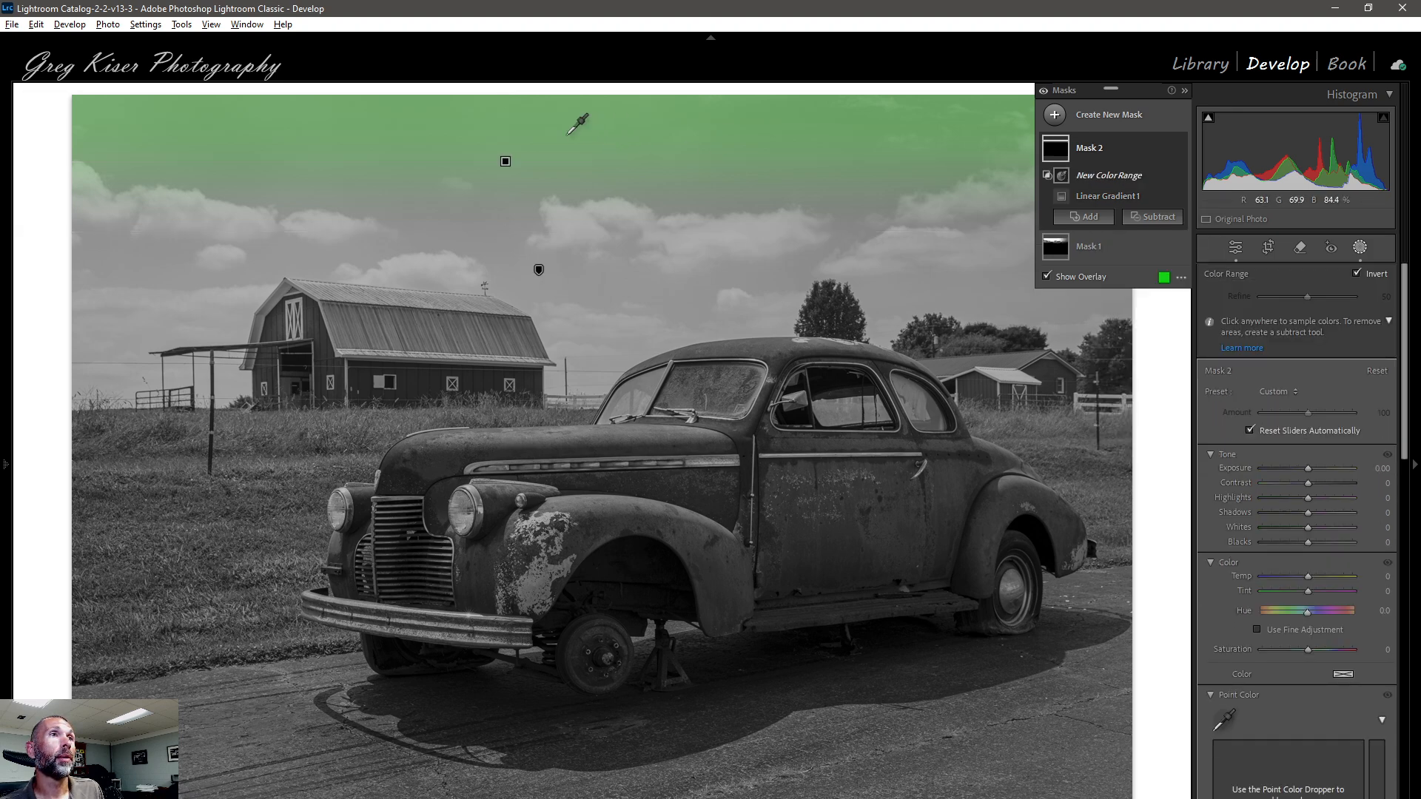
left_click(560, 134)
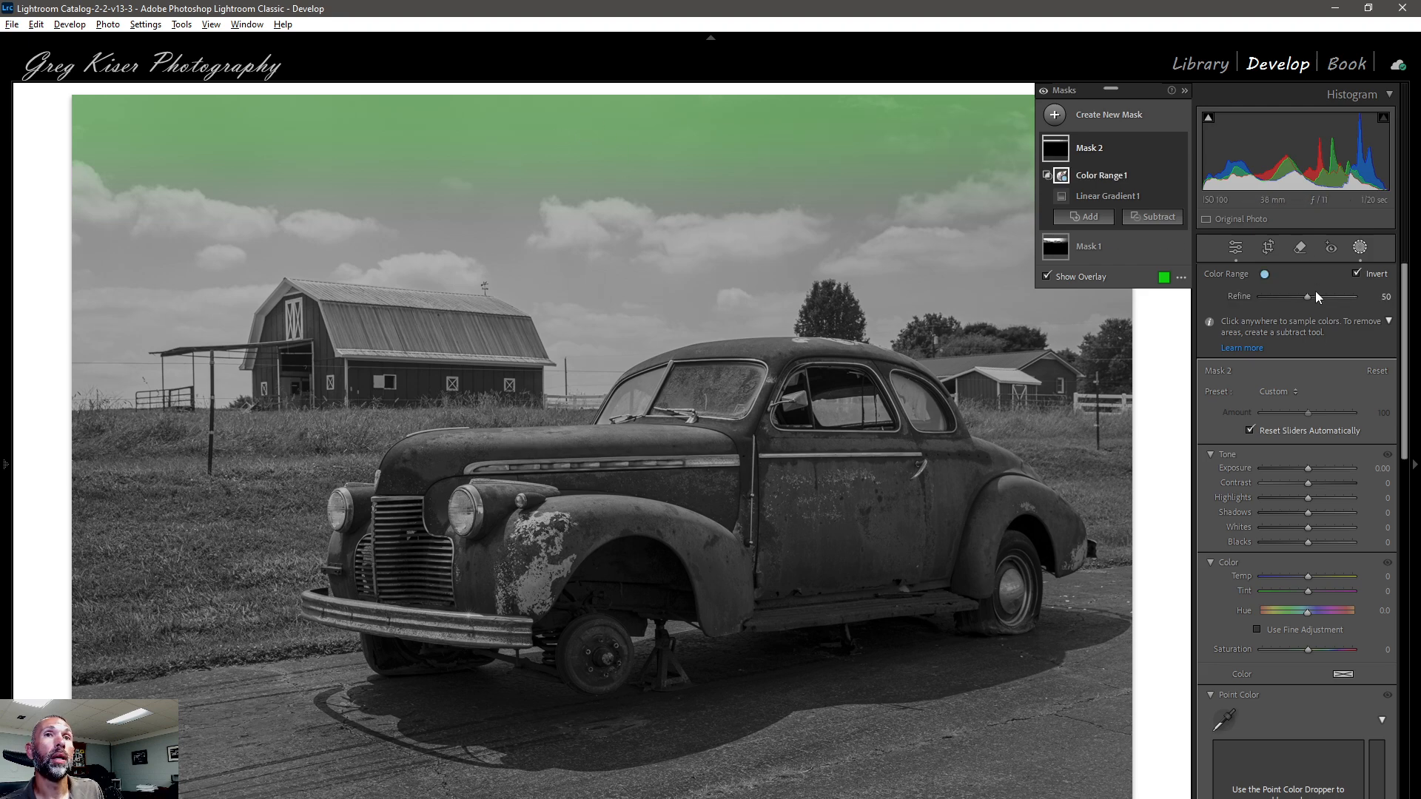
Refine Mask 2's color range to 20 and lower the mask's exposure to -0.29
left_click_drag(1306, 296, 1307, 298)
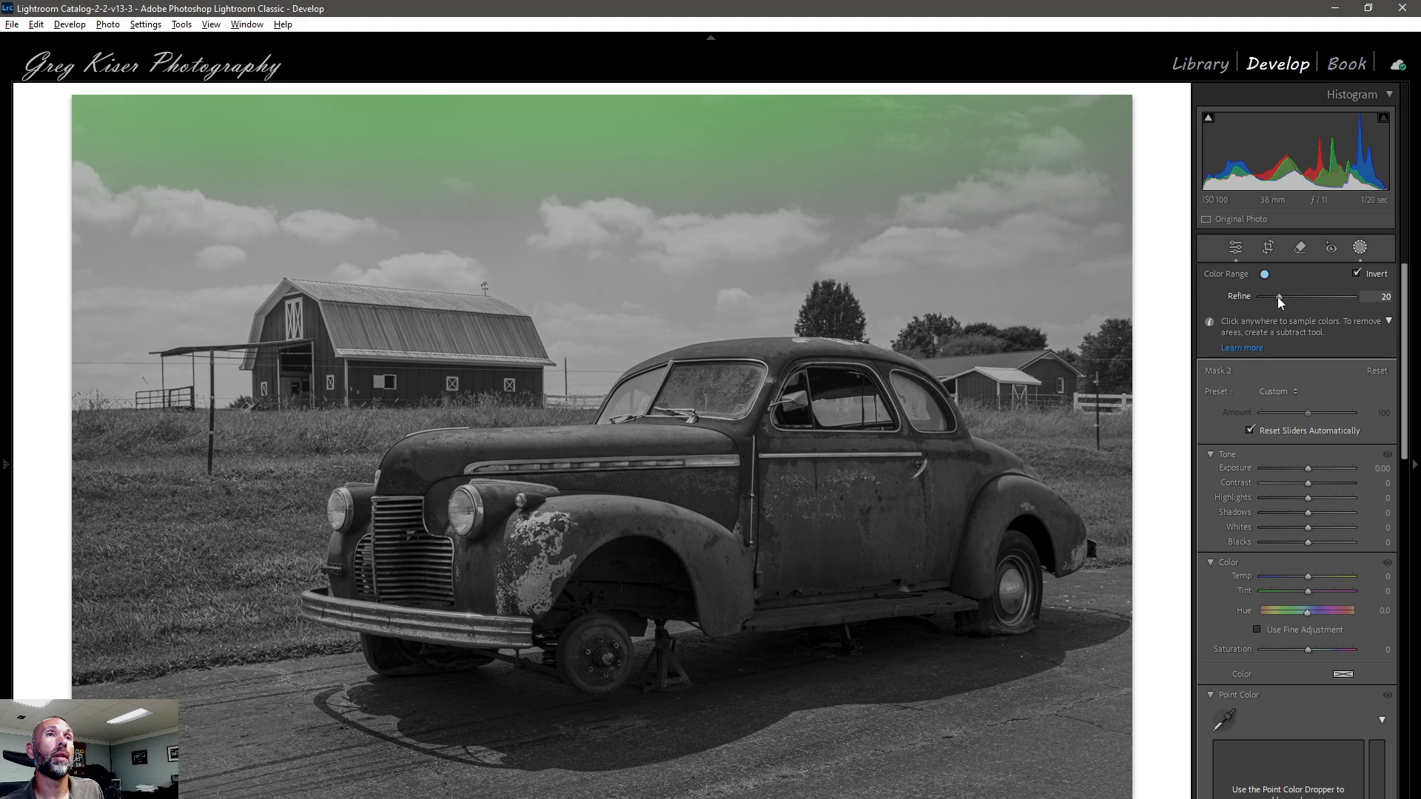
left_click_drag(1278, 296, 1278, 296)
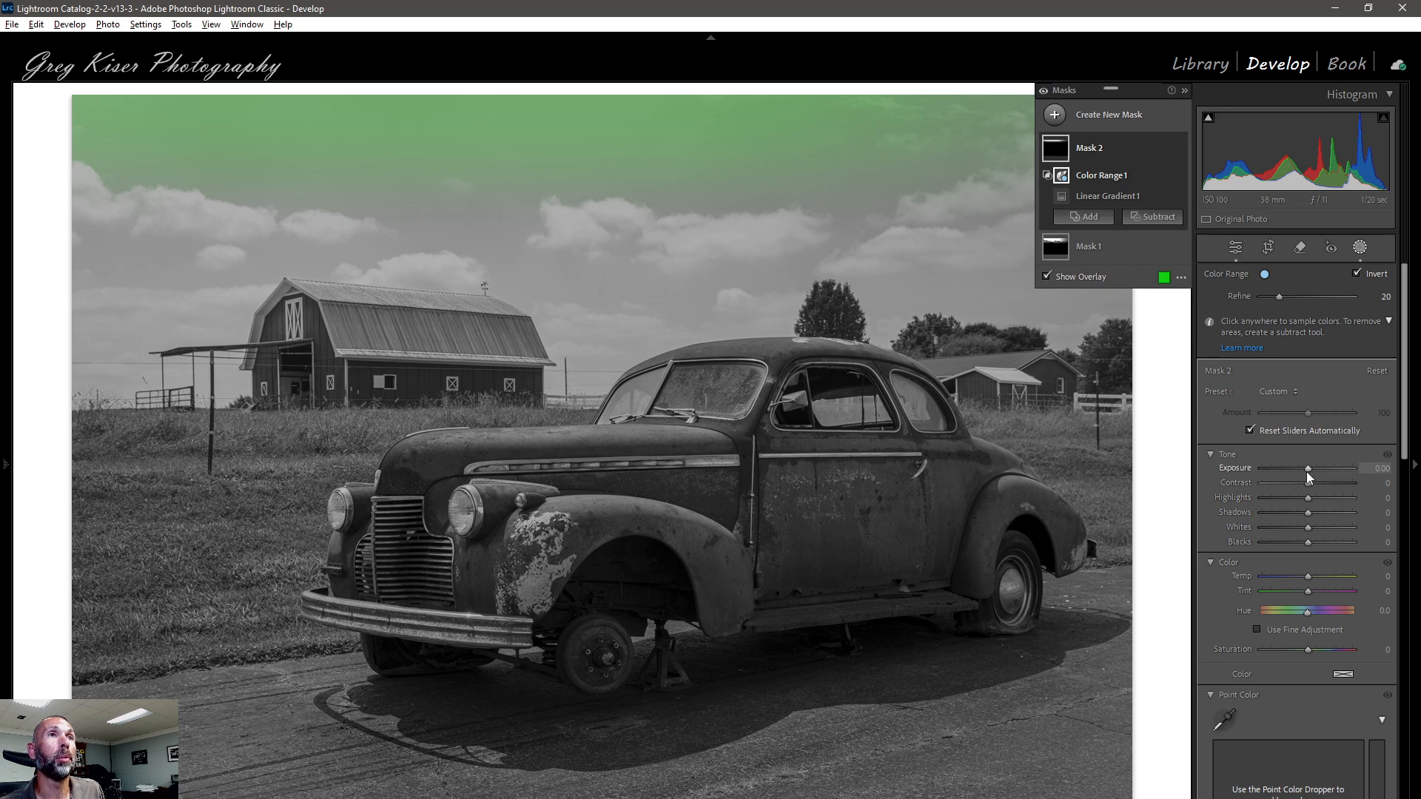
left_click_drag(1307, 472, 1303, 469)
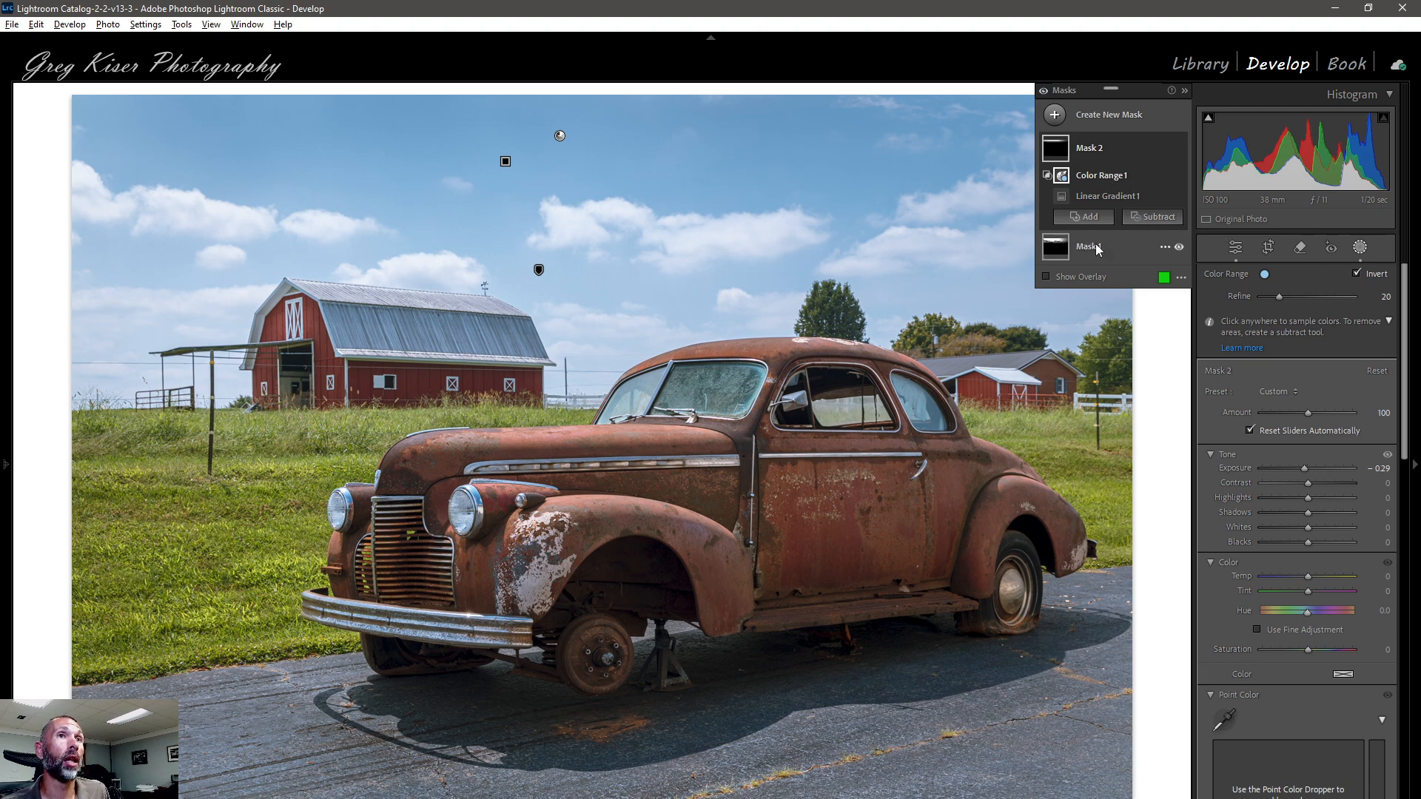
Compare the photo with all masks hidden and shown
left_click(1045, 93)
left_click(1045, 93)
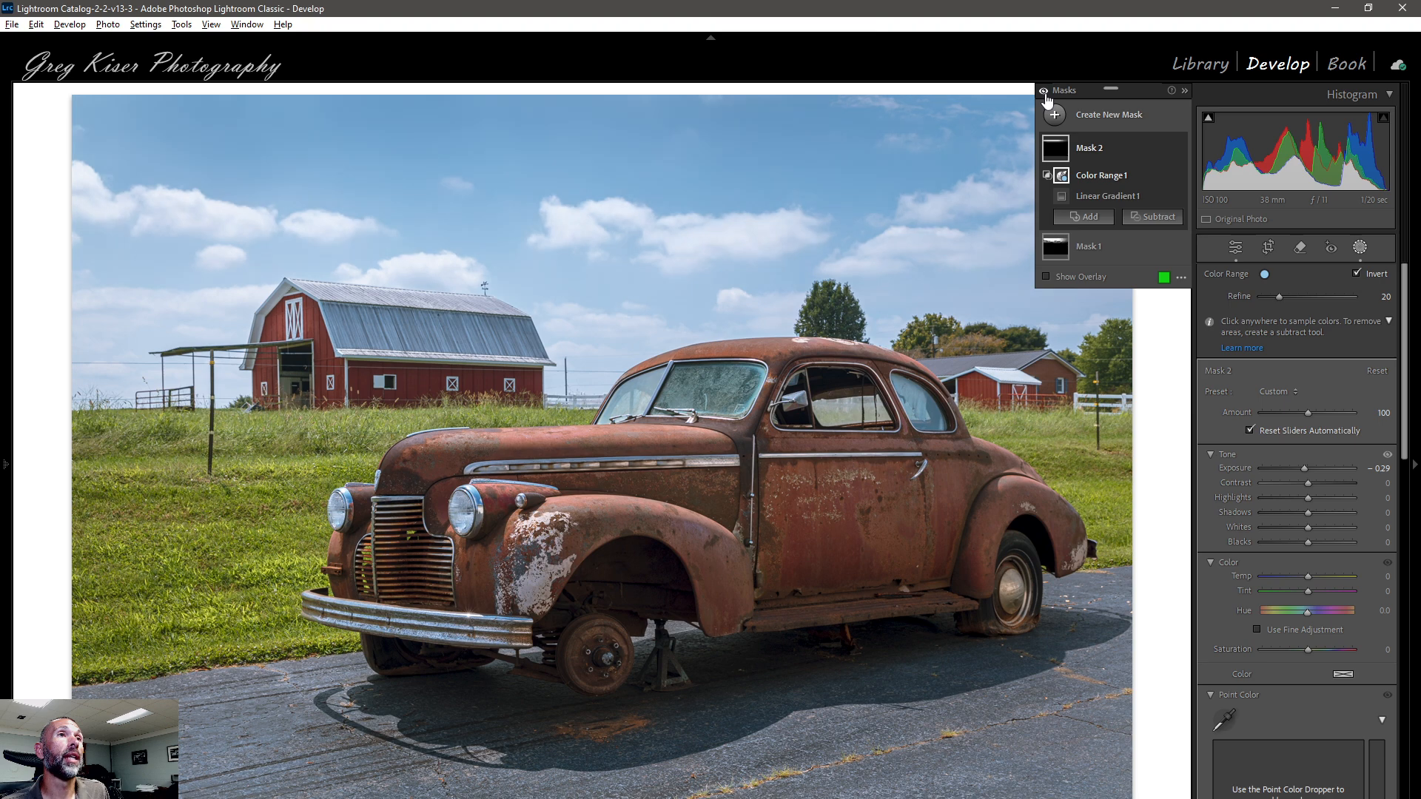
left_click(1044, 94)
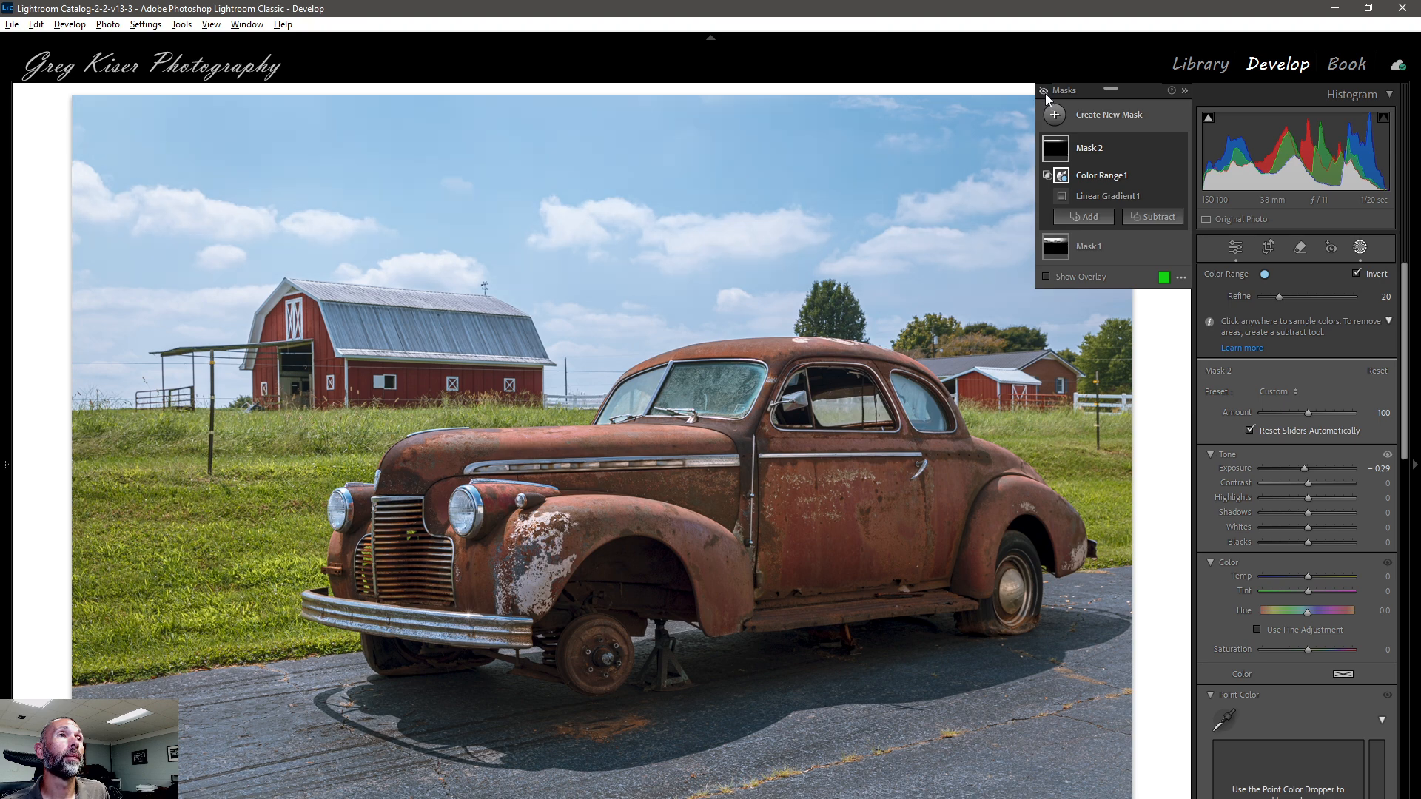
left_click(1045, 93)
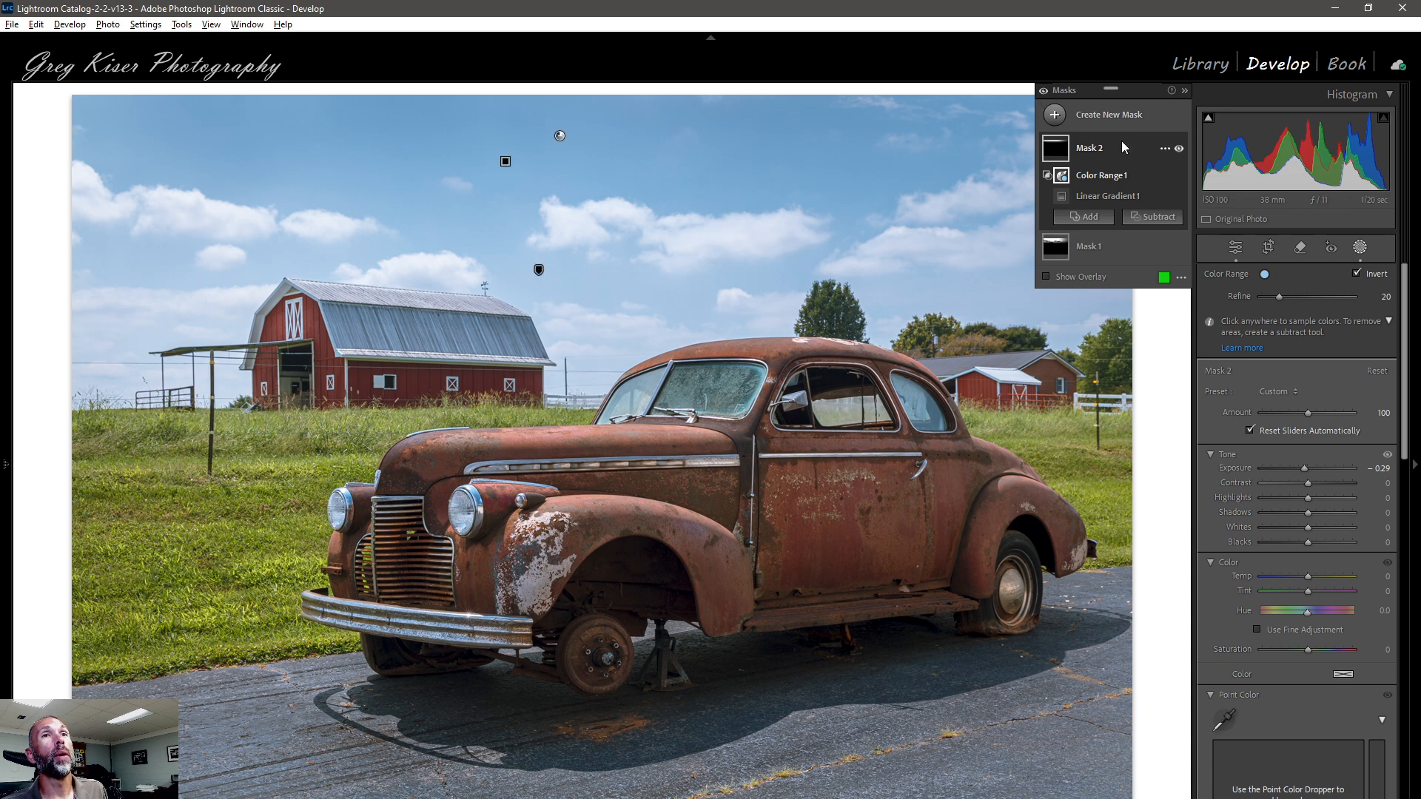
Create a third linear gradient mask fading out near the horizon and intersect it with a luminance range sampled from the bright clouds
left_click(1123, 112)
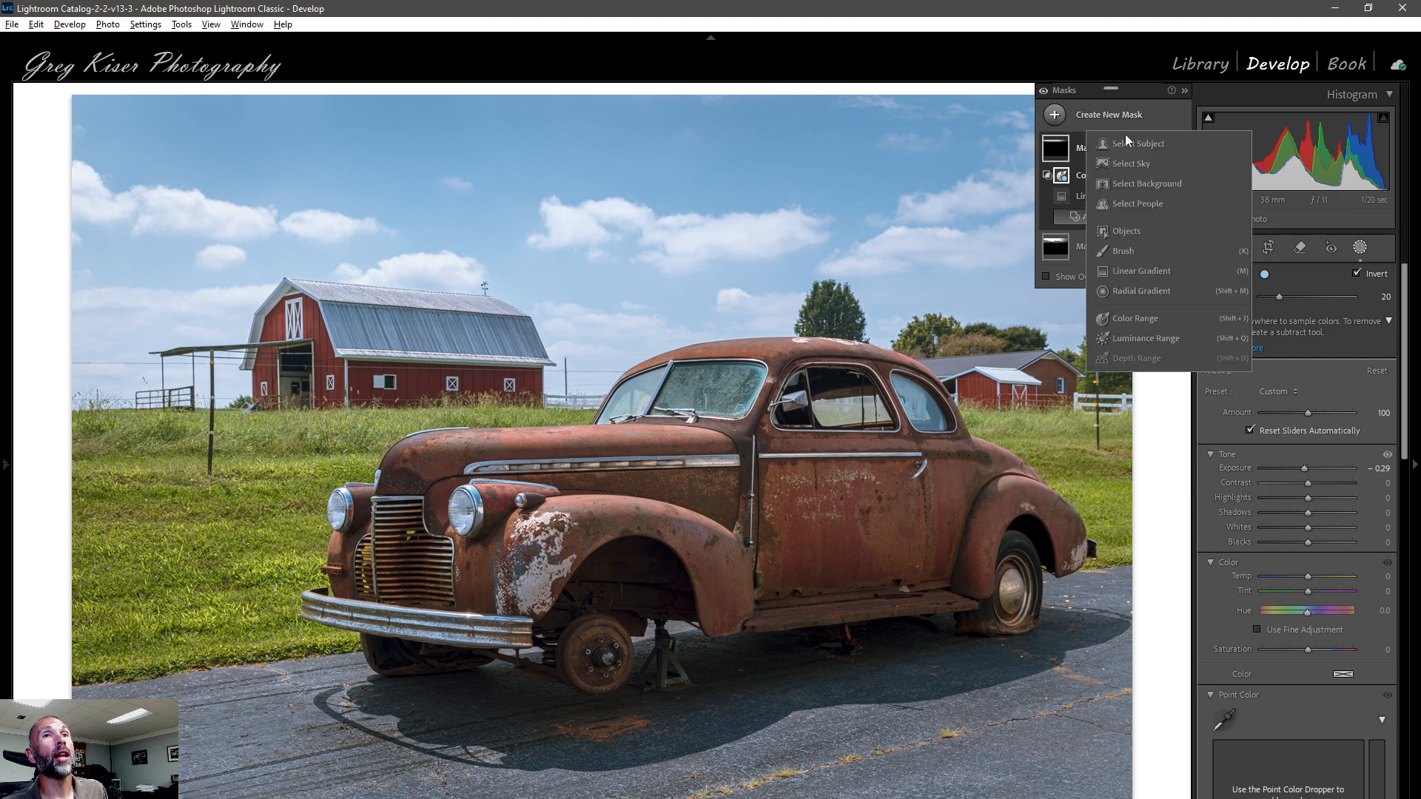
left_click(1142, 271)
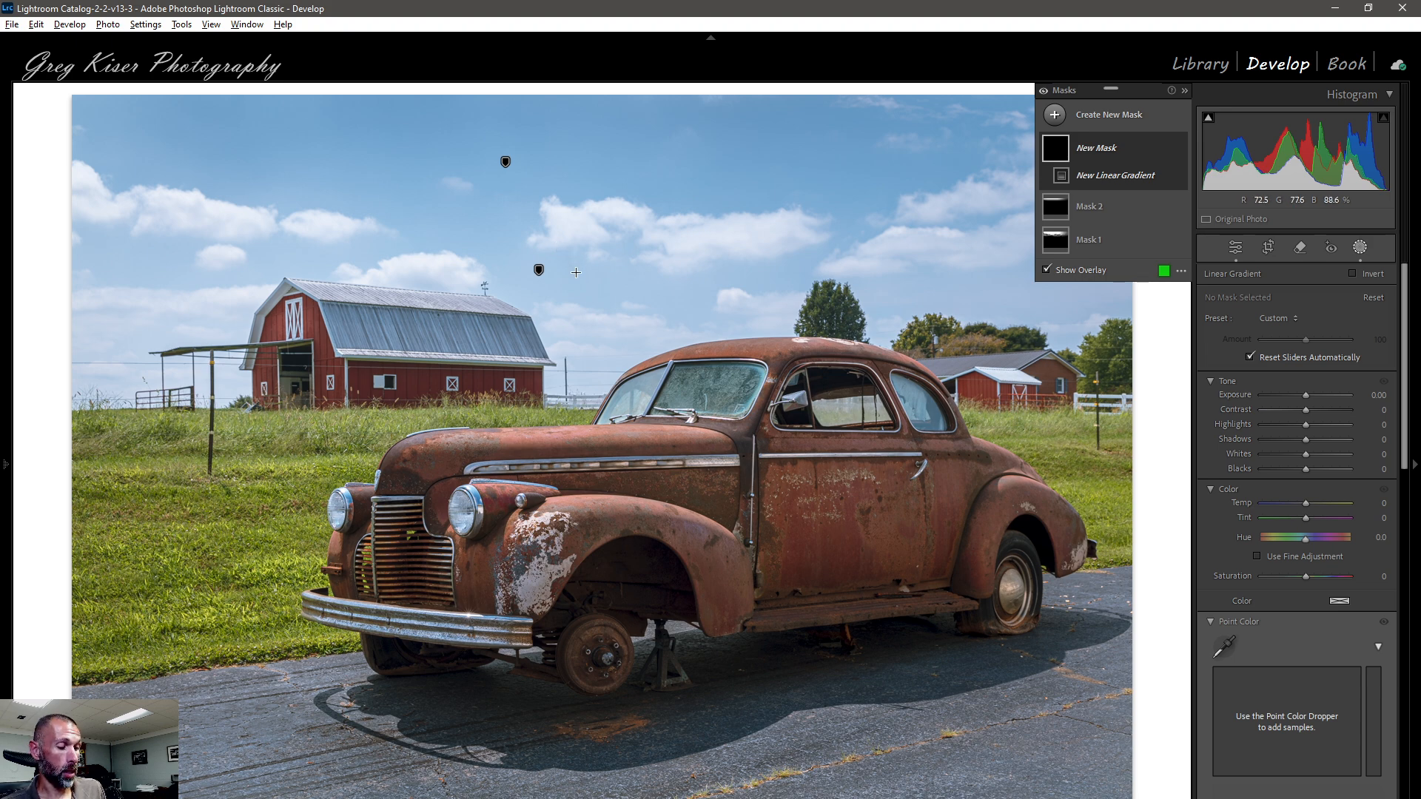
left_click_drag(575, 272, 576, 379)
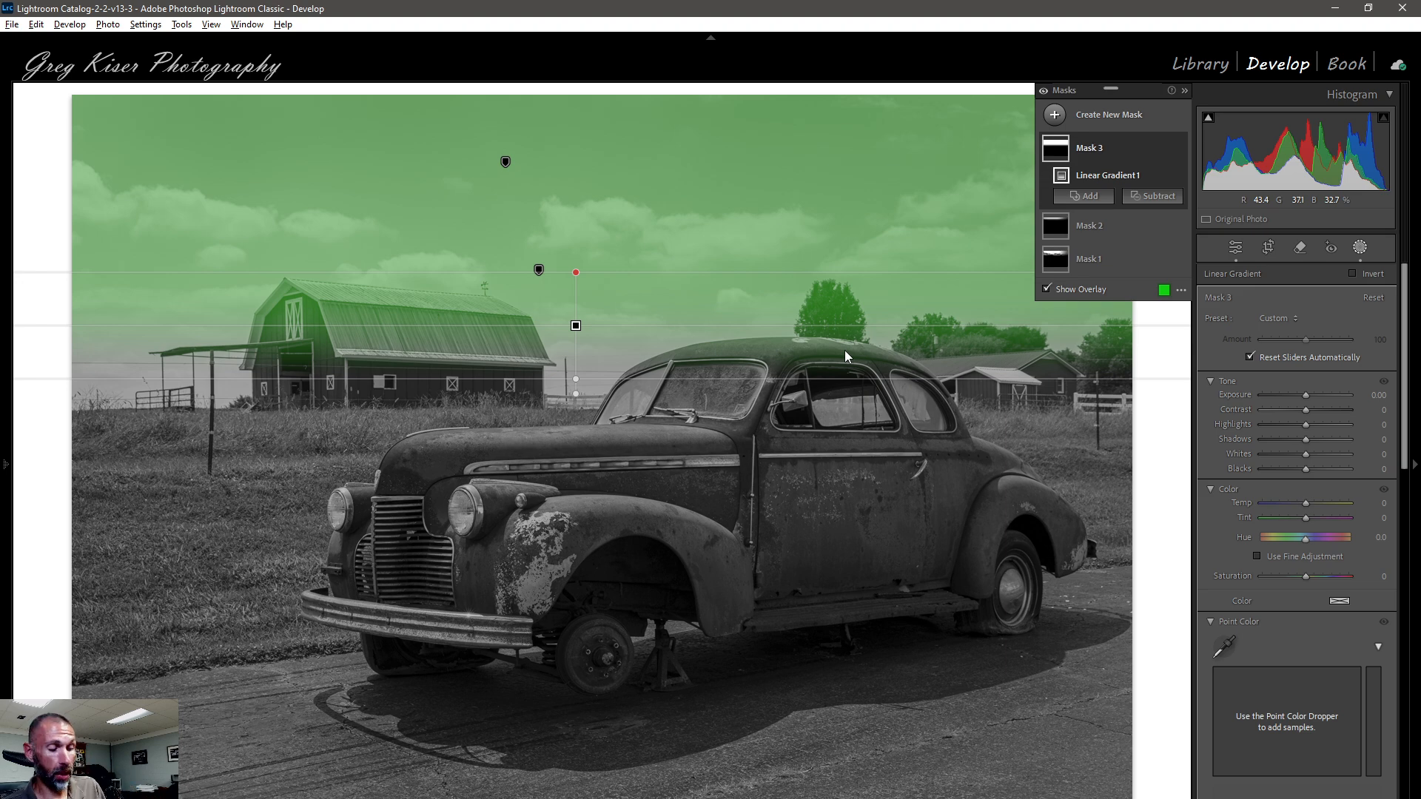
key("alt")
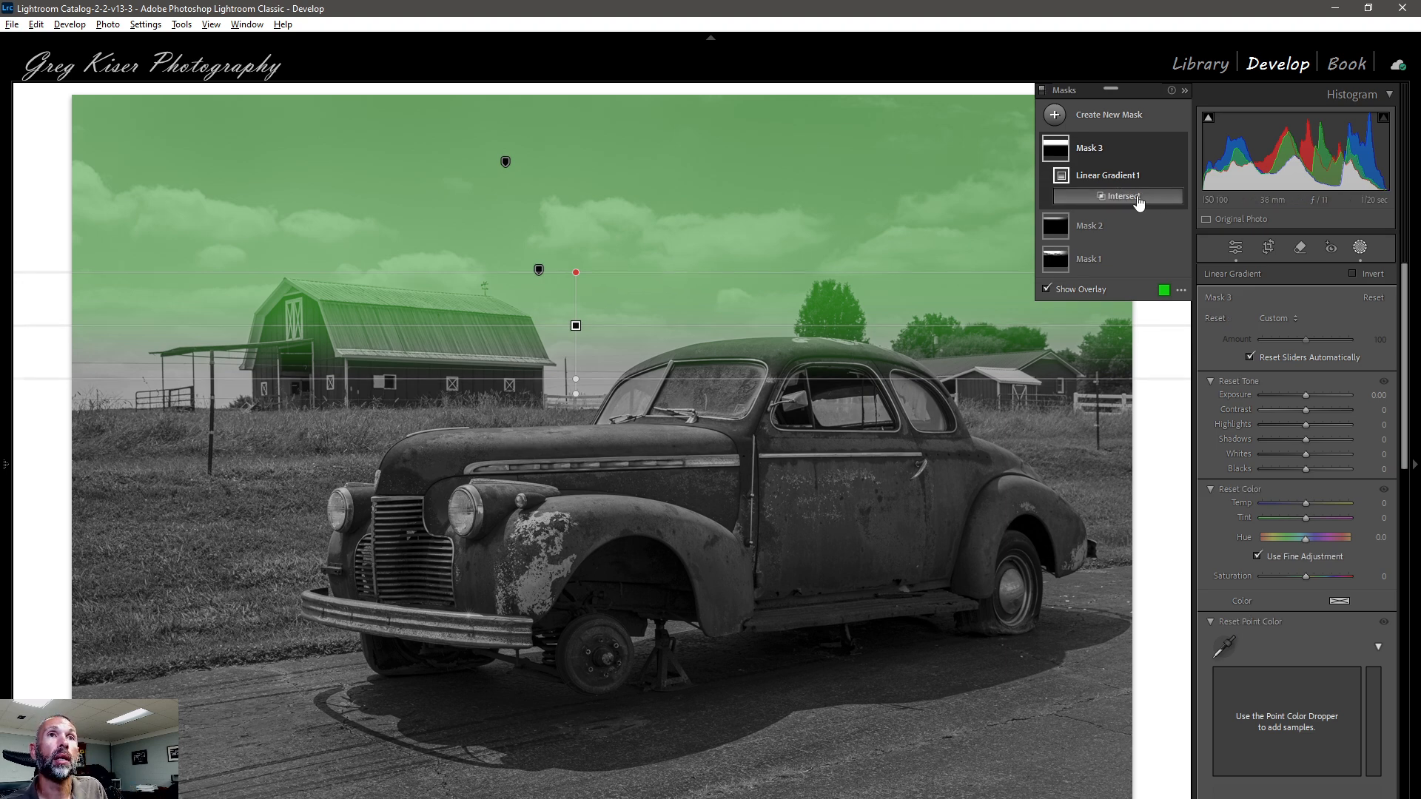
left_click(1137, 196, "alt")
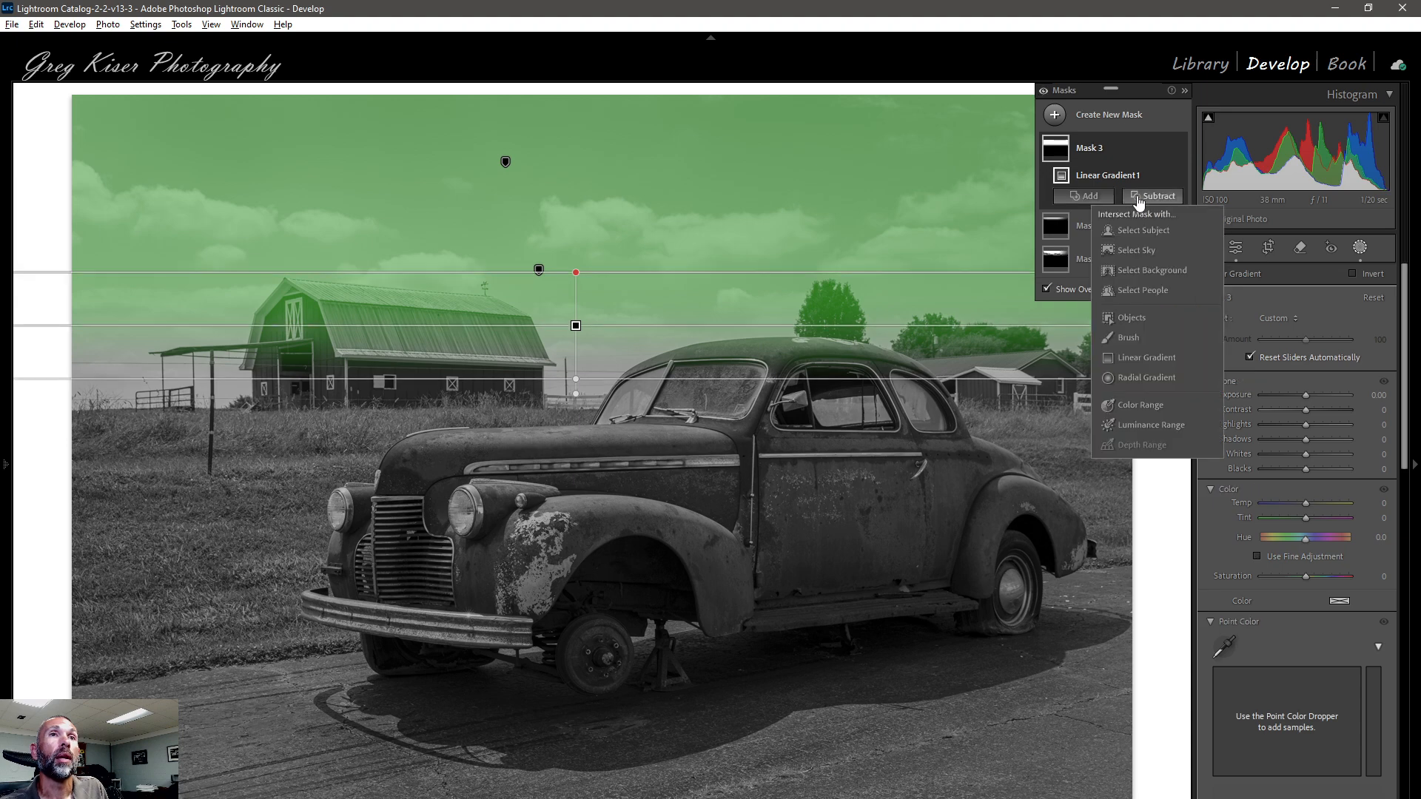
left_click(1128, 420)
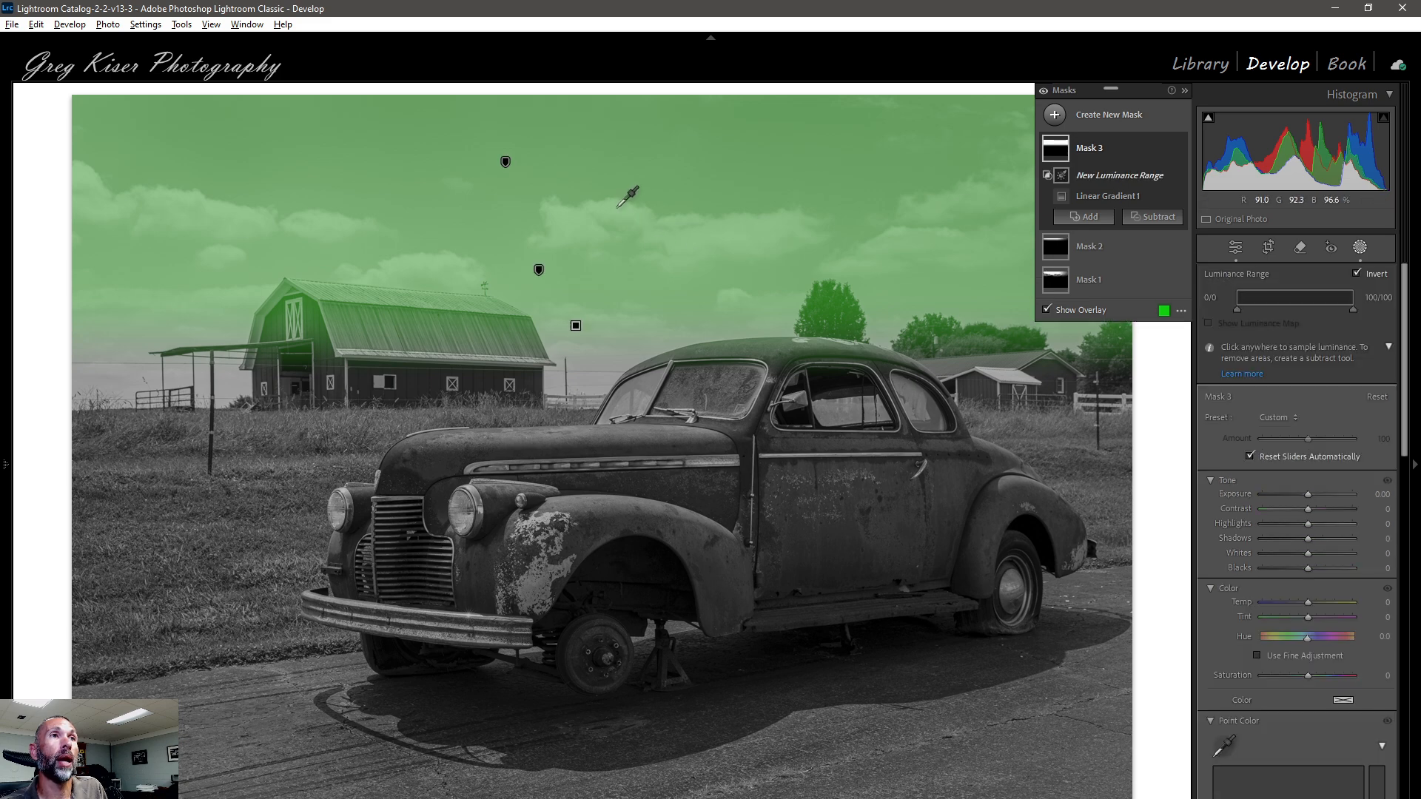
left_click_drag(616, 208, 701, 286)
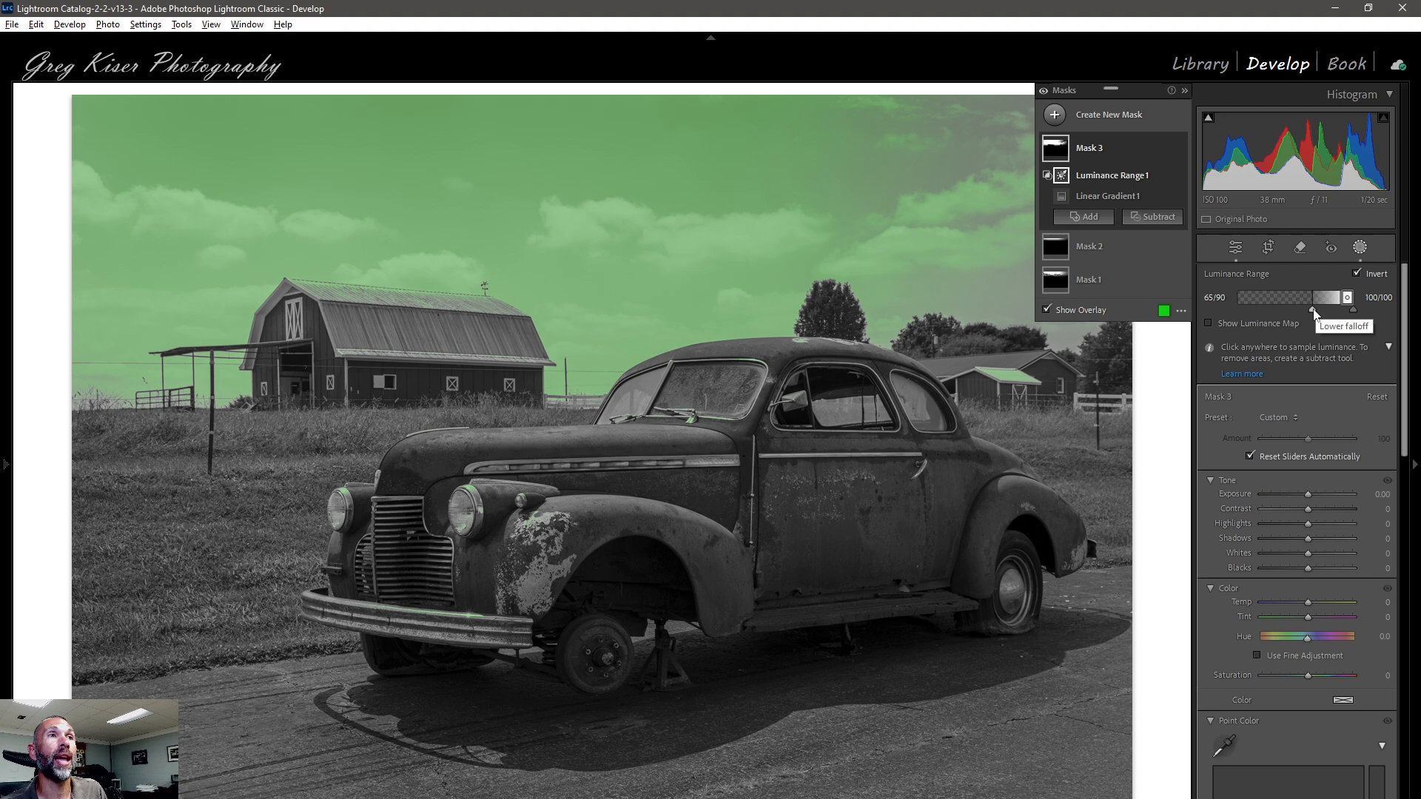
Narrow Mask 3's luminance range to the brightest clouds, with the lower limits at 86/93 and the upper at 100/100
left_click_drag(1313, 309, 1313, 309)
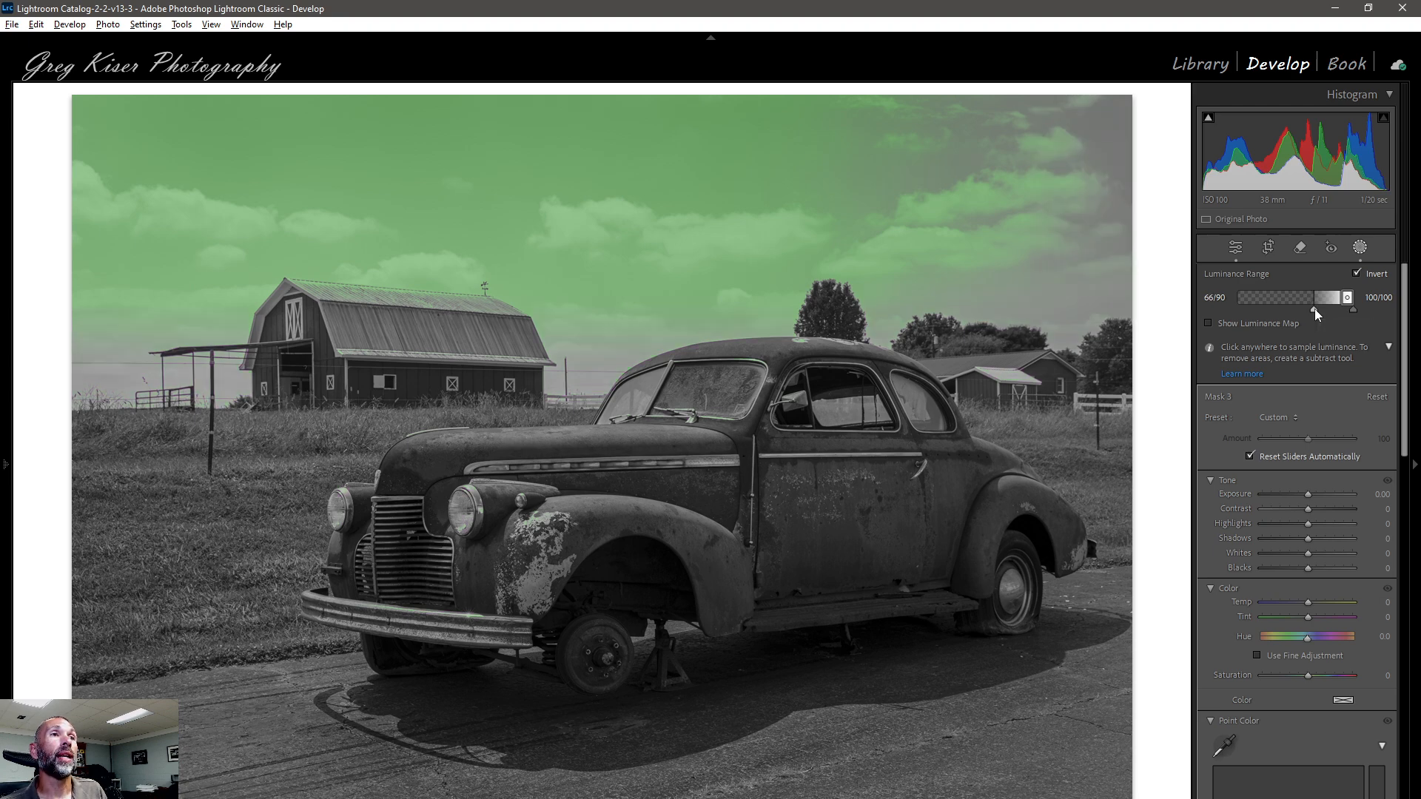
left_click_drag(1317, 308, 1333, 306)
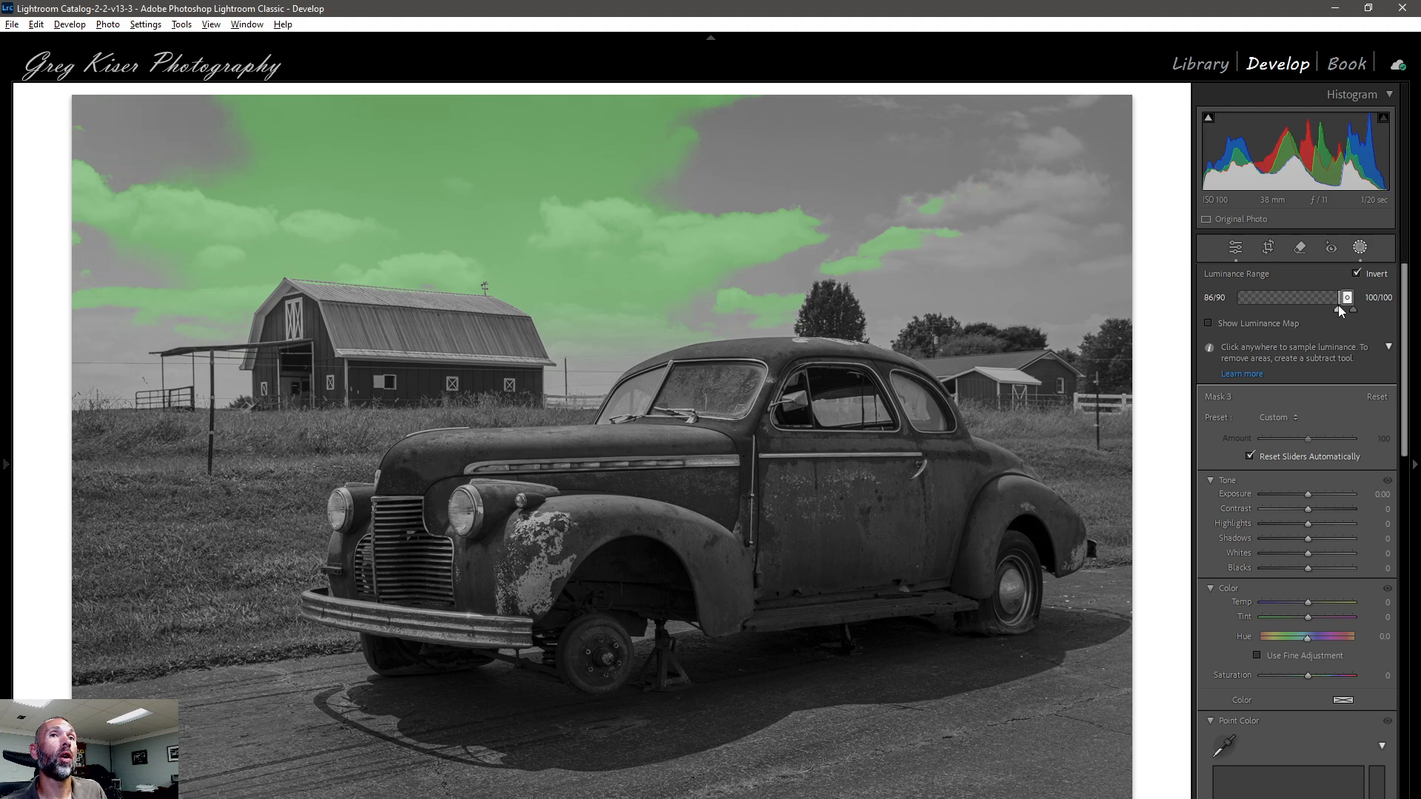
left_click_drag(1338, 305, 1332, 310)
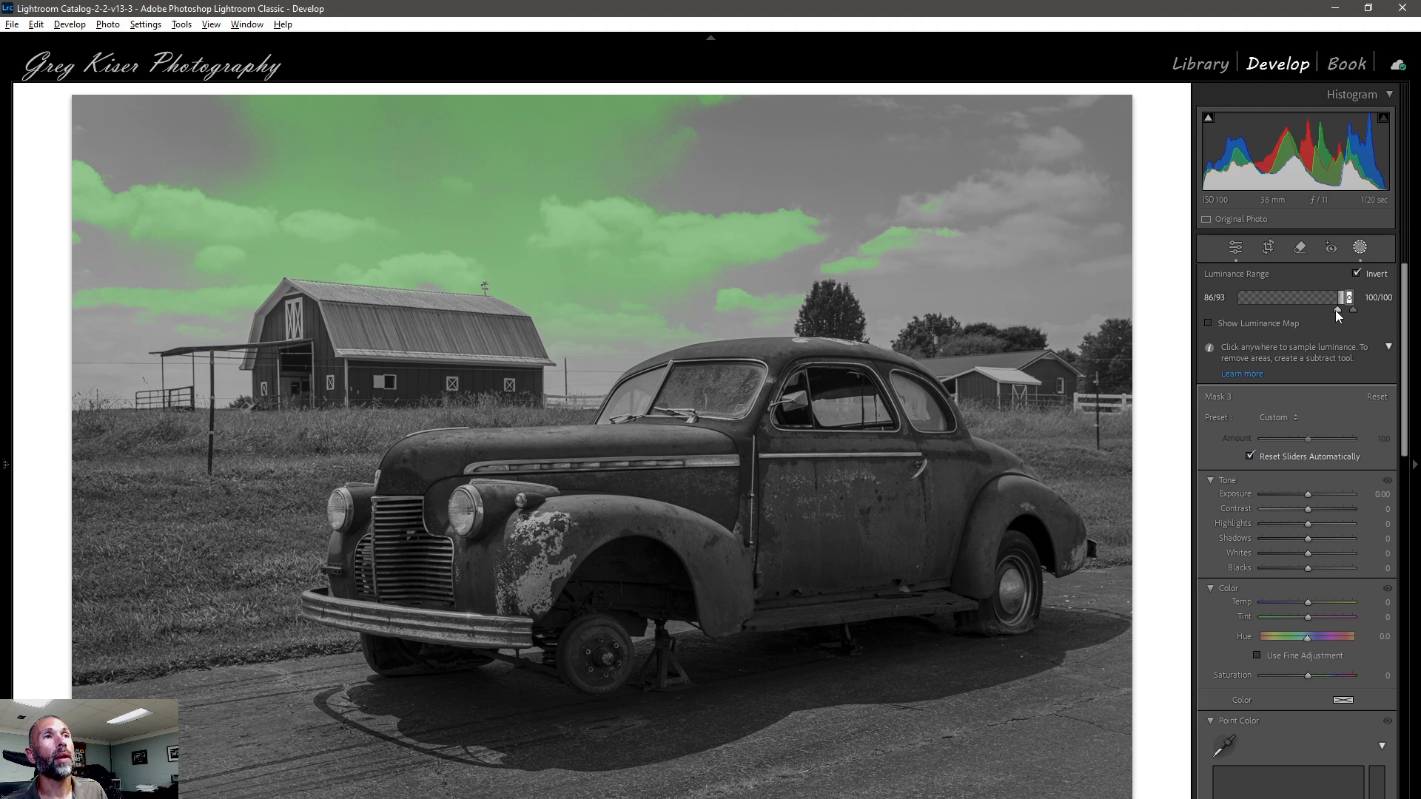
left_click_drag(1335, 309, 1334, 310)
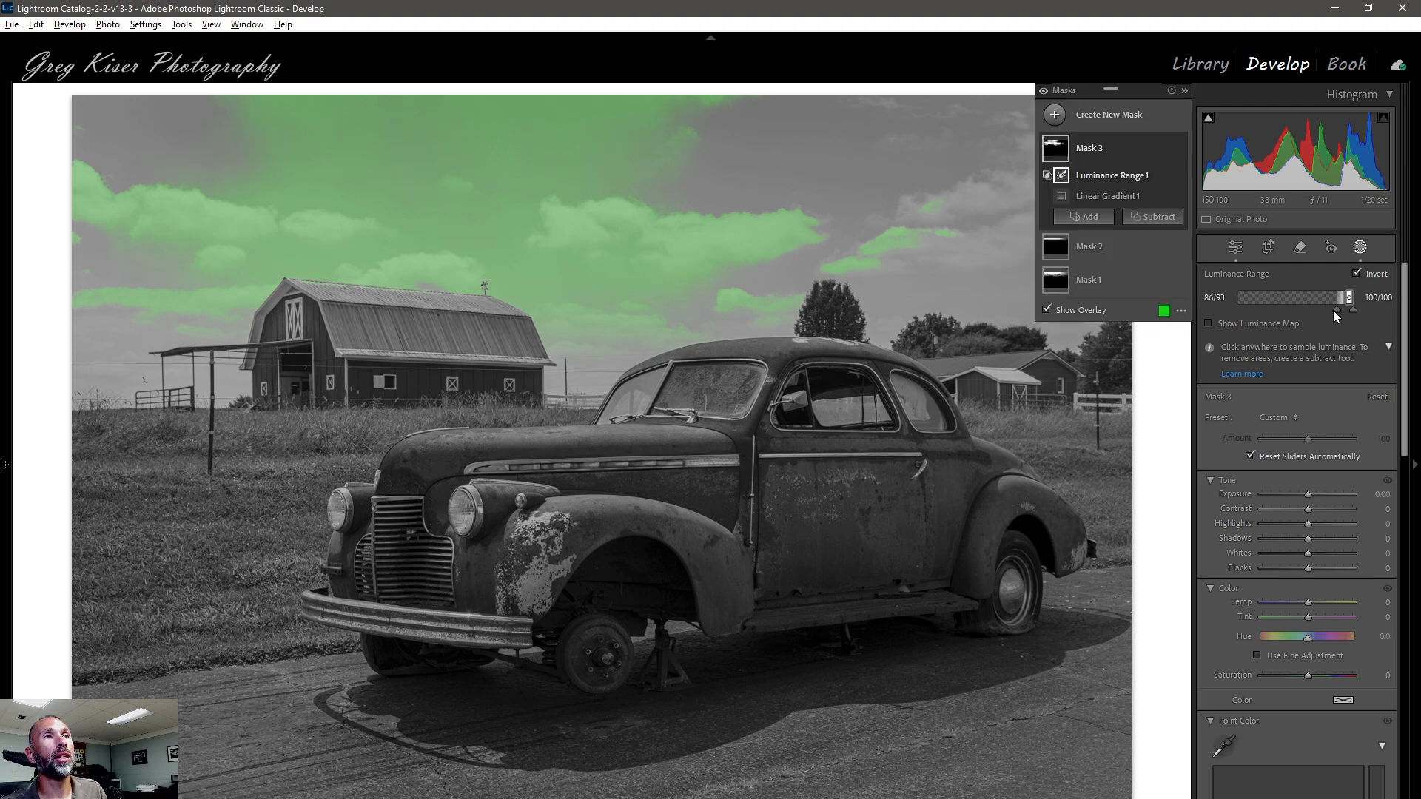
Subtract a color range sampled from the blue upper sky from Mask 3, leaving the clouds selected
left_click(1160, 218)
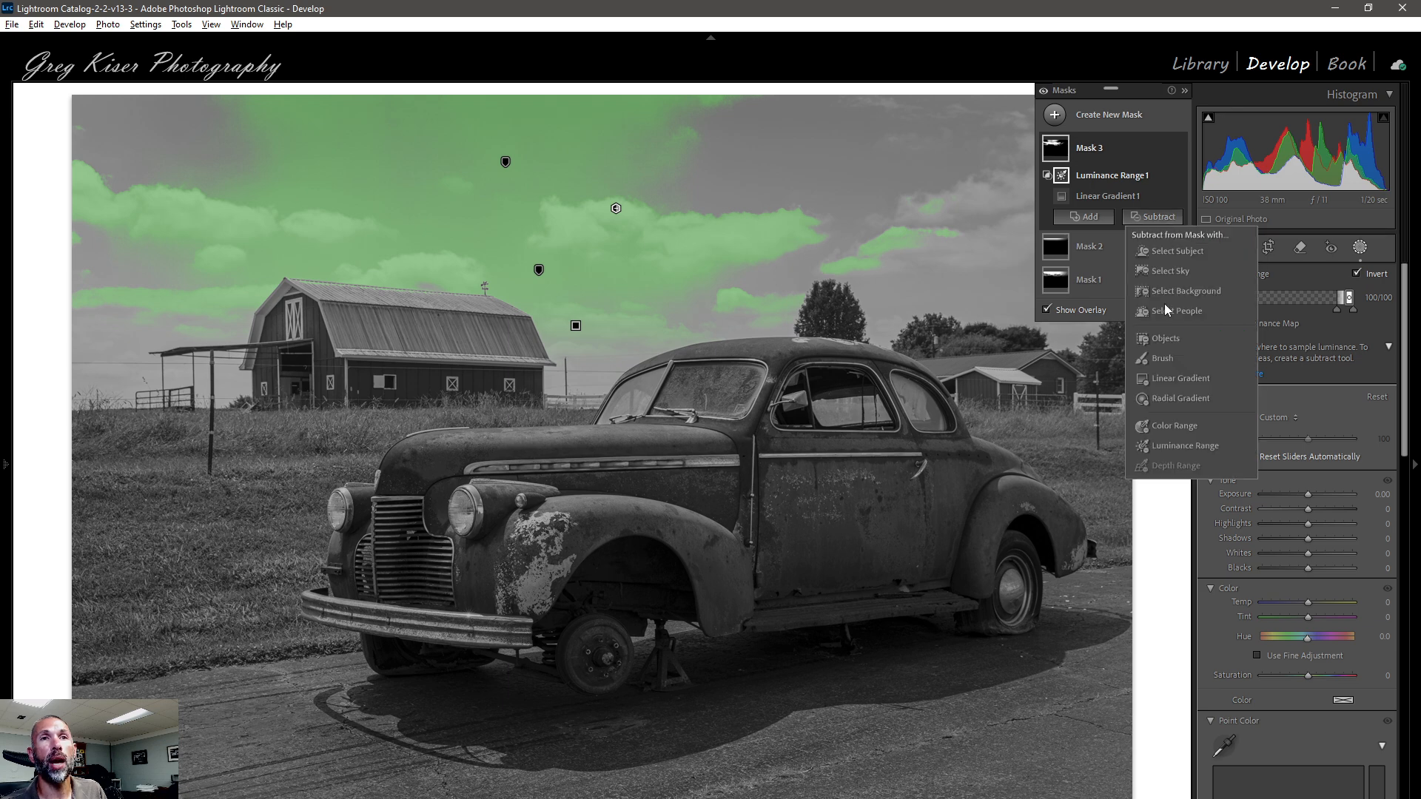
left_click(1172, 427)
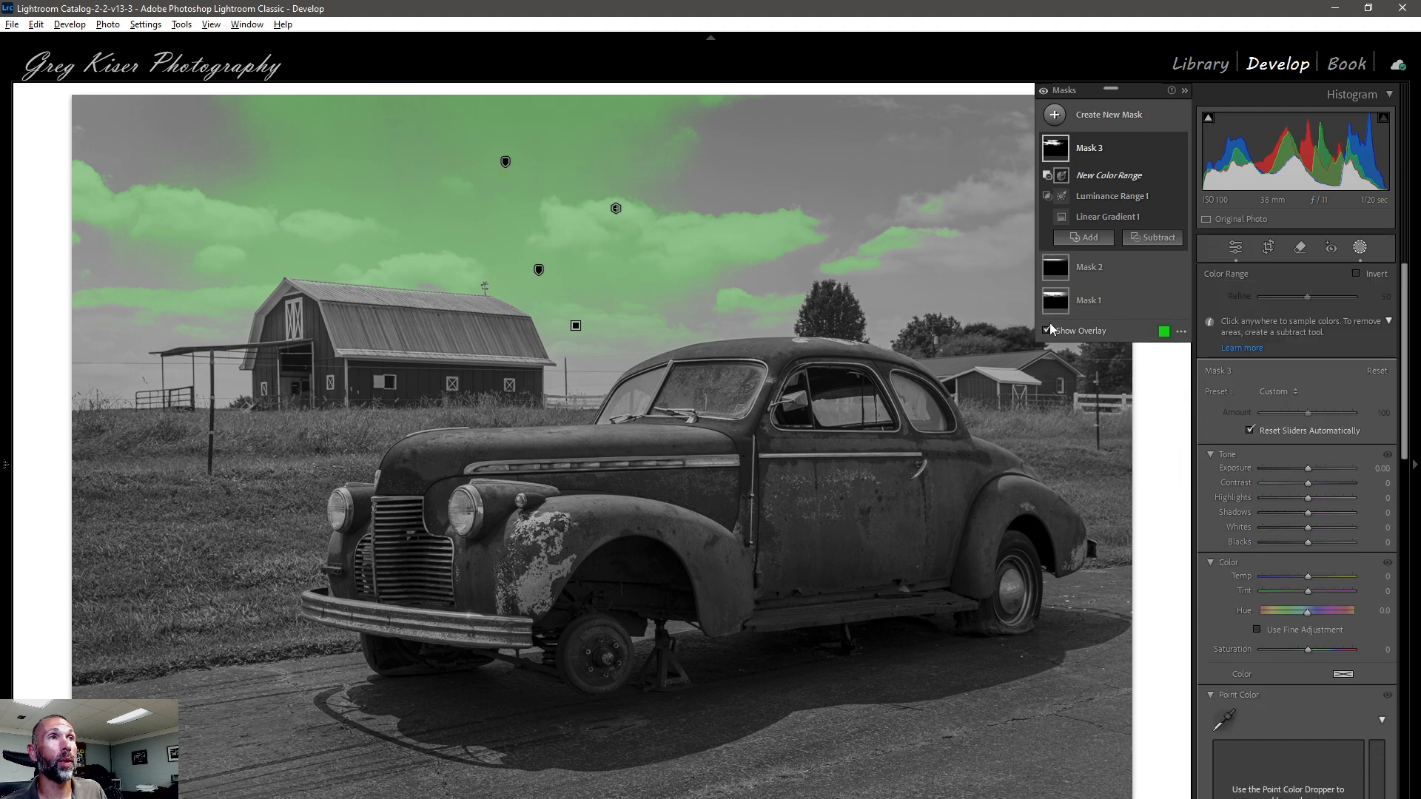
left_click(583, 138)
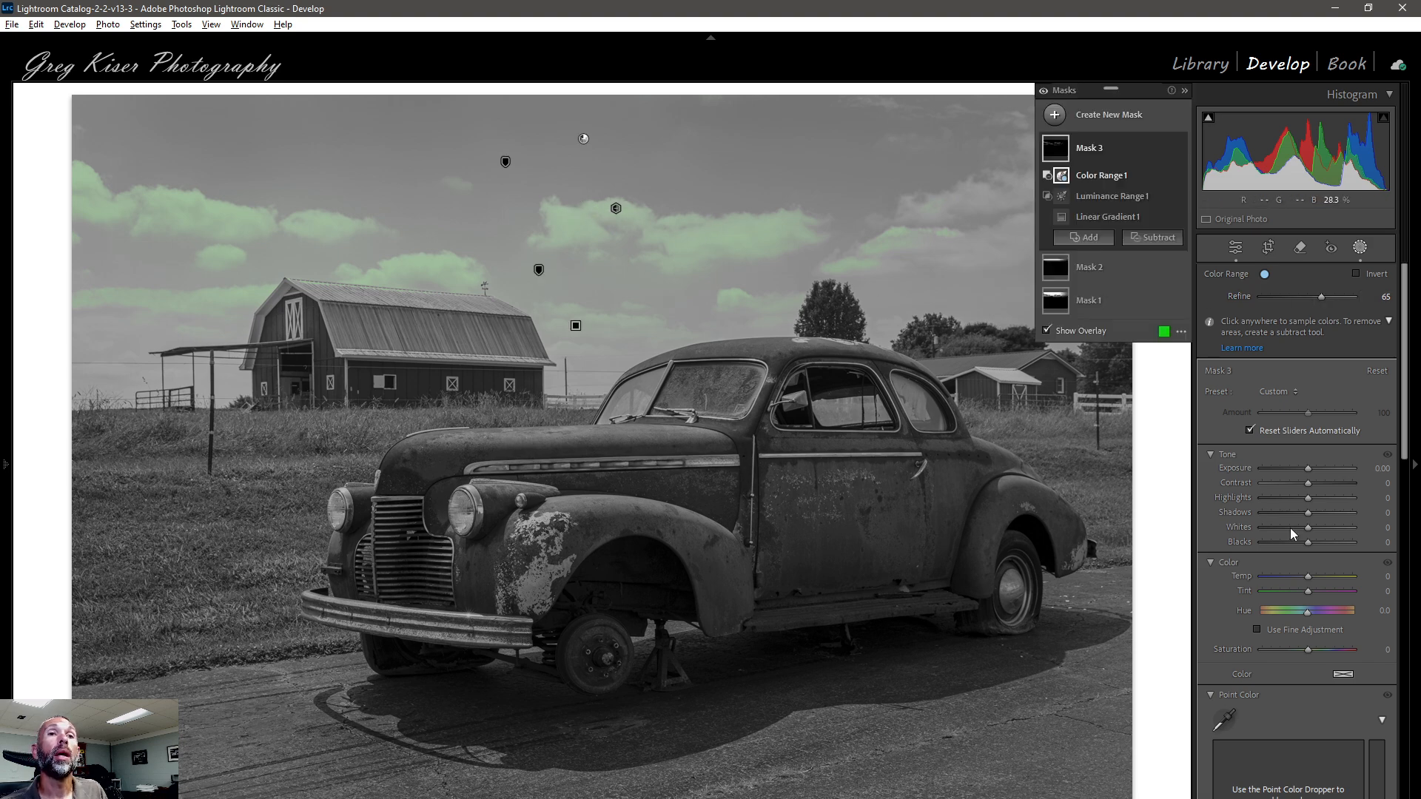
Raise Mask 3's clarity to 33
scroll(1322, 672, "down", 10)
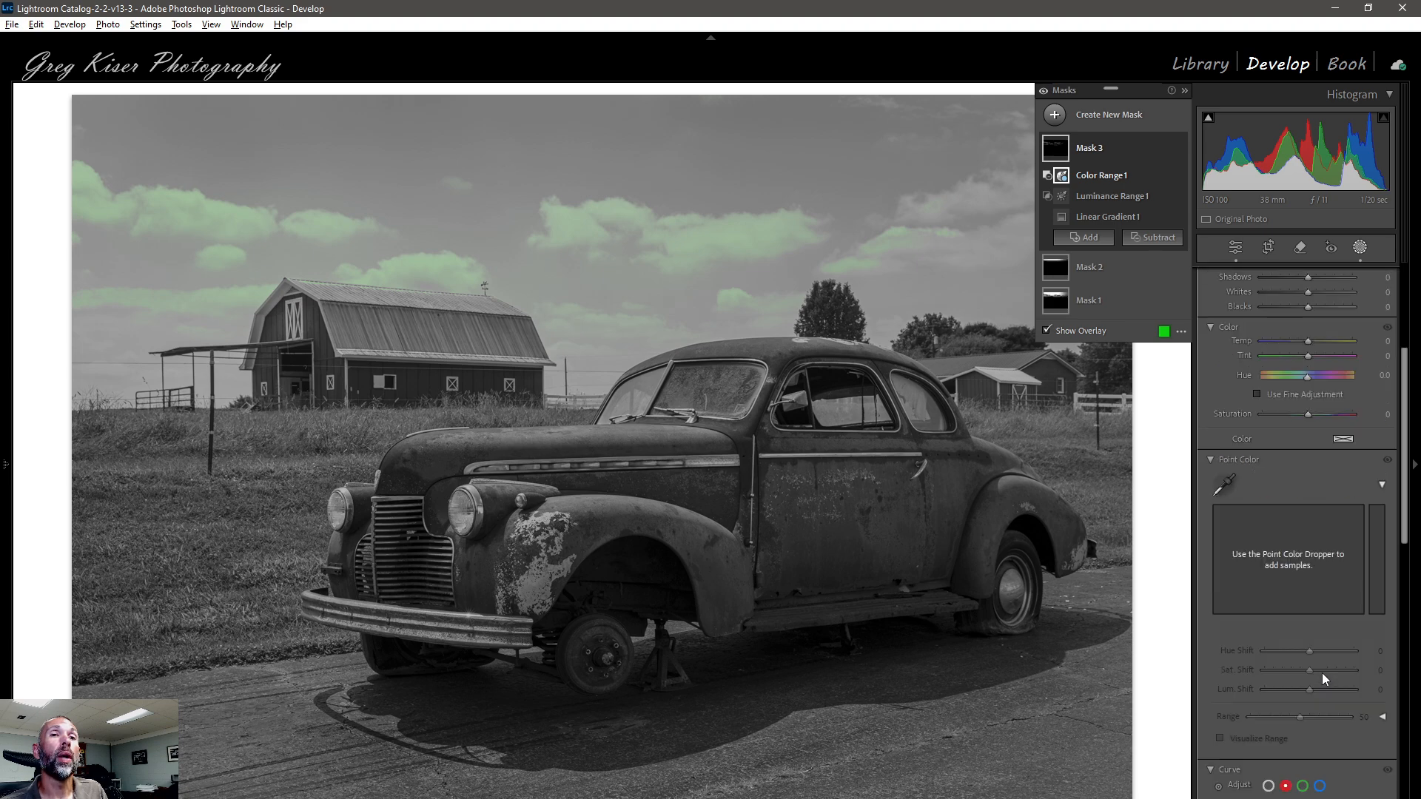
left_click_drag(1307, 571, 1307, 570)
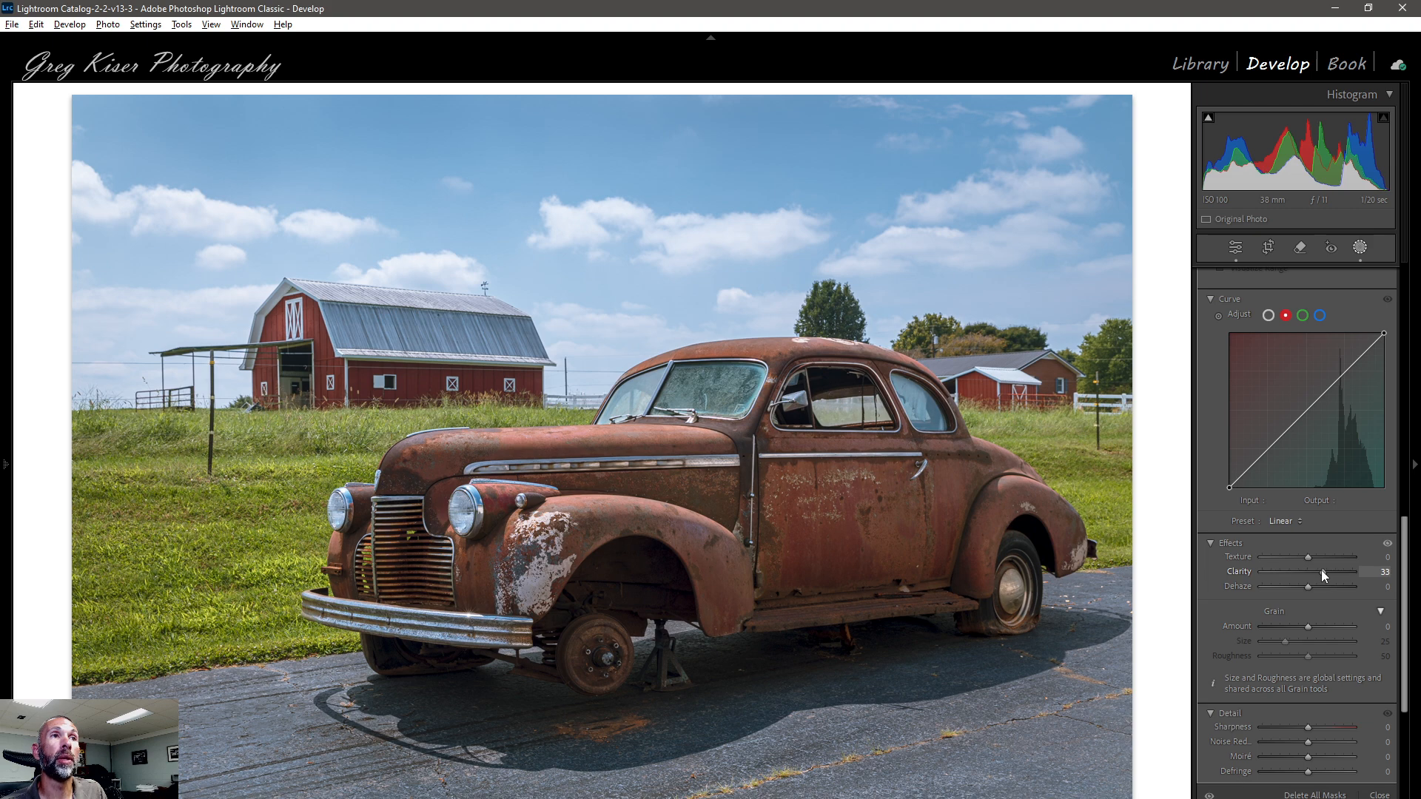
left_click_drag(1321, 569, 1320, 567)
Set Mask 3's highlights to -4 and exposure to 0.29, and compare the photo with the mask hidden and shown
scroll(1325, 459, "up", 5)
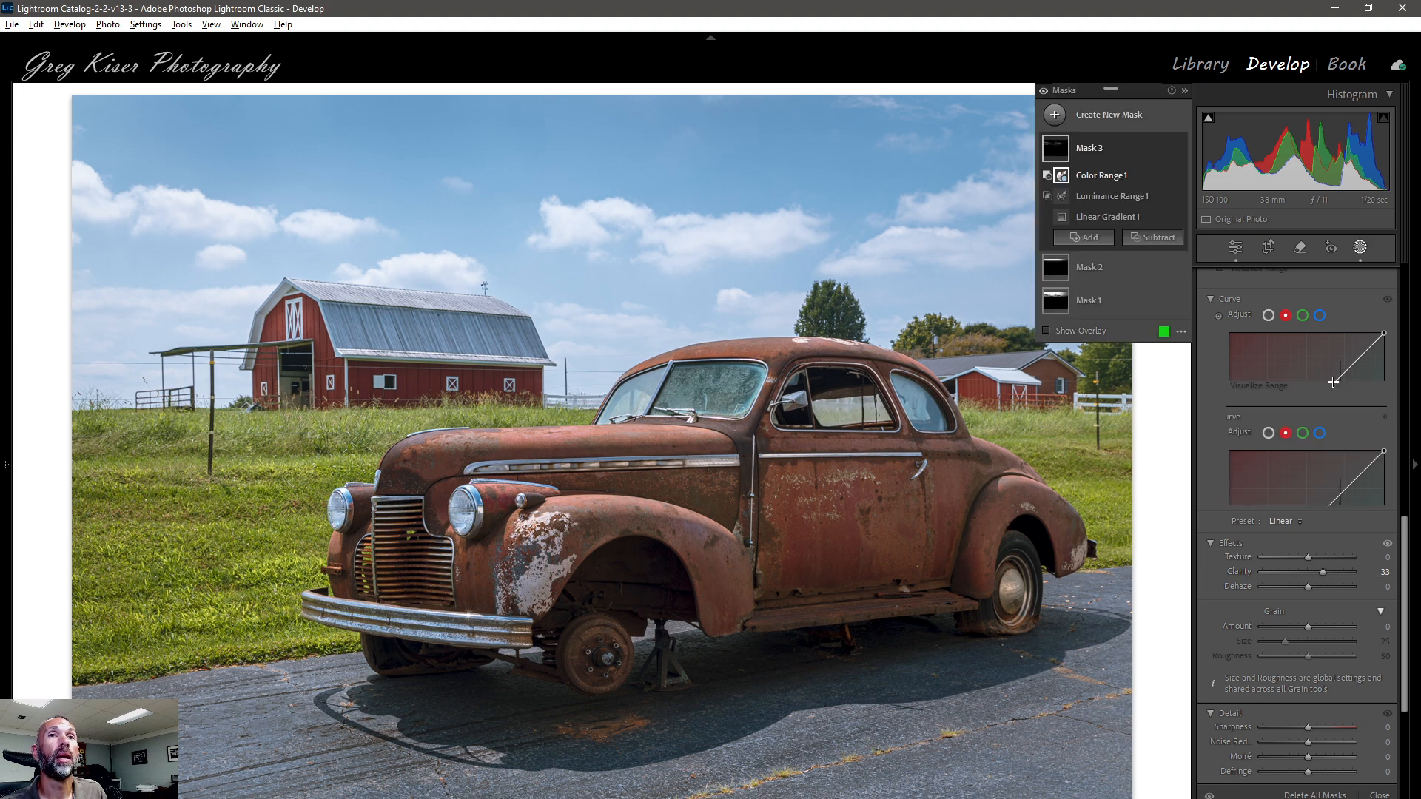
scroll(1334, 402, "up", 6)
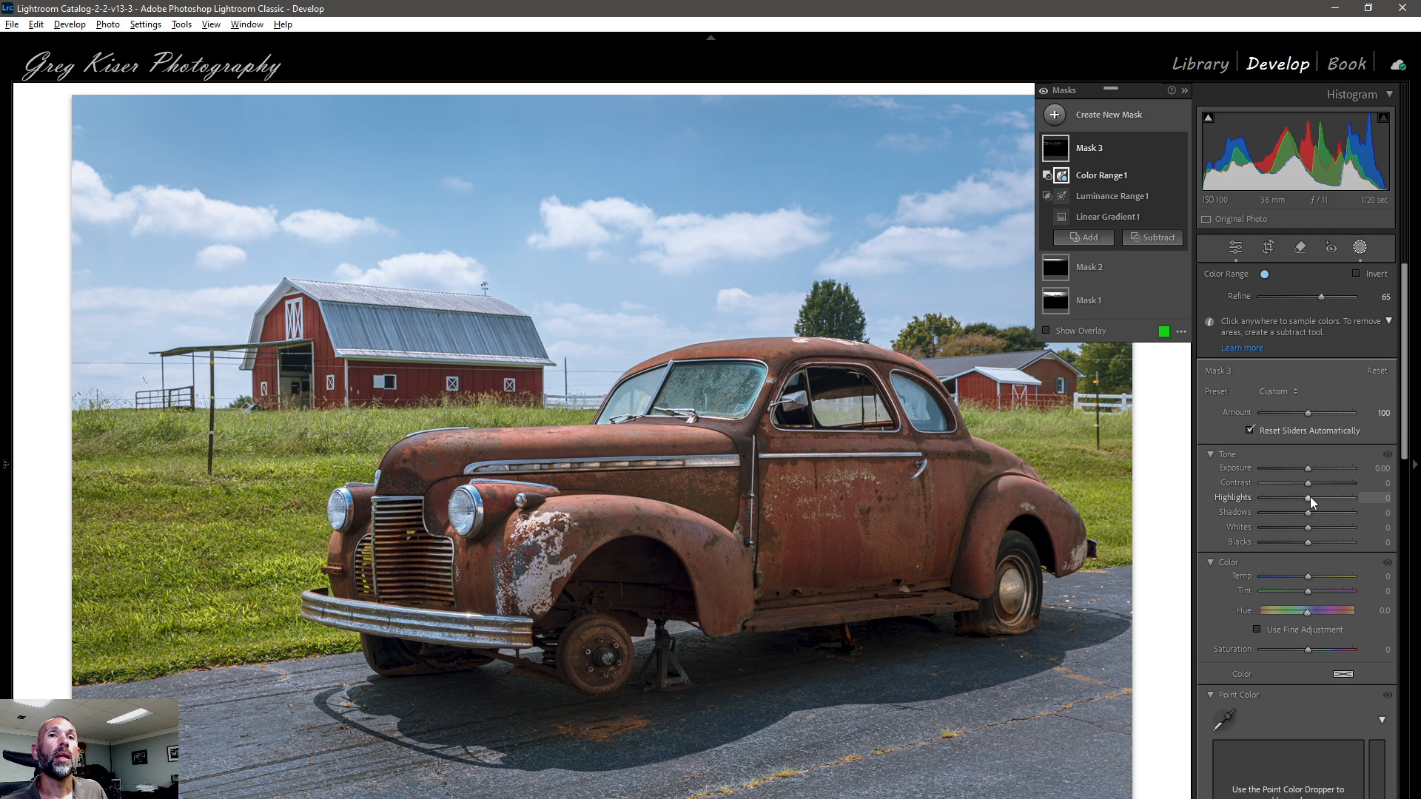
left_click_drag(1309, 499, 1307, 499)
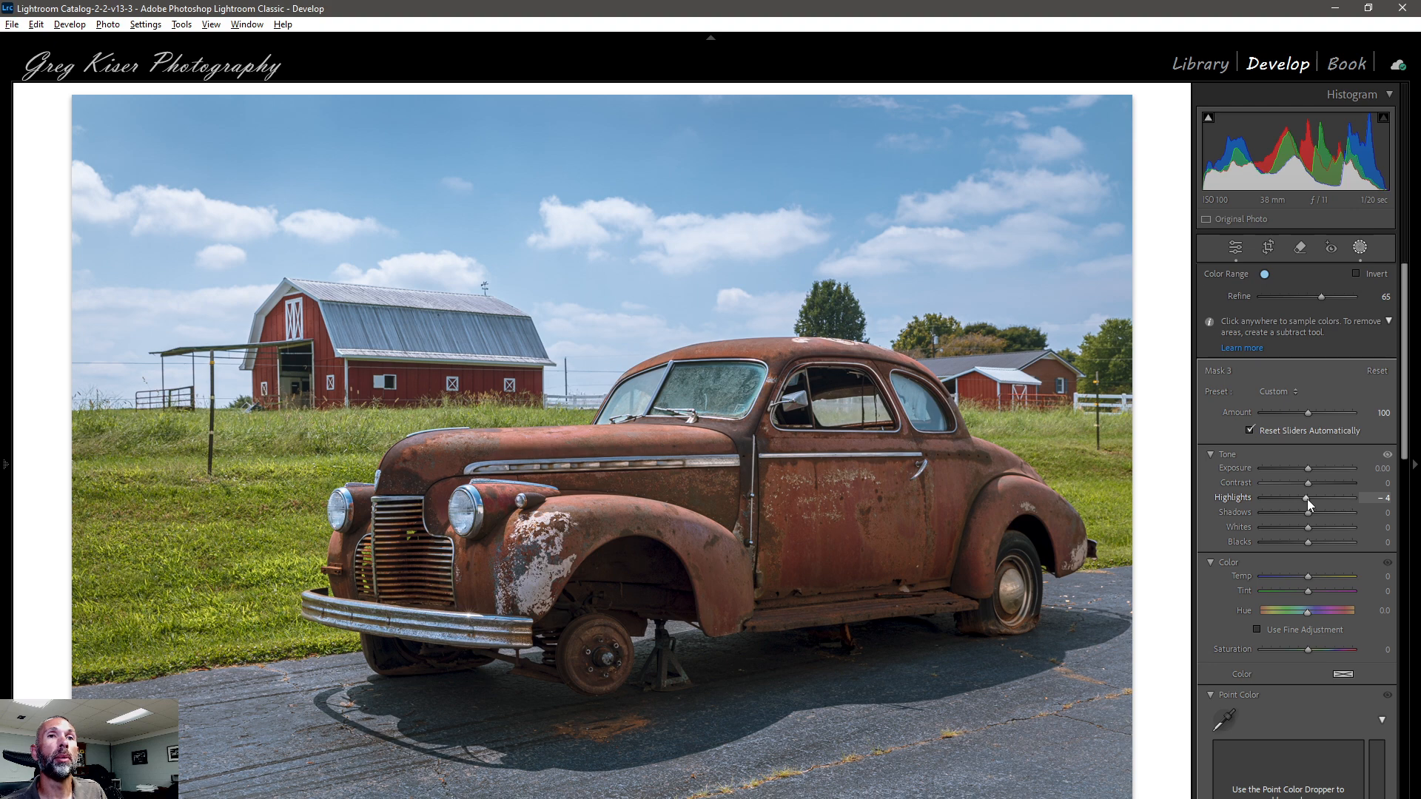
left_click(1307, 468)
left_click_drag(1308, 468, 1312, 466)
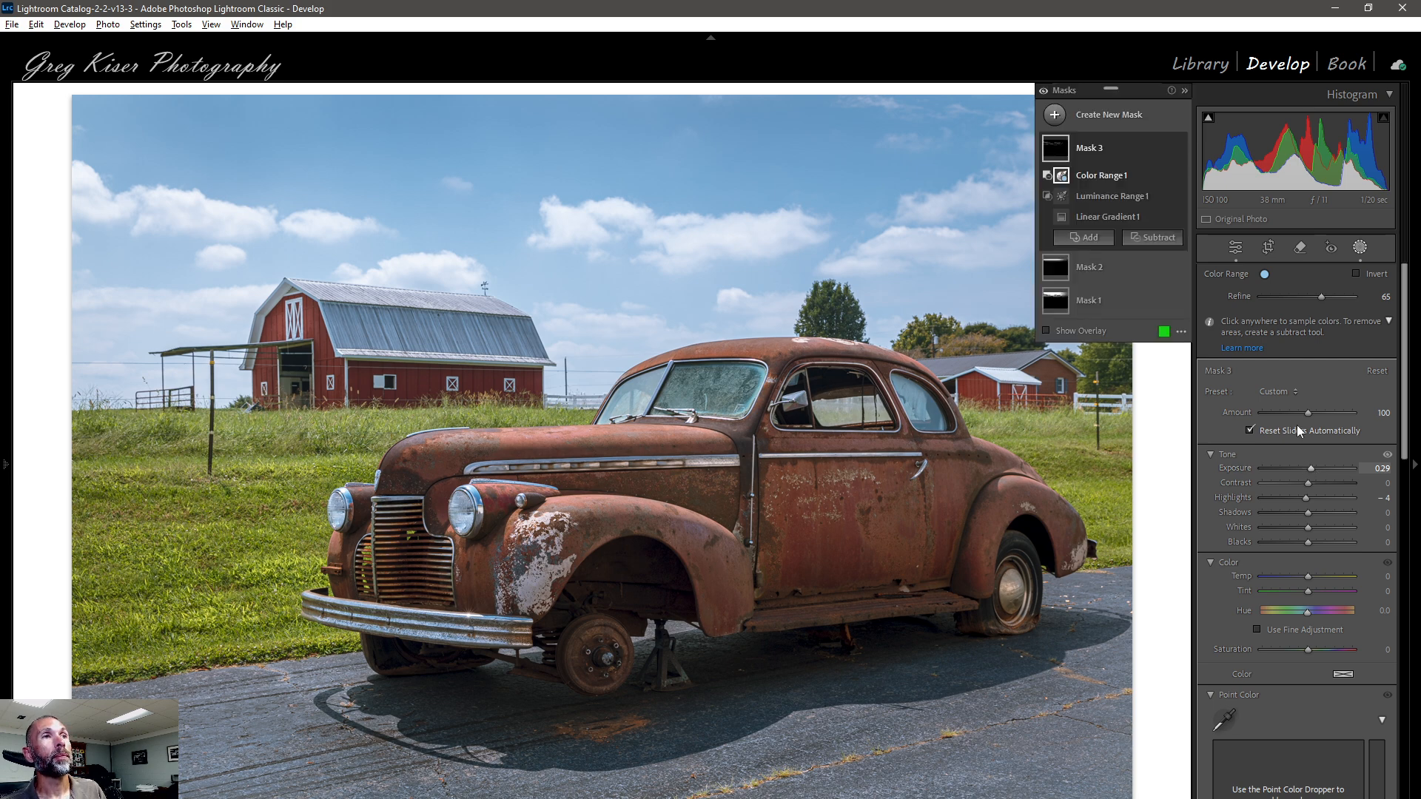
left_click(1180, 150)
left_click(1181, 150)
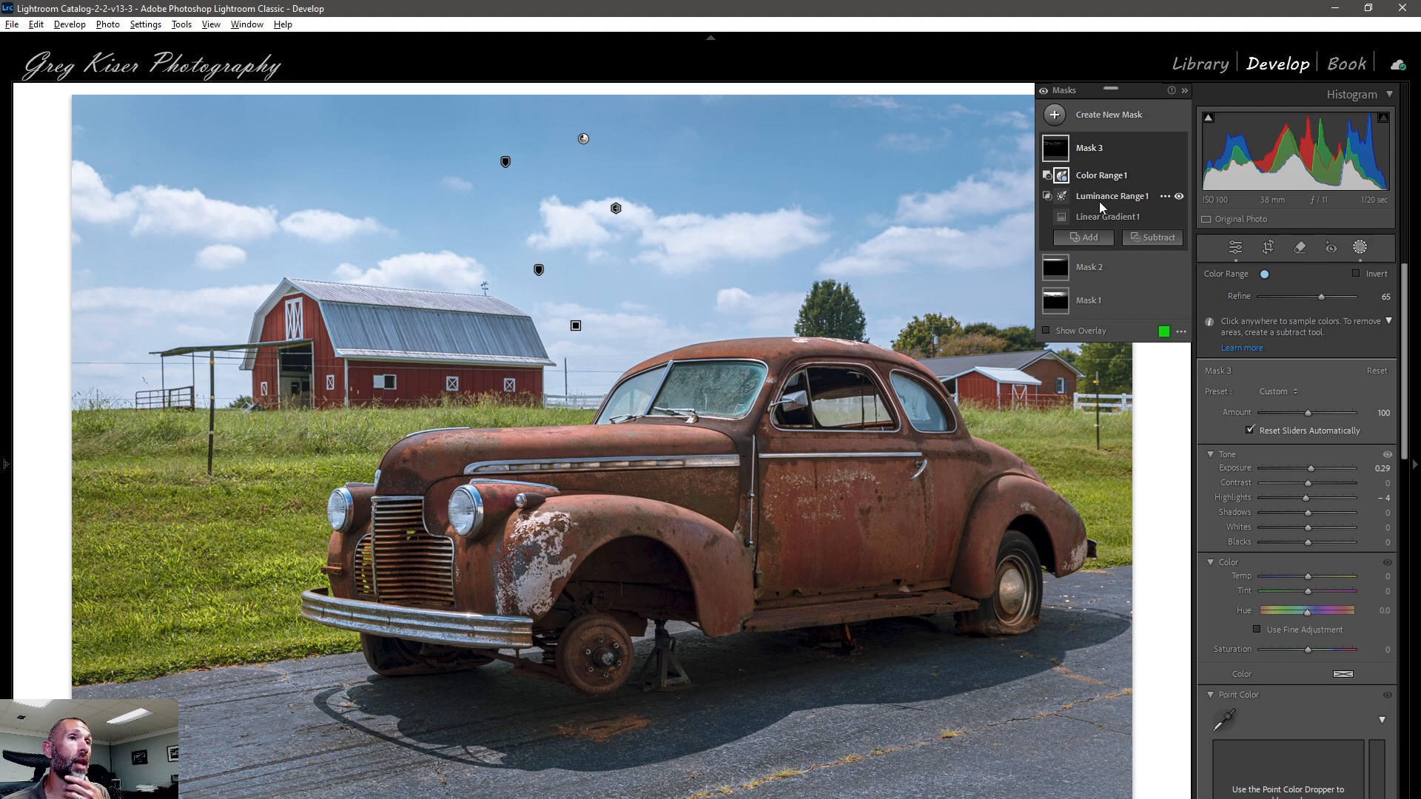
Create a new subject selection mask for the car and inspect its overlay
left_click(1114, 116)
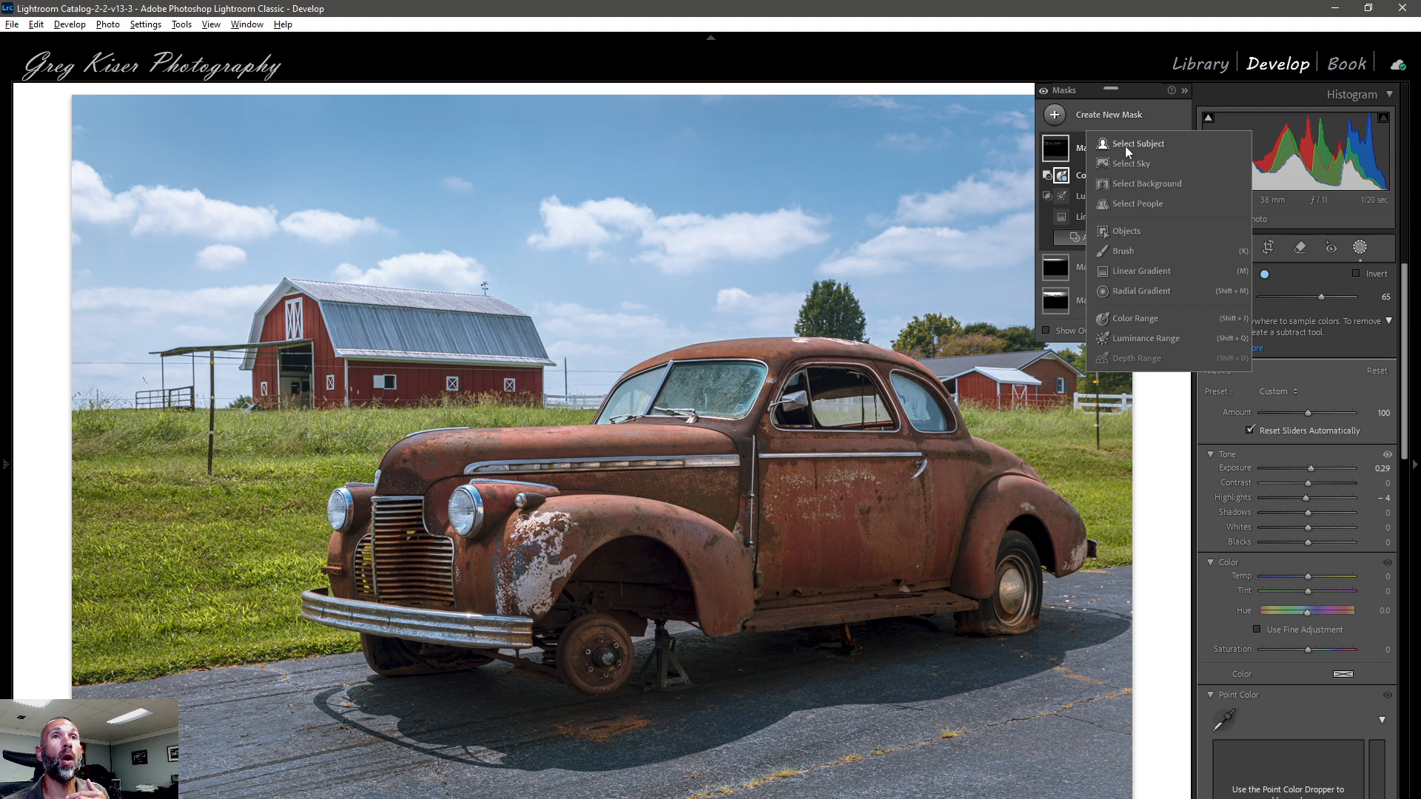
left_click(1129, 145)
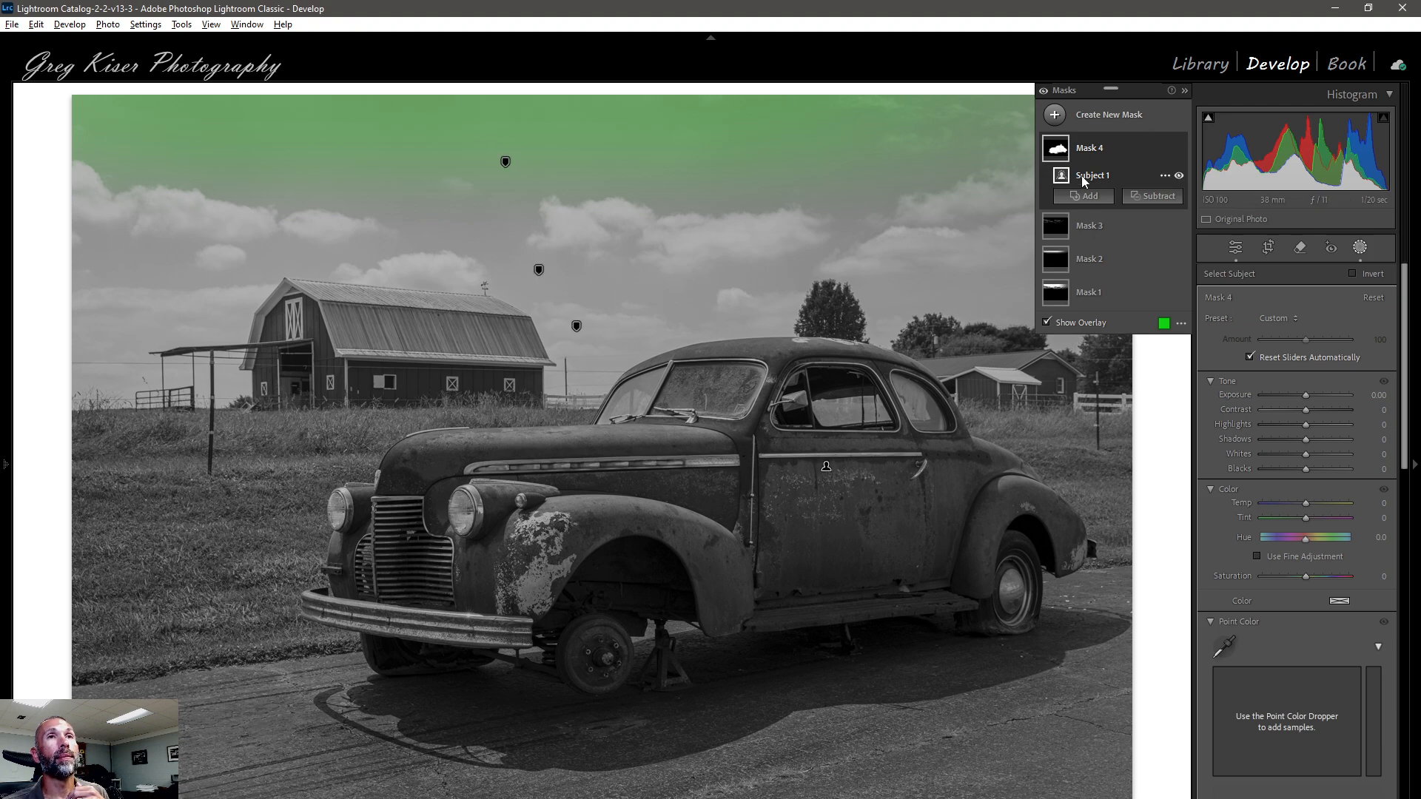
left_click(1082, 148)
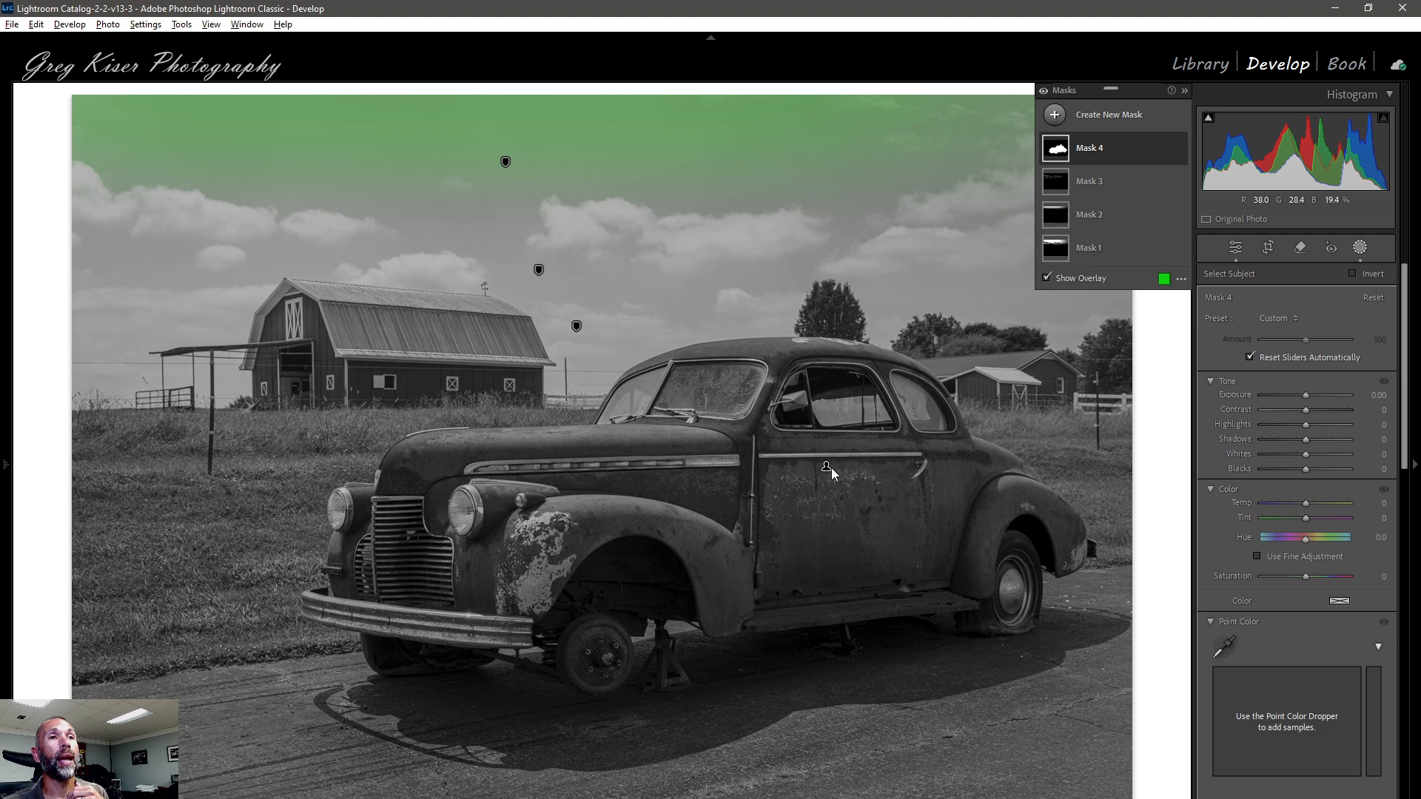
mouse_move(827, 468)
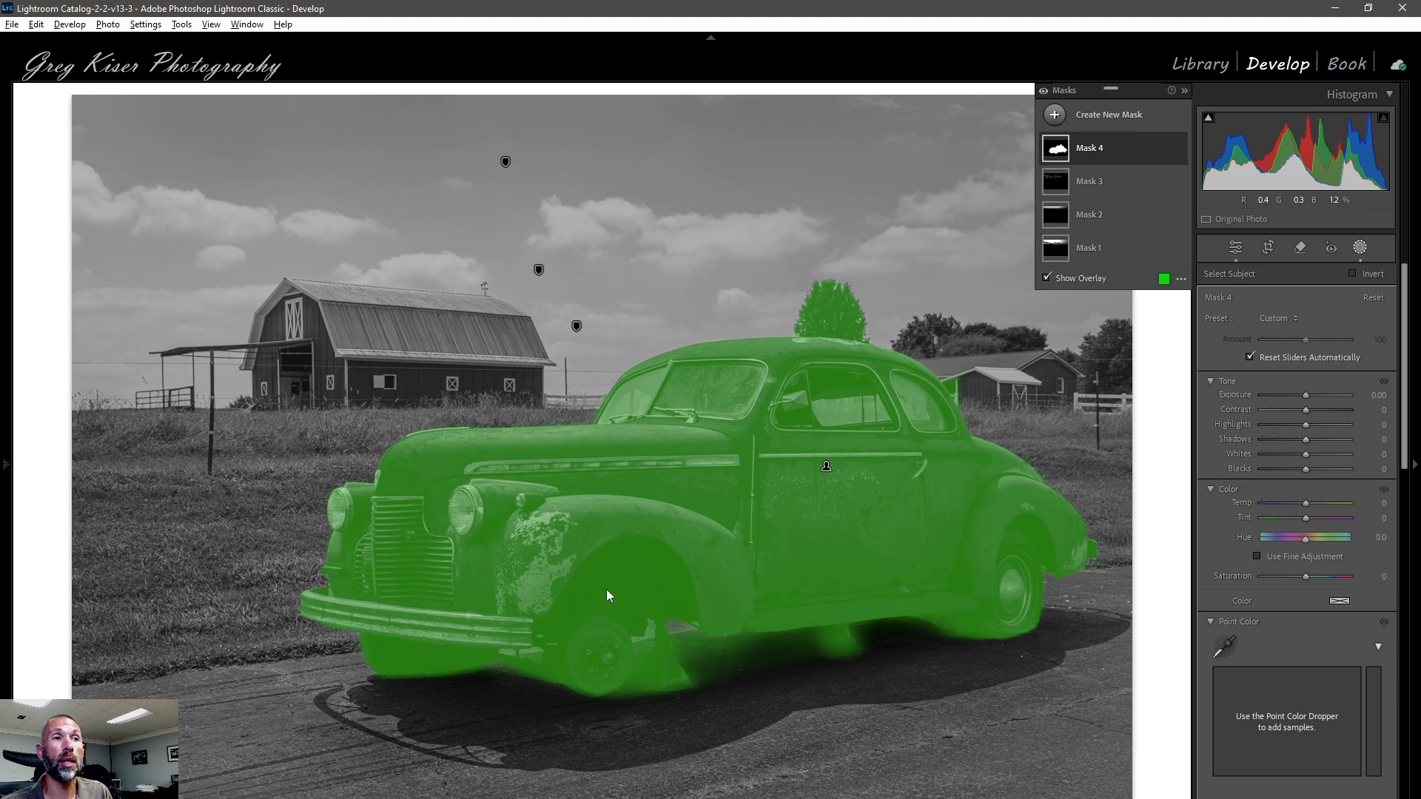
left_click(1128, 148)
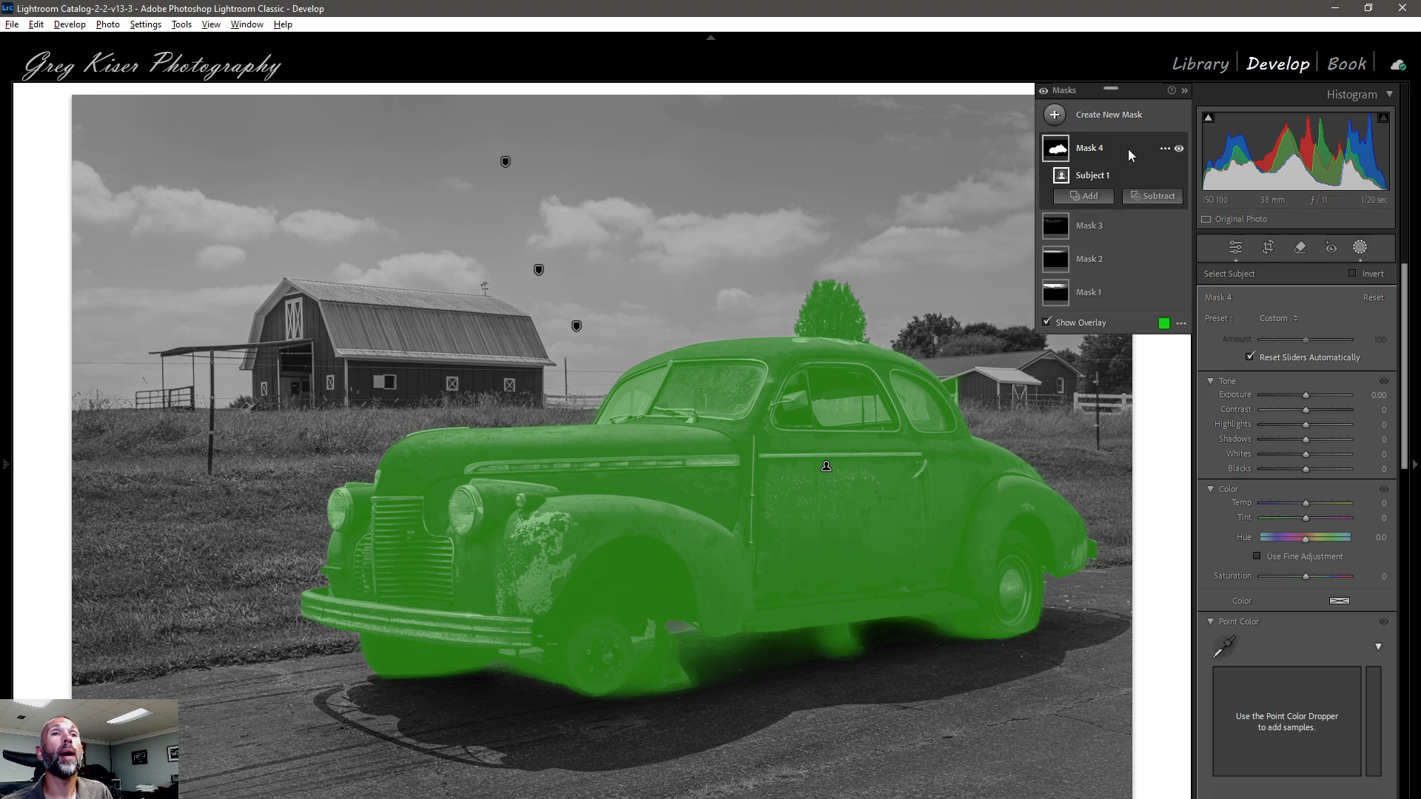
Subtract a luminance range sampled from the dark front wheel well from Mask 4, with the upper limits at 8/38
left_click(1157, 197)
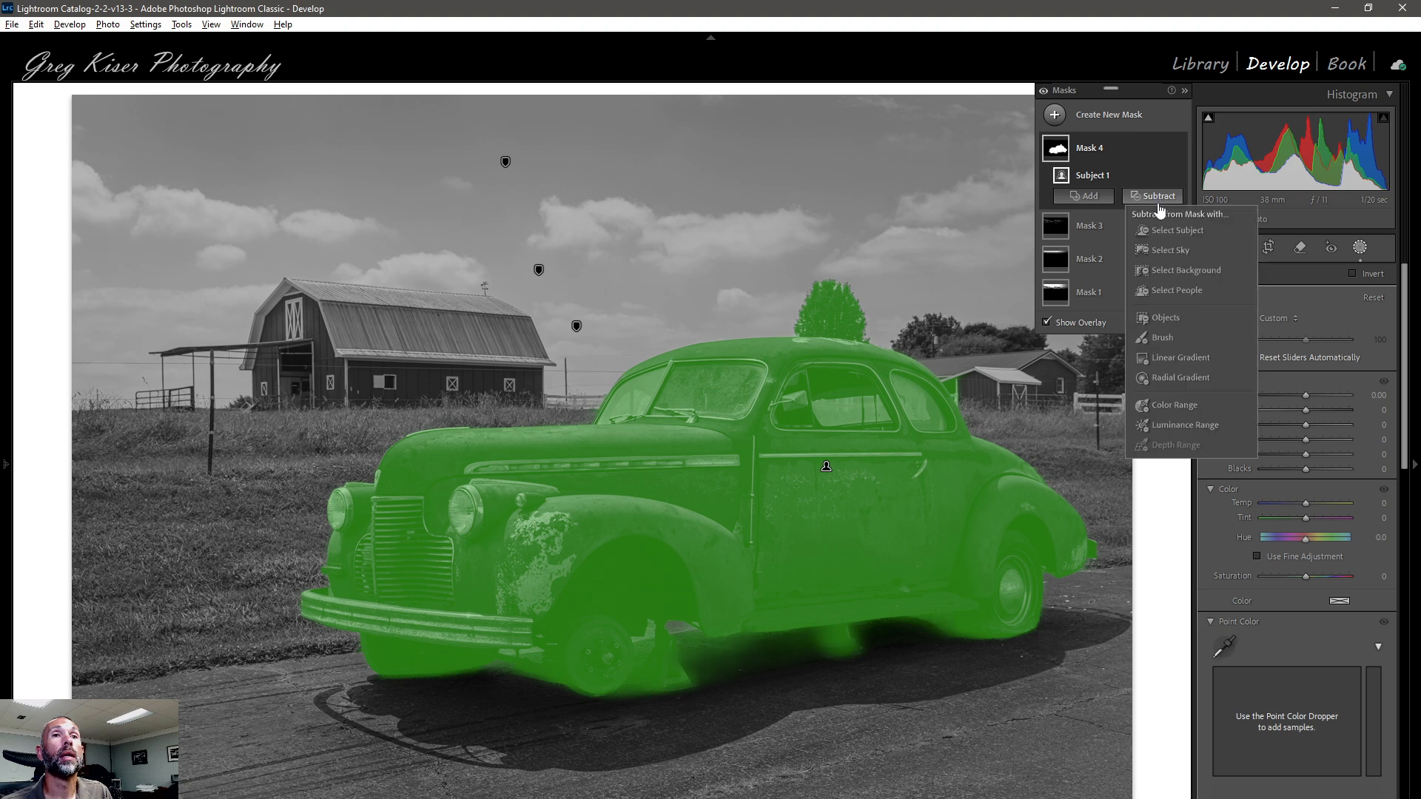
left_click(1179, 425)
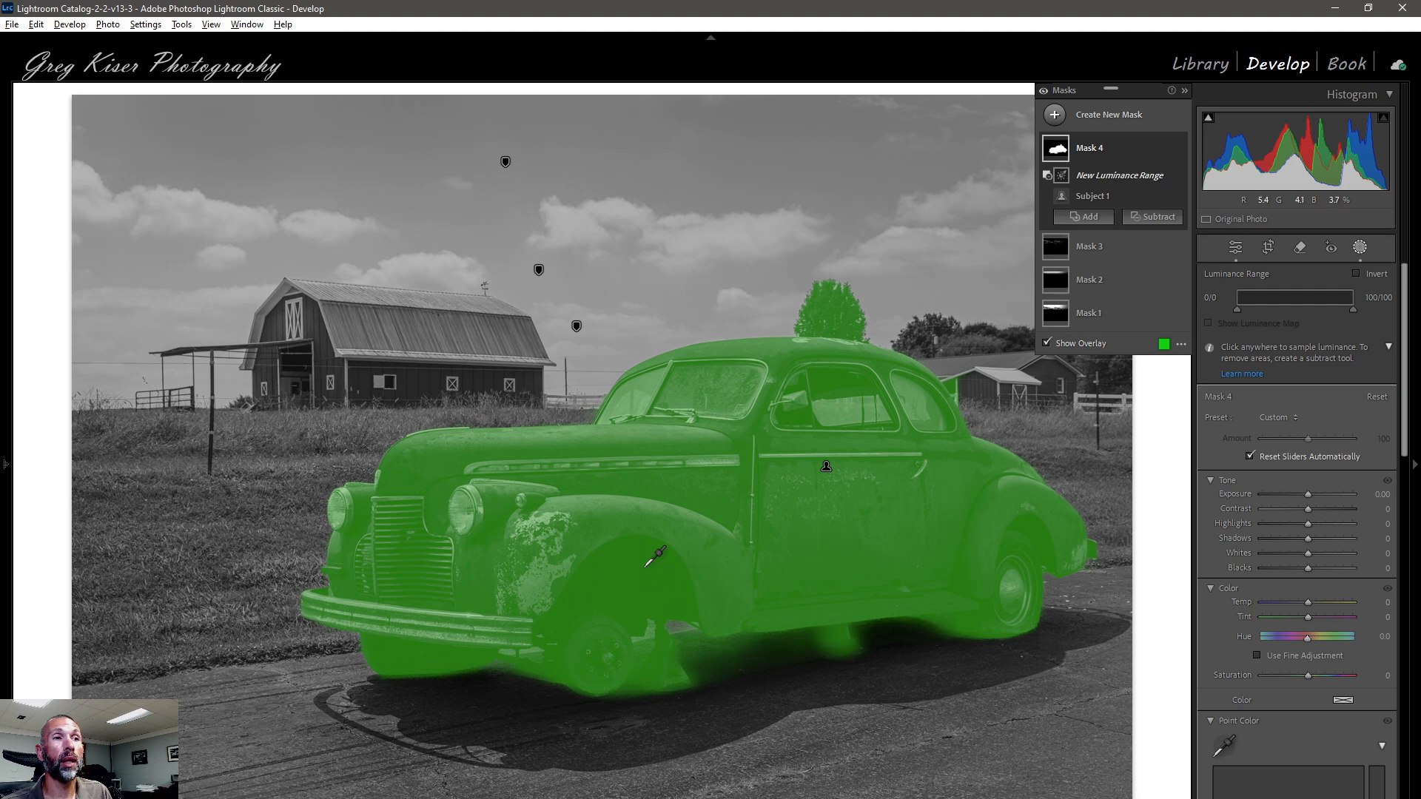
left_click(644, 561)
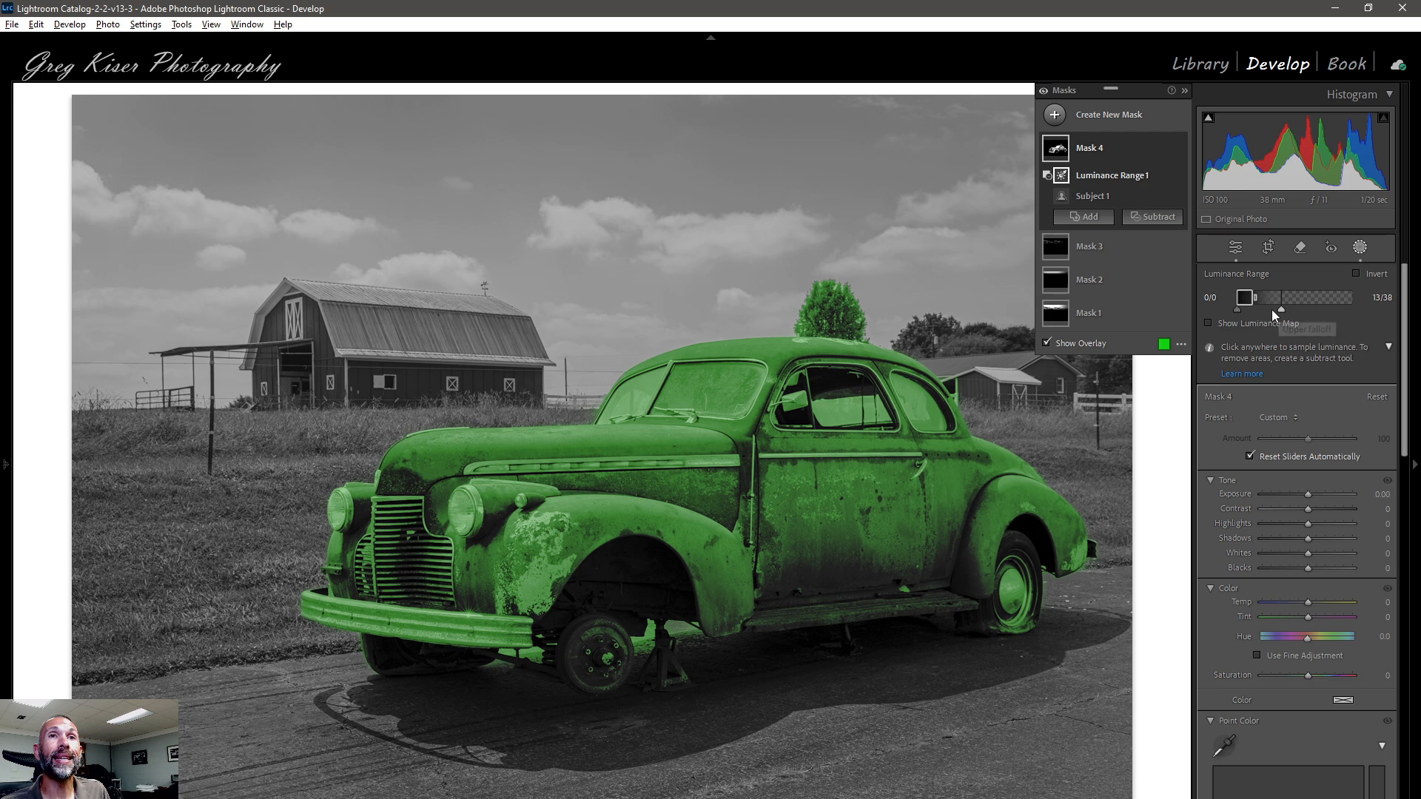
left_click_drag(1255, 296, 1252, 296)
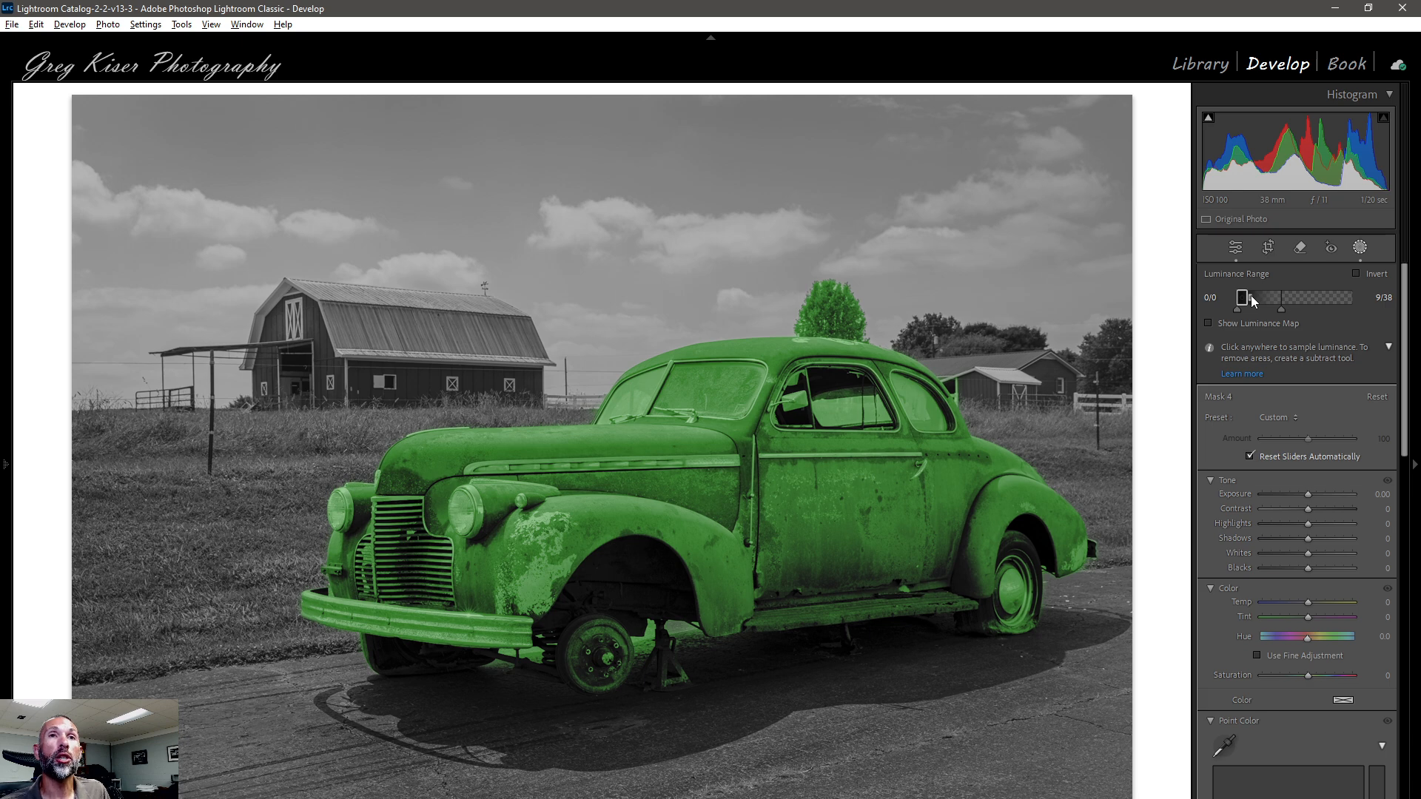
left_click_drag(1253, 298, 1251, 297)
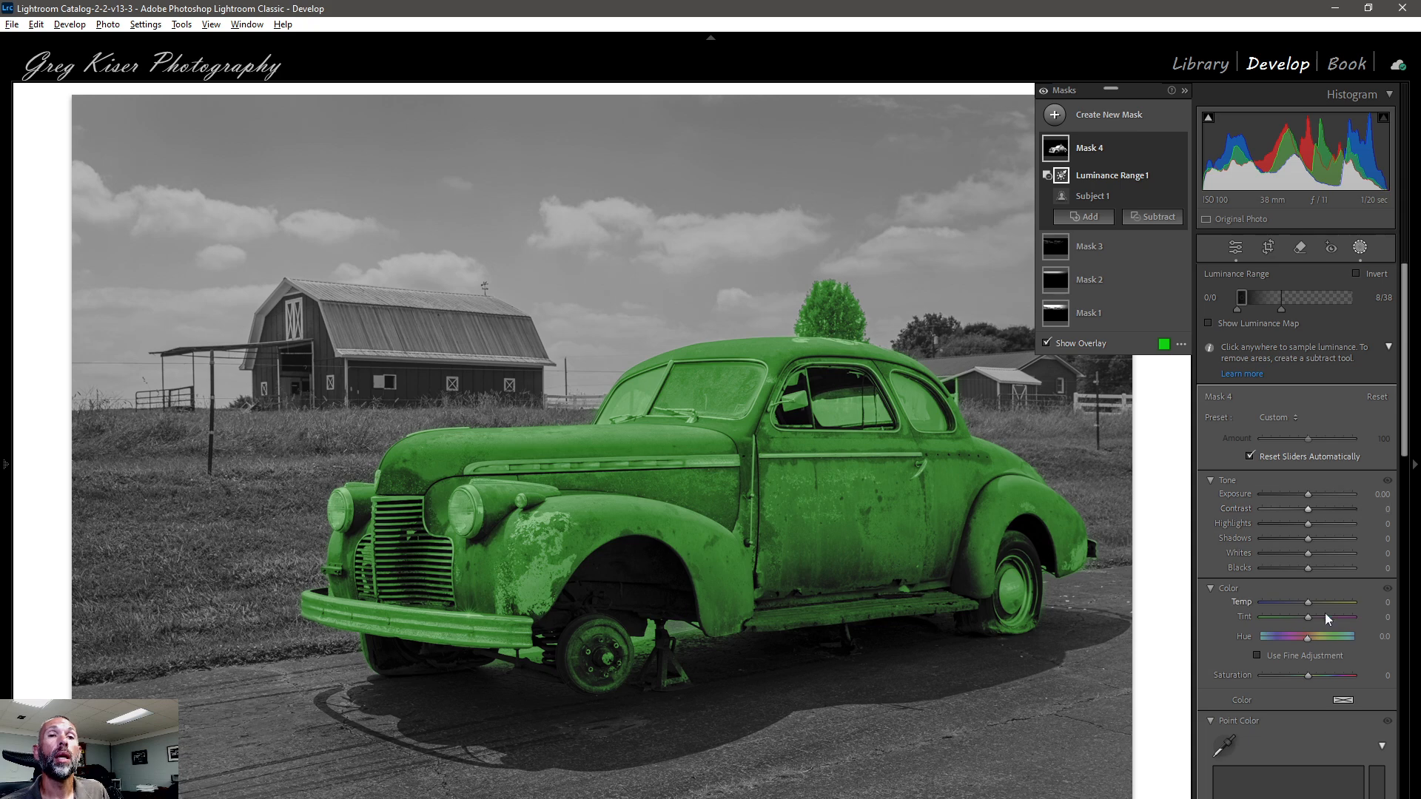
Set Mask 4's clarity and texture to 33 each
scroll(1316, 660, "down", 10)
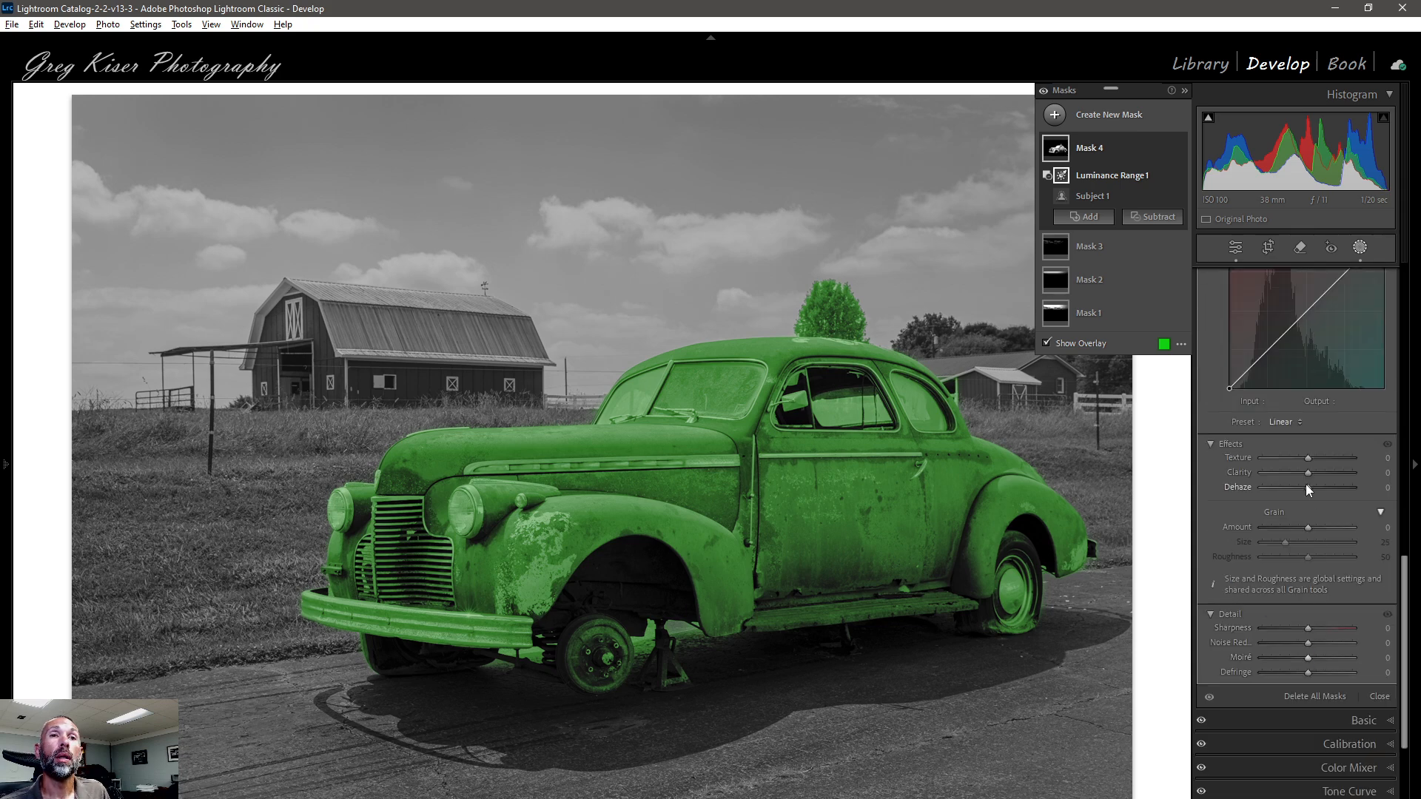
left_click_drag(1309, 472, 1312, 472)
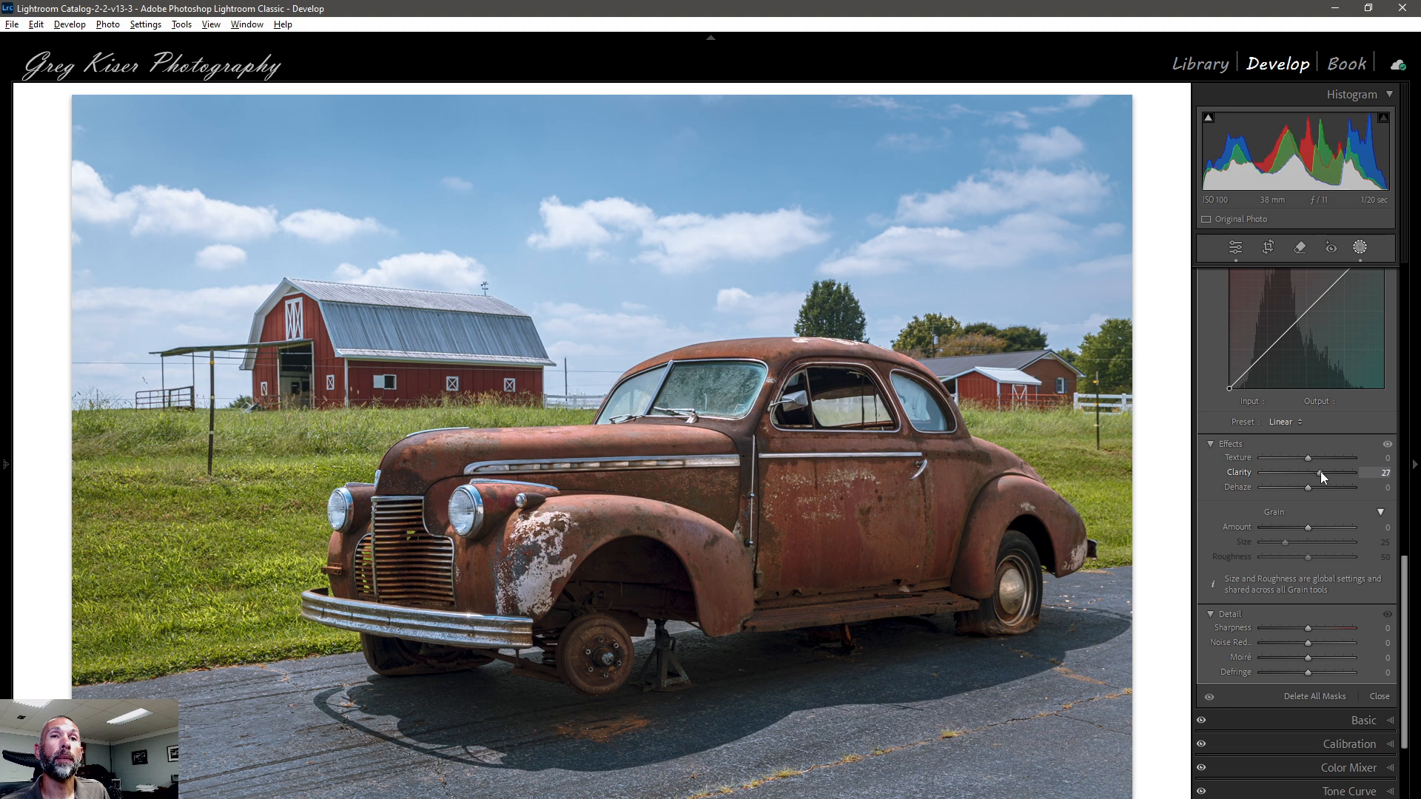
left_click_drag(1320, 473, 1323, 470)
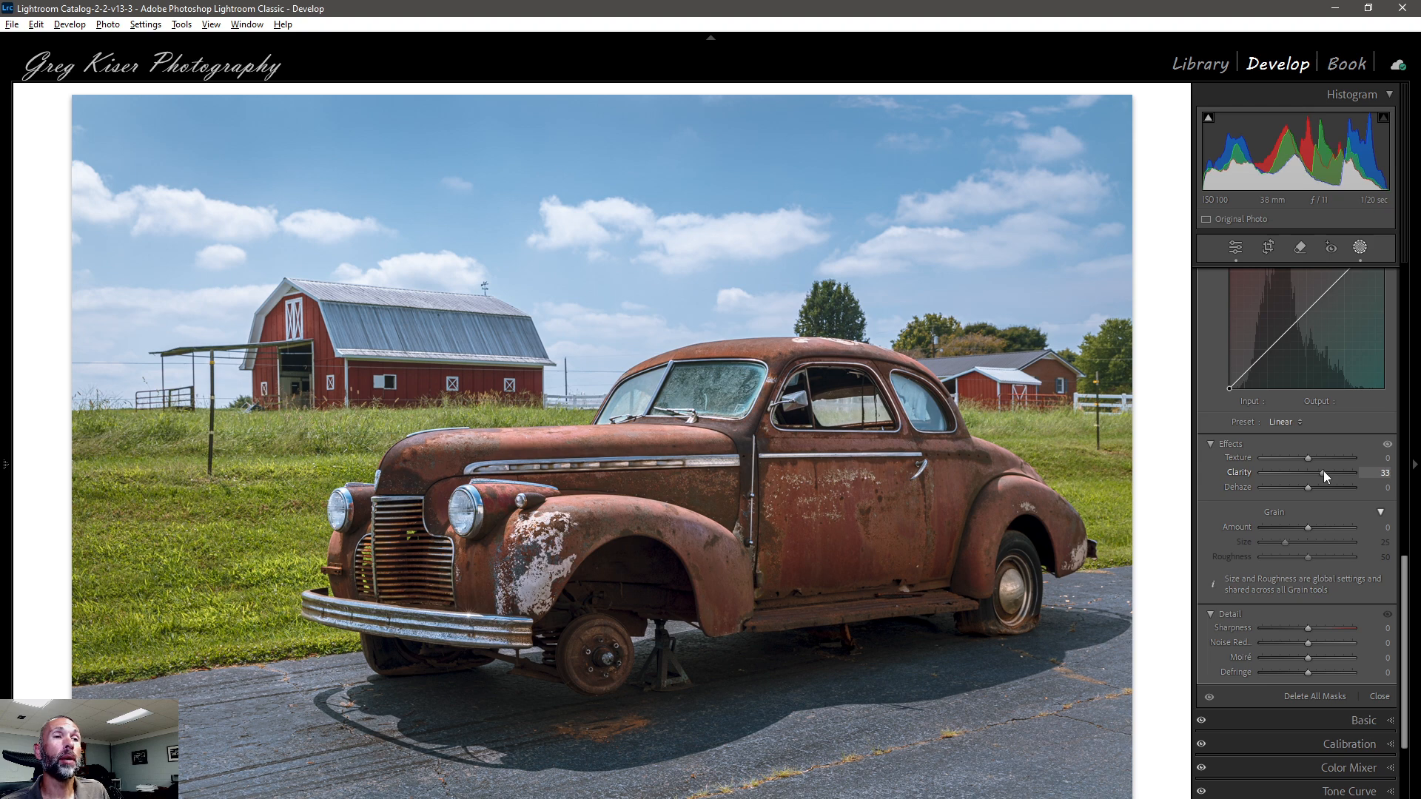
mouse_move(1323, 470)
left_mouse_down()
mouse_move(1308, 456)
mouse_move(1322, 459)
left_mouse_up()
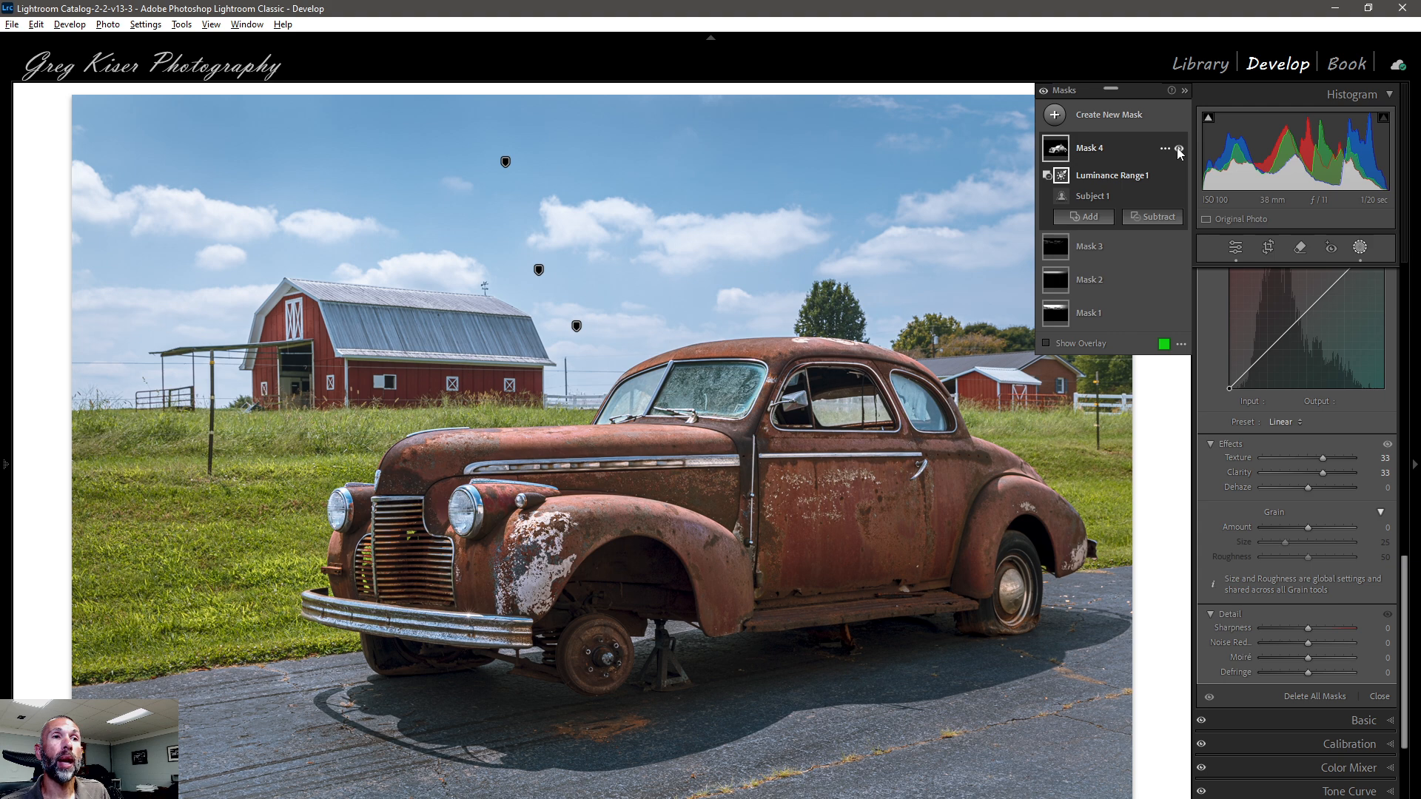
Compare the car with Mask 4 hidden and shown
left_click(1178, 149)
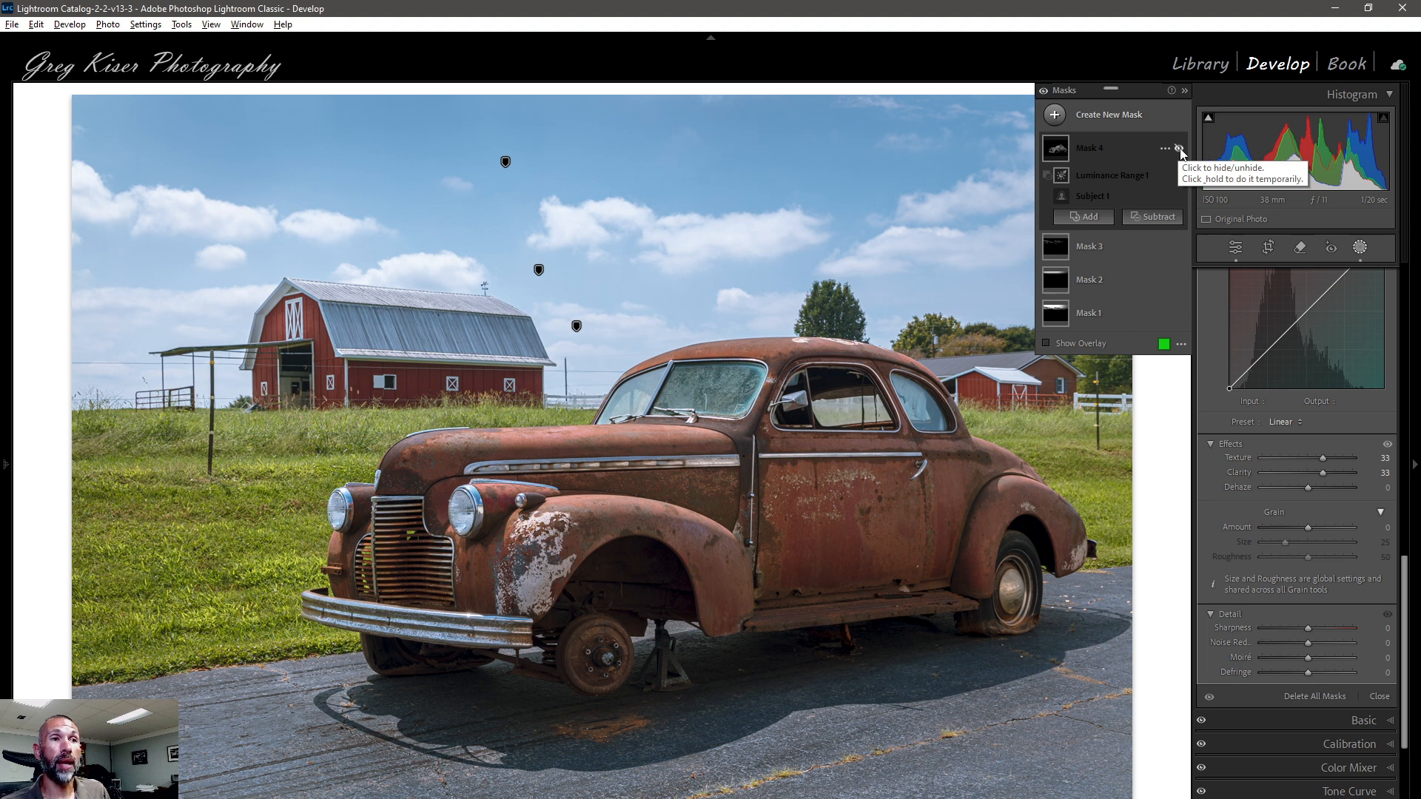
left_click(1179, 149)
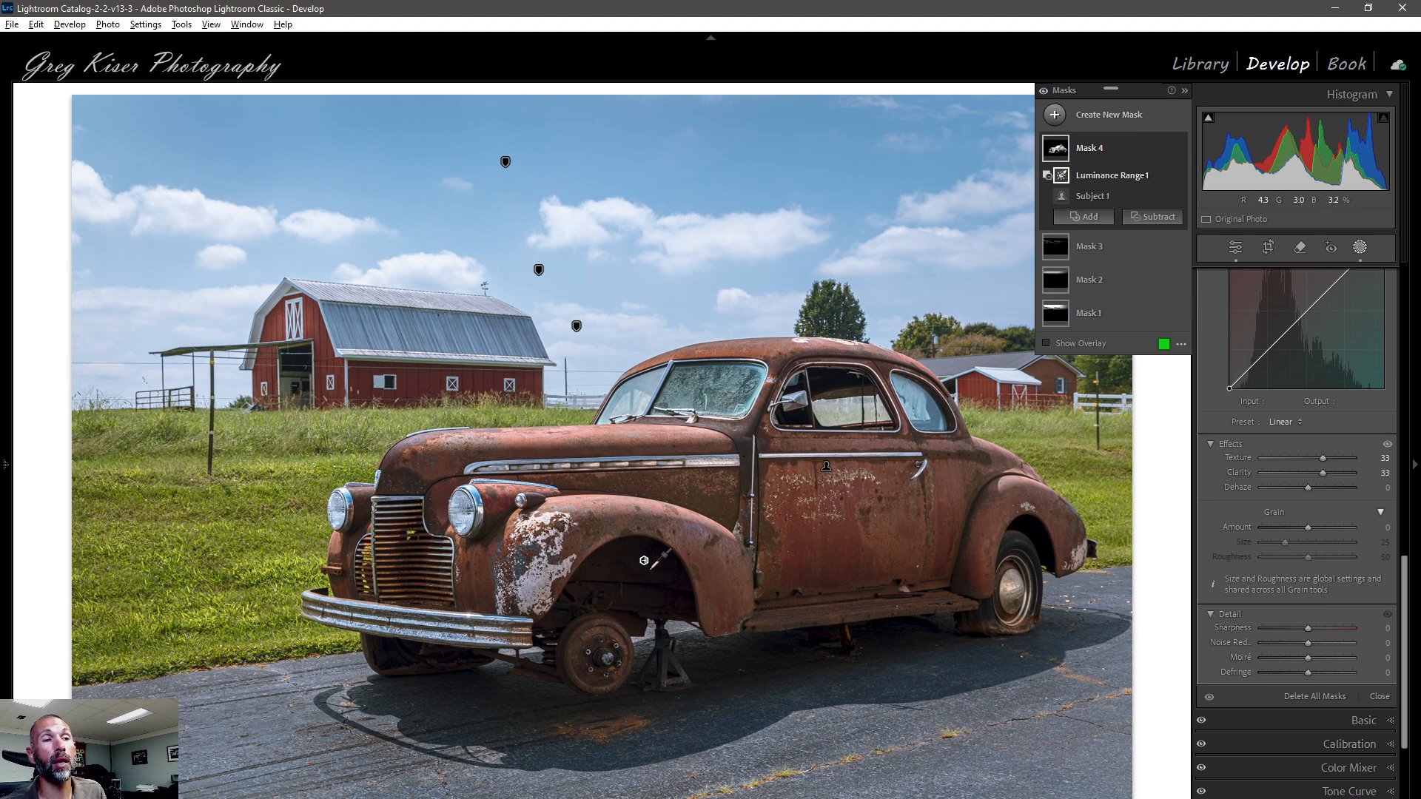
key("o")
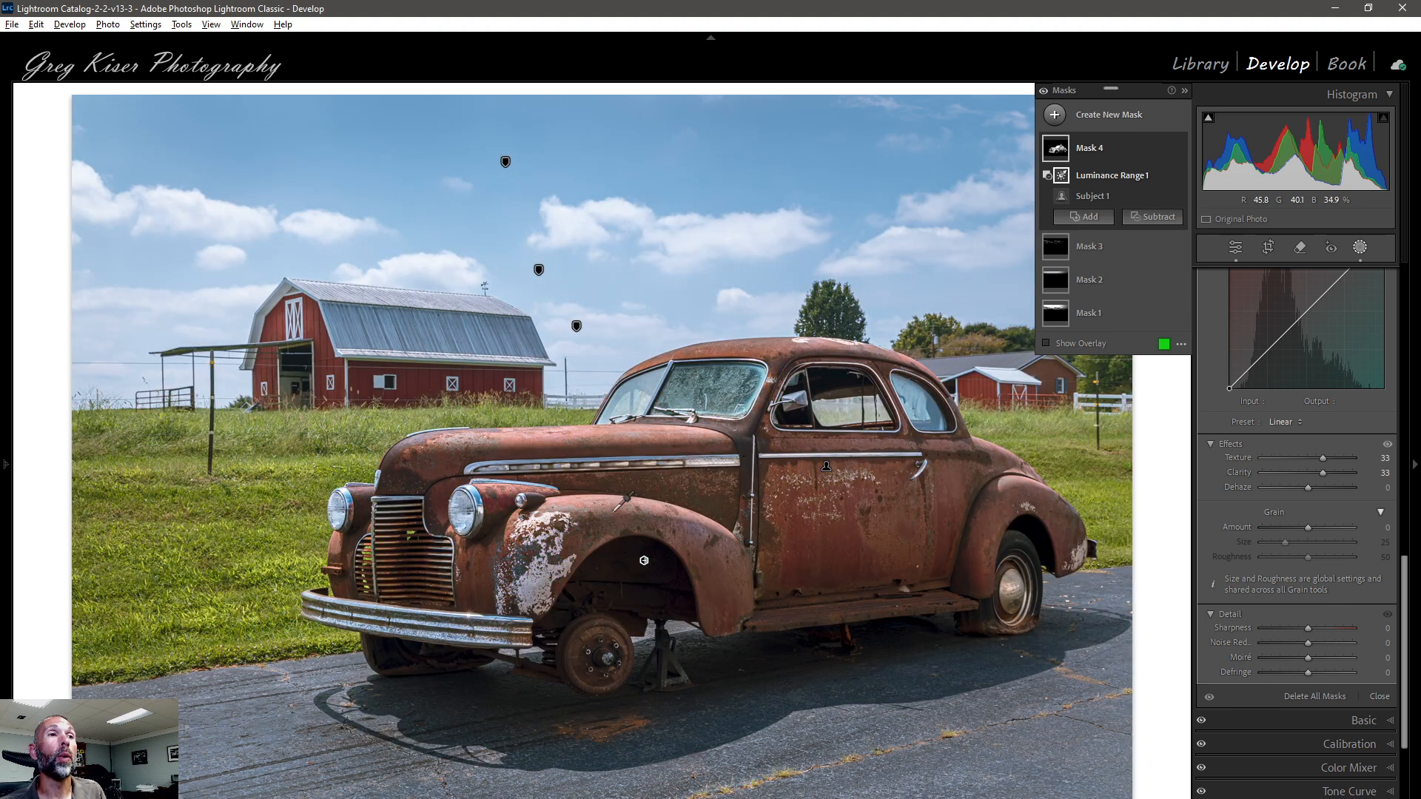
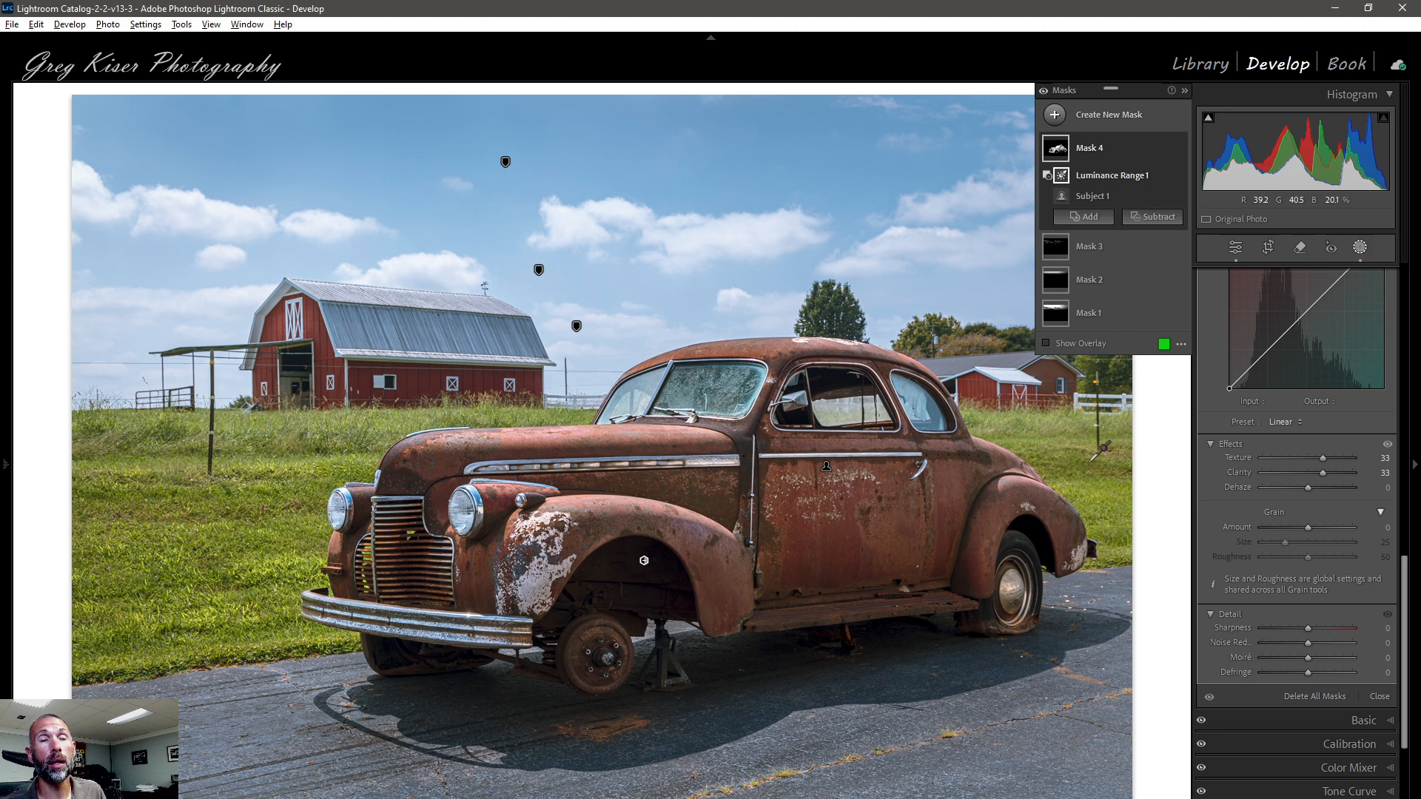
Create a radial gradient mask over the grass and buildings behind the car's rear, tilting it and widening its inner full-strength area
left_click(1114, 118)
left_click(1134, 286)
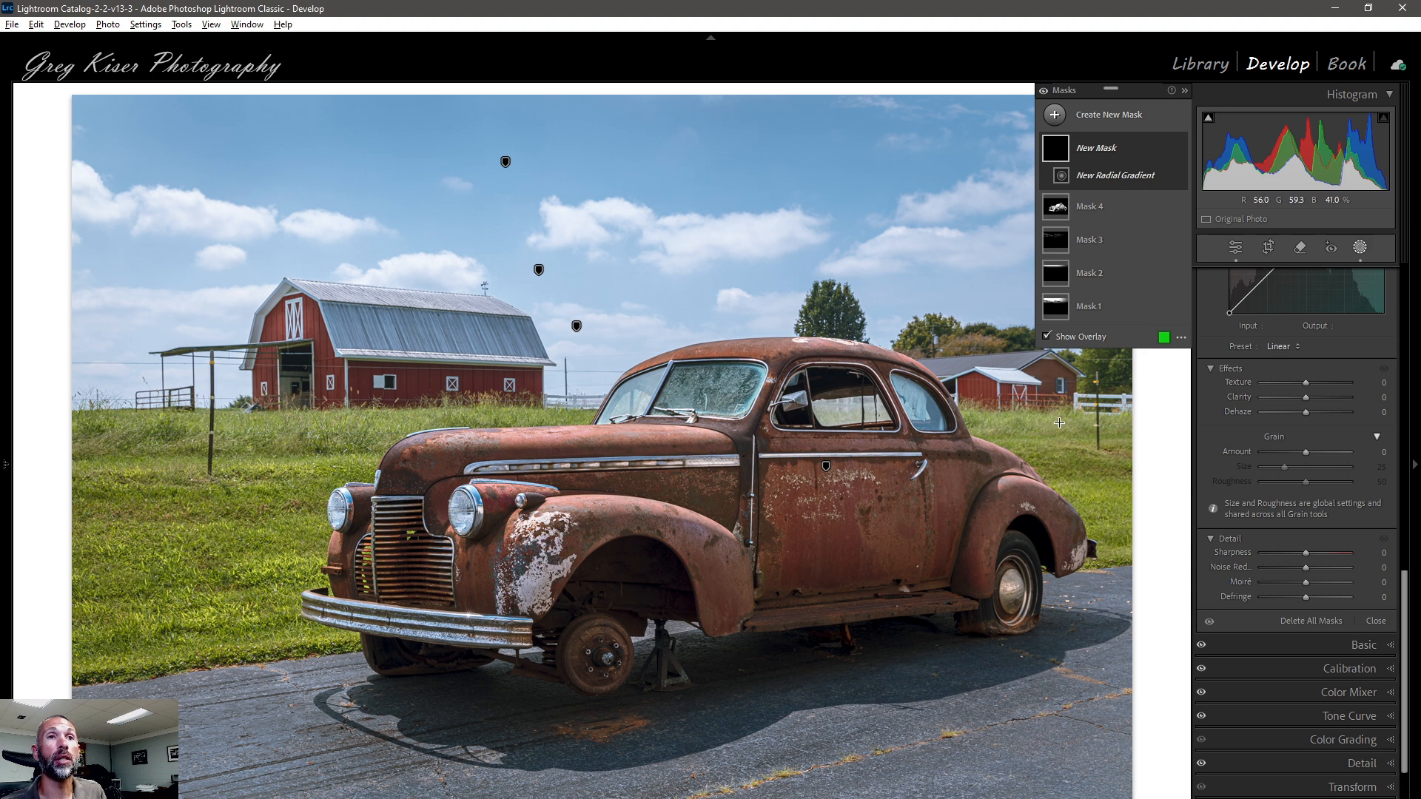
left_click_drag(1059, 422, 1176, 610)
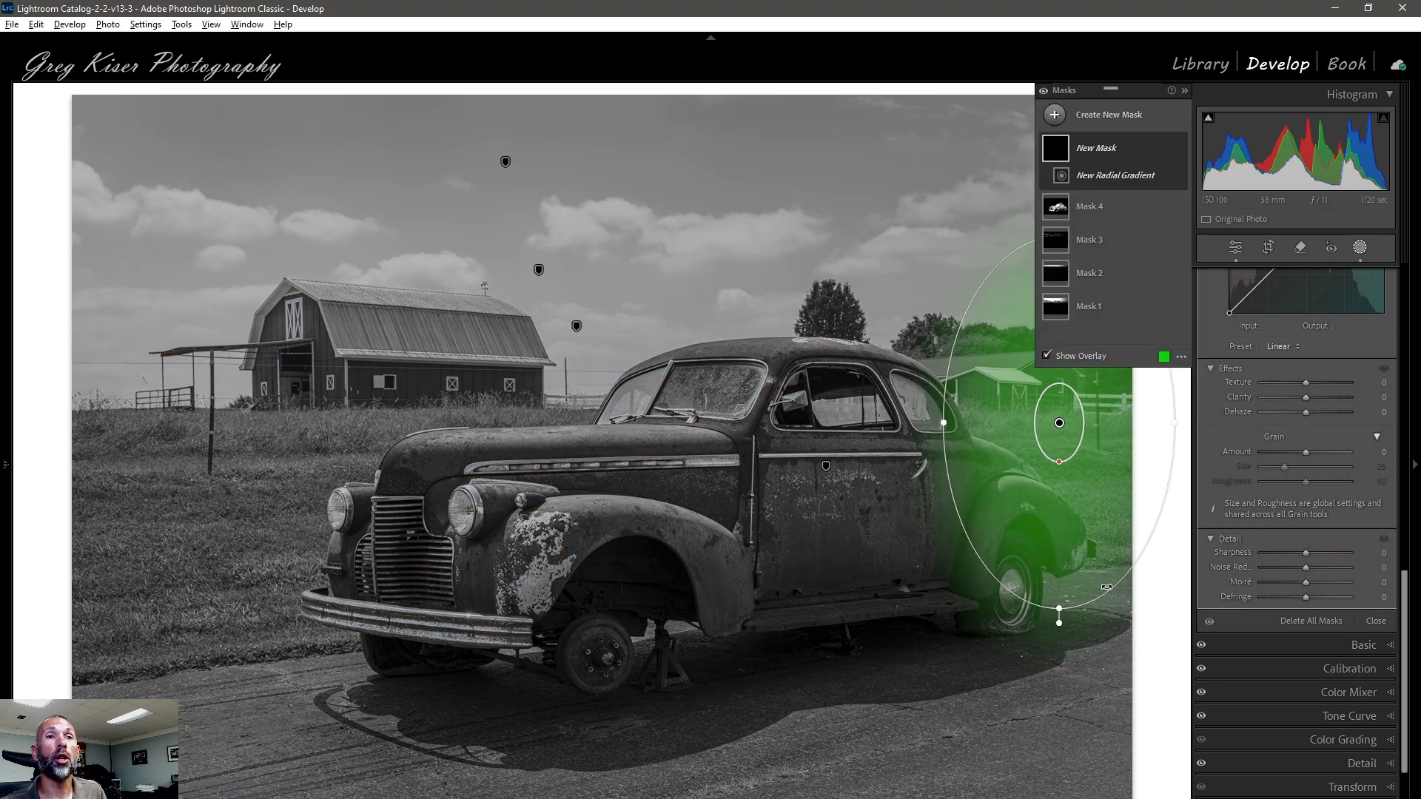
left_click_drag(1163, 546, 1184, 513)
left_click_drag(1090, 482, 1120, 553)
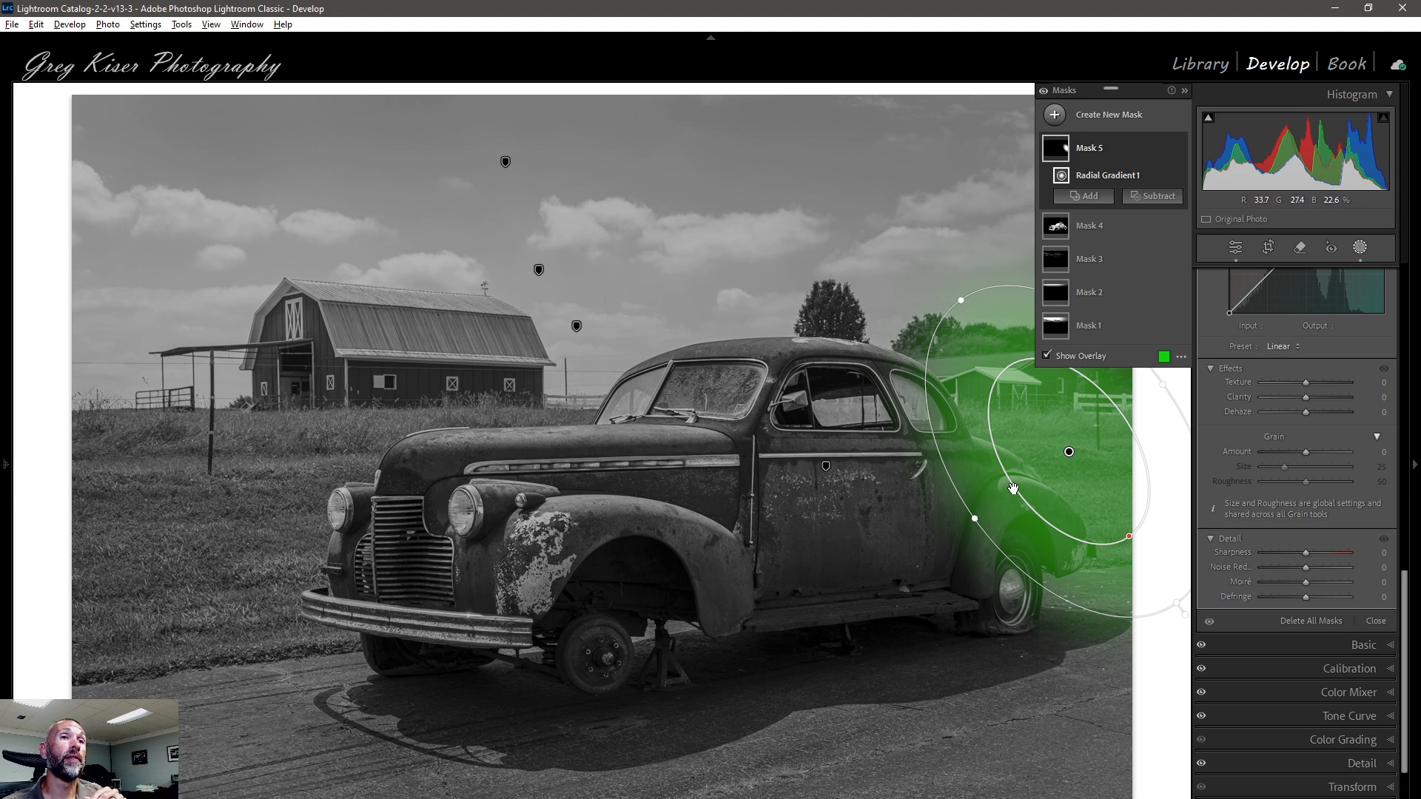
Subtract the subject and a color range sampled from the sky above the distant trees from Mask 5
left_click(1150, 198)
left_click(1178, 231)
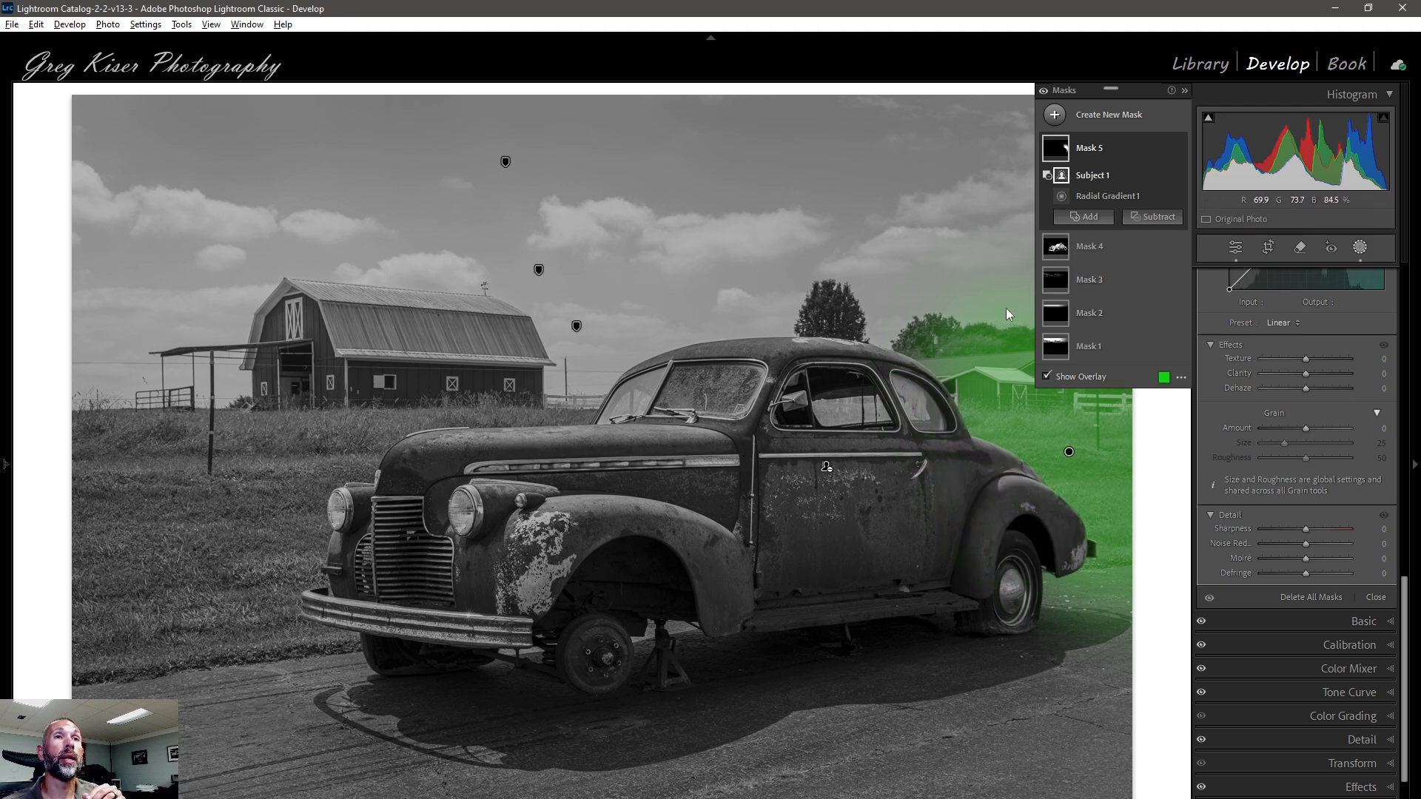
left_click(1147, 218)
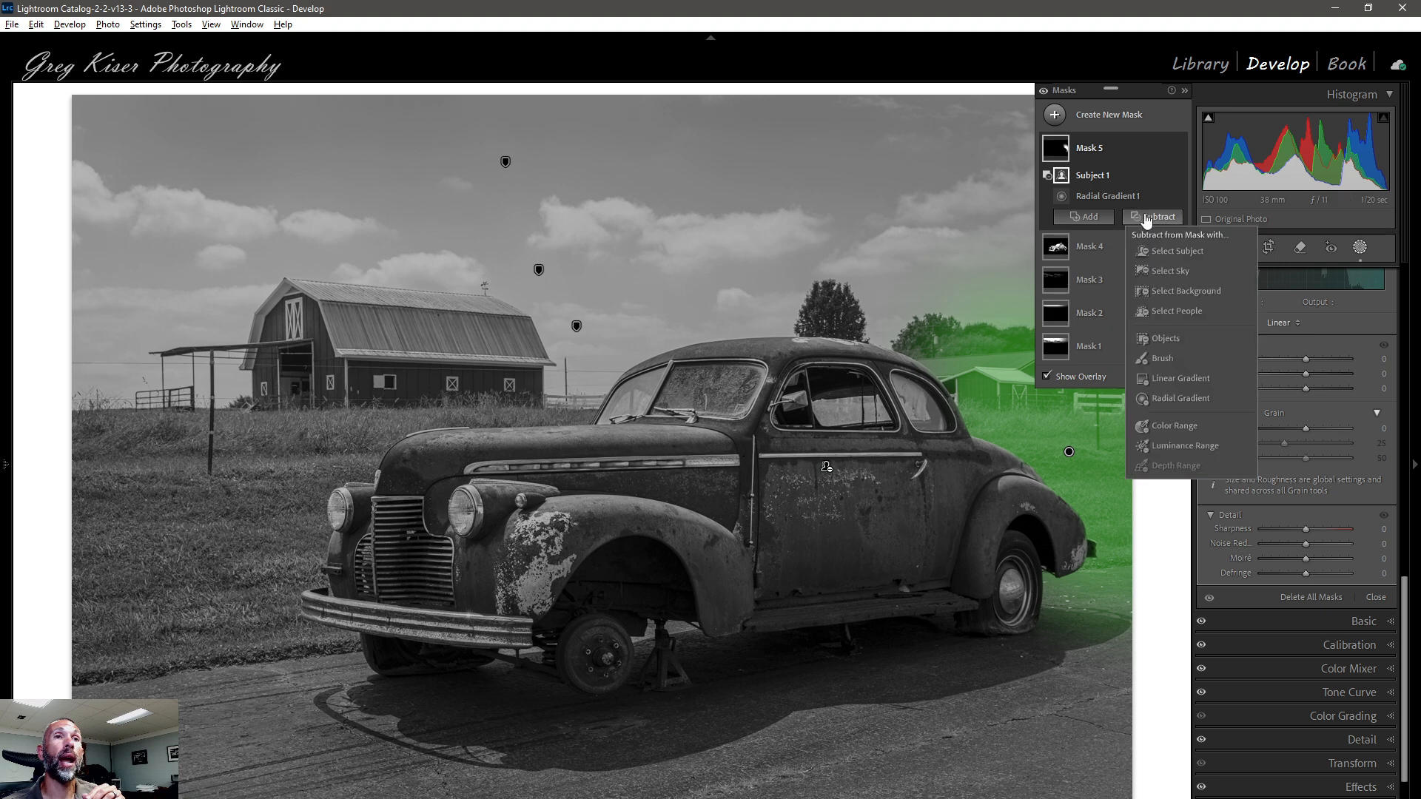
left_click(1175, 427)
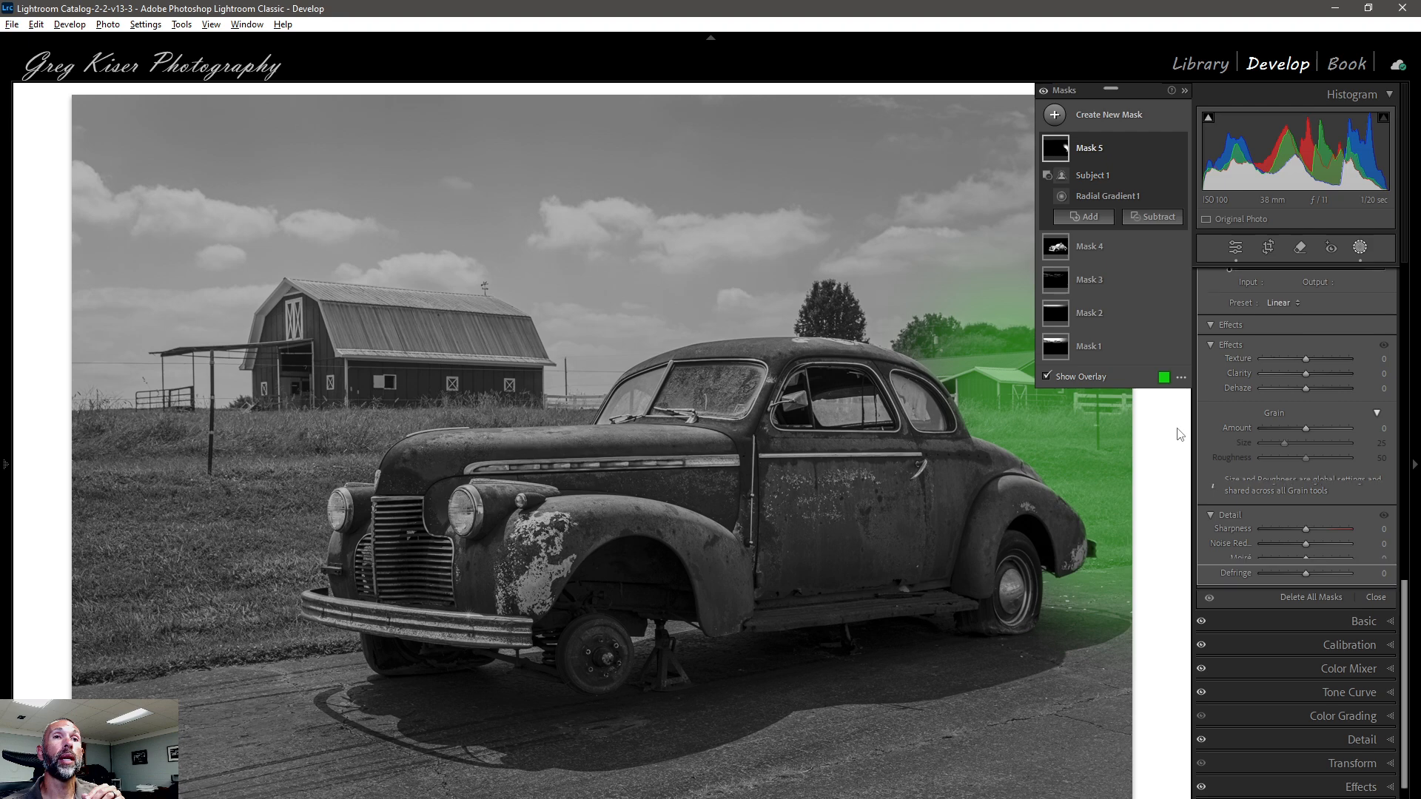
left_click(1010, 319)
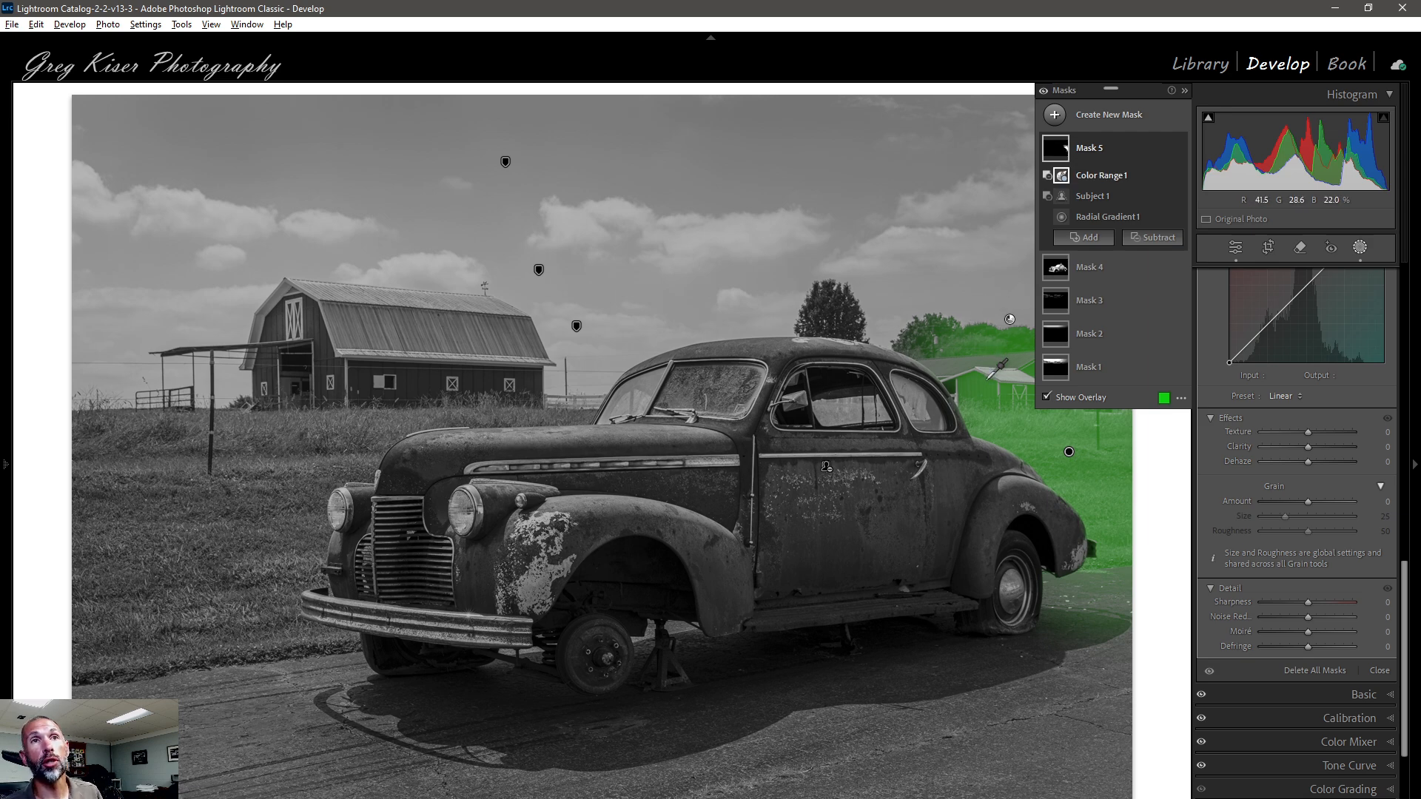
Move the Masks panel off the area behind the car and sample the uncovered sky there for Mask 5's subtracted color range
left_click_drag(1119, 97, 459, 158)
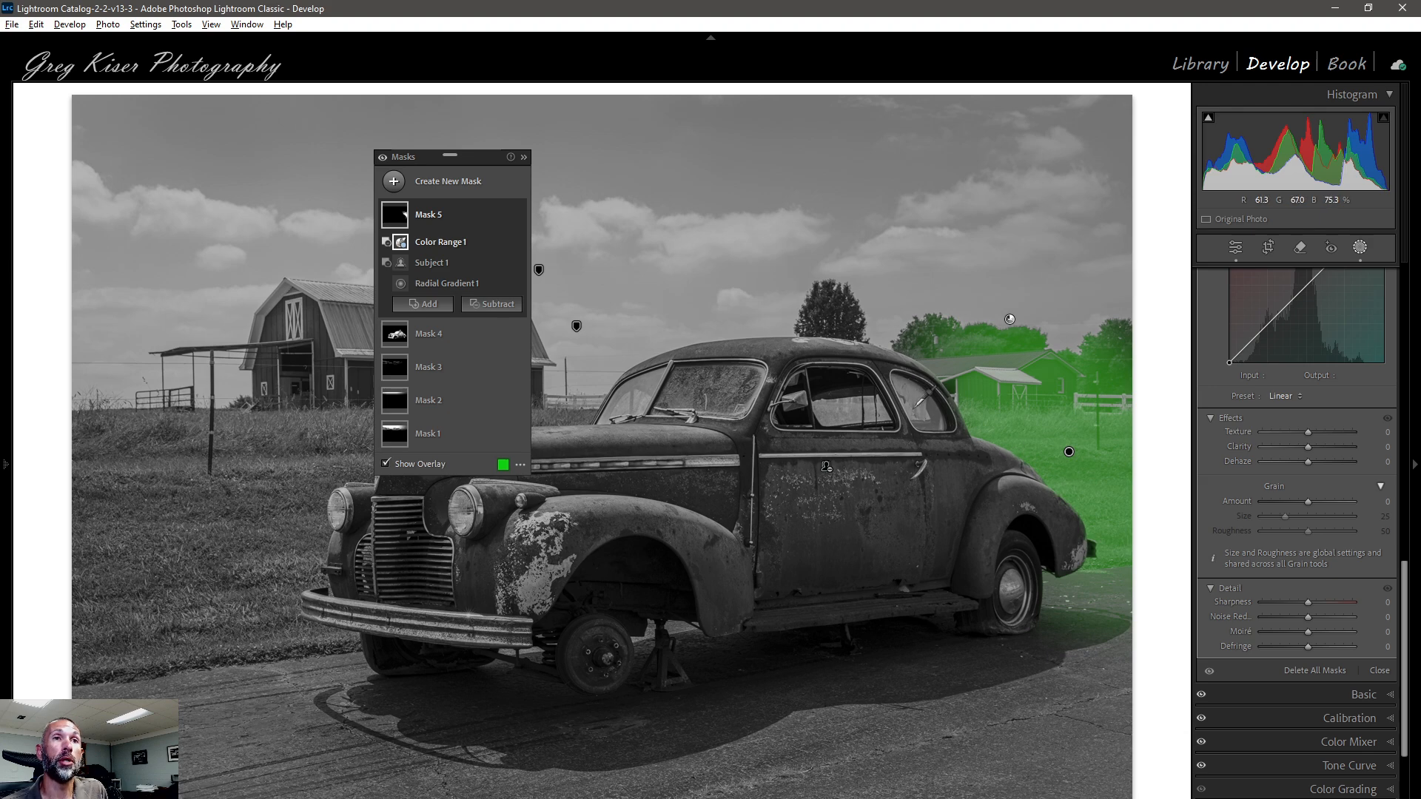
left_click(1077, 343)
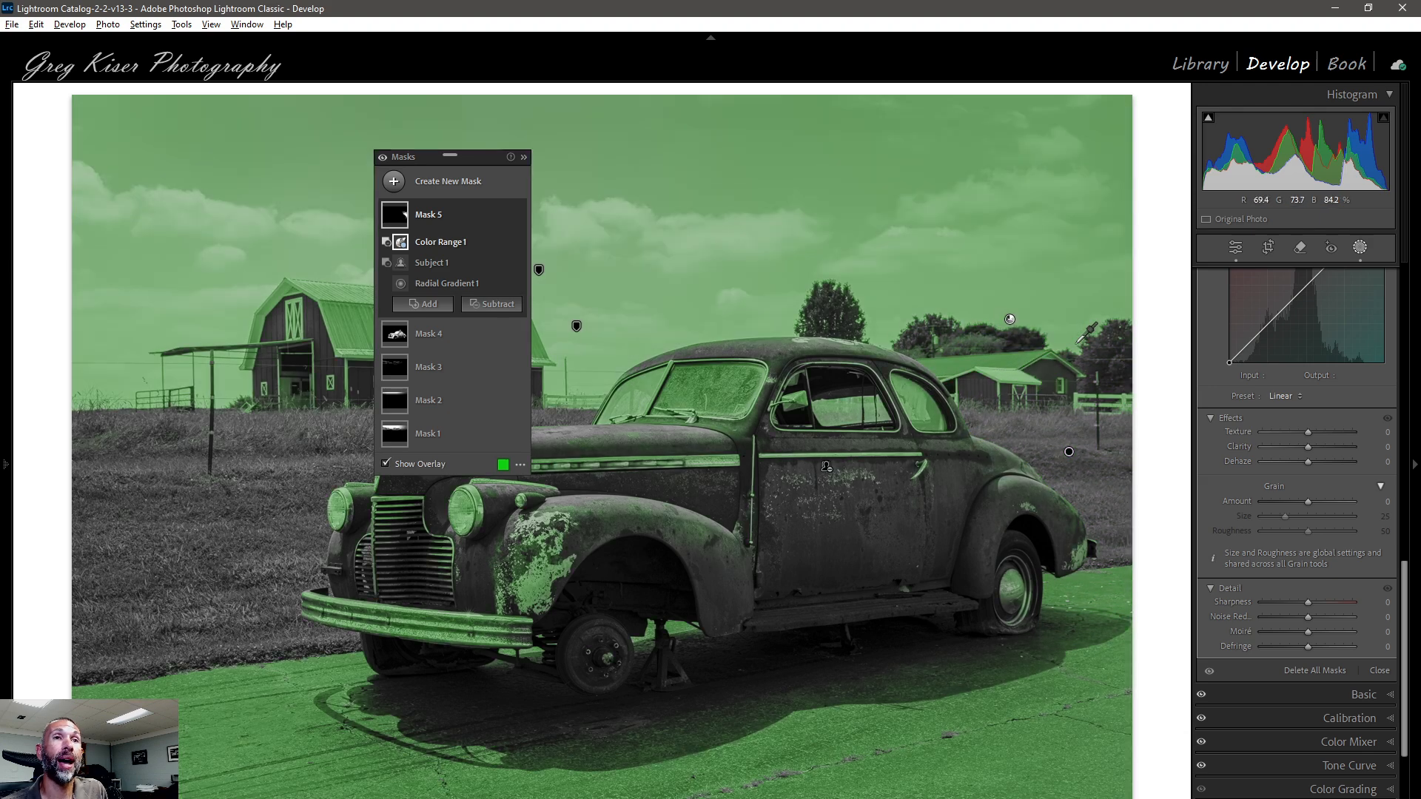
left_click(1061, 493)
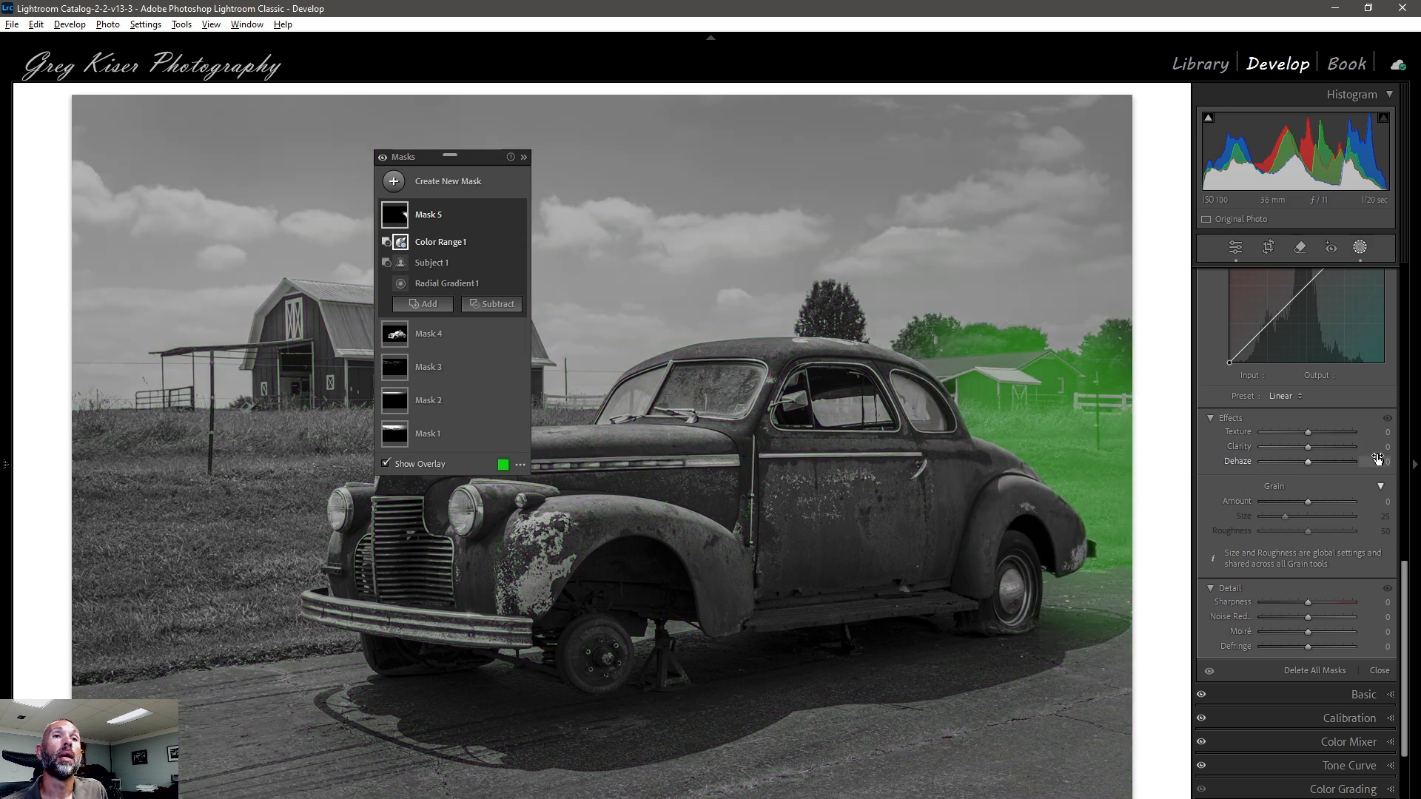
Set Mask 5's exposure to -0.10 and saturation to -11
scroll(1373, 437, "up", 3)
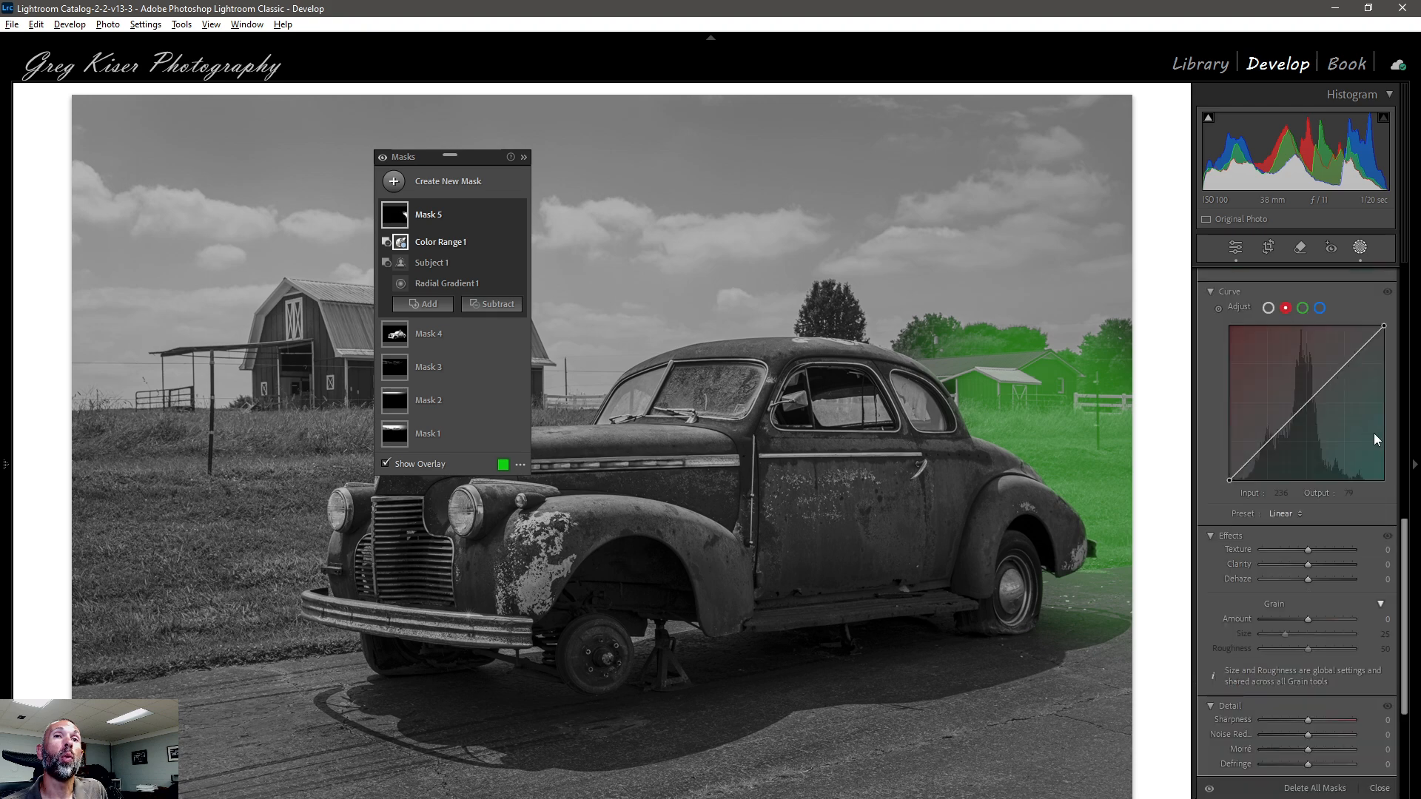
scroll(1374, 432, "up", 10)
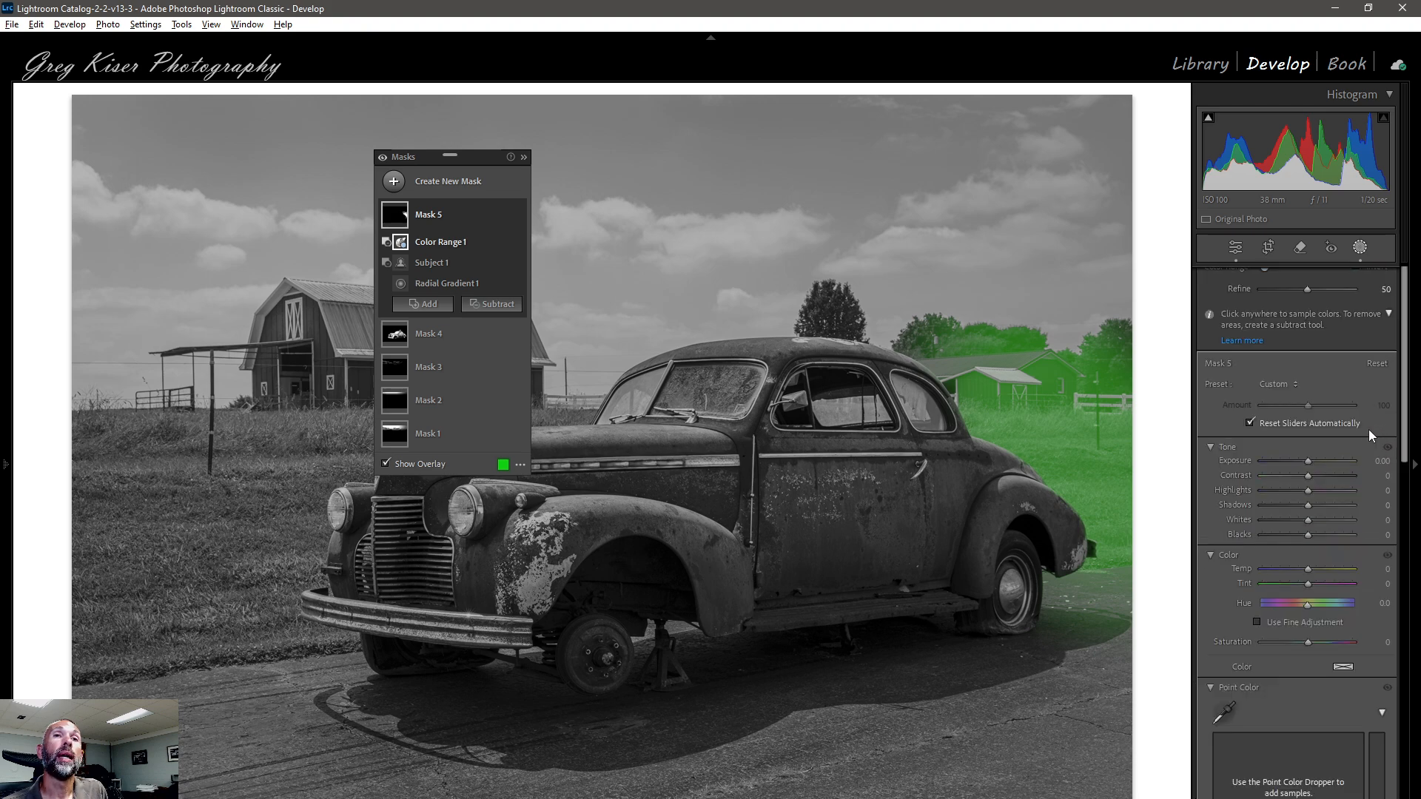
left_click_drag(1306, 461, 1307, 462)
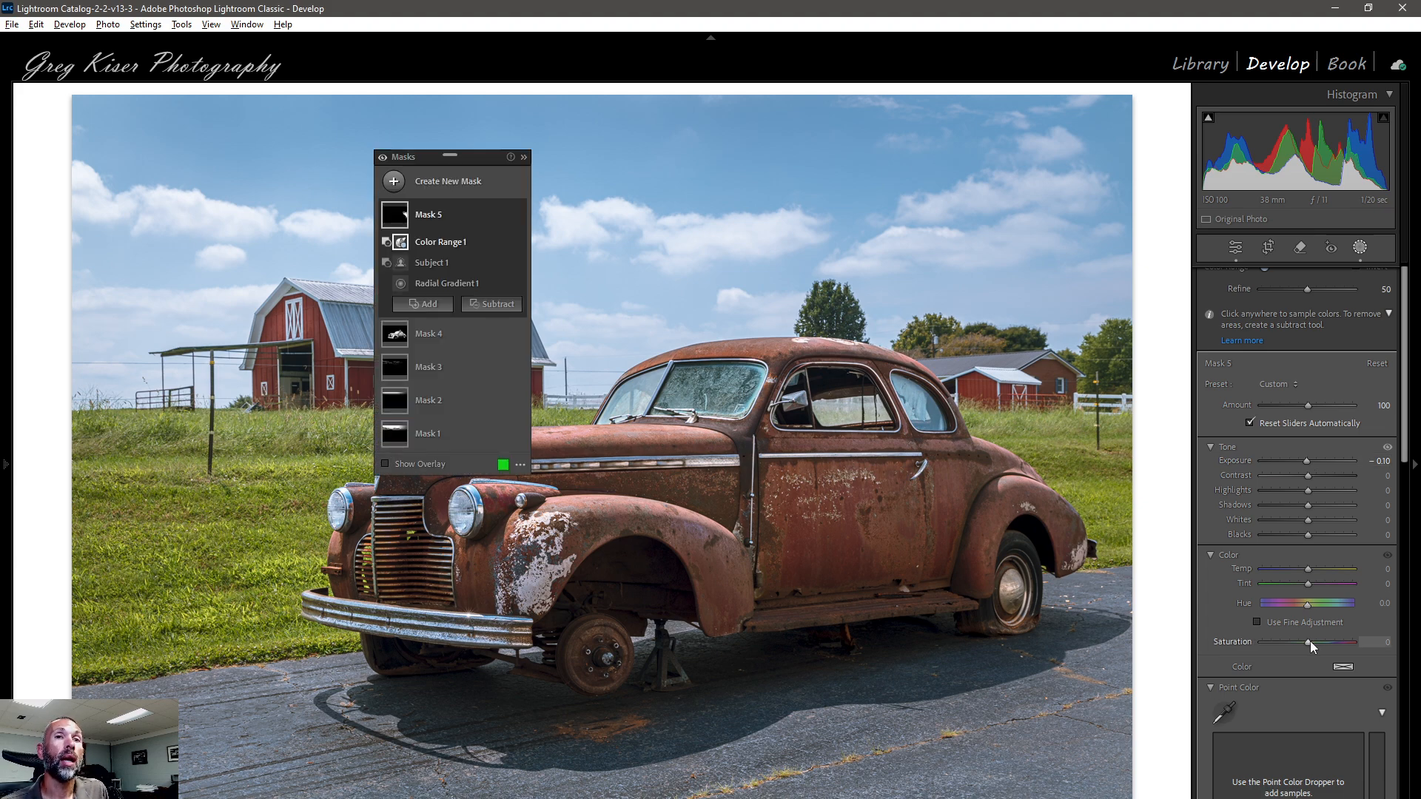
left_click_drag(1308, 641, 1308, 640)
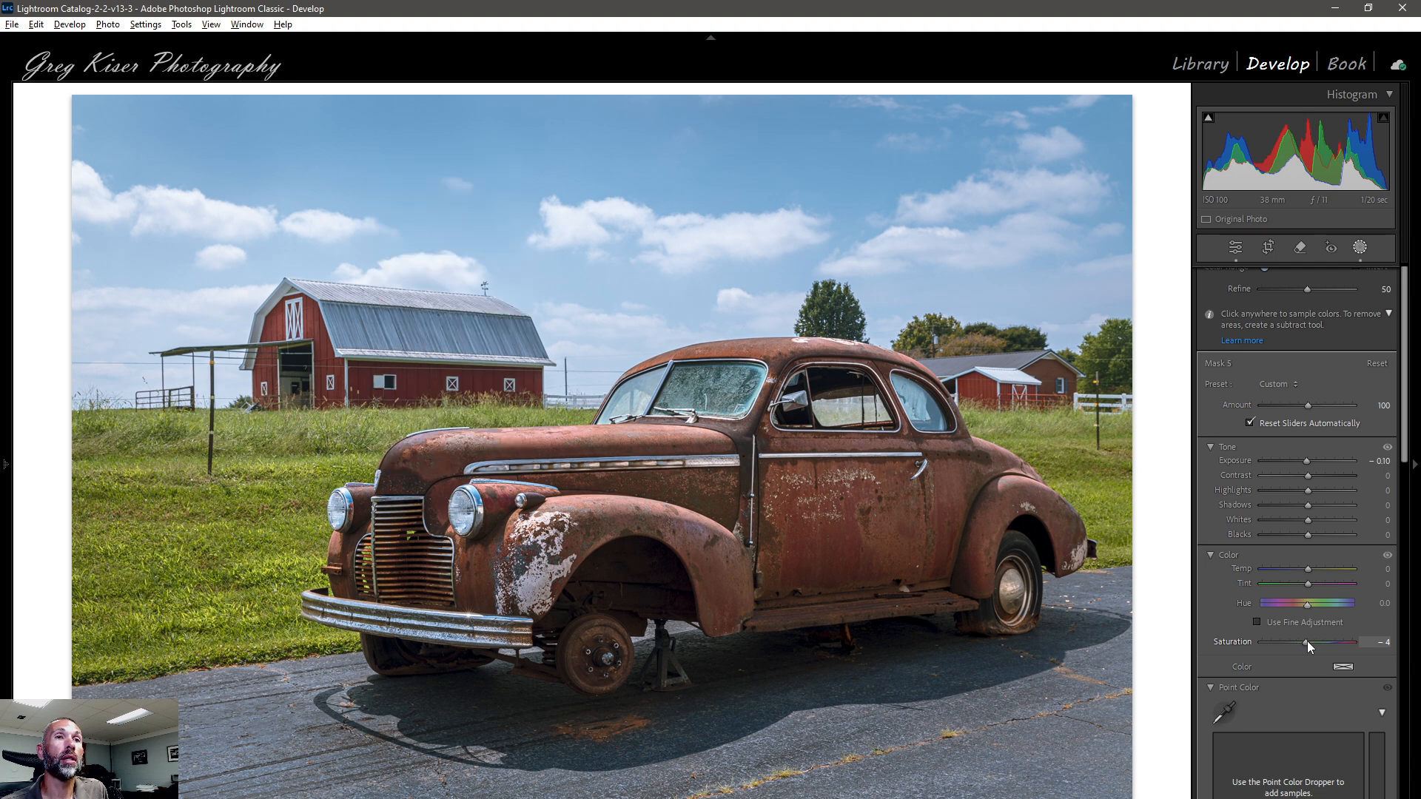
left_click_drag(1307, 641, 1278, 641)
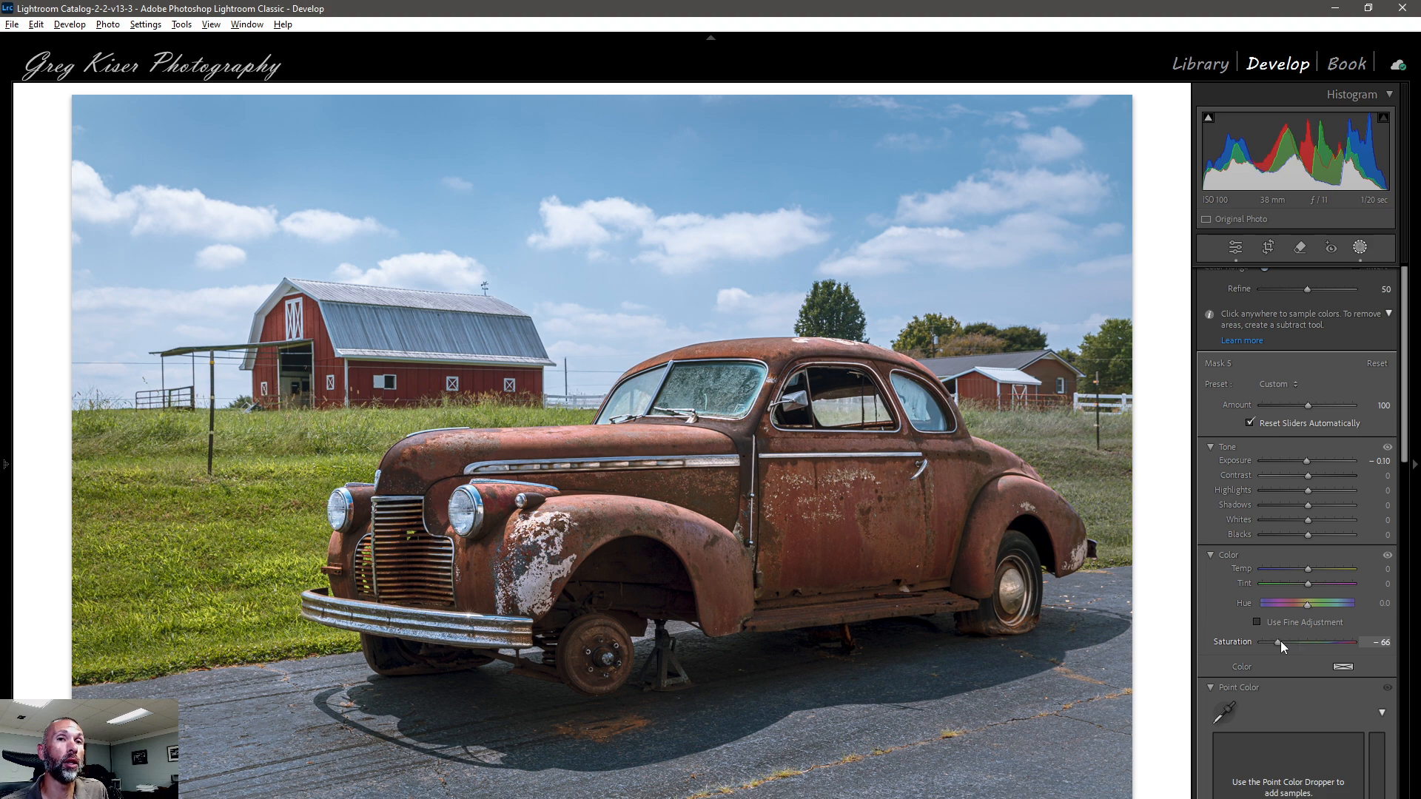
left_click_drag(1299, 641, 1299, 640)
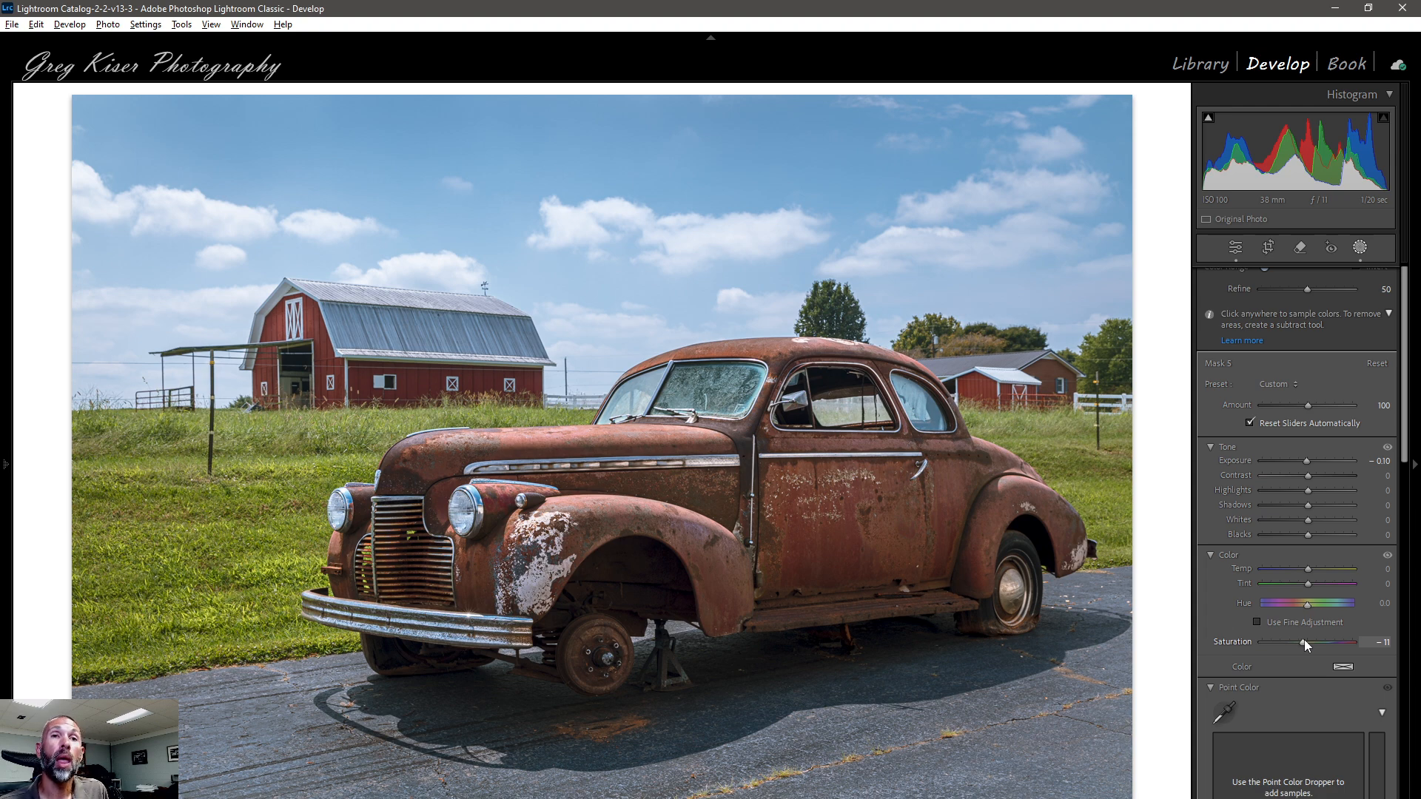
left_click_drag(1304, 639, 1304, 640)
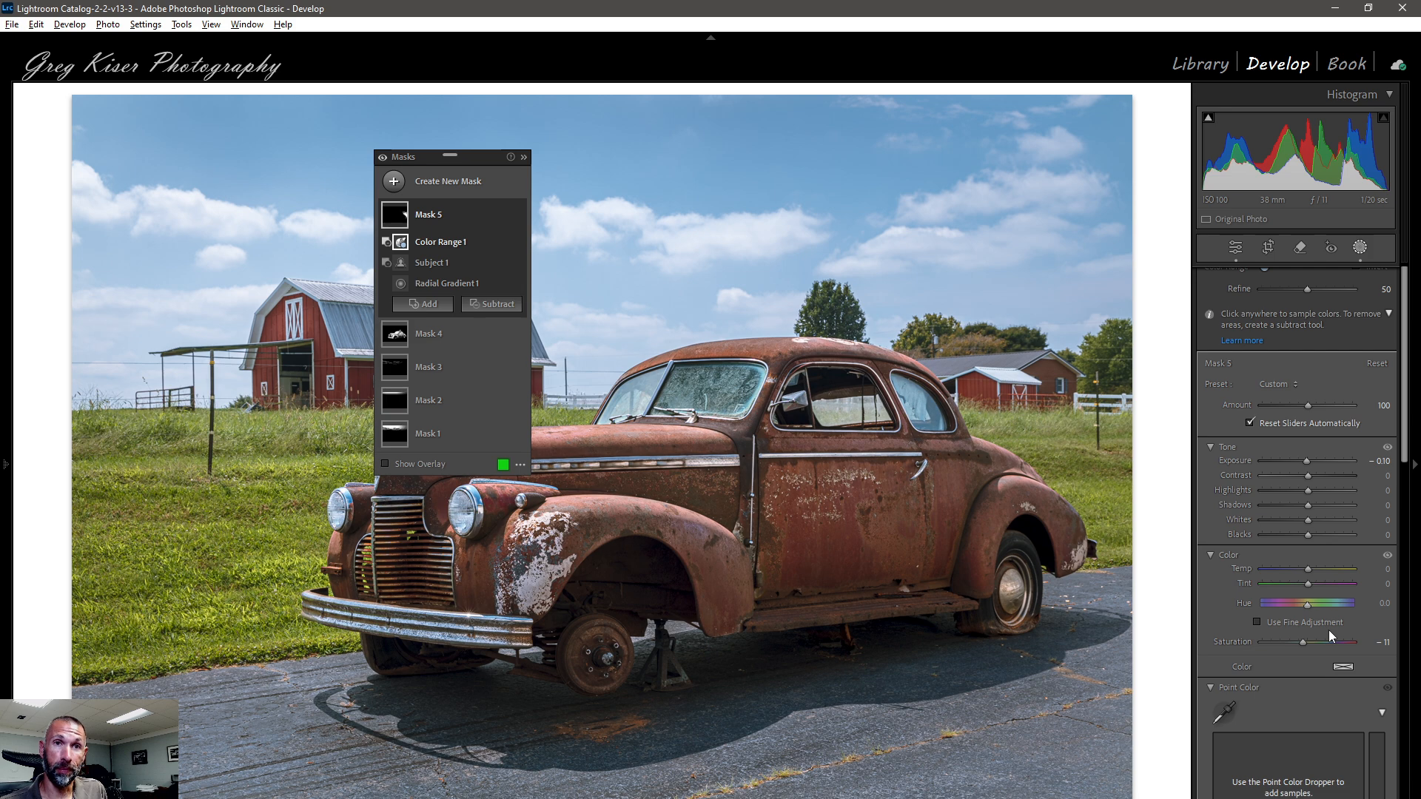
Set Mask 5's clarity to -9 and compare the background behind the car with the mask hidden and shown
scroll(1329, 629, "down", 10)
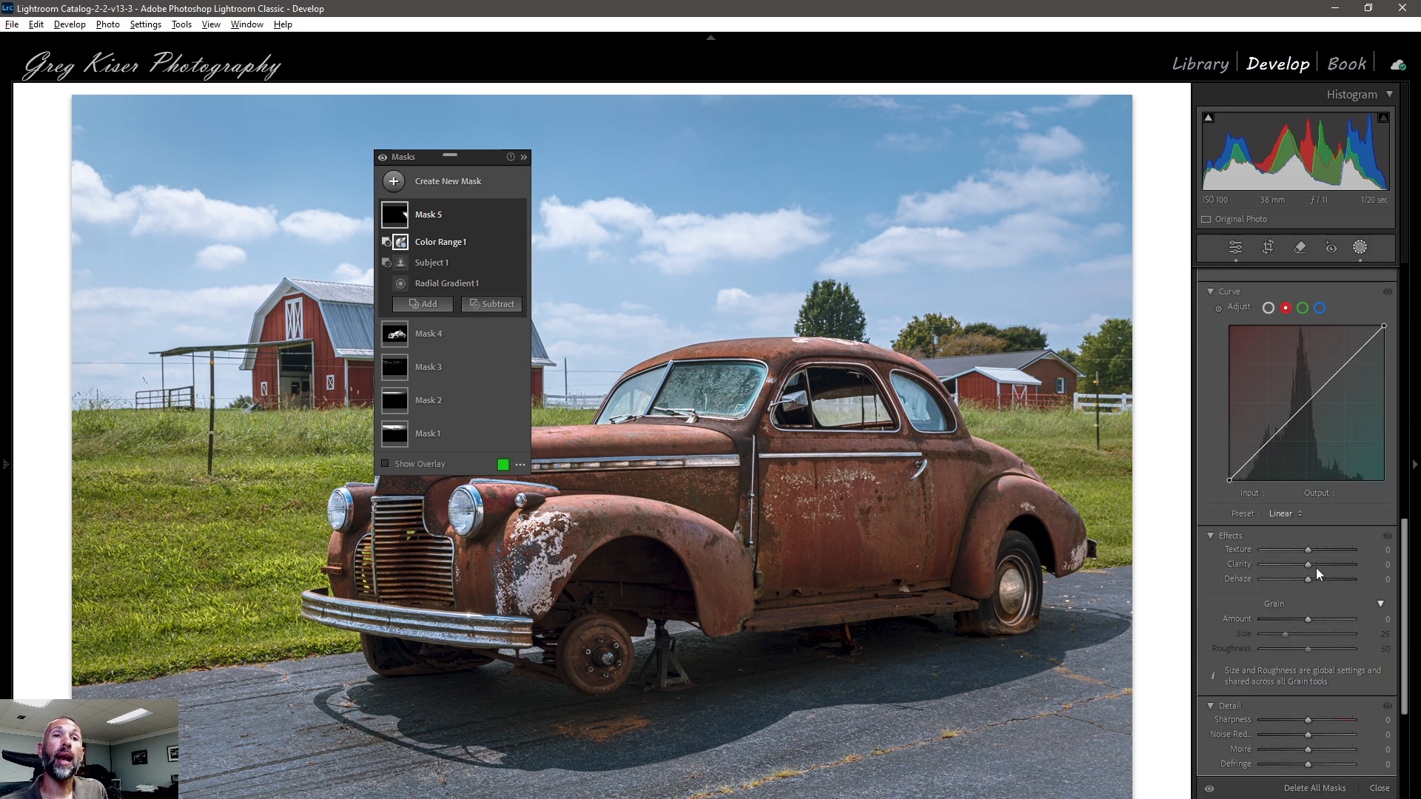
left_click(1306, 565)
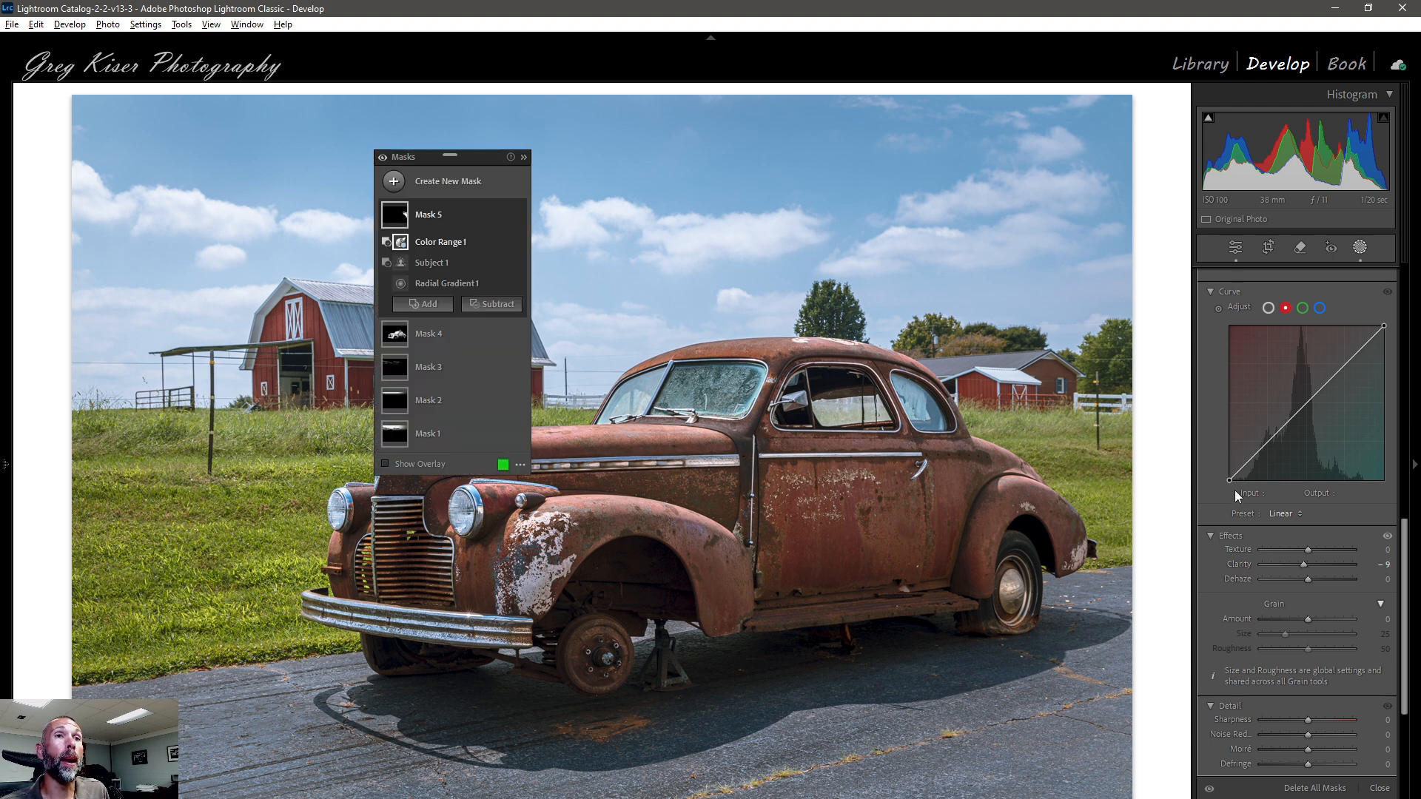
left_click(518, 216)
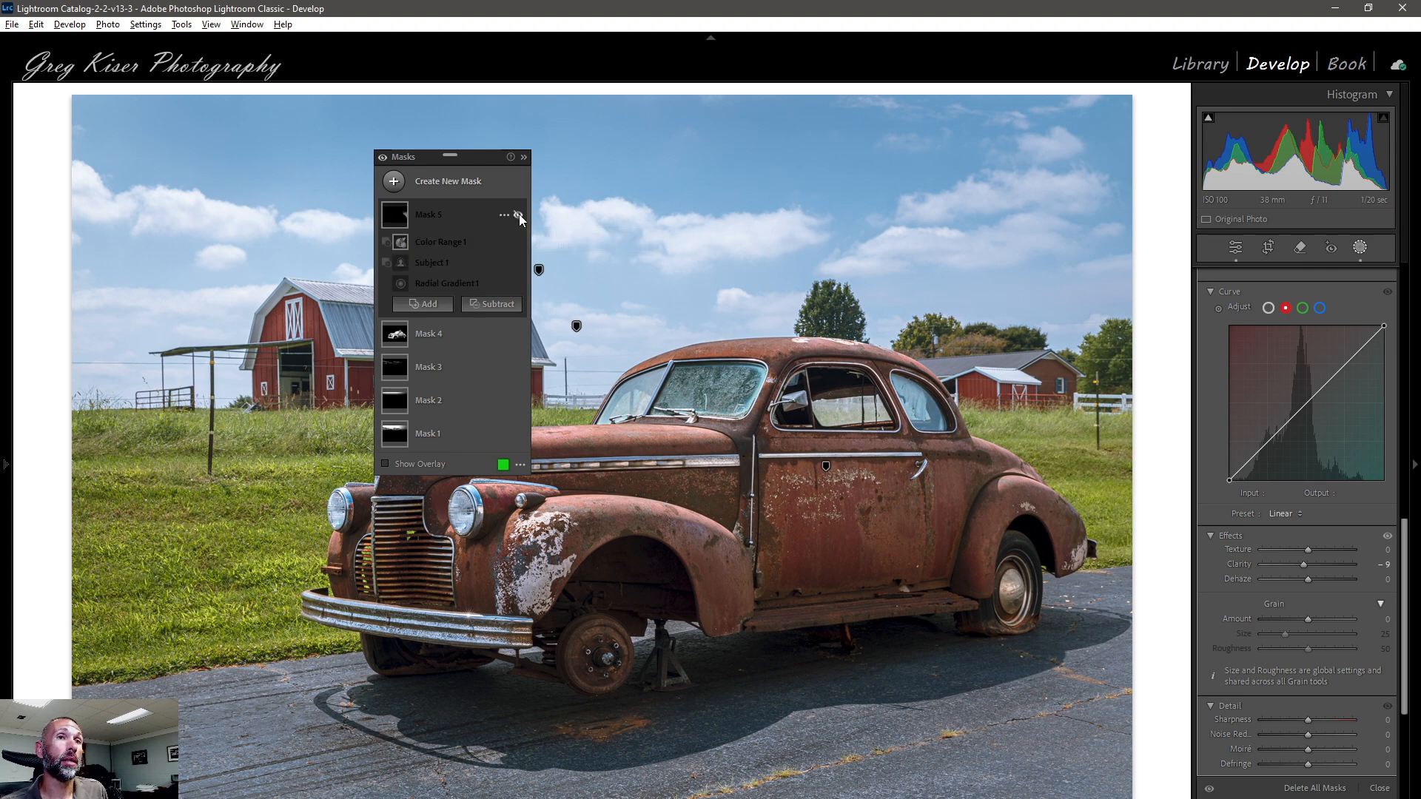
left_click(518, 215)
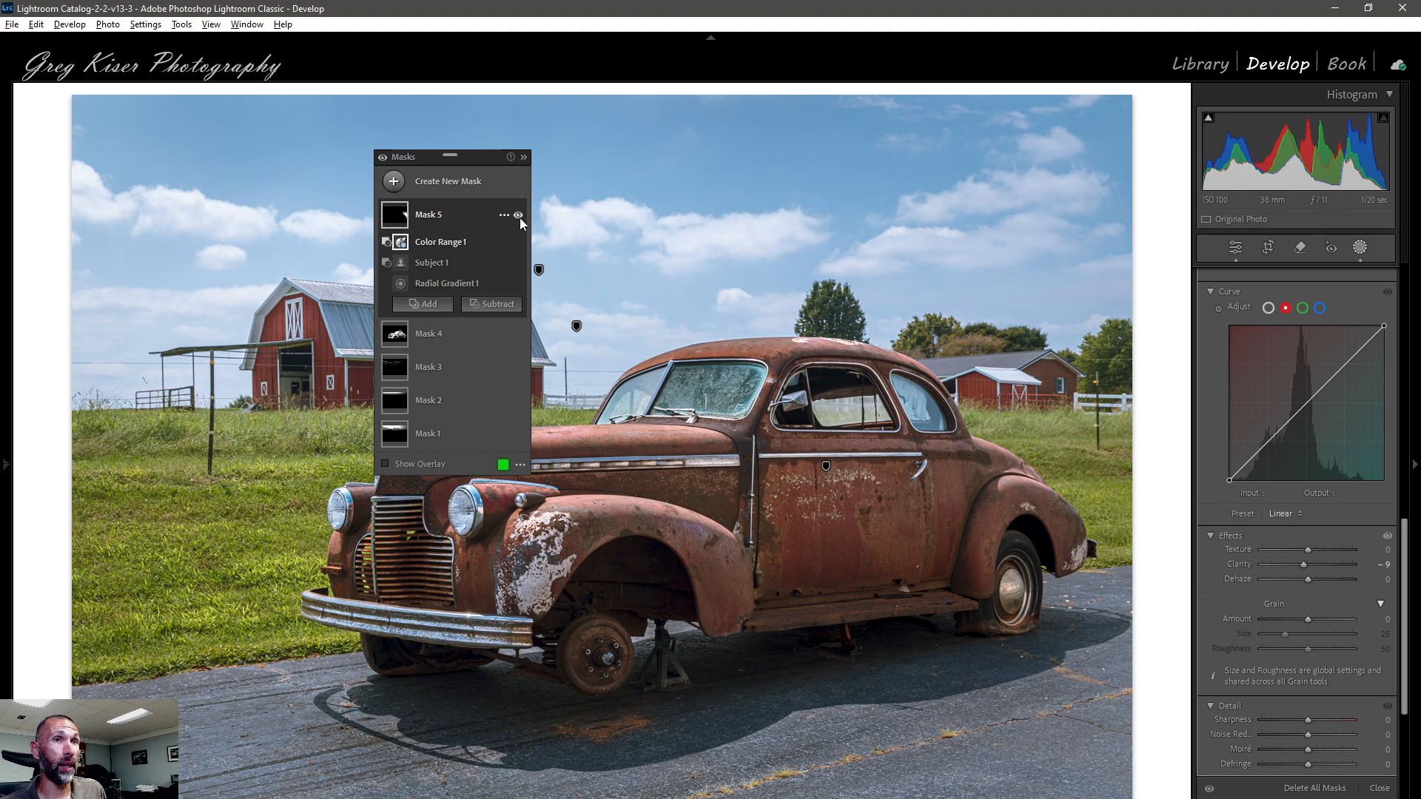
left_click(450, 241)
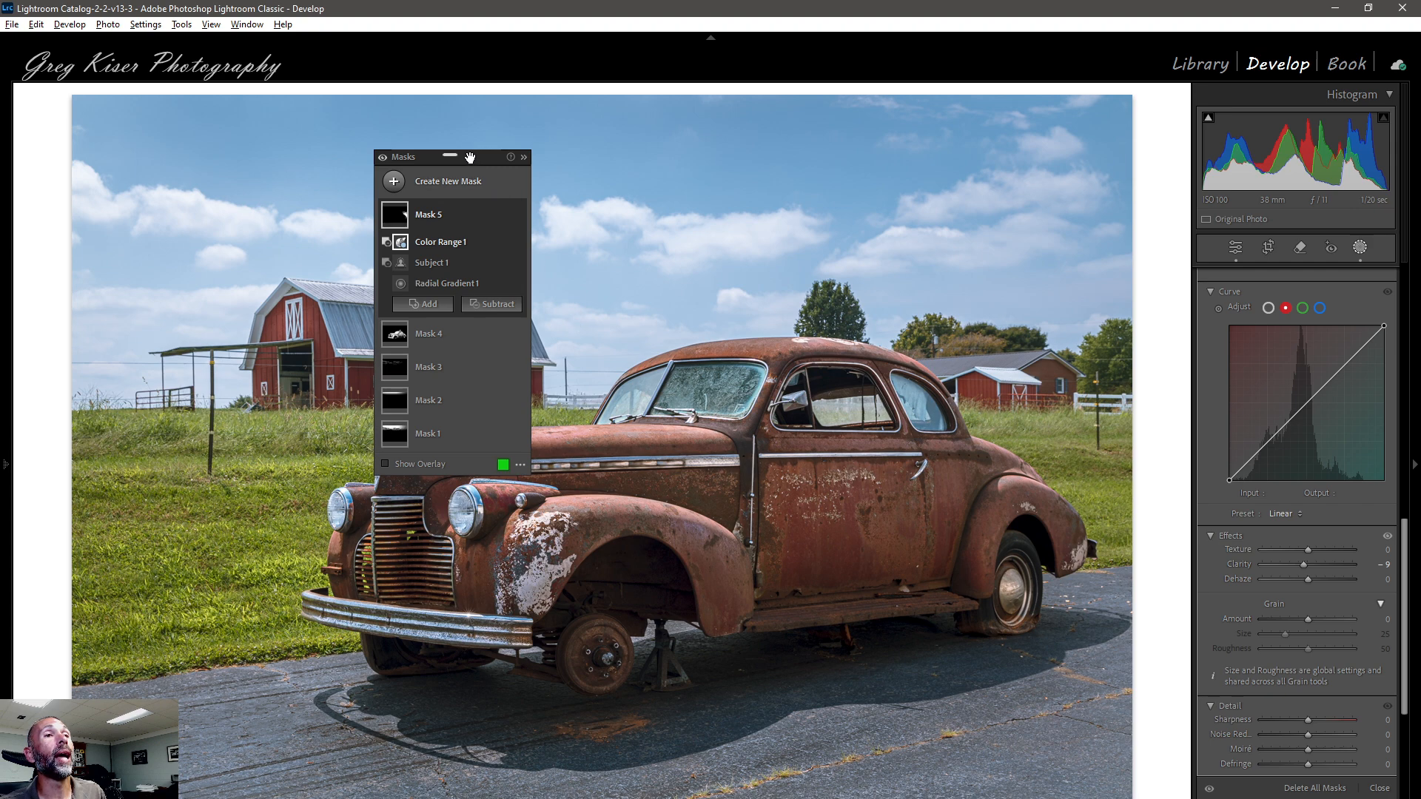
Move the Masks panel back to its corner and create a luminance range mask for the brighter tones, from 47/72 to 100/100
left_click_drag(469, 156, 1125, 99)
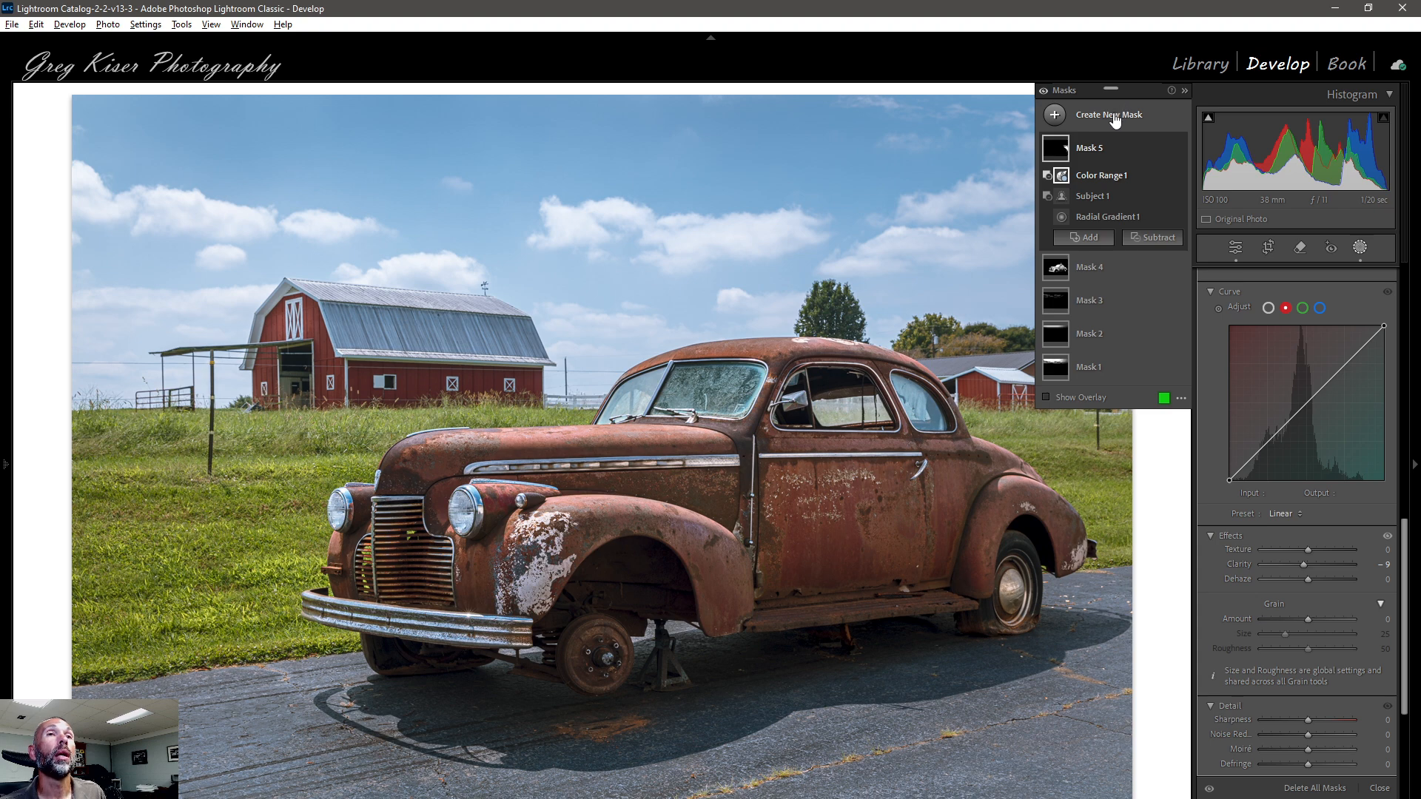
left_click(1112, 129)
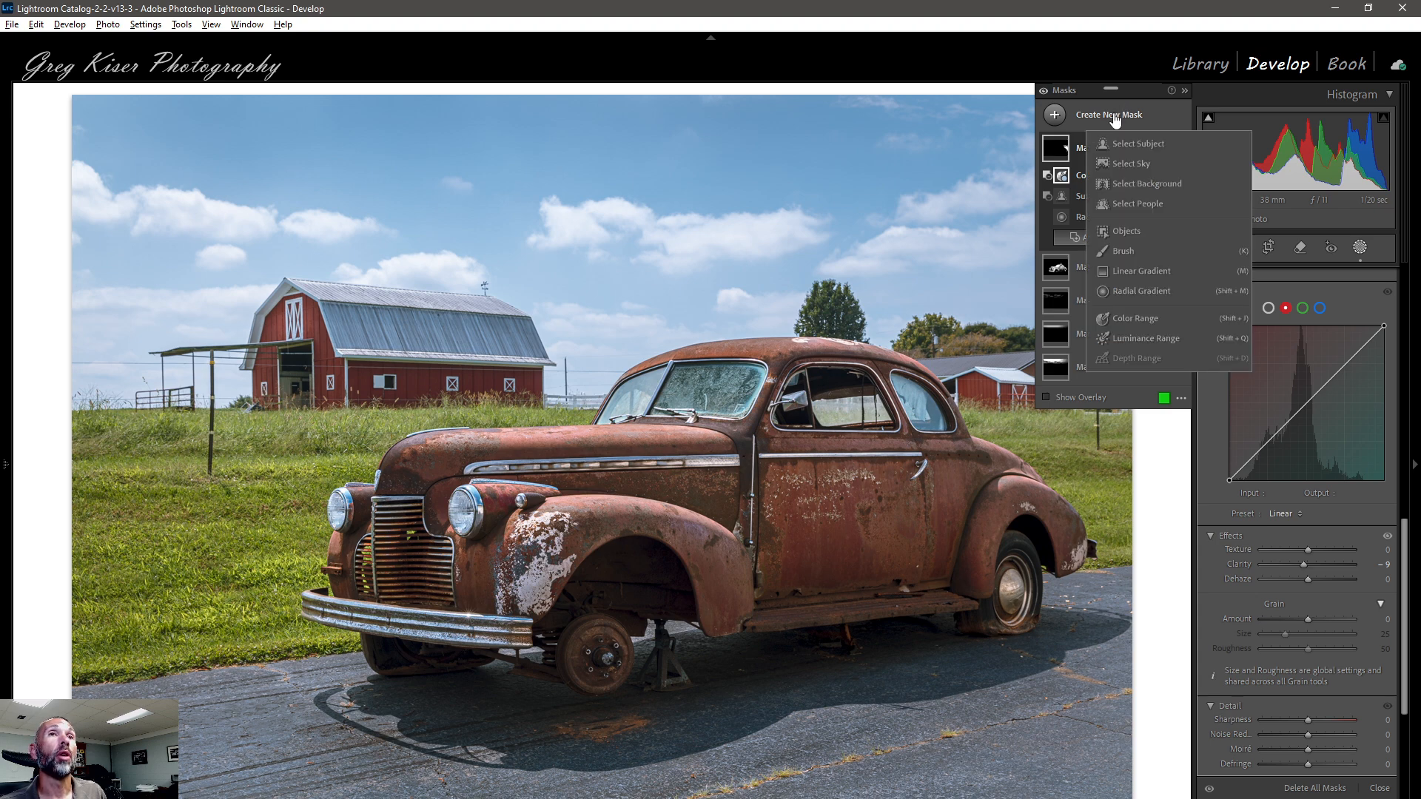
left_click(1139, 339)
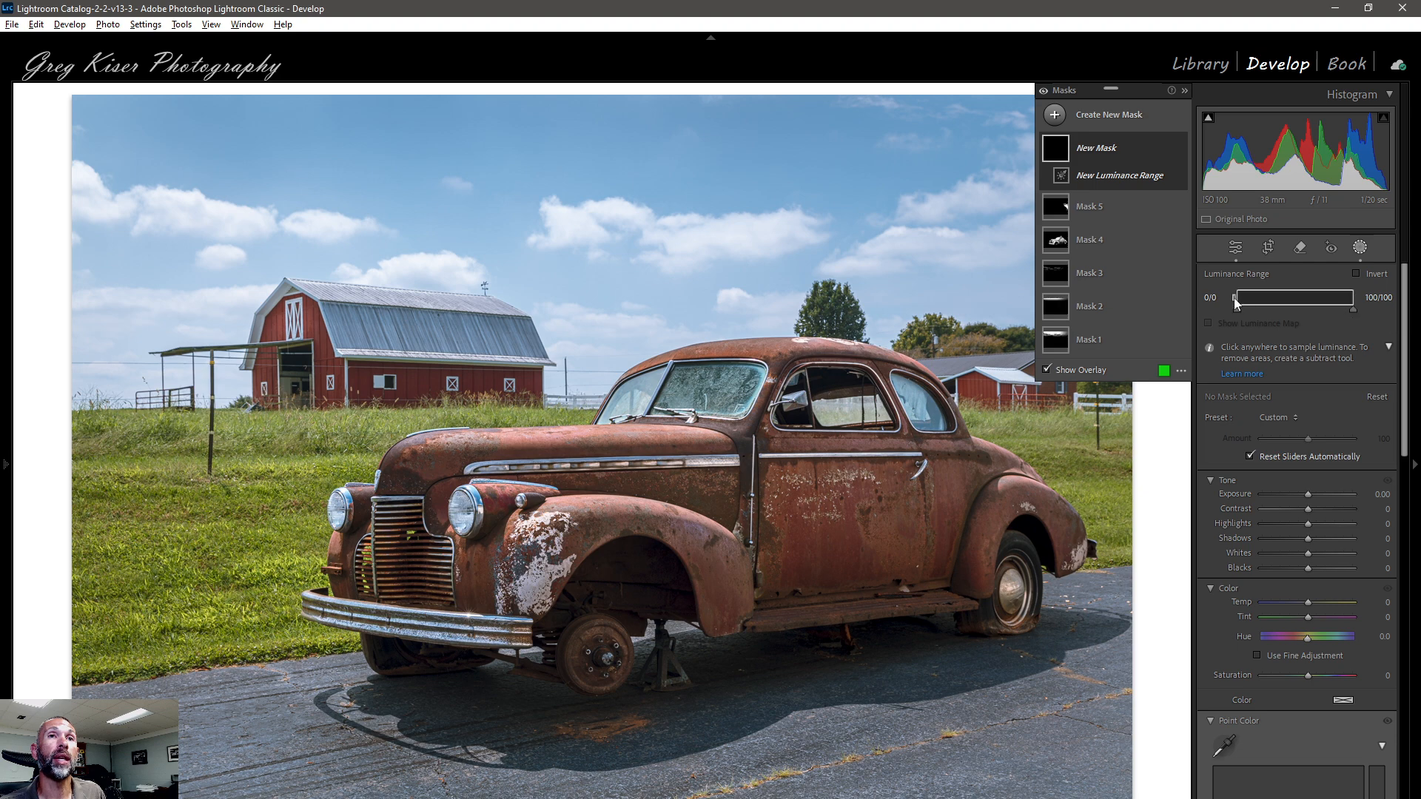
left_click_drag(1237, 297, 1318, 298)
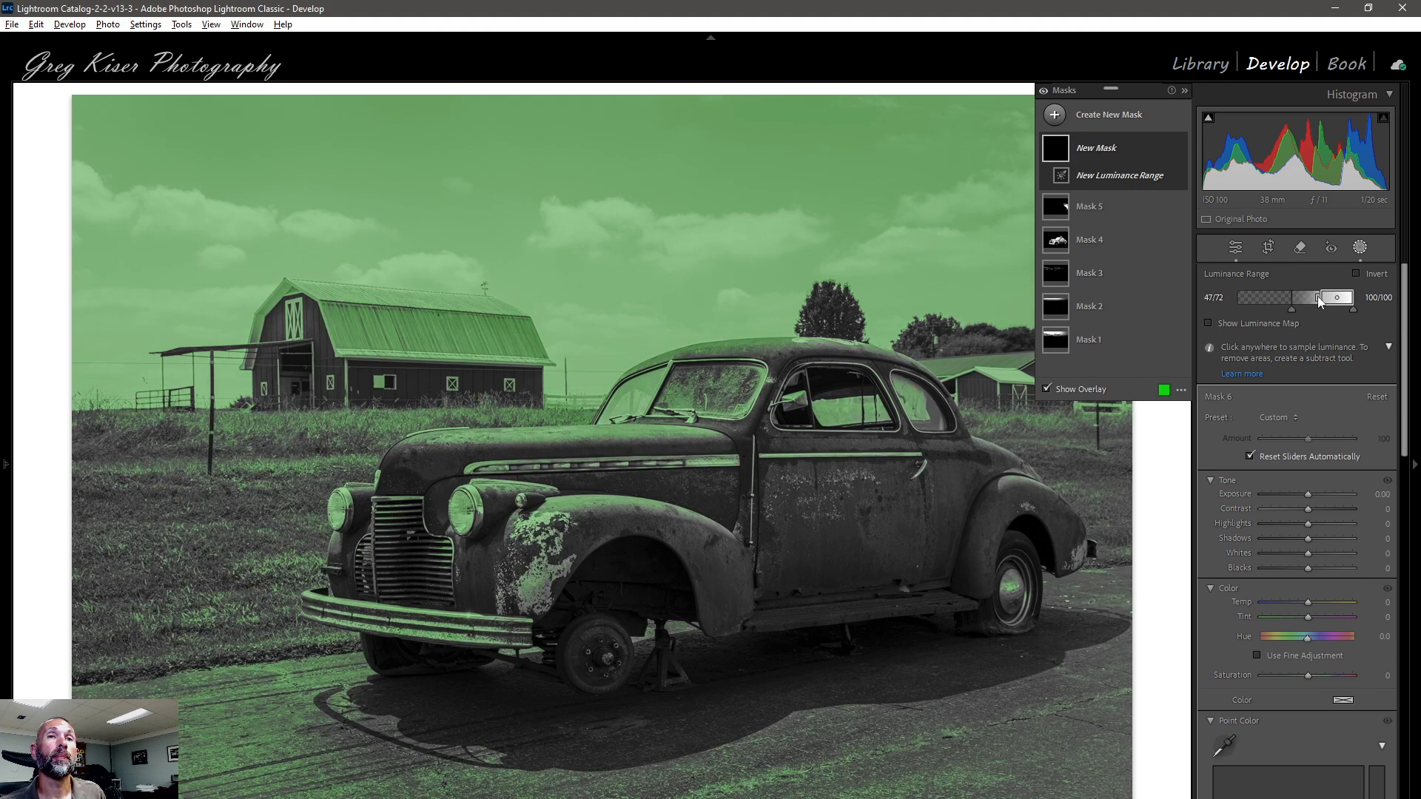
left_click_drag(1319, 299, 1319, 300)
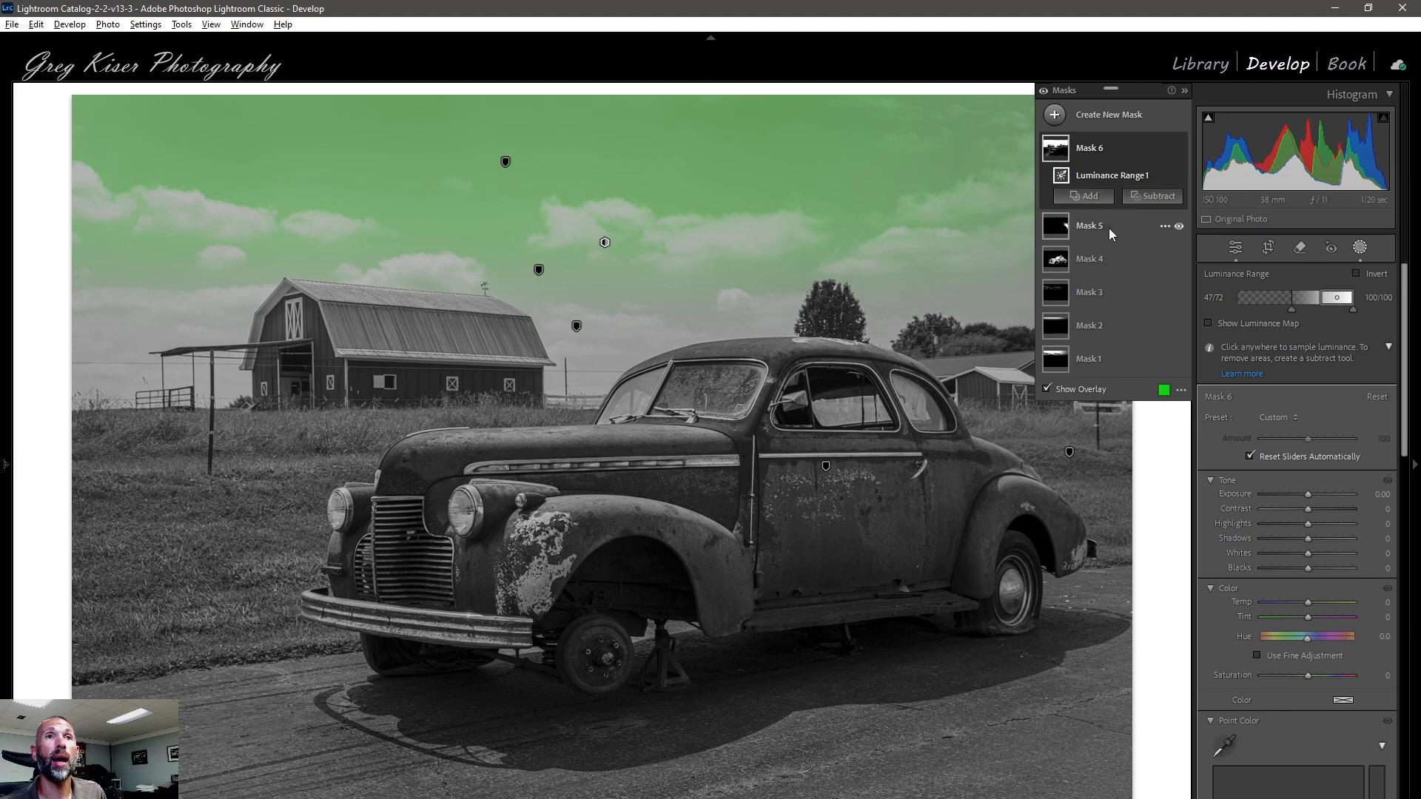
Subtract the sky from Mask 6 and set the mask's exposure to 0.27
left_click(1156, 198)
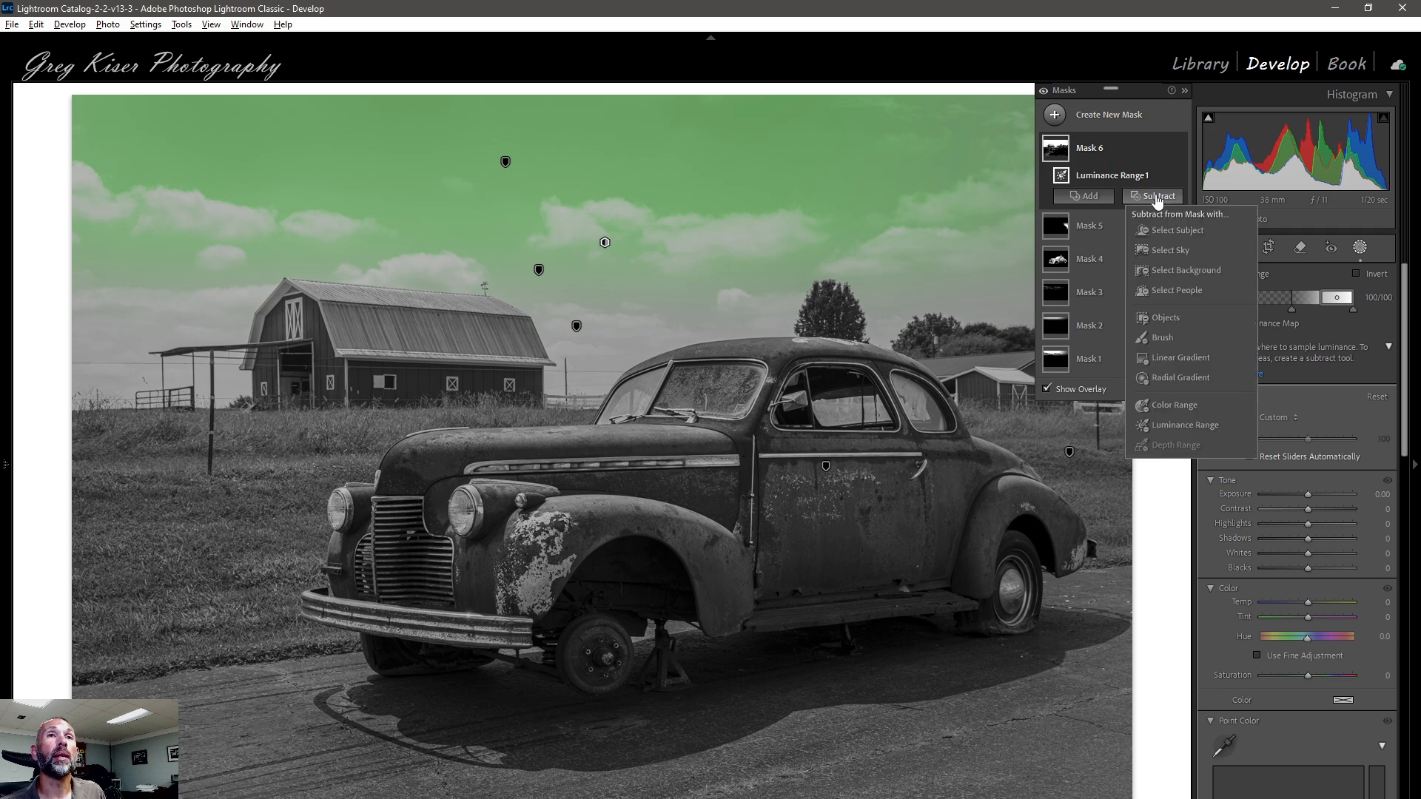
left_click(1169, 250)
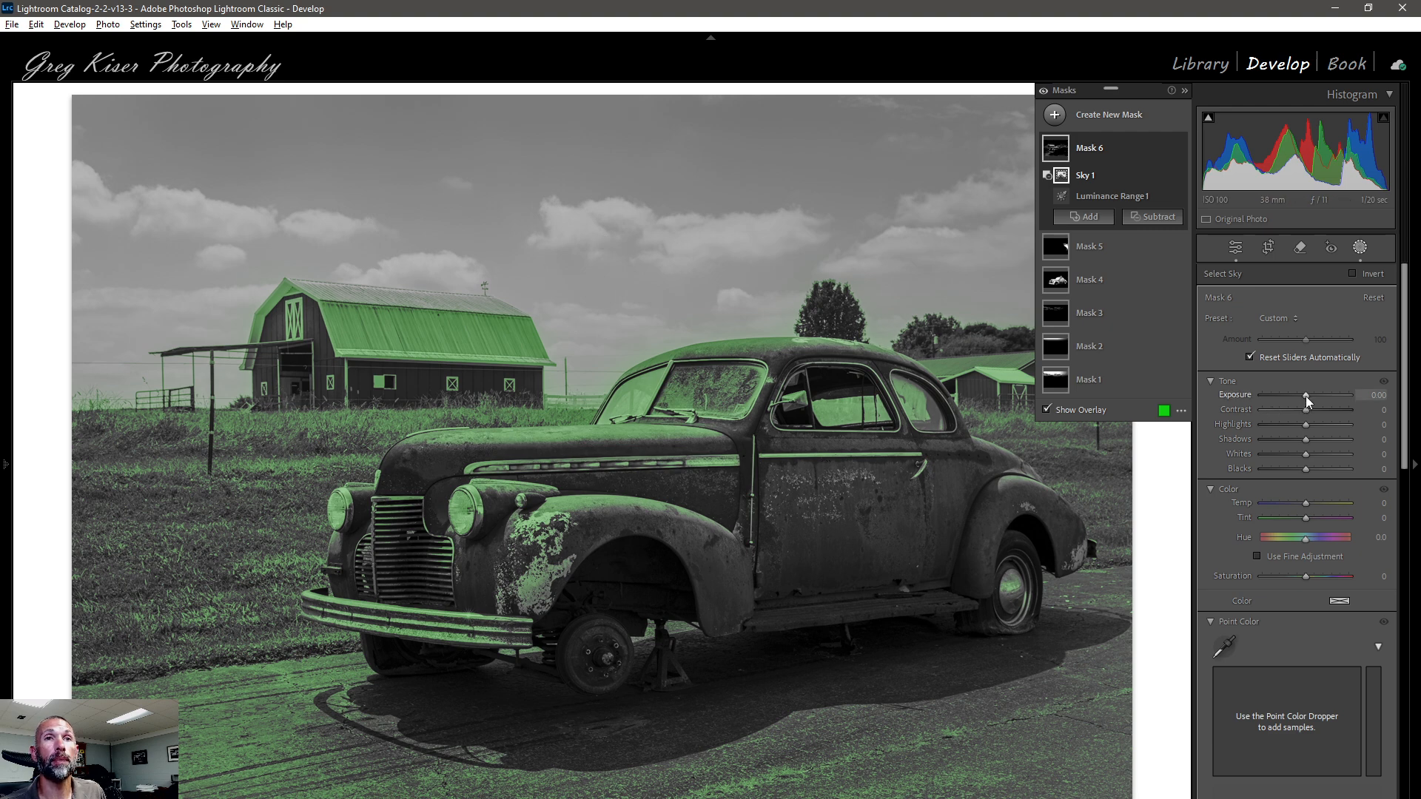
left_click_drag(1305, 397, 1308, 396)
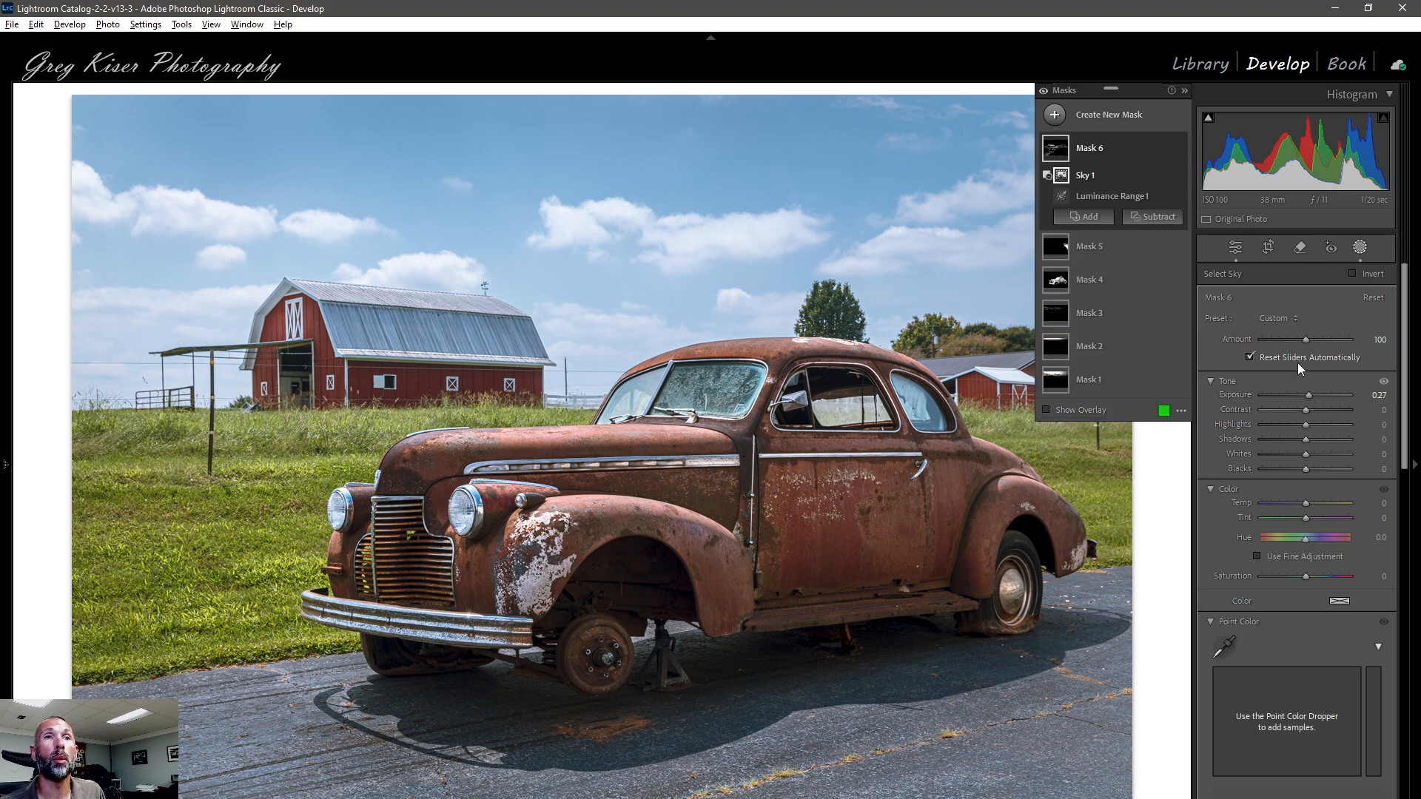
Compare the photo with Mask 6 hidden and shown
mouse_move(1167, 152)
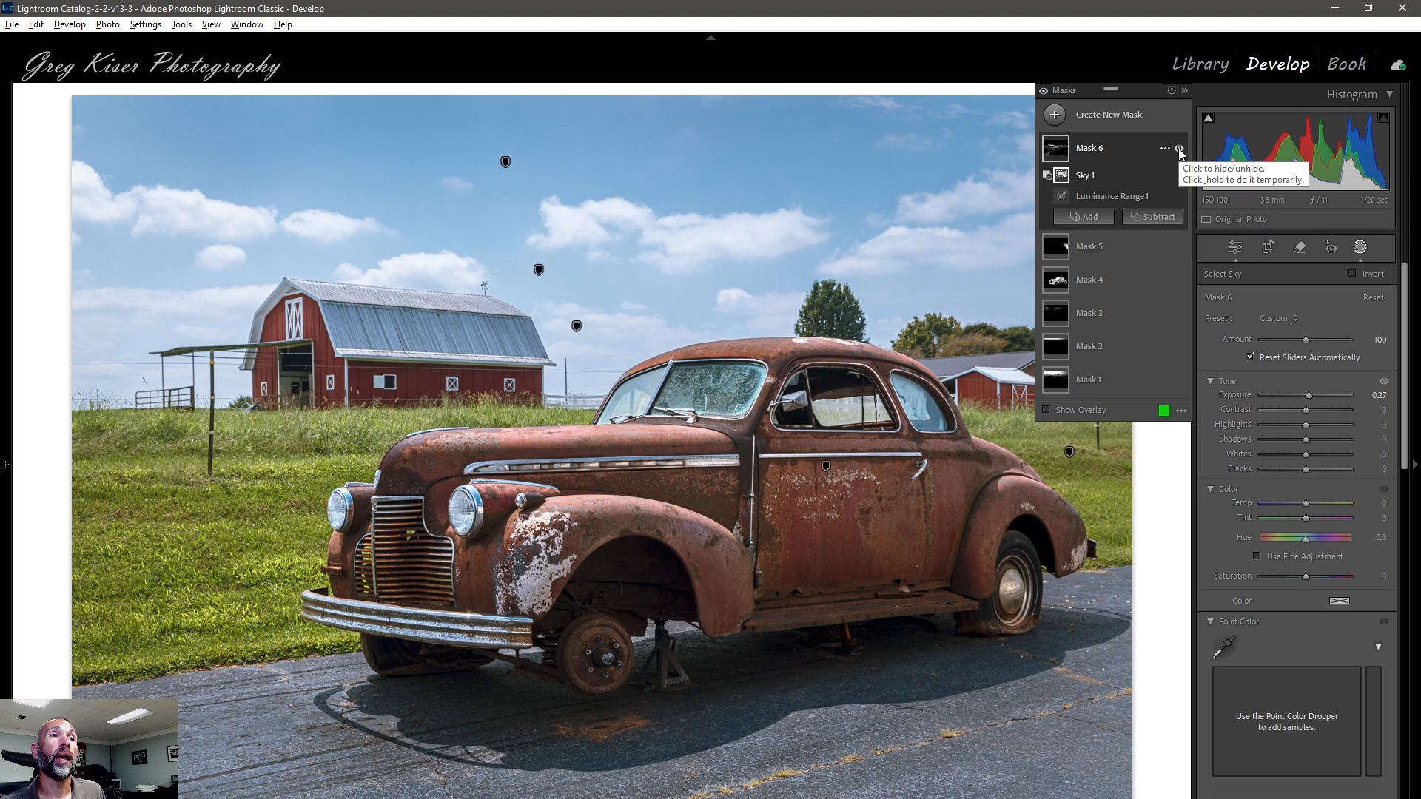
left_click(1179, 149)
left_click(1179, 150)
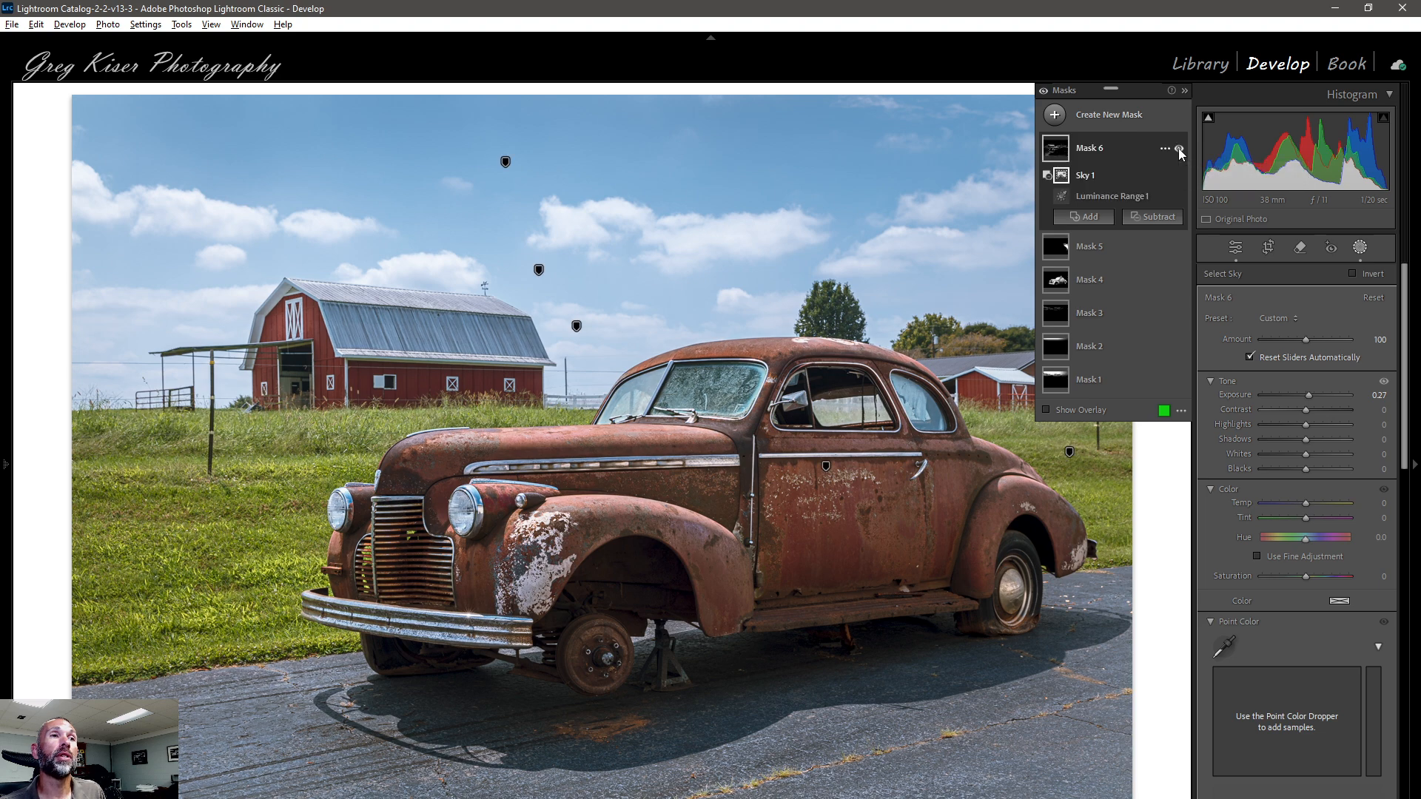
left_click(1179, 150)
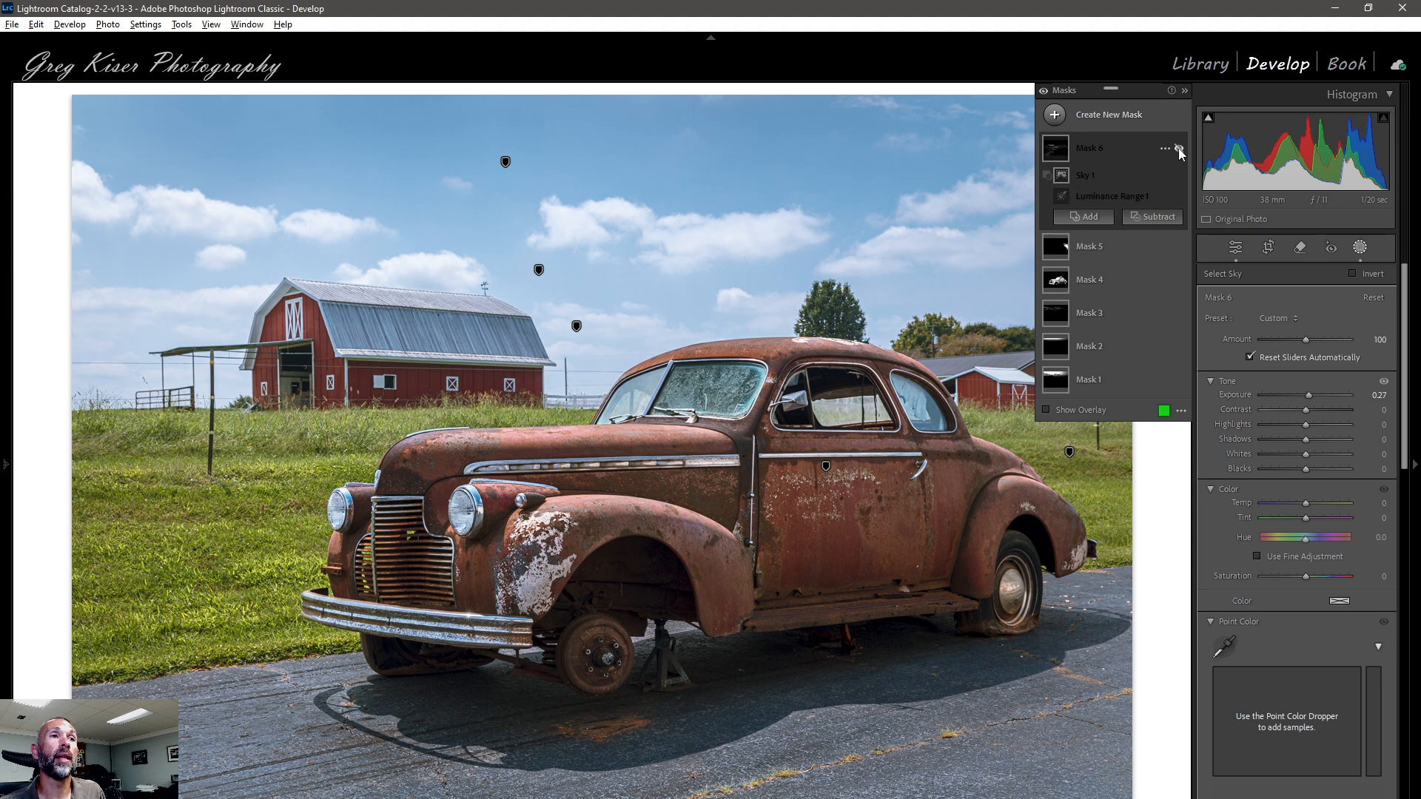
left_click(1179, 150)
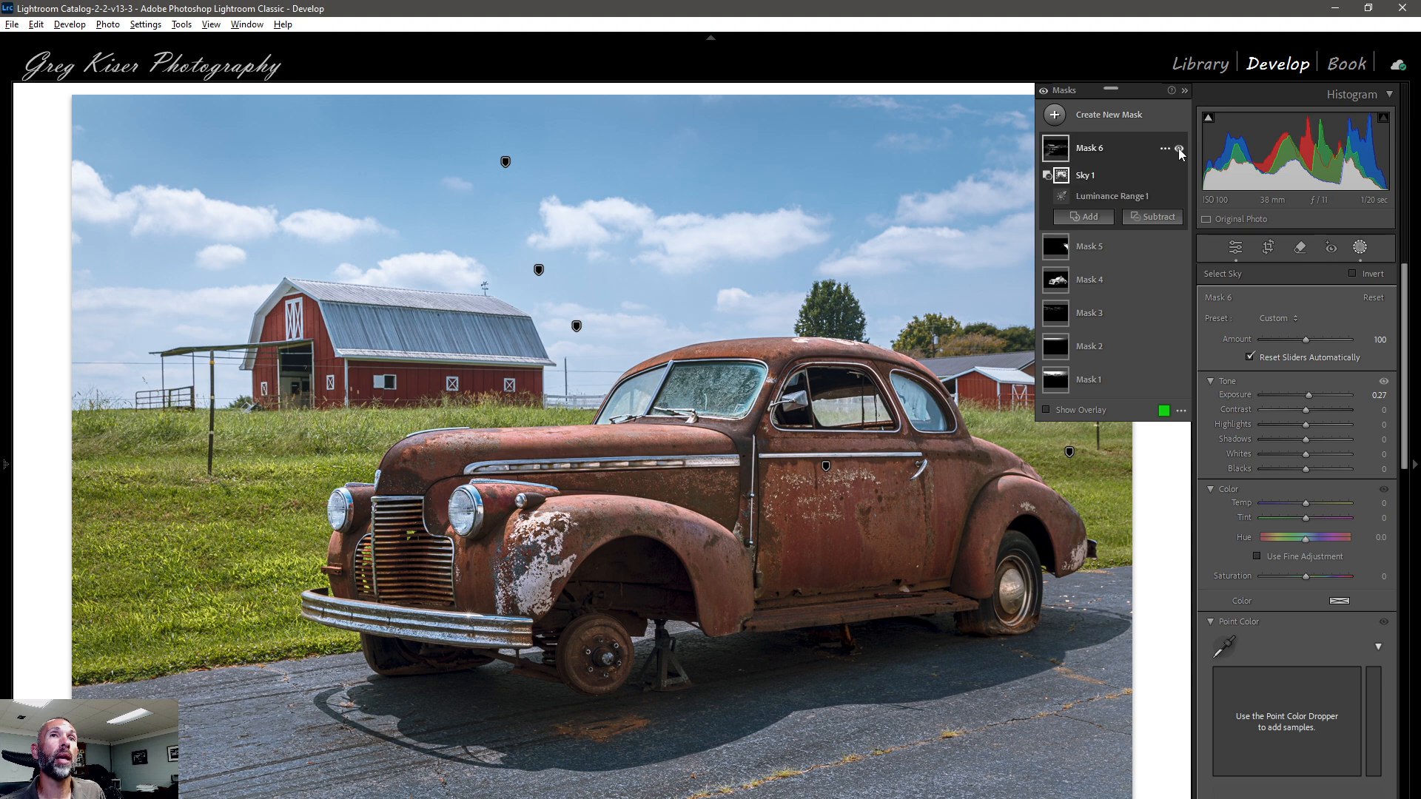
Create a new luminance range mask for the darkest tones, from 0/0 to 6/28
left_click(1112, 120)
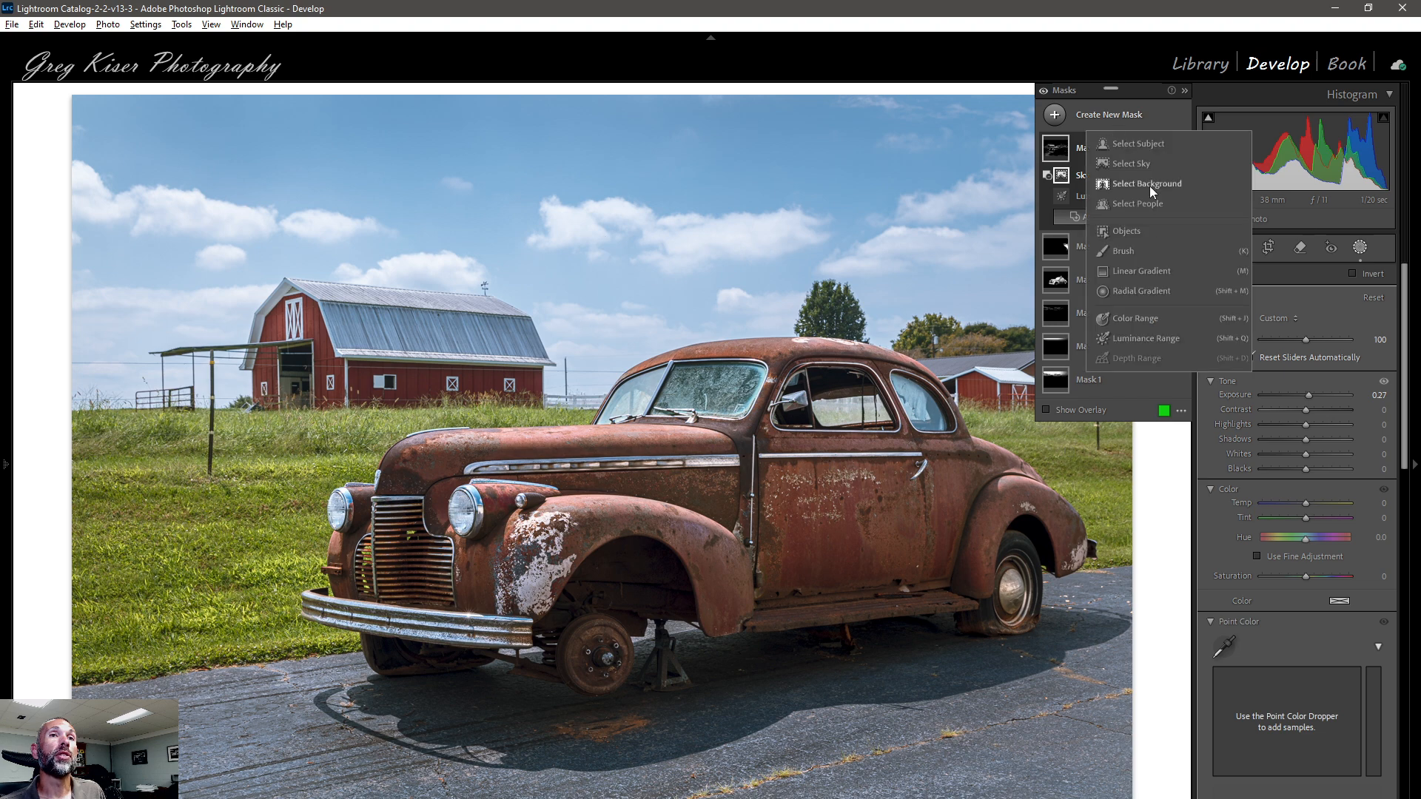
left_click(1144, 334)
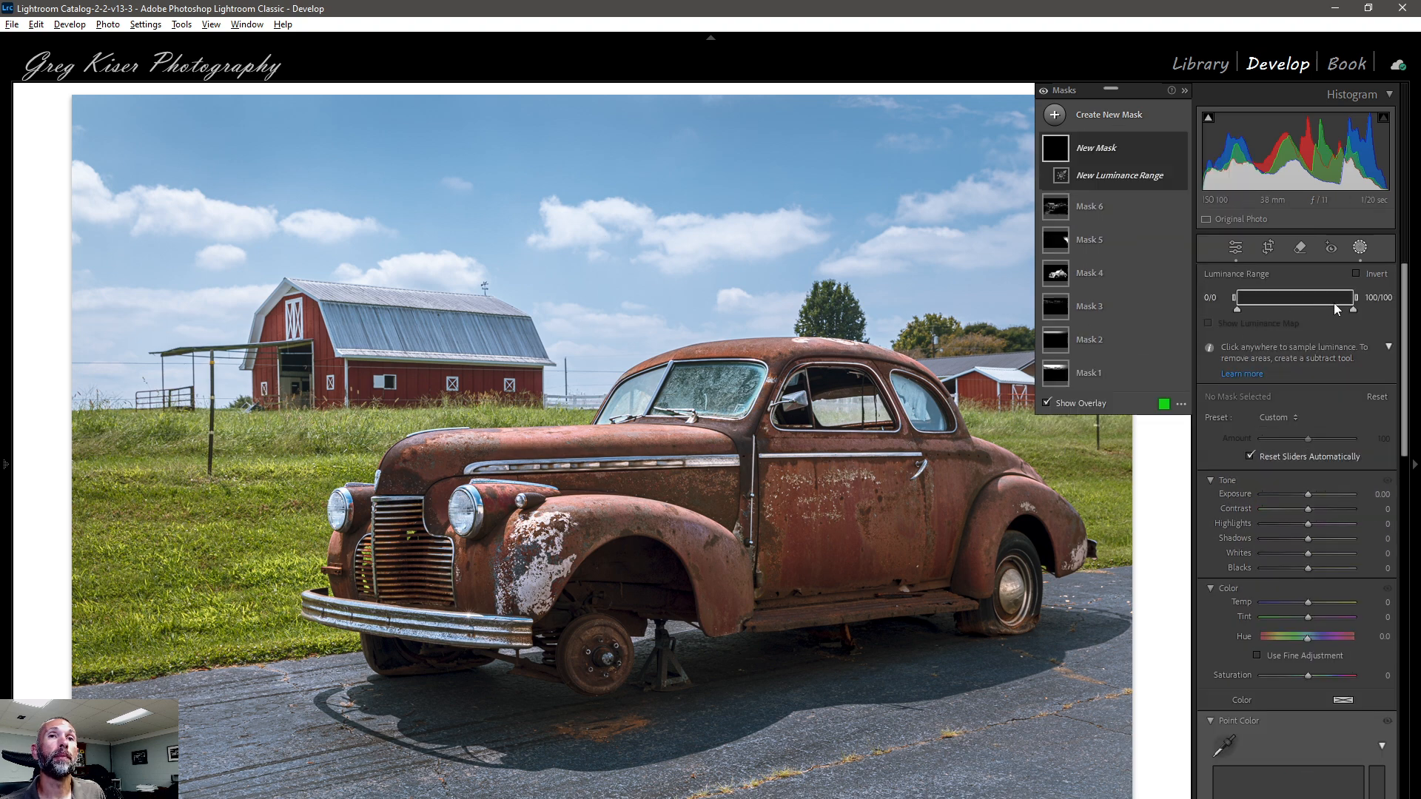
left_click_drag(1357, 295, 1269, 309)
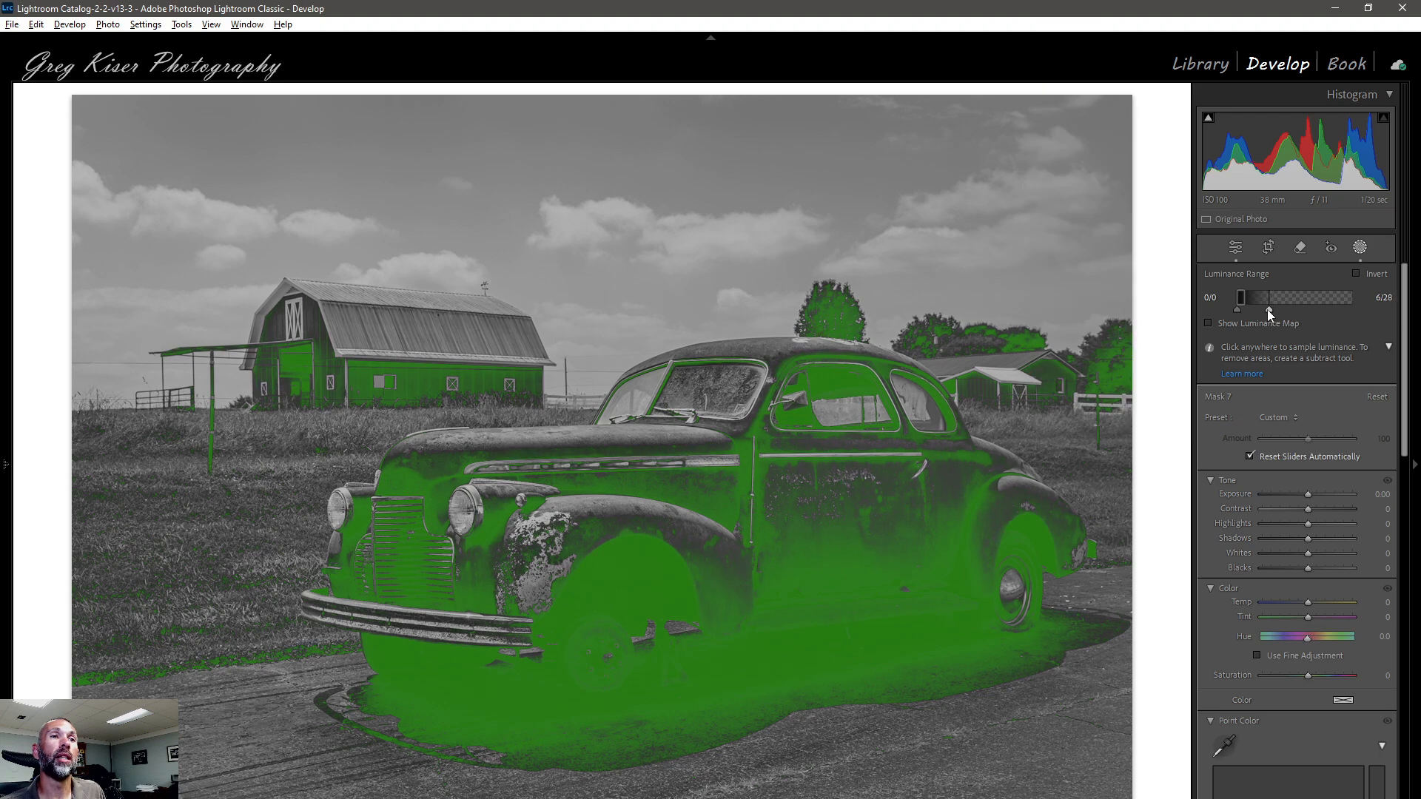
left_click_drag(1267, 309, 1267, 309)
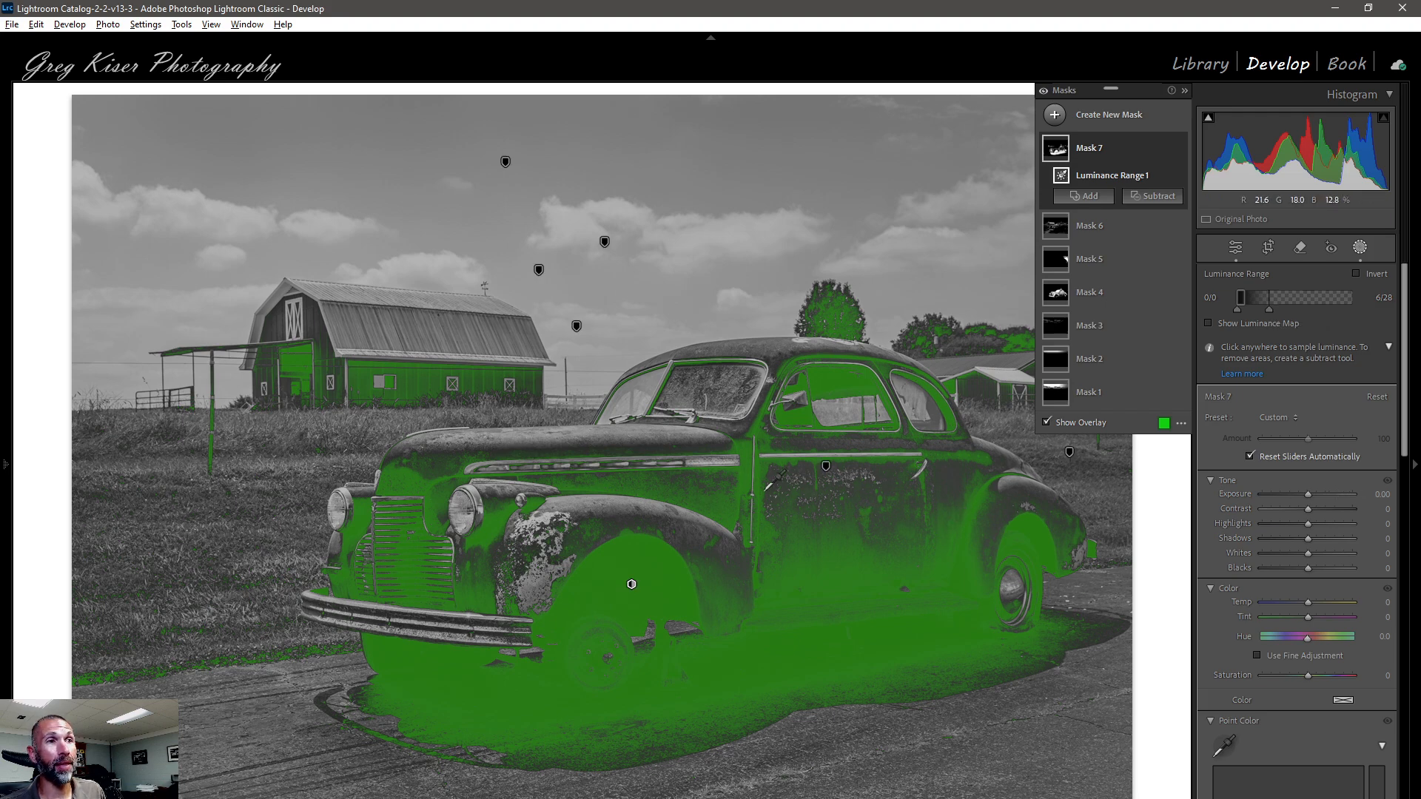
Set Mask 7's exposure to -0.36 and compare the shadows with the mask hidden and shown
left_click_drag(1308, 491, 1304, 491)
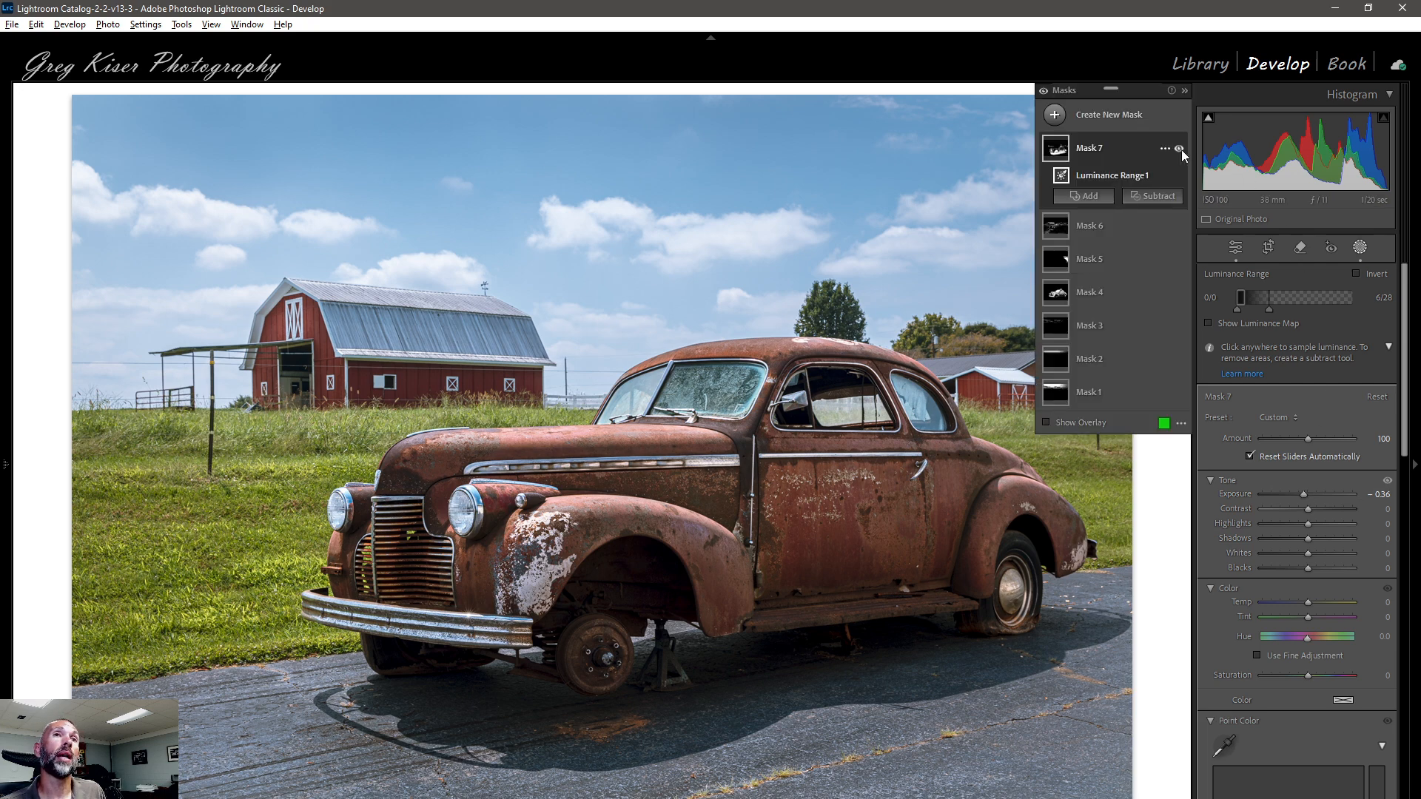
left_click(1179, 149)
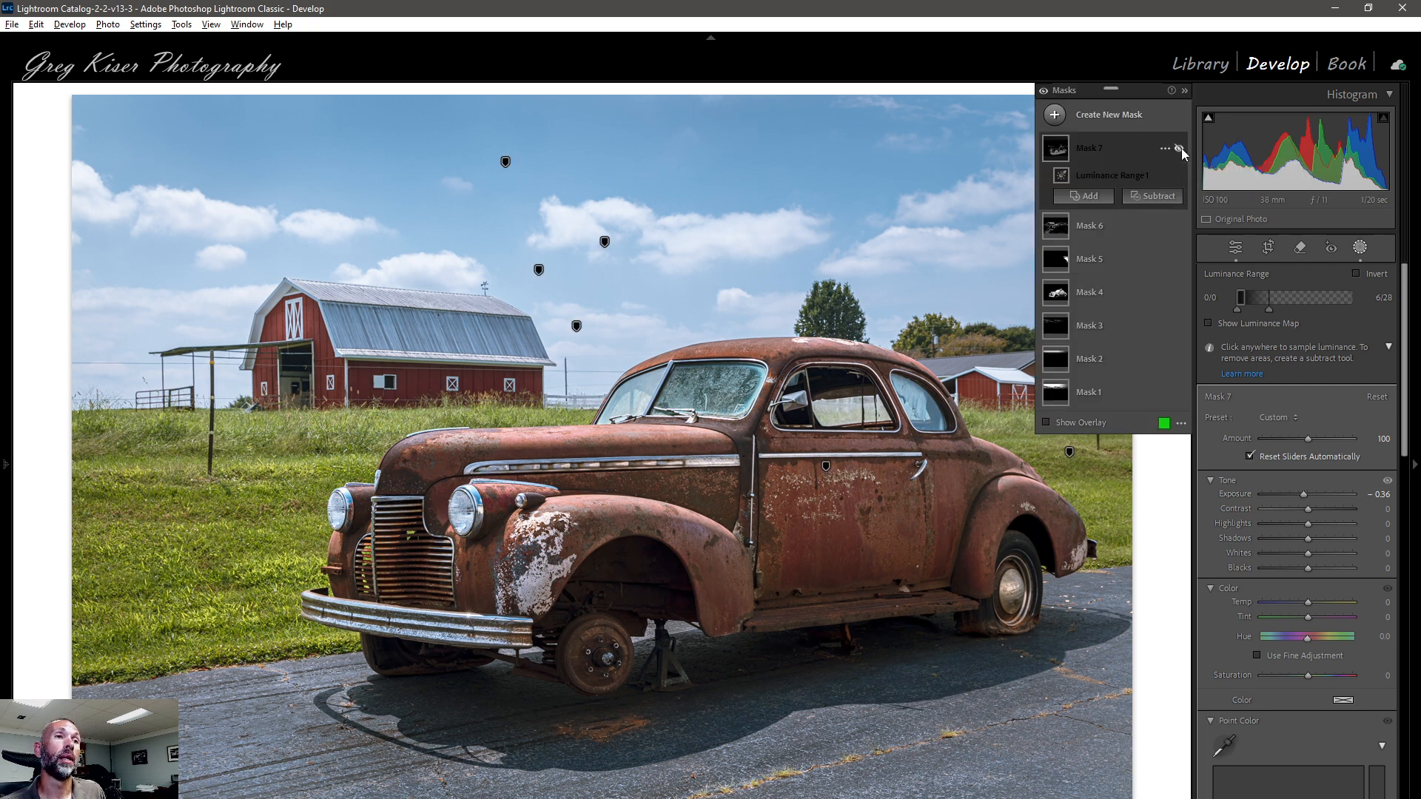
left_click(1180, 148)
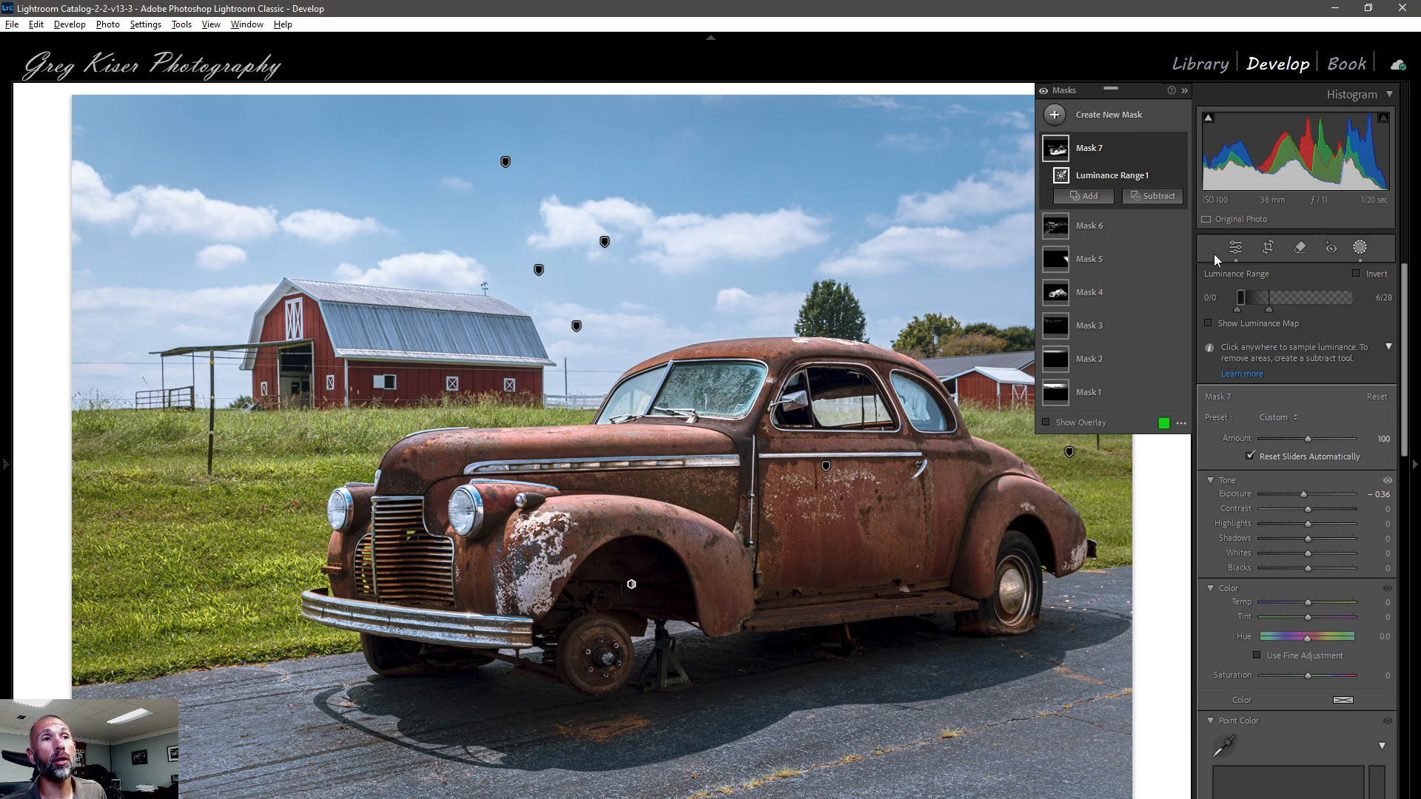
Create a color range mask sampled from the rusty red of the car's door, with Refine at 13
left_click(1117, 117)
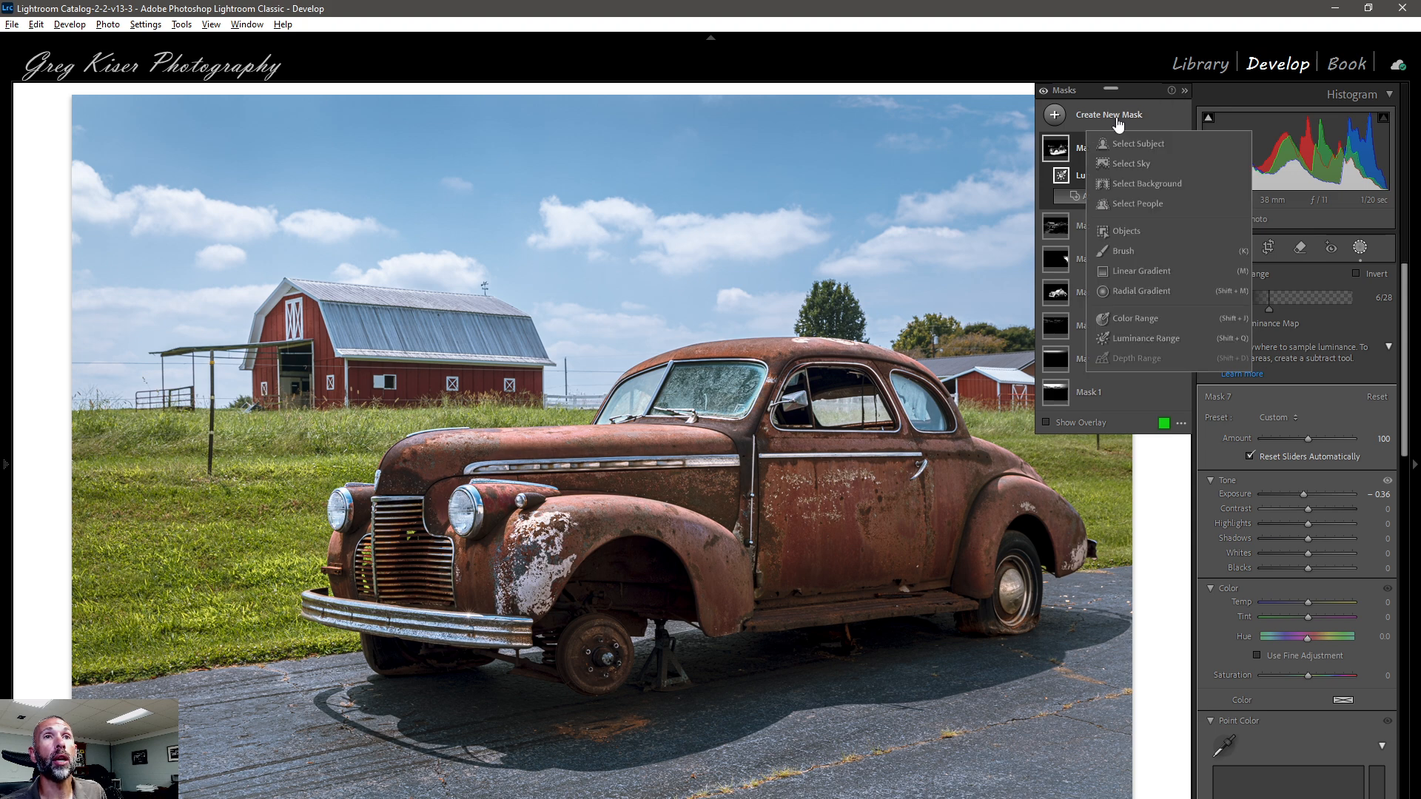
left_click(1135, 320)
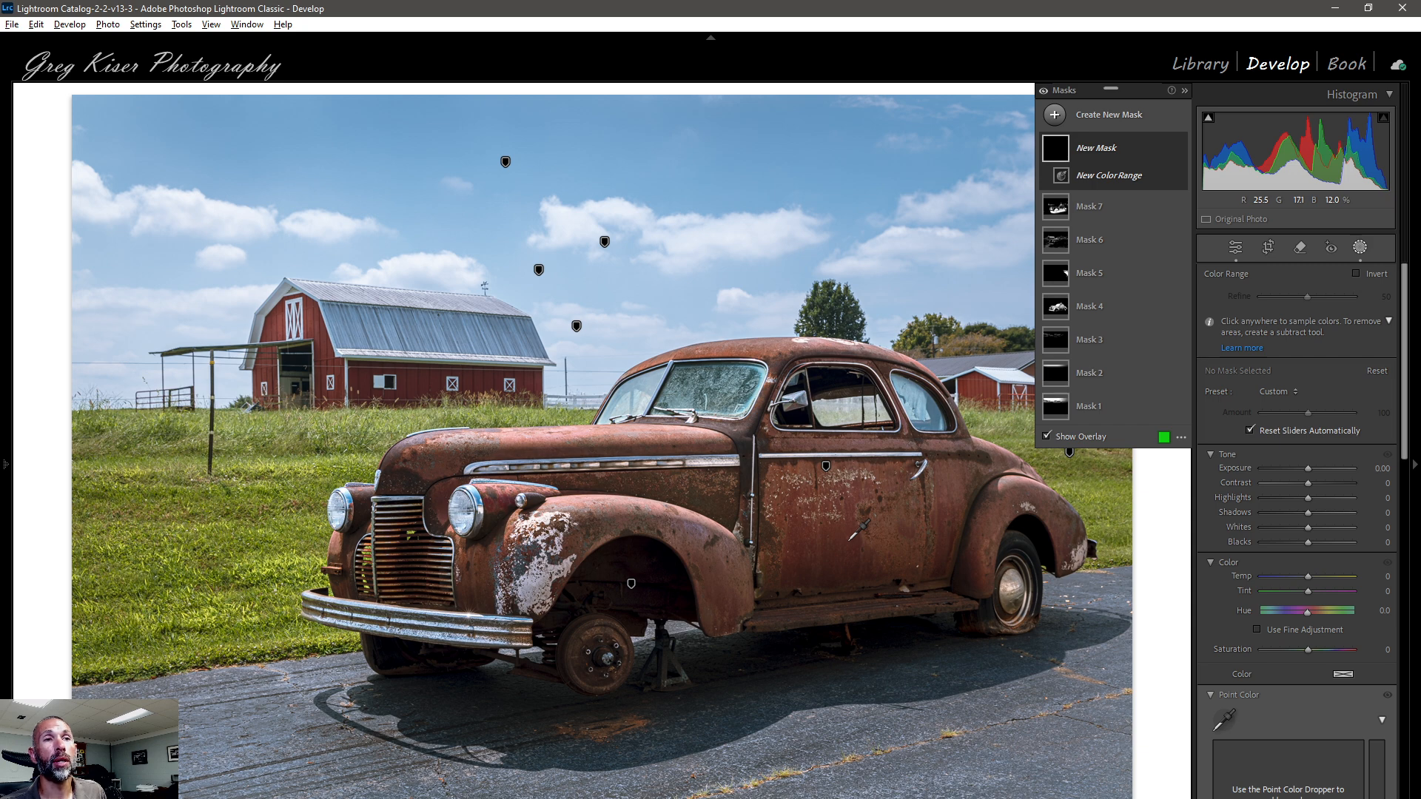
left_click(848, 541)
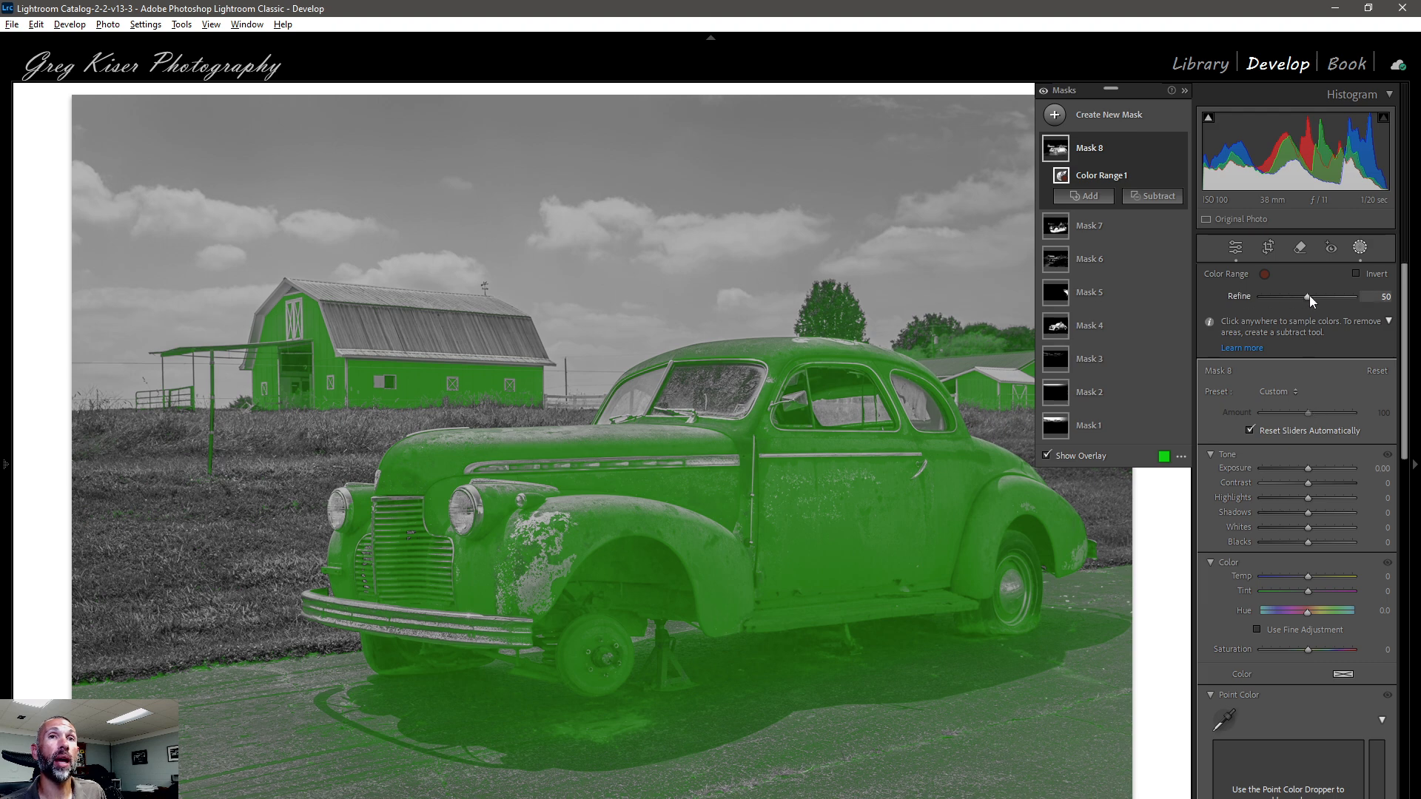
left_click_drag(1308, 296, 1277, 296)
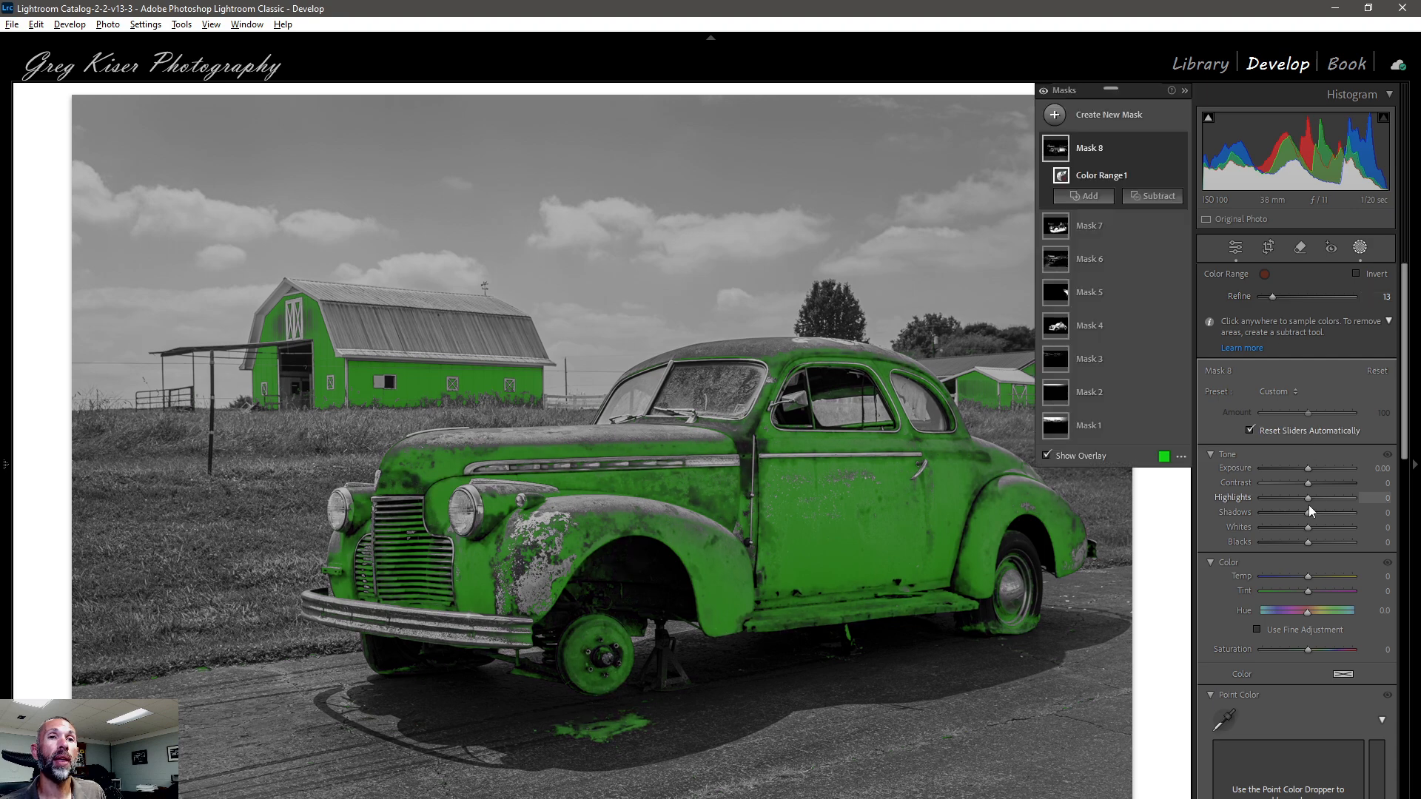
Set the red color range mask's exposure to 0.23 and saturation to 20
left_click(1305, 470)
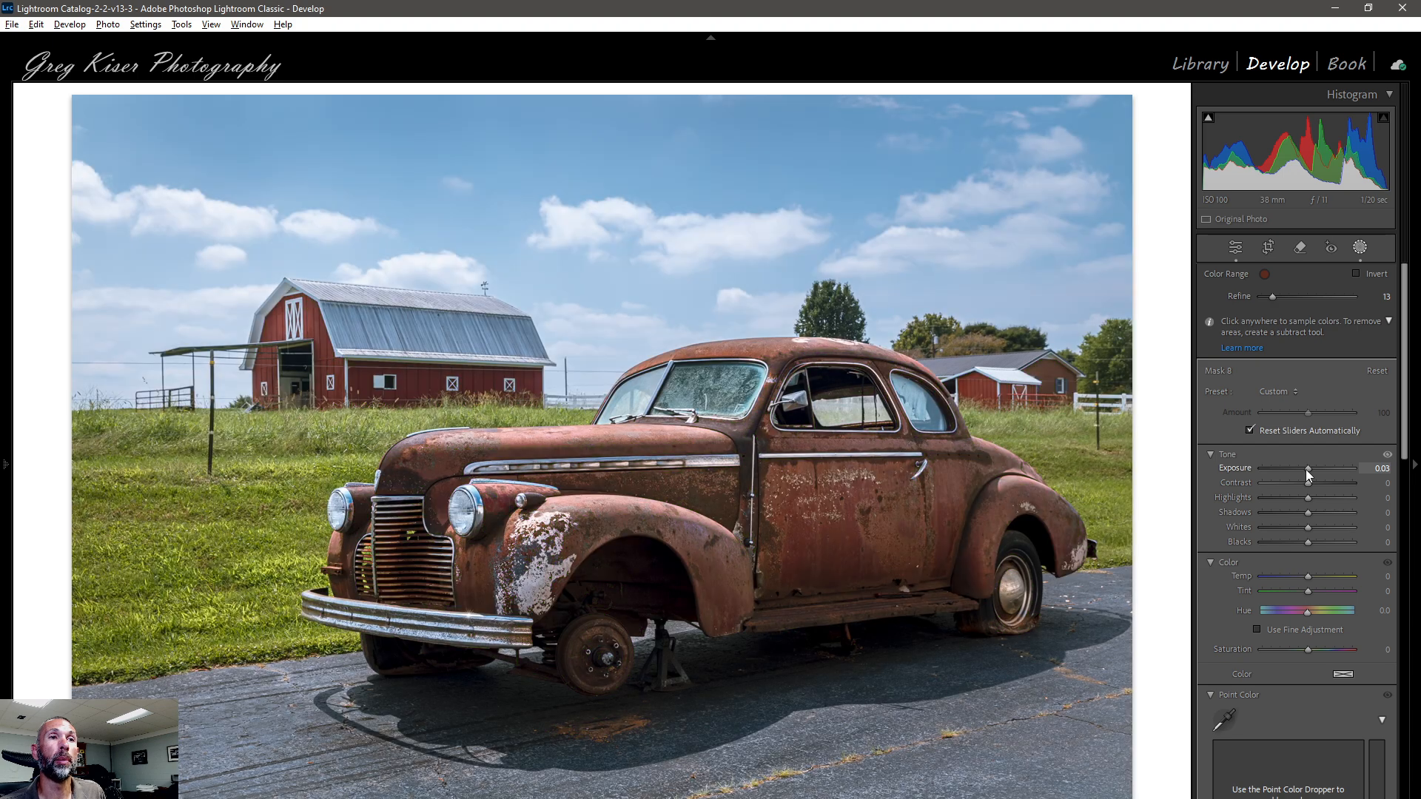
left_click_drag(1305, 469, 1308, 469)
left_click_drag(1309, 649, 1312, 650)
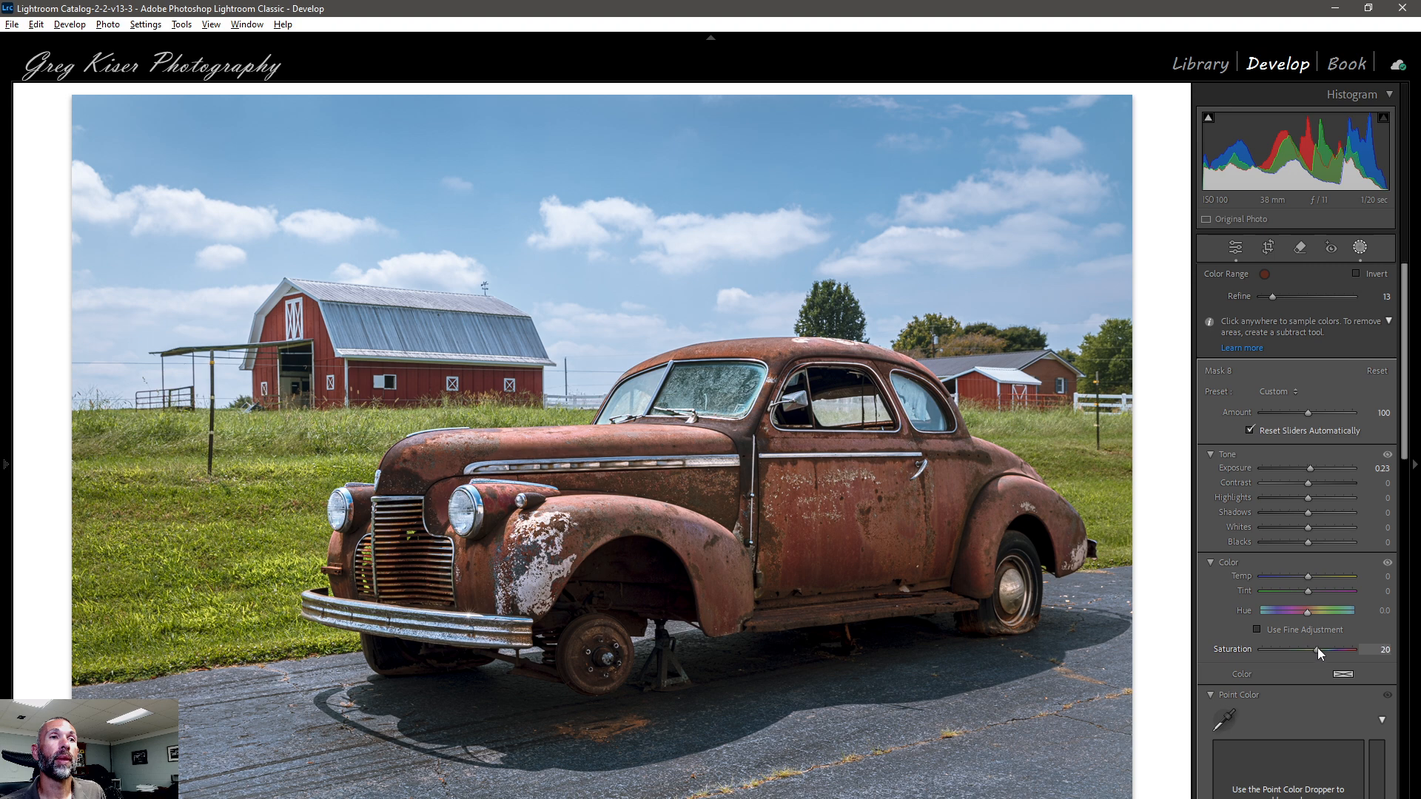
left_click_drag(1317, 647, 1320, 647)
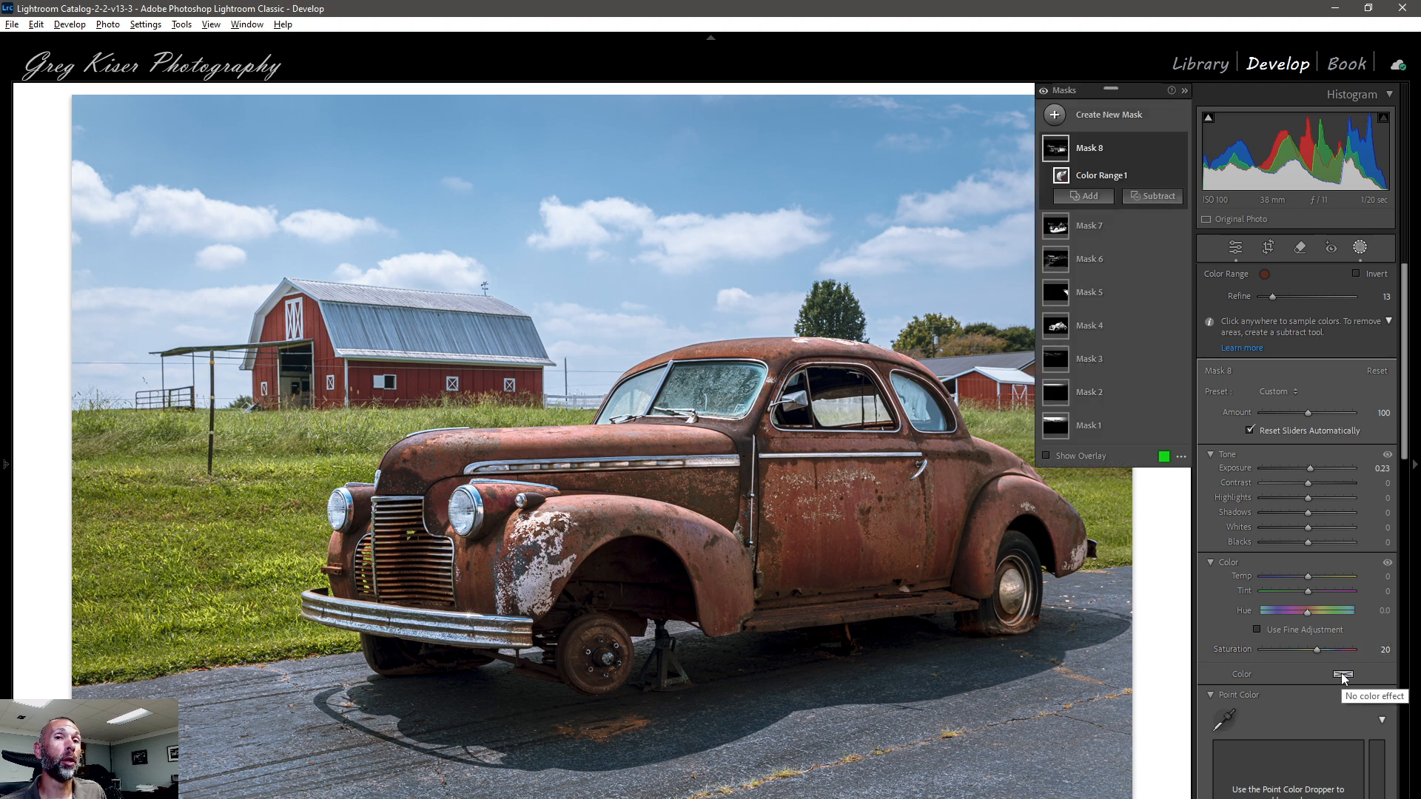
Apply an orange color tint to Mask 8 with hue 22 and saturation 48
left_click(1342, 674)
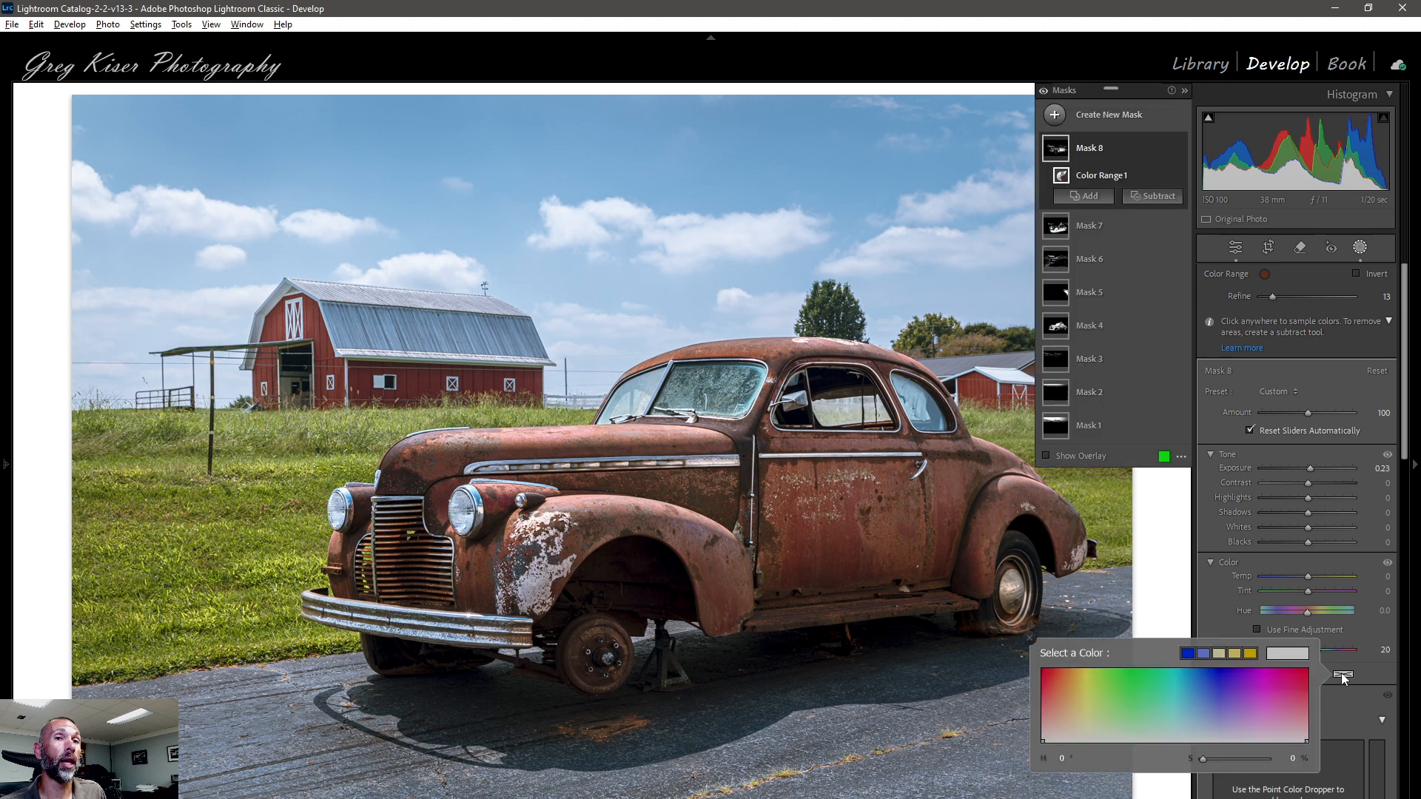
left_click(1297, 708)
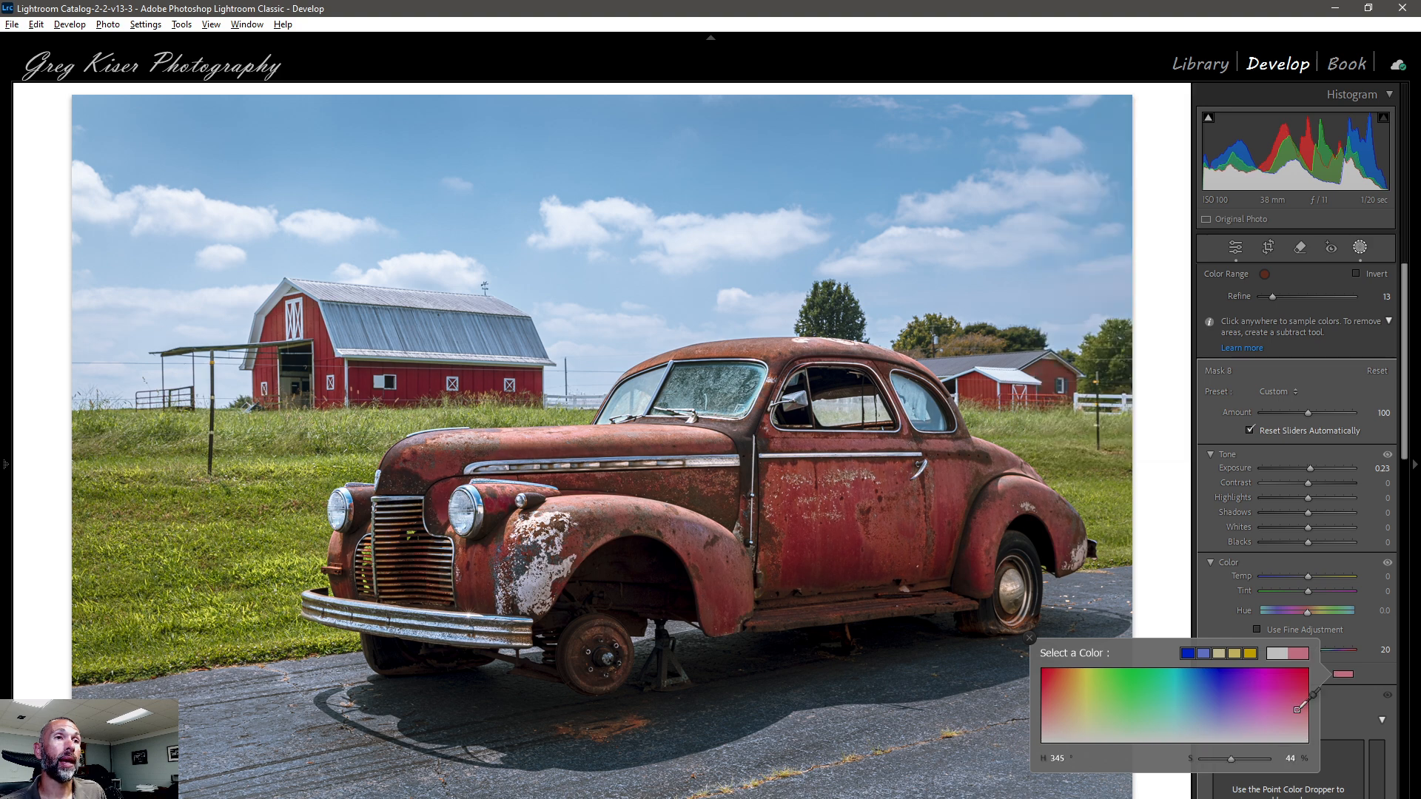
left_click_drag(1297, 709, 1057, 707)
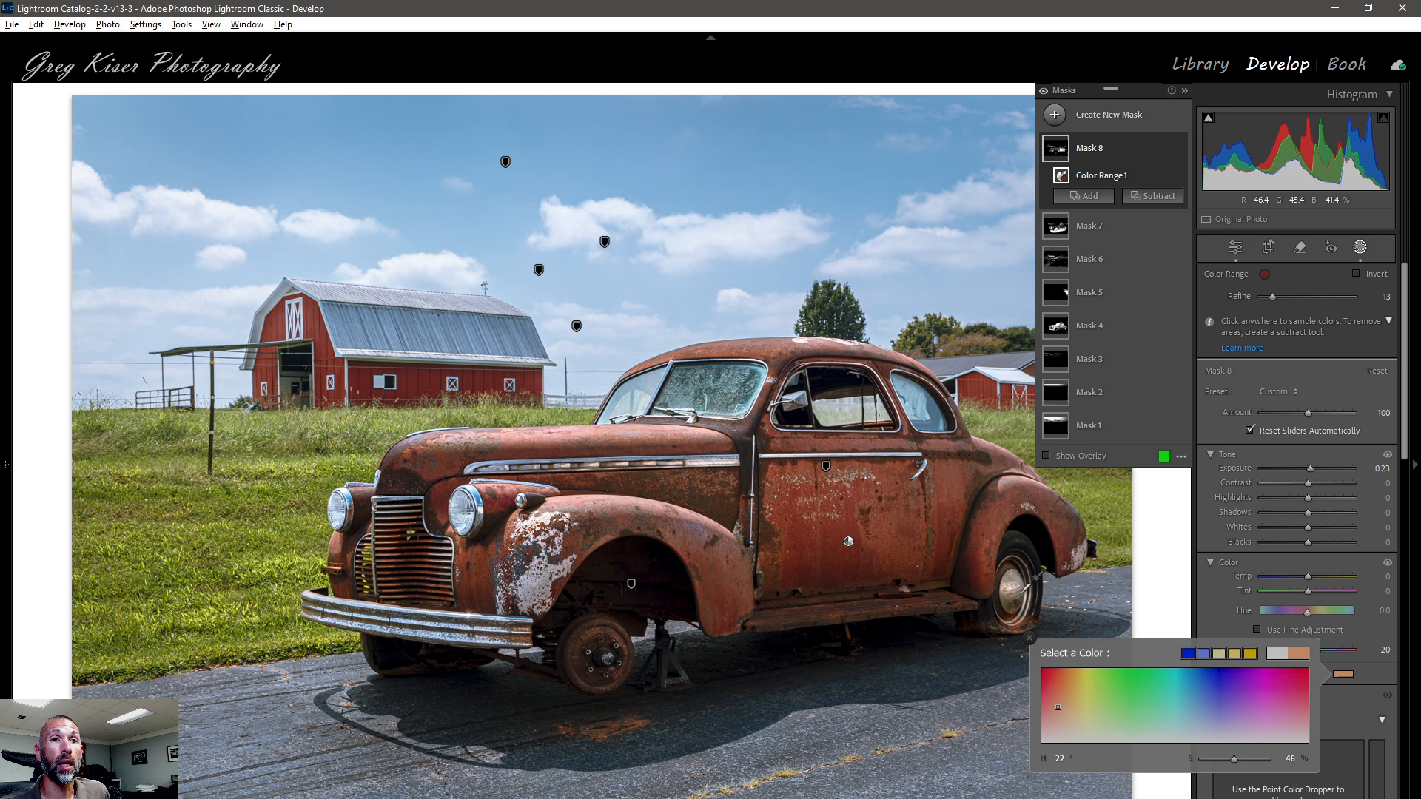
left_click(1029, 637)
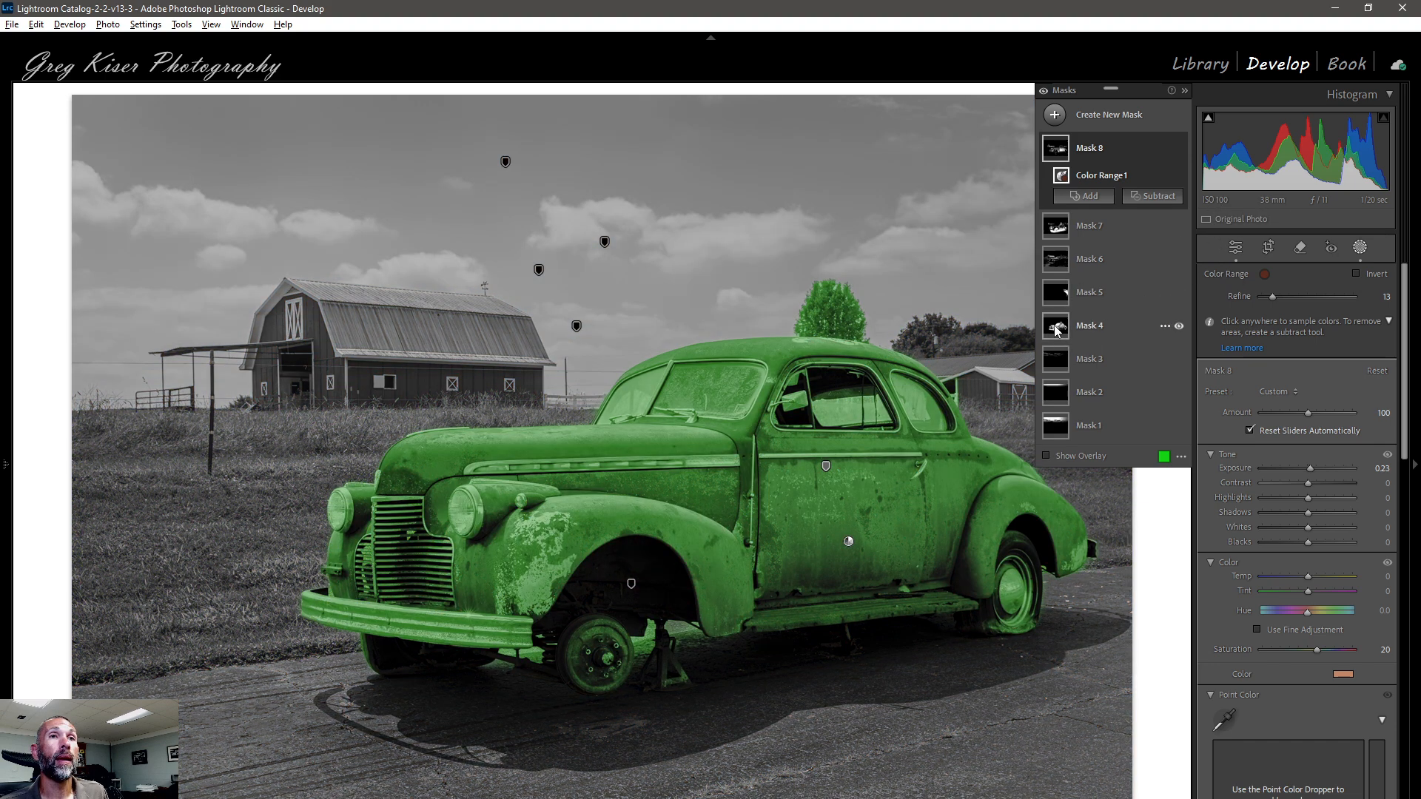
Adjust the luminance range subtracted from Mask 4 to span 0/0 to 9/36, and leave masking
left_click(1056, 331)
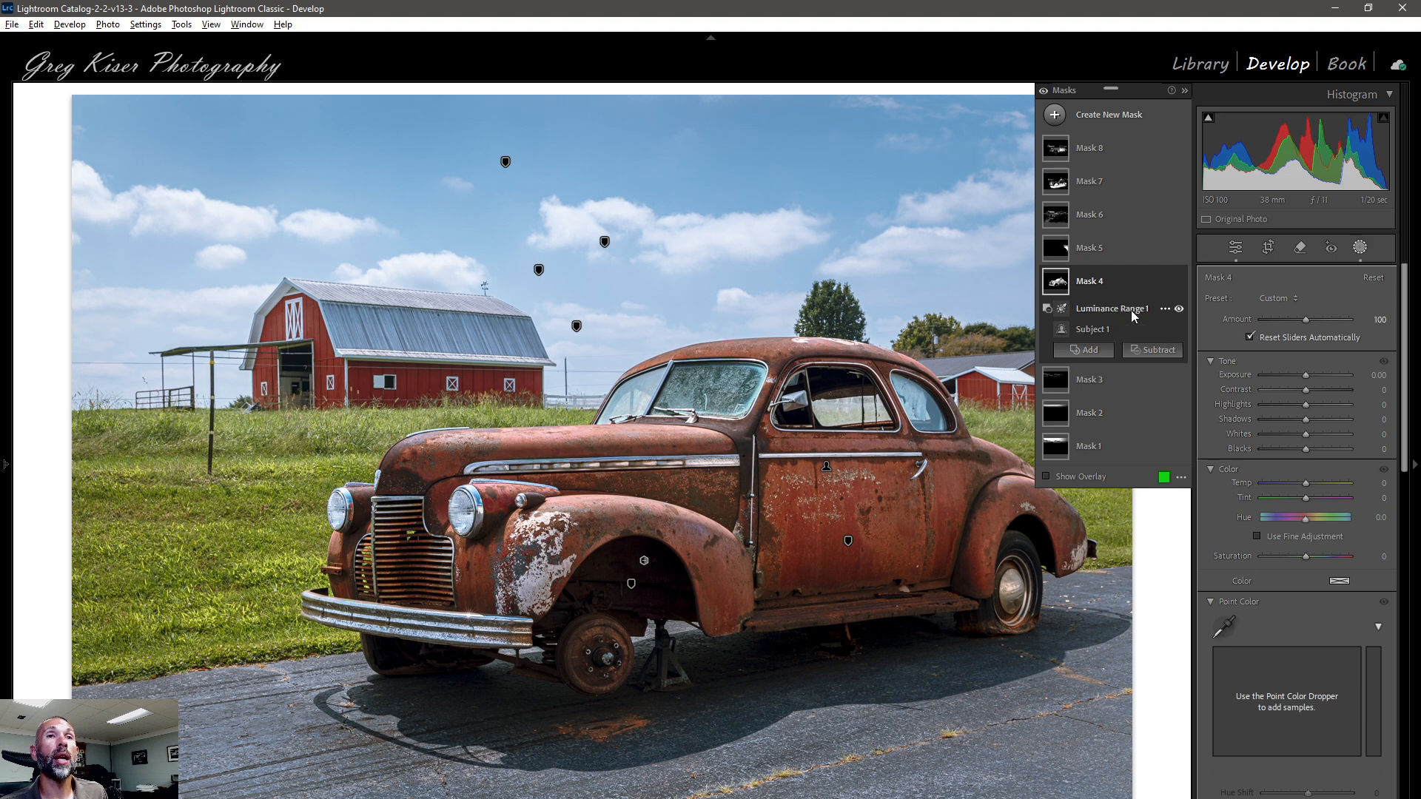
left_click(1131, 309)
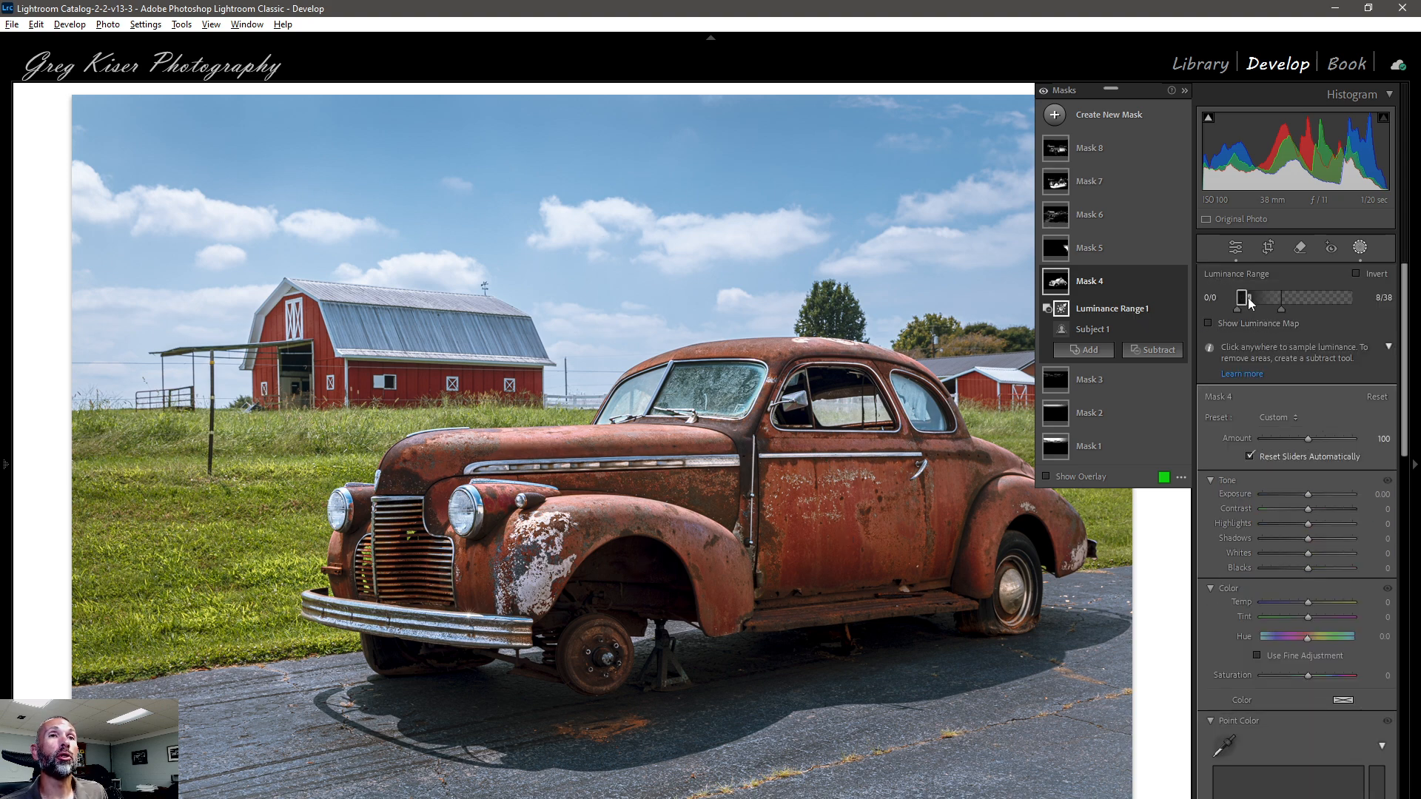
key("ctrl+1")
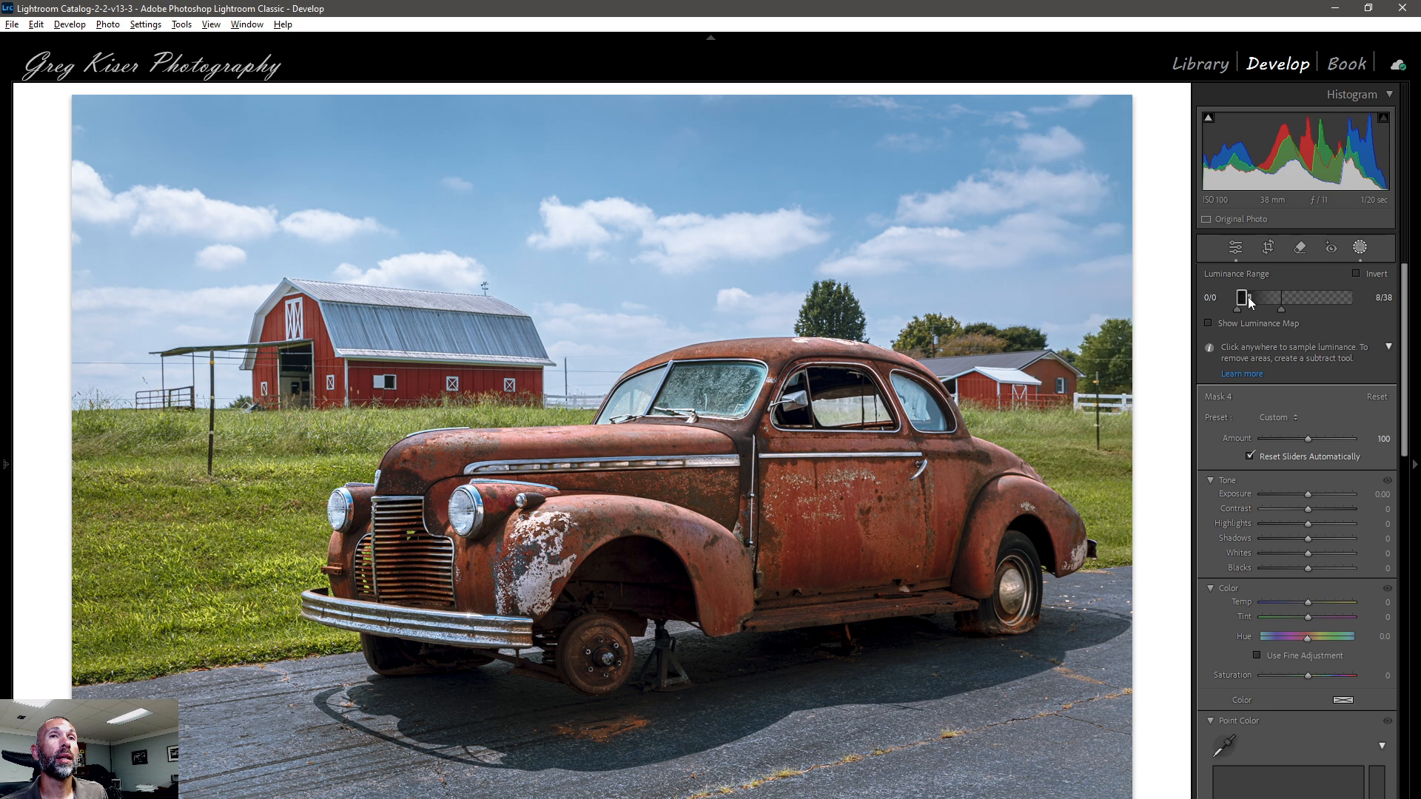
left_click_drag(1249, 302, 1279, 308)
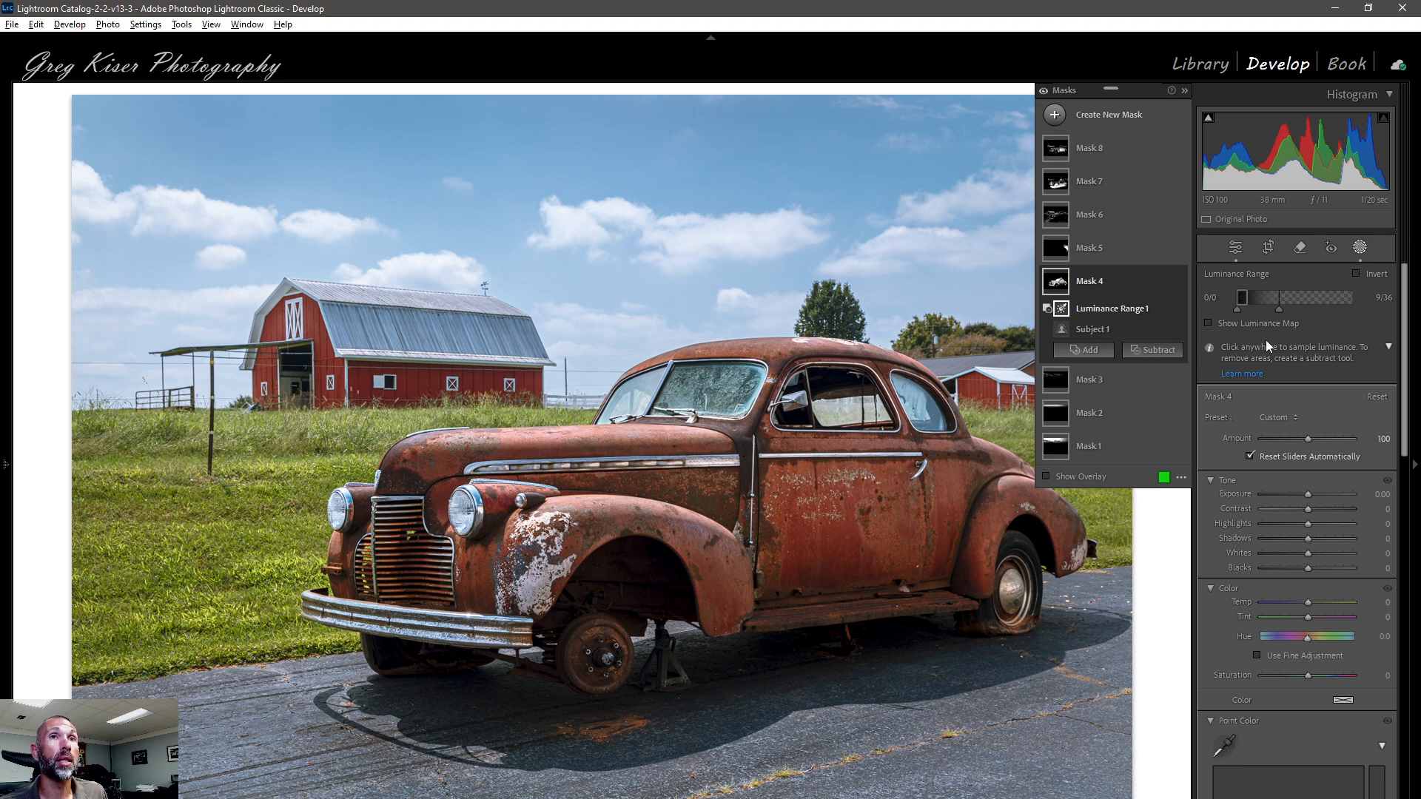
left_click(1237, 249)
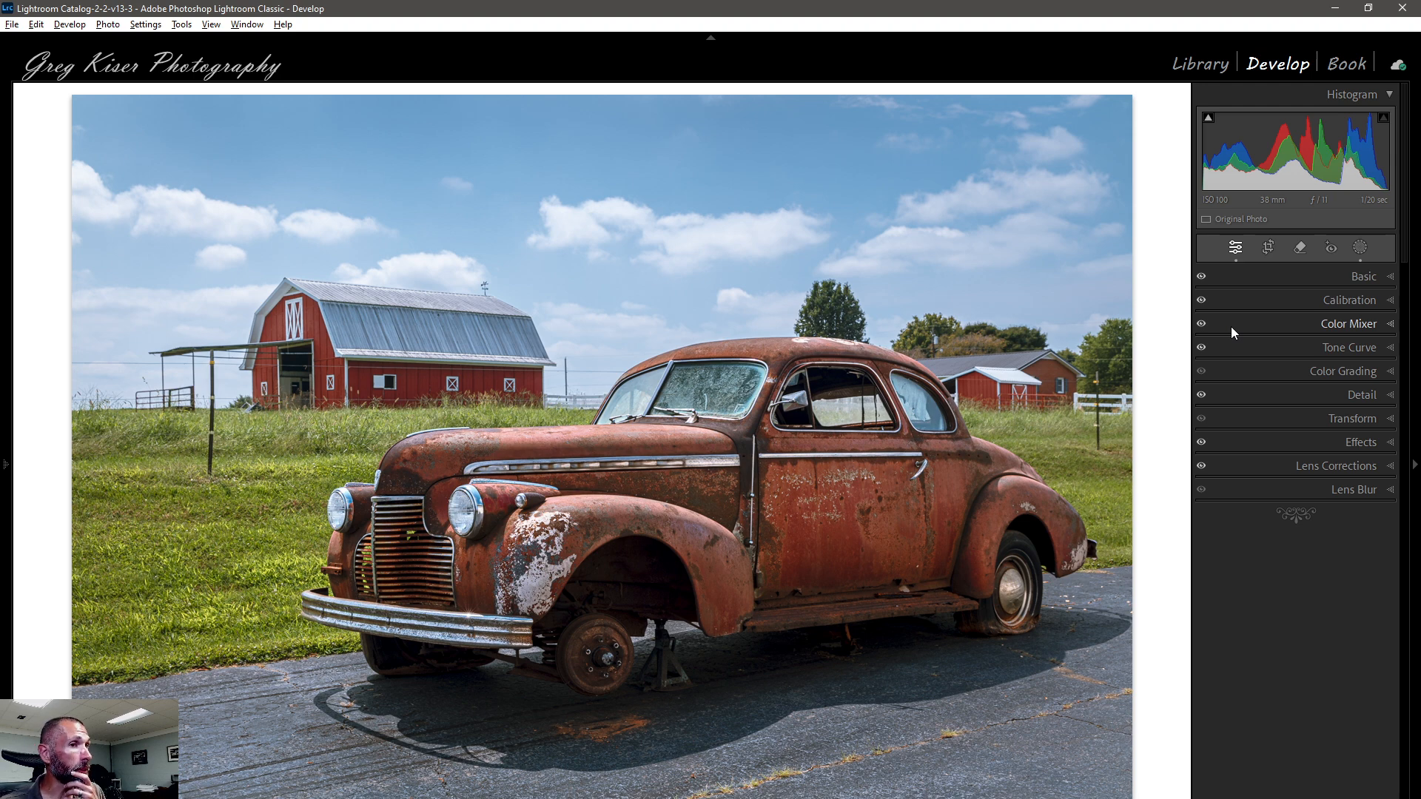
Create a new linear gradient mask covering the pavement, angled along the edge of the grass
left_click(1360, 248)
left_click(1121, 117)
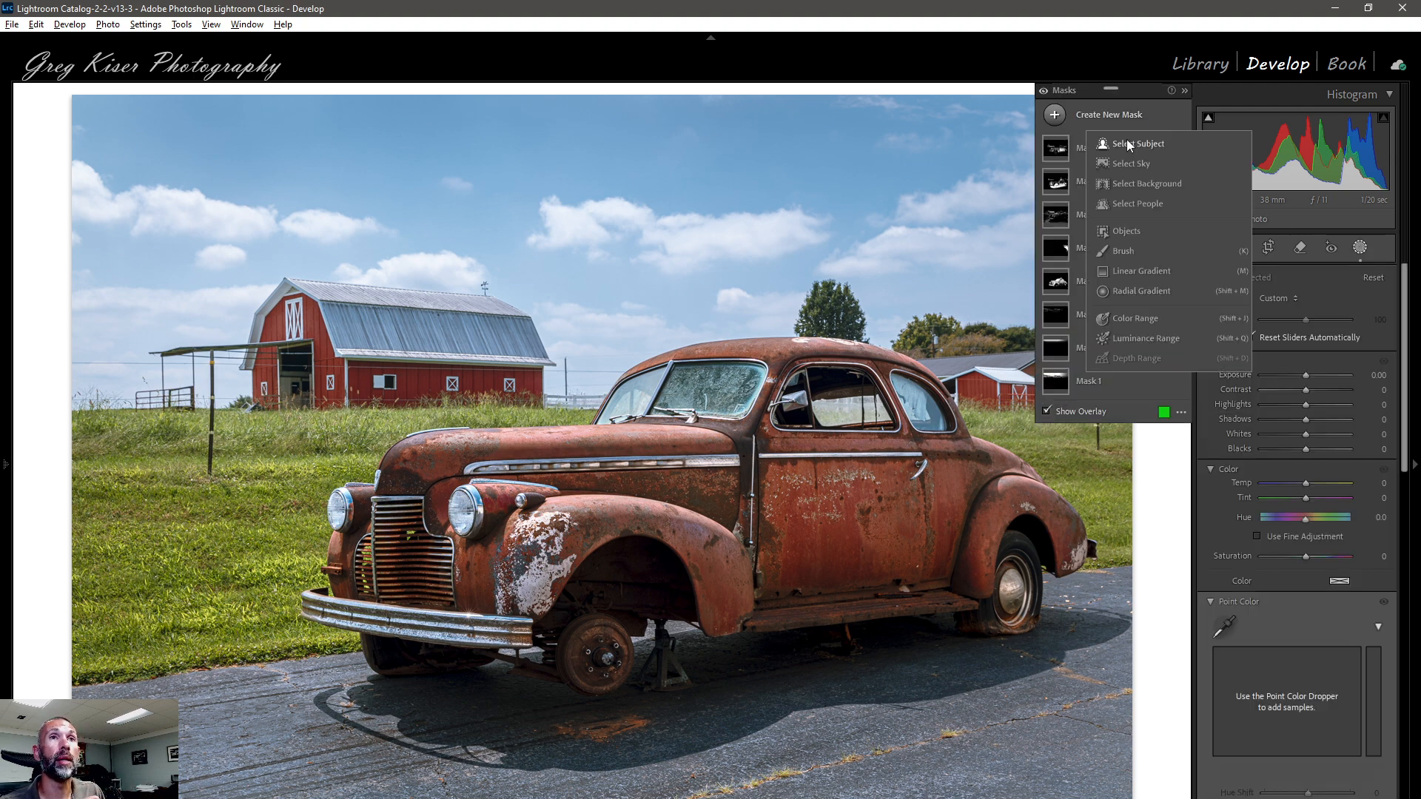
left_click(1144, 268)
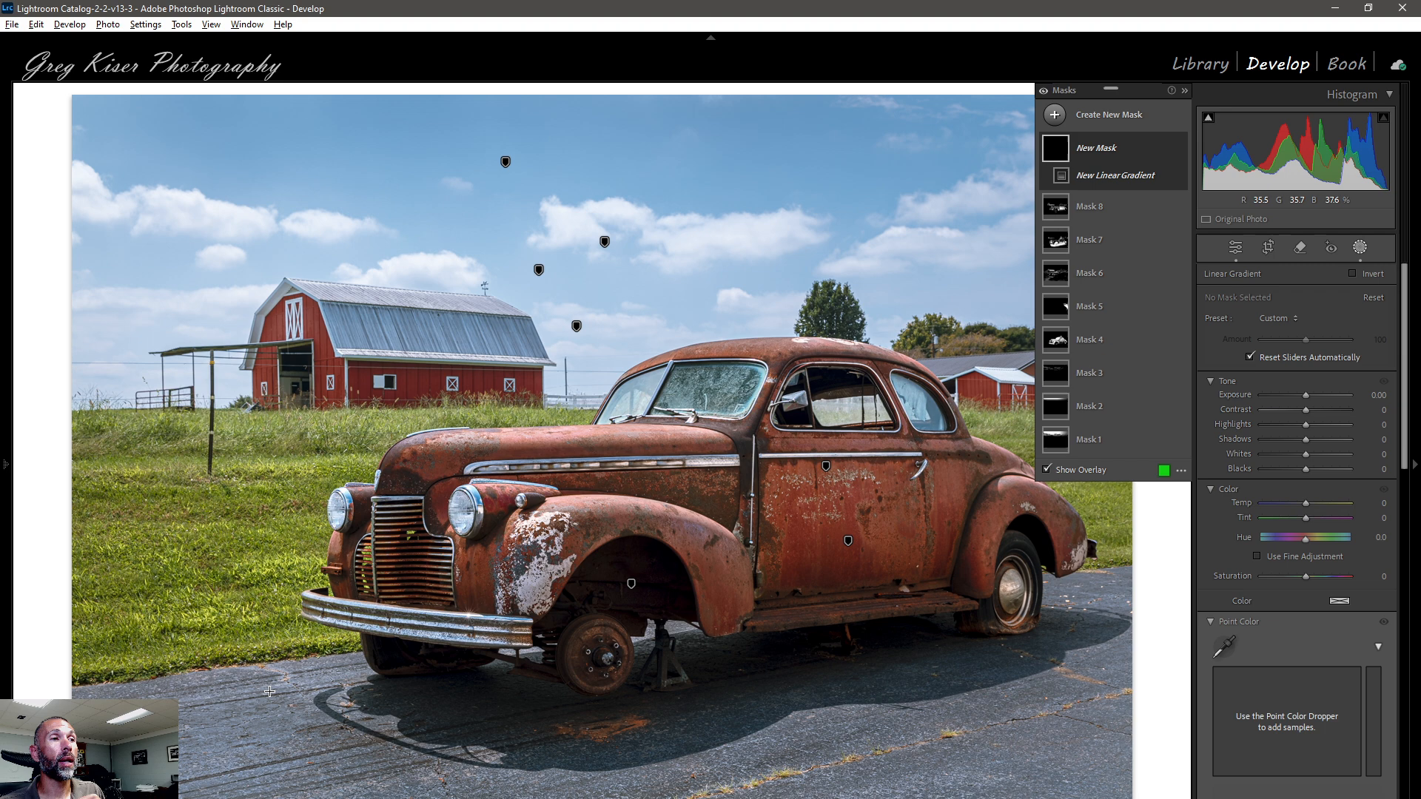
mouse_move(270, 691)
left_mouse_down()
mouse_move(264, 667)
mouse_move(306, 673)
mouse_move(268, 667)
left_mouse_up()
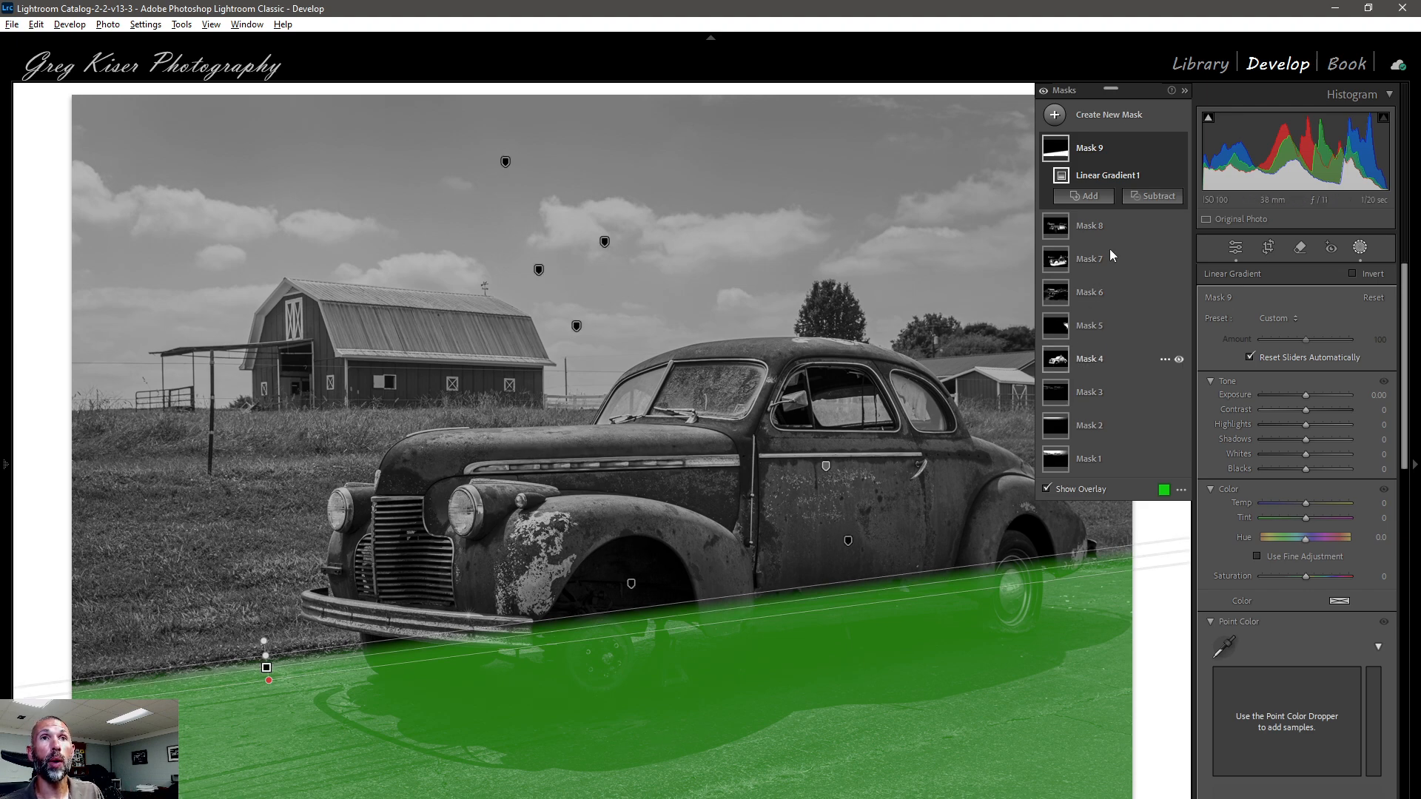
Subtract a luminance range sampled from the shadow beneath the car, and the car as subject, from the pavement gradient mask
left_click(1146, 197)
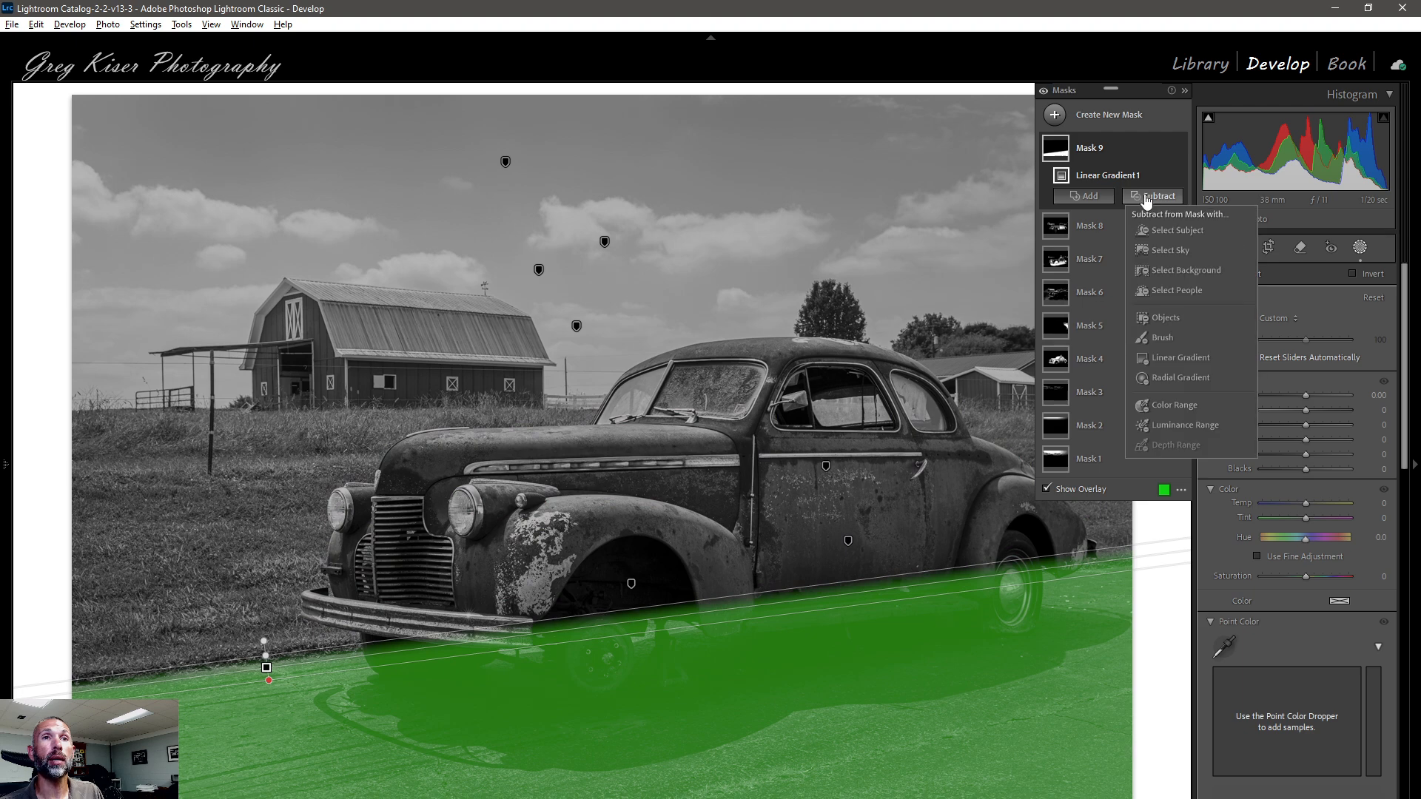
left_click(1184, 427)
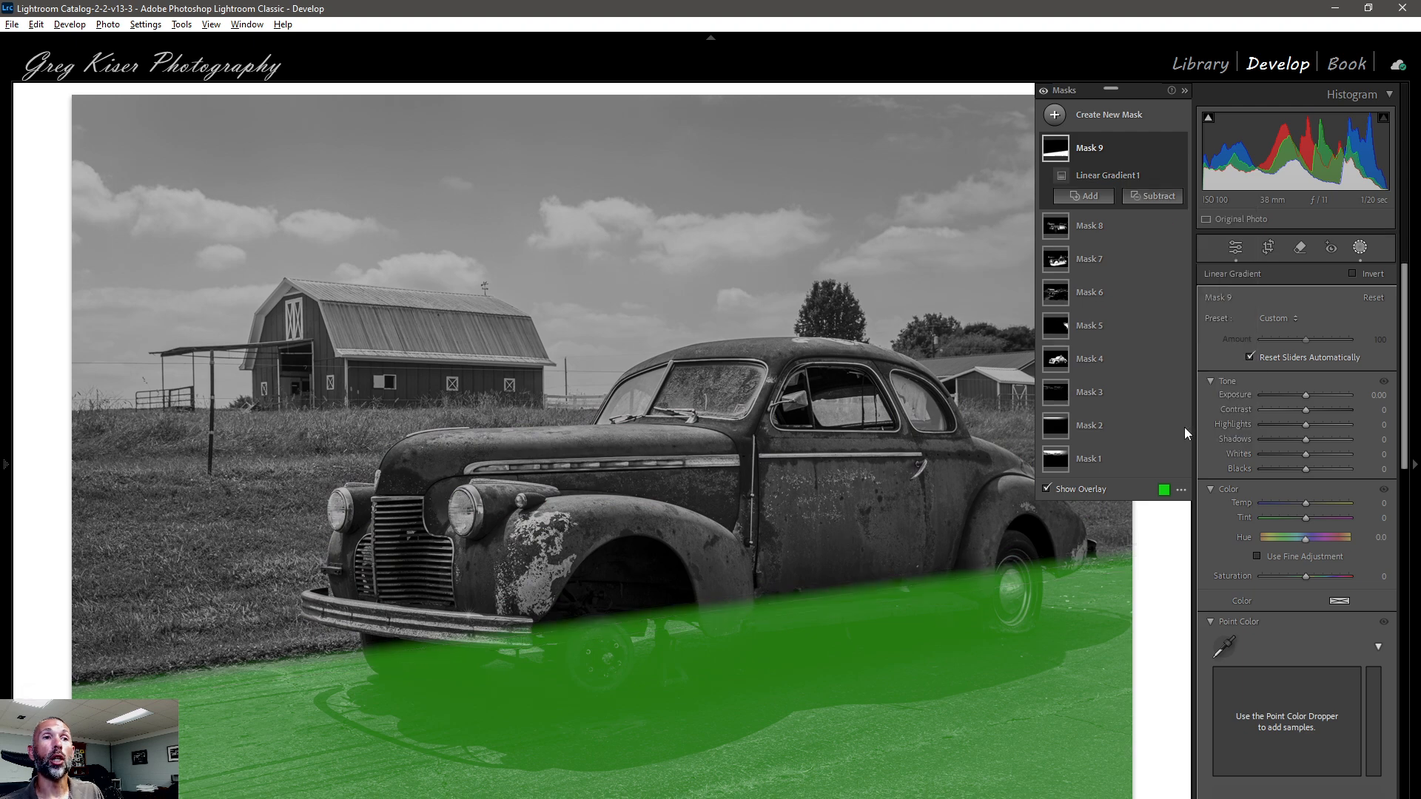
left_click(765, 675)
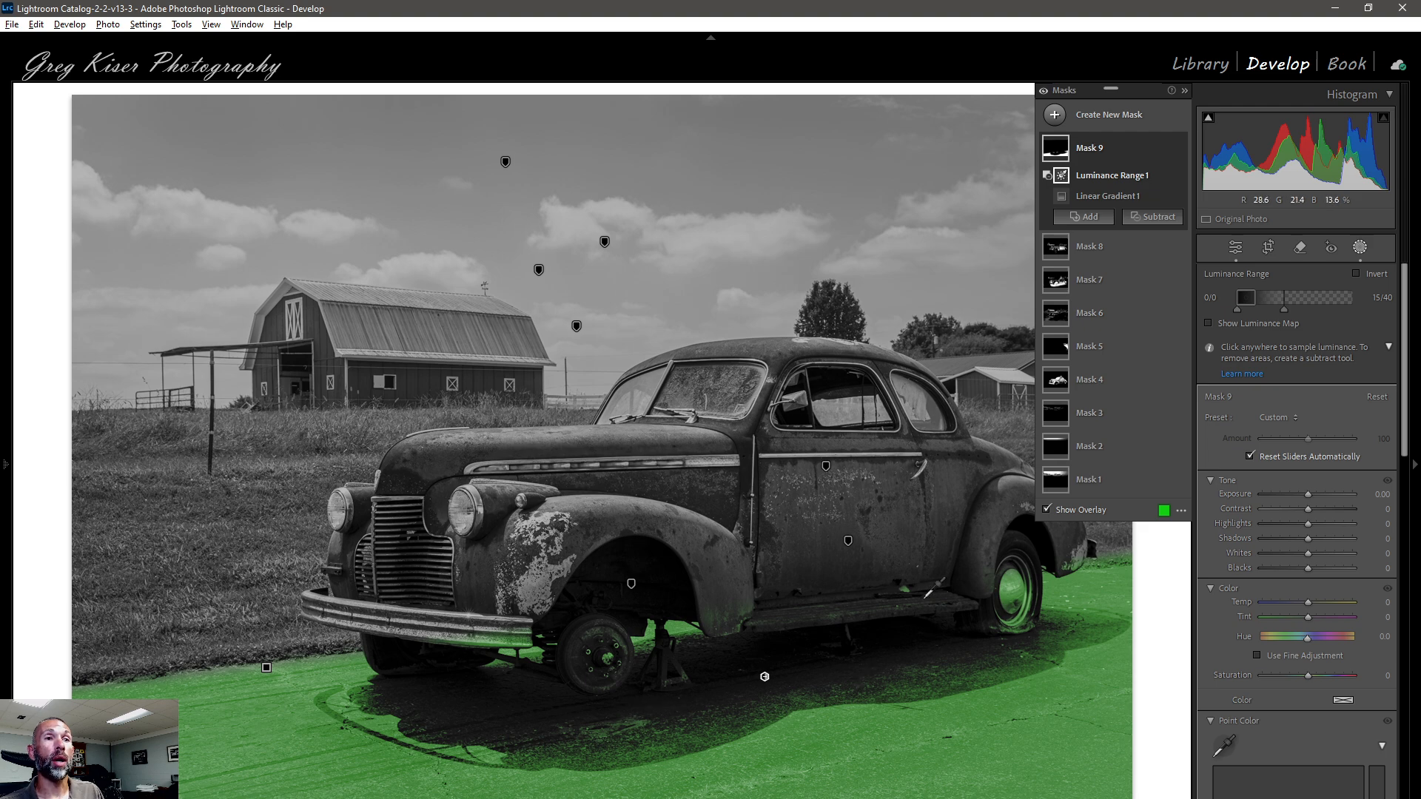
left_click(1143, 218)
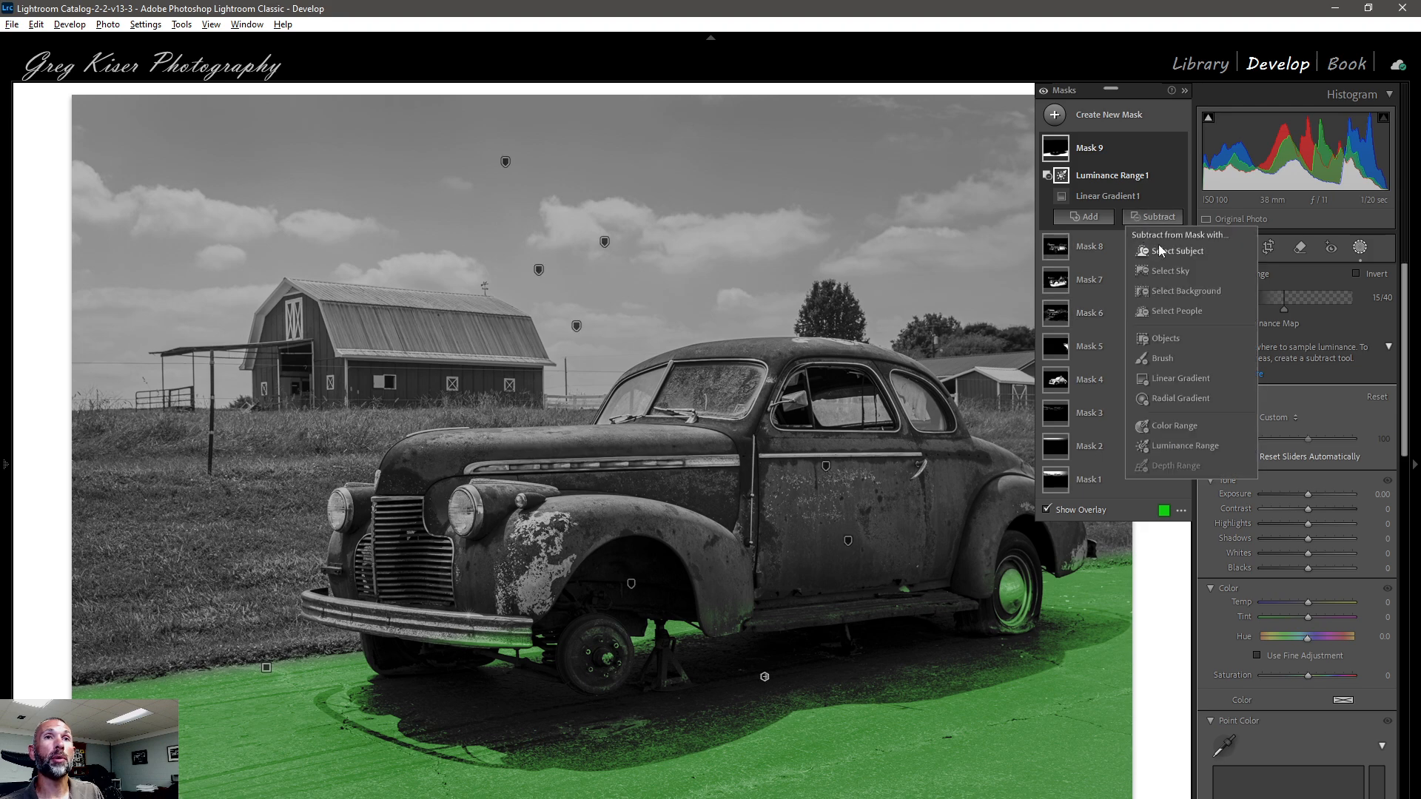
left_click(1163, 248)
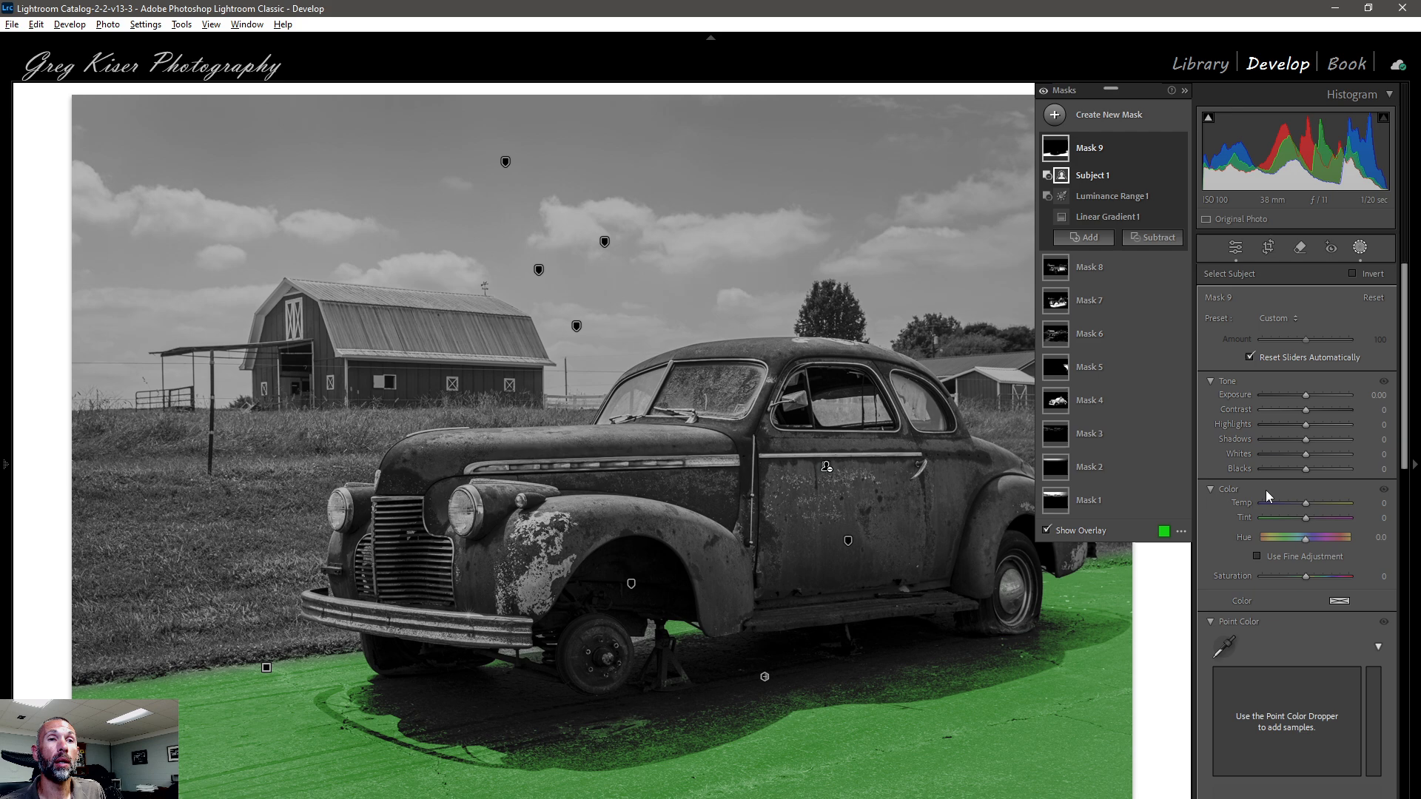
Set the pavement mask's saturation to -19, temperature to 5 and exposure to -0.41
left_click(1304, 575)
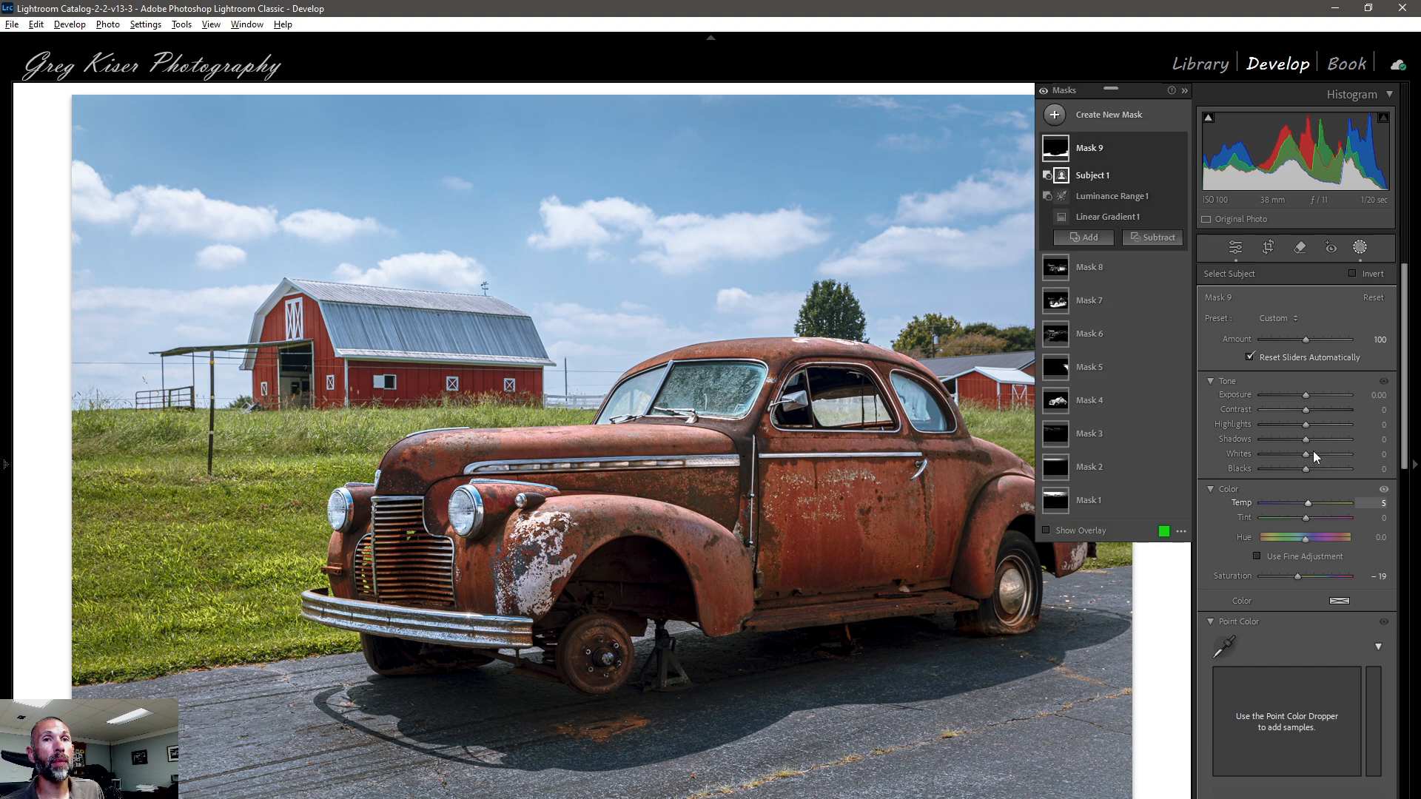
left_click_drag(1304, 395, 1299, 393)
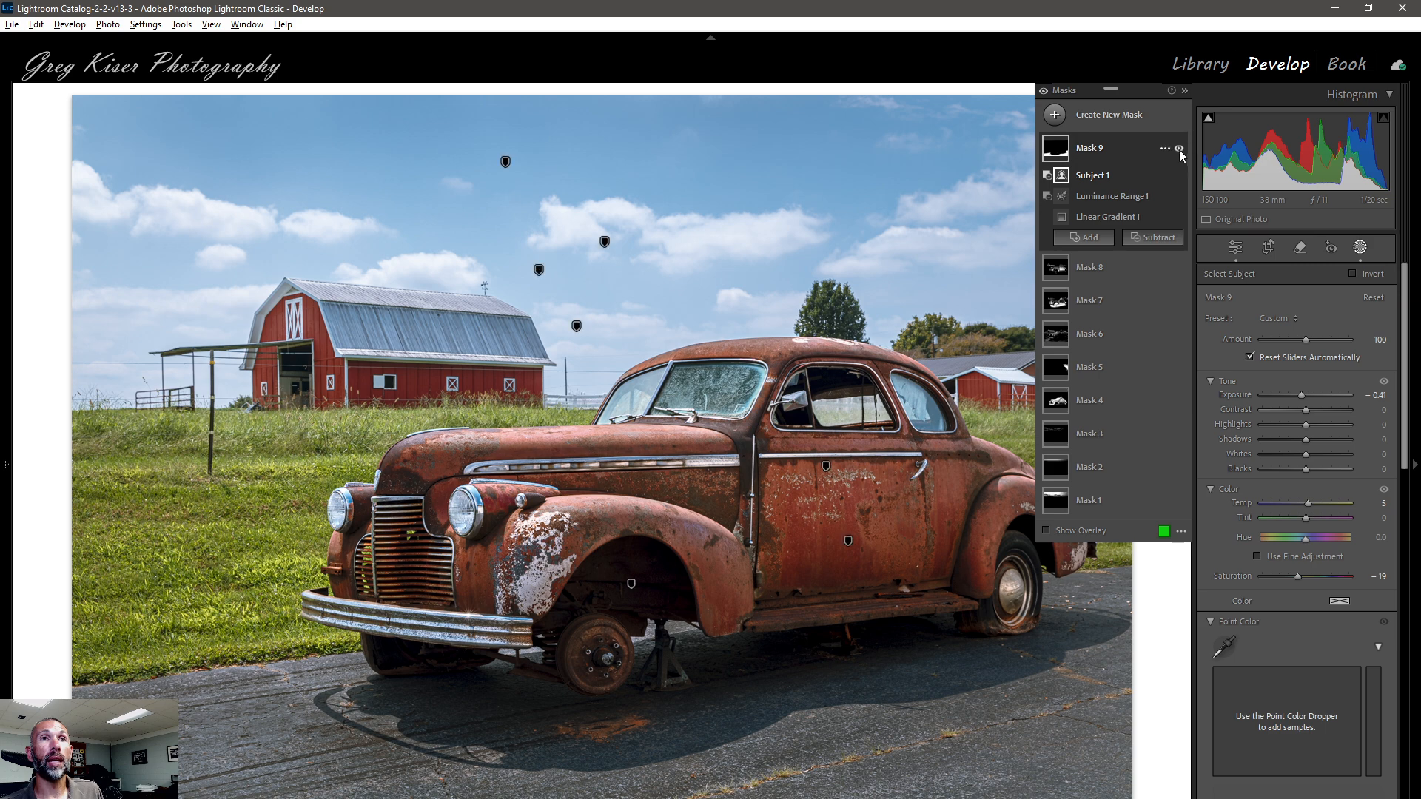
Compare the pavement with Mask 9 hidden and shown, and close the masking tool
left_click(1178, 151)
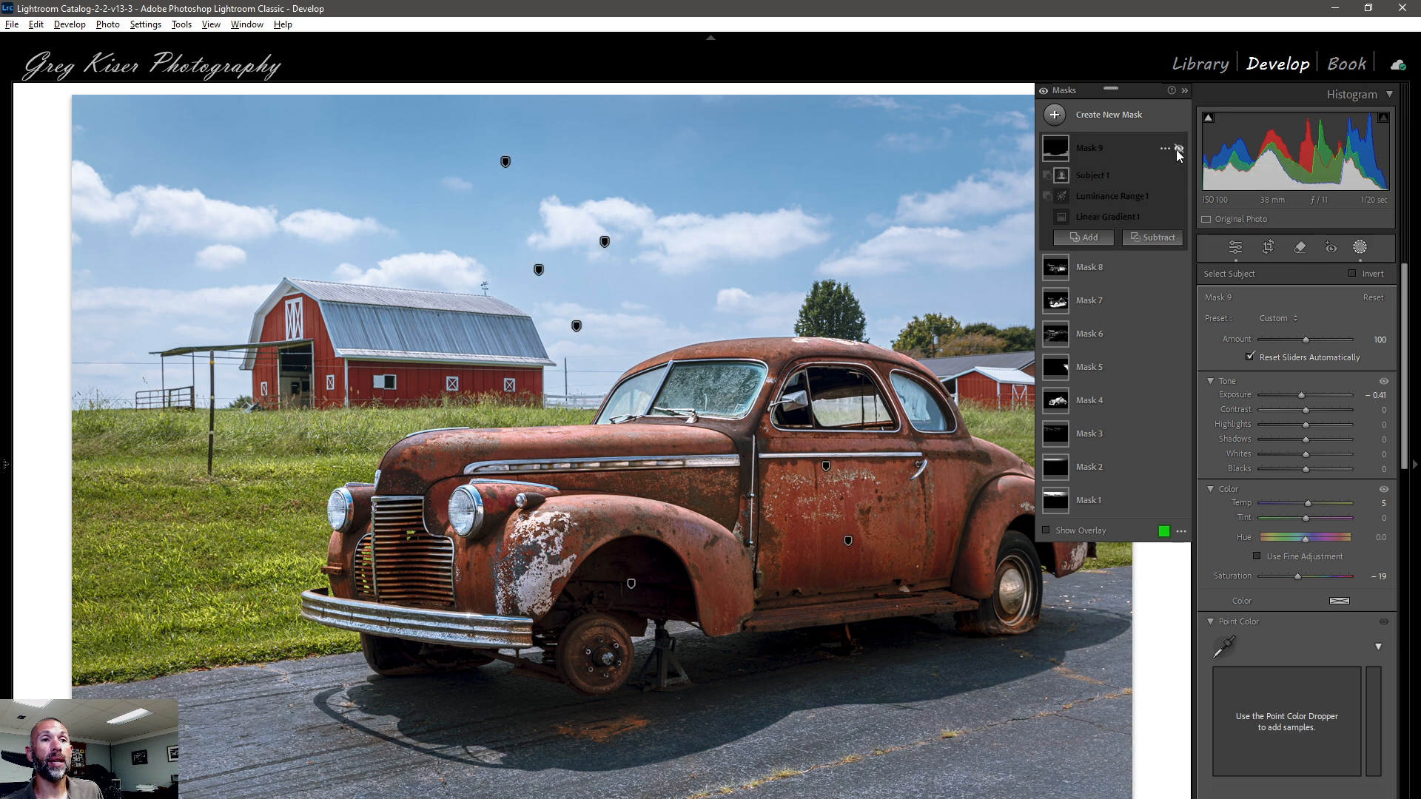
left_click(1178, 151)
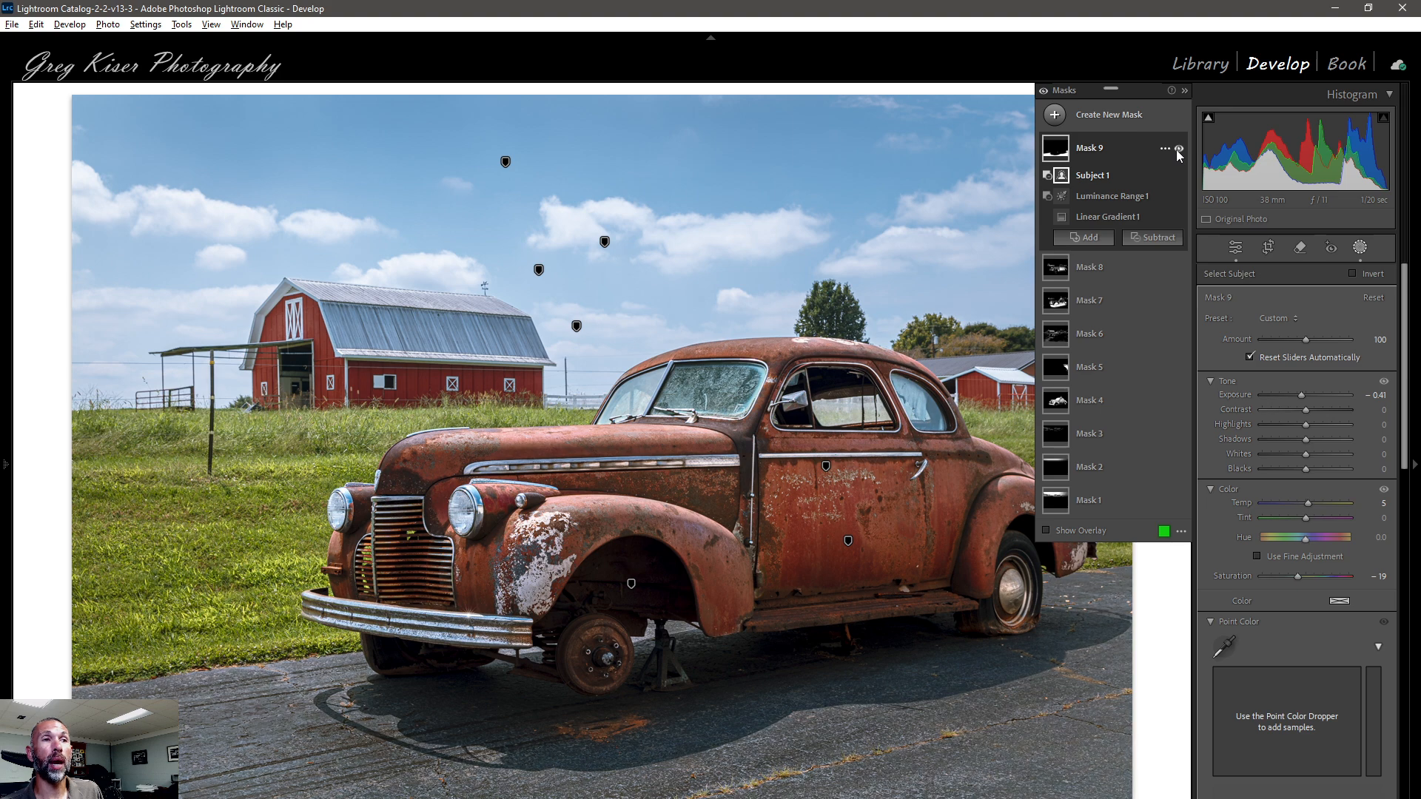
left_click(1177, 151)
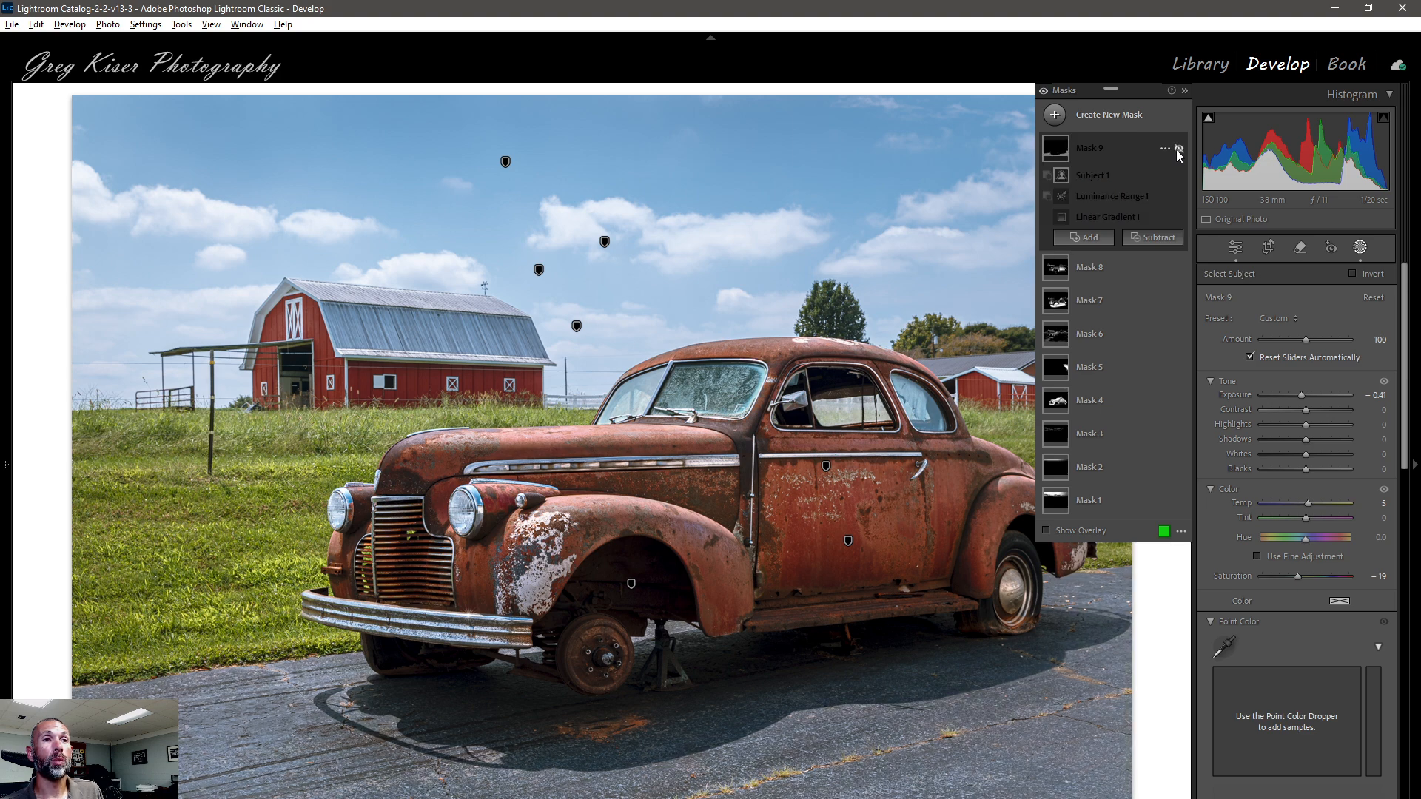
left_click(1177, 151)
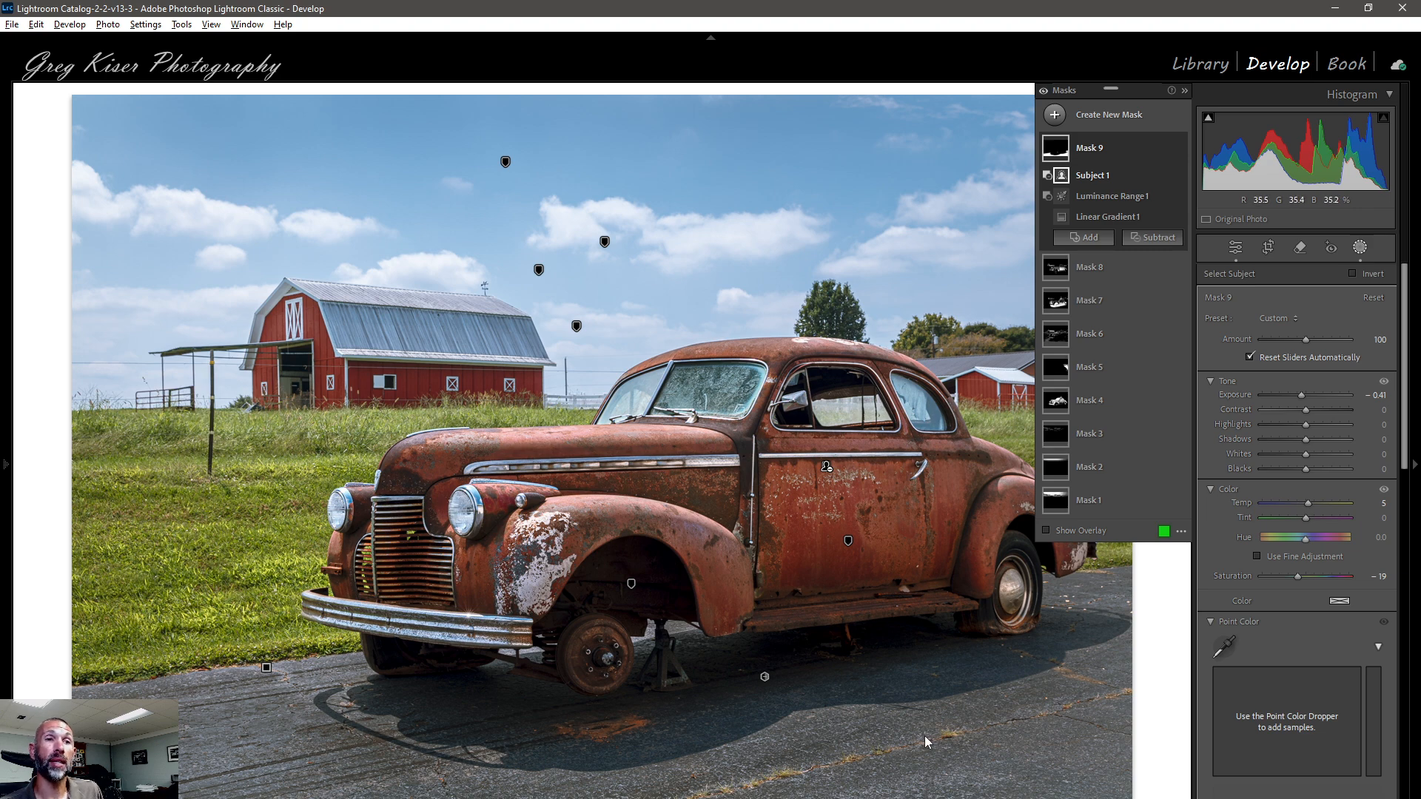
left_click(1235, 249)
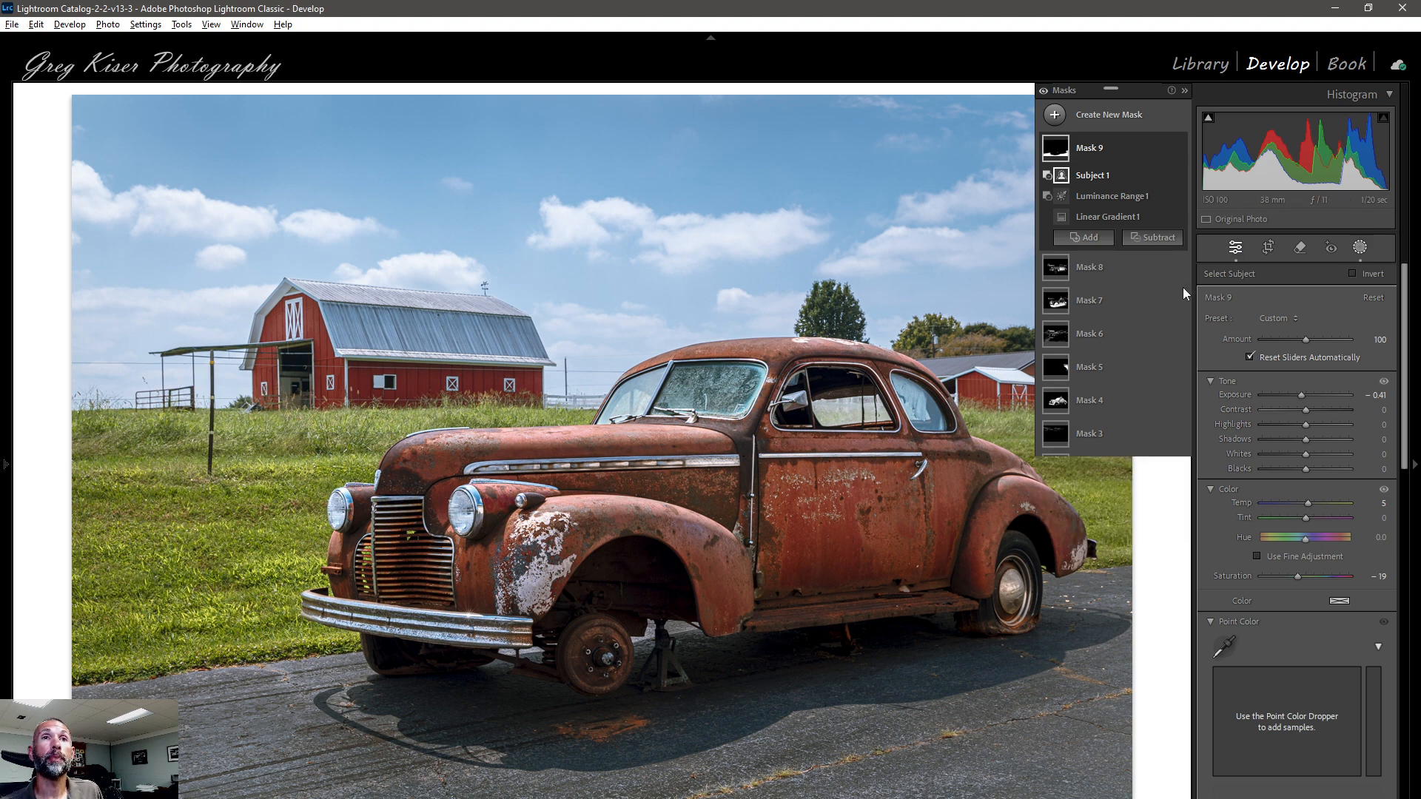